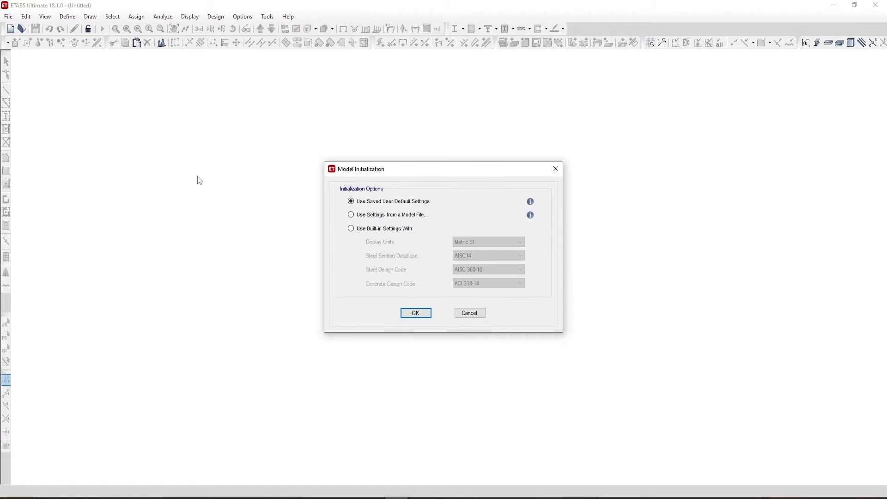
# - Initialize the model with built-in settings: U.S. Customary units, AISC14 section database, AISC 360-10 steel code and ACI 318-14 concrete code
pyautogui.click(367, 229)
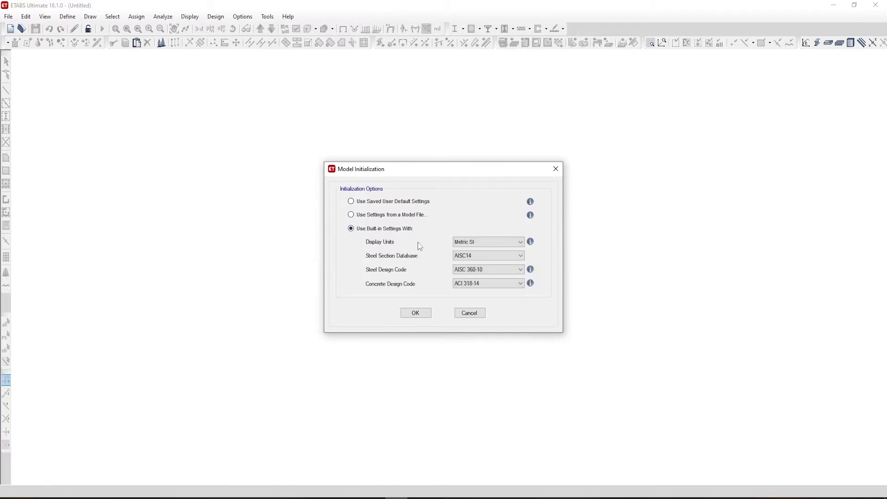
pyautogui.click(505, 244)
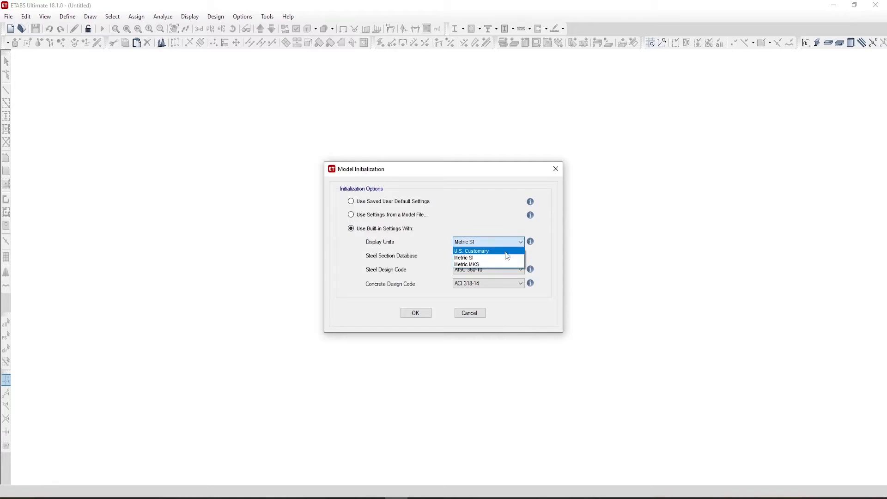
pyautogui.click(506, 252)
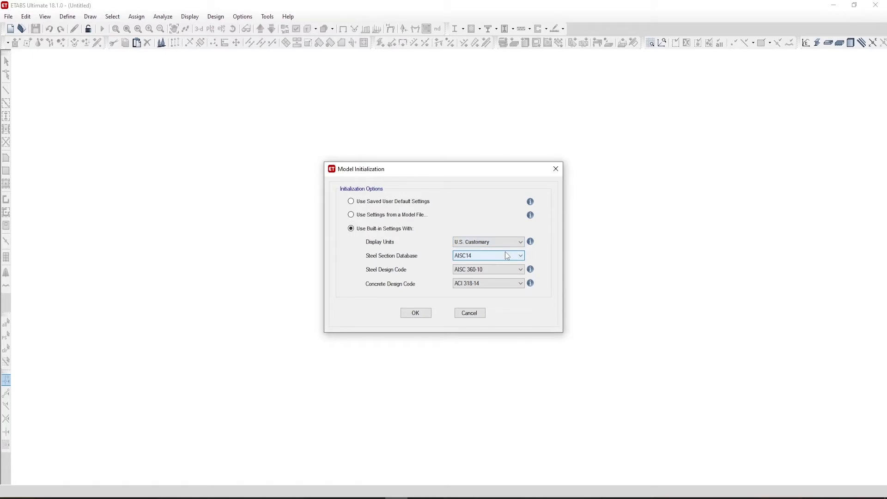
pyautogui.click(506, 257)
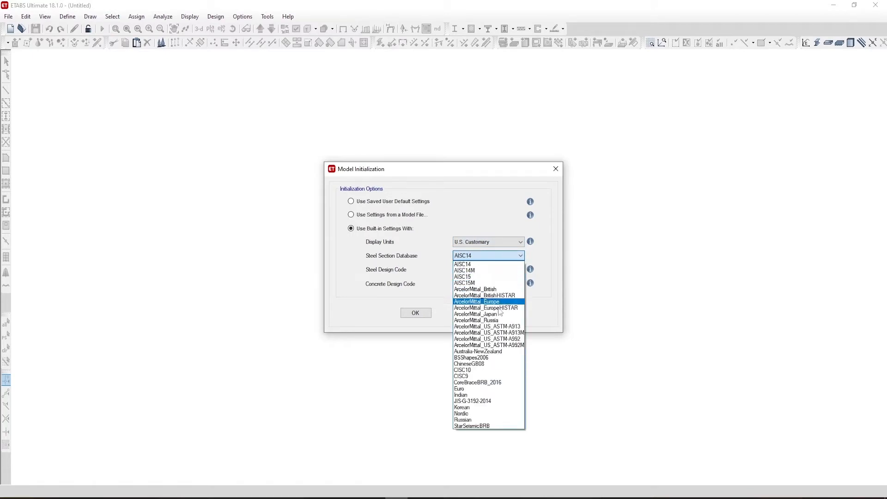
pyautogui.click(507, 257)
pyautogui.click(509, 270)
pyautogui.click(508, 271)
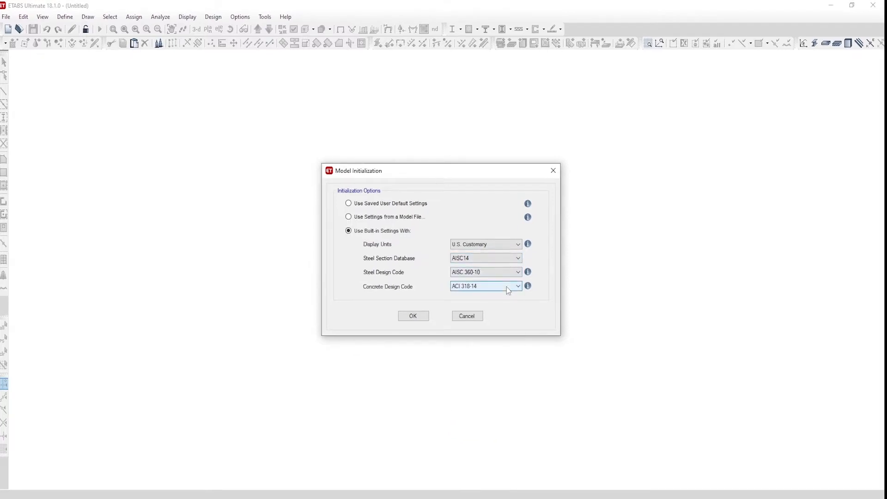
pyautogui.click(413, 316)
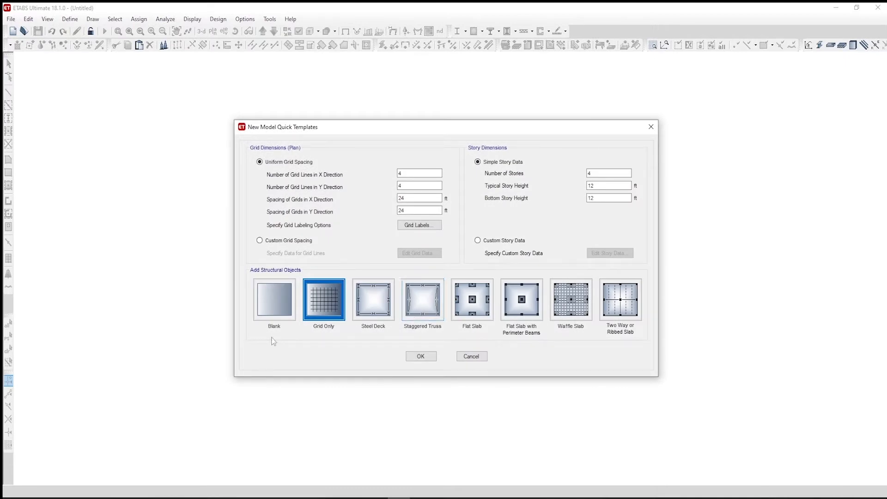
# - Create a blank four-story model with the bottom story height set to 180 in (15 ft)
pyautogui.click(276, 306)
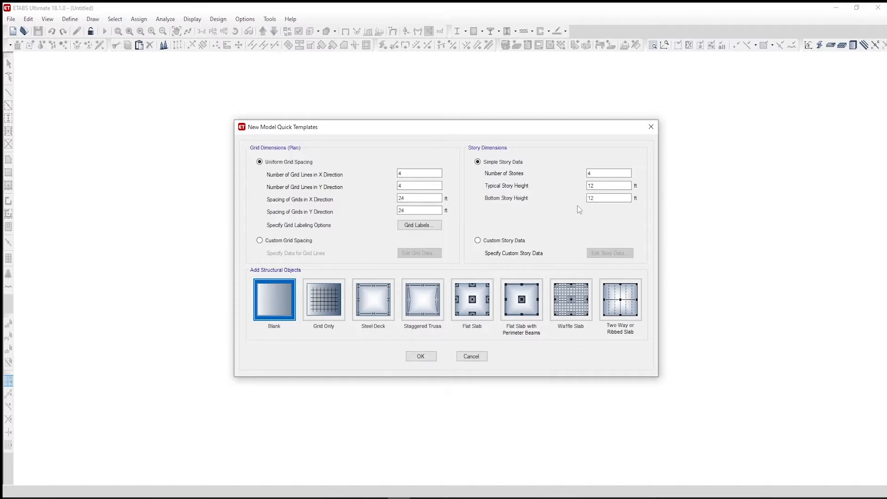
pyautogui.doubleClick(603, 198)
pyautogui.write('180in')
pyautogui.press('Return')
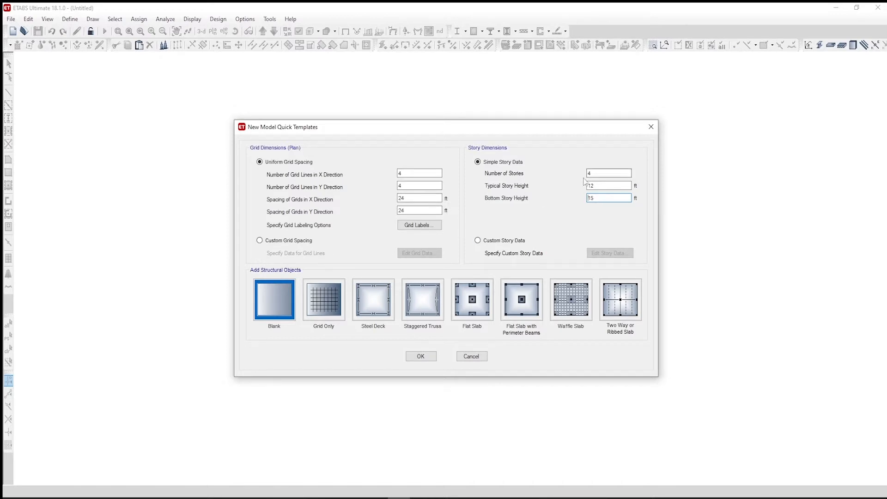
pyautogui.click(422, 357)
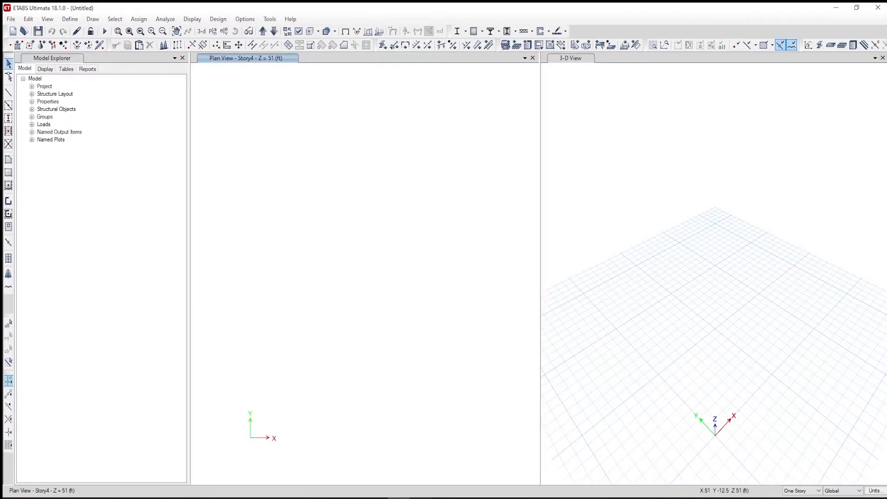
# - Turn off the Horizon in the display options of the 3-D view and apply the setting to all windows
pyautogui.click(606, 275)
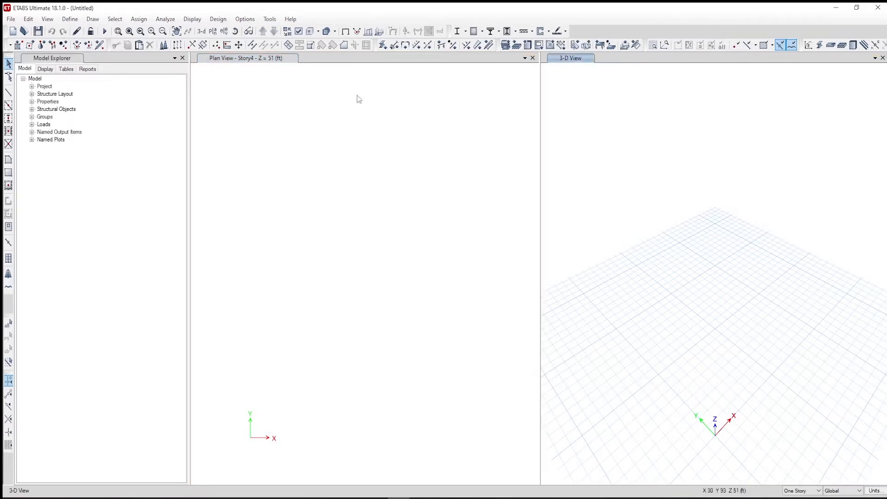
pyautogui.click(299, 31)
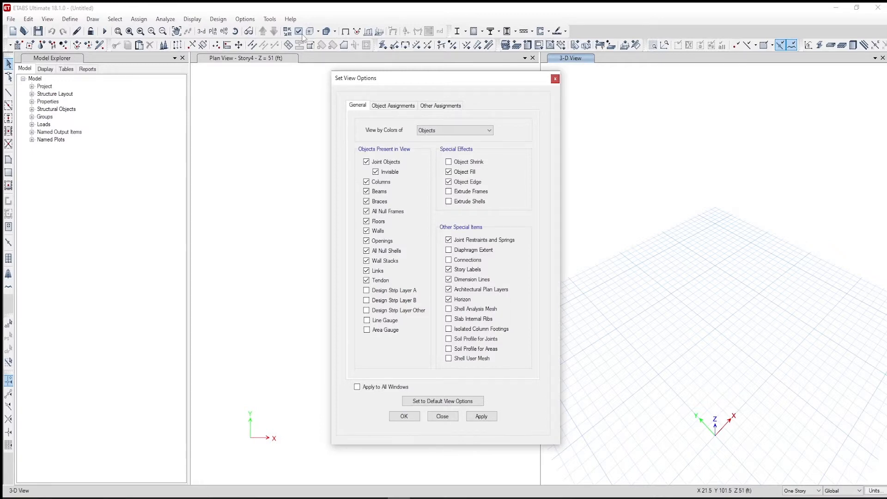
pyautogui.click(556, 80)
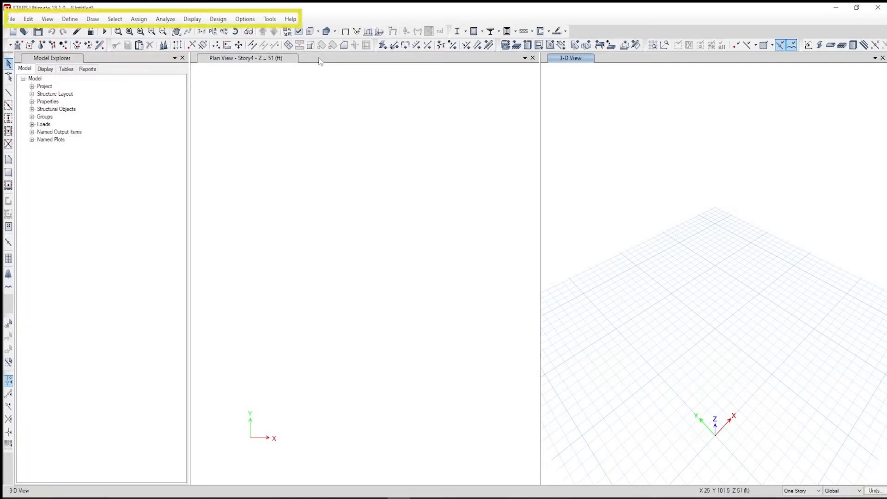
pyautogui.click(51, 20)
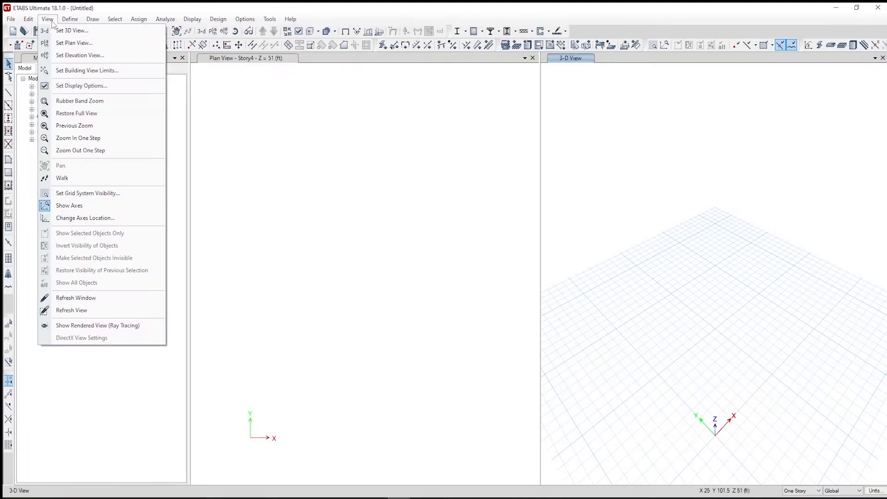
pyautogui.click(81, 85)
pyautogui.moveTo(394, 85); pyautogui.dragTo(351, 85)
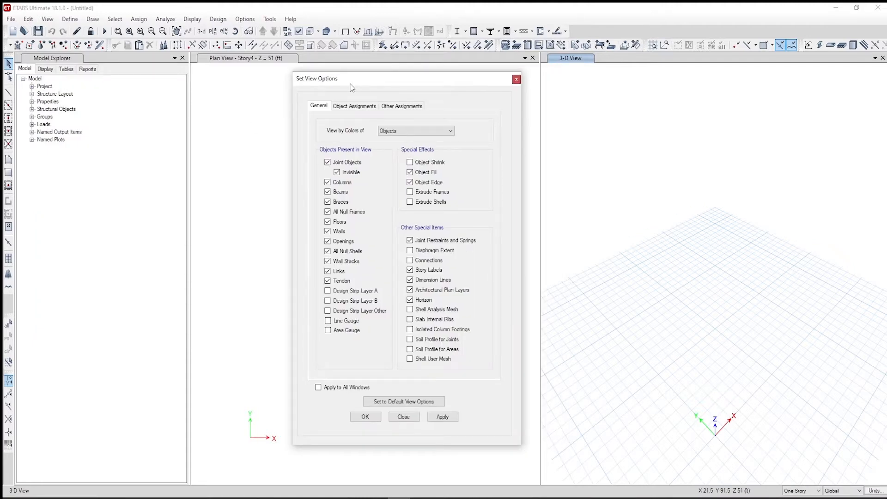
pyautogui.click(409, 300)
pyautogui.click(318, 387)
pyautogui.click(365, 416)
# - Generate rectangular grids in grid system G1 with 4 lines in each direction at 24 ft spacing
pyautogui.click(36, 20)
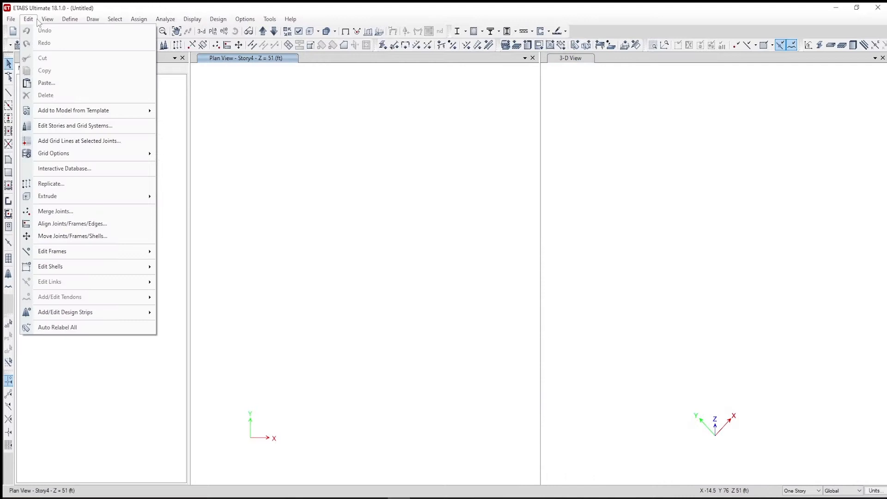
pyautogui.click(84, 127)
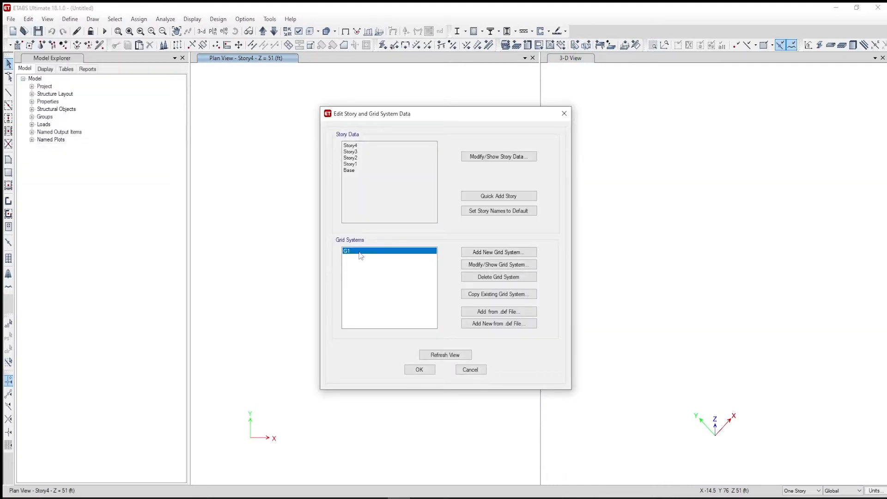
pyautogui.click(525, 267)
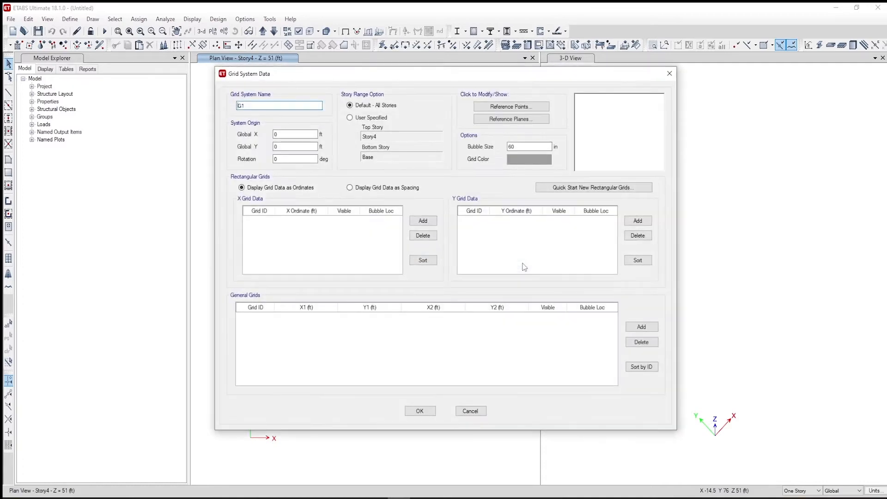
pyautogui.click(582, 188)
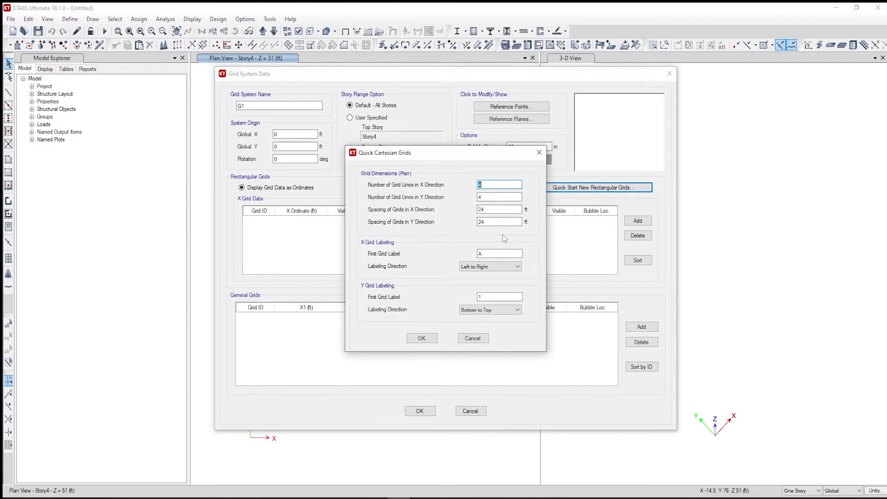
pyautogui.click(424, 339)
pyautogui.click(421, 409)
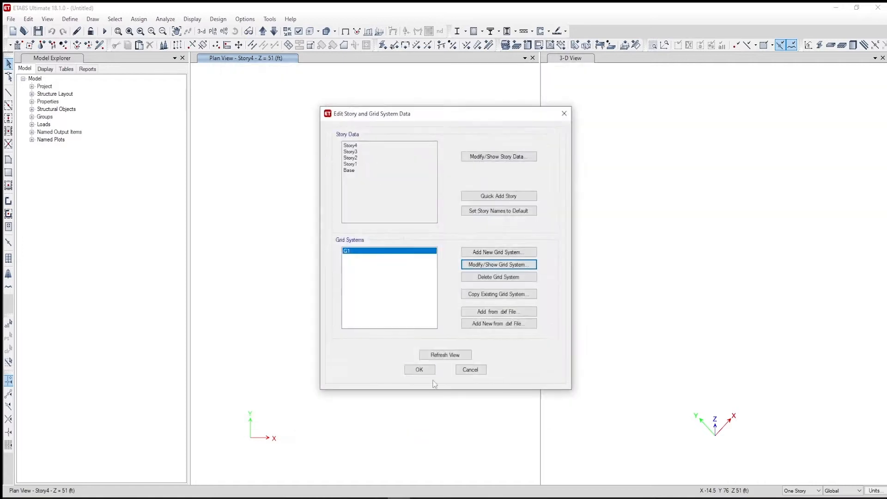
pyautogui.click(425, 369)
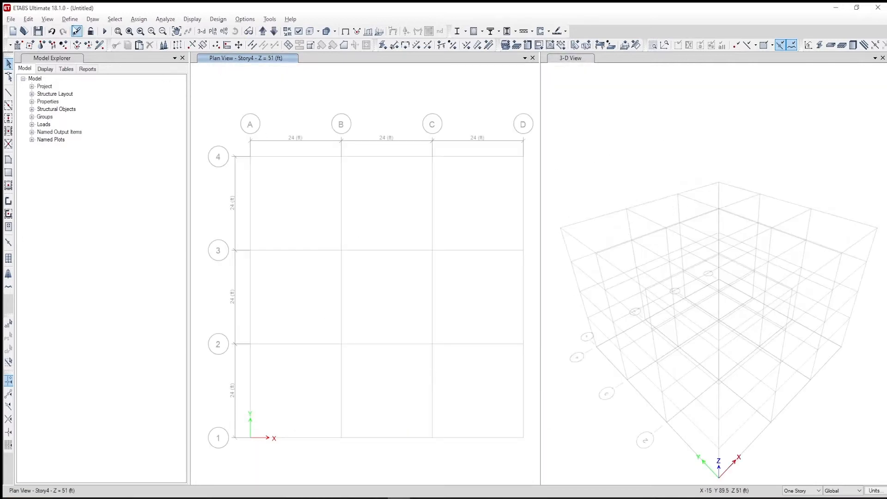
# - Import the steel wide-flange frame sections W16X26 through W18X175 from the AISC14 database with A992Fy50 material
pyautogui.click(70, 19)
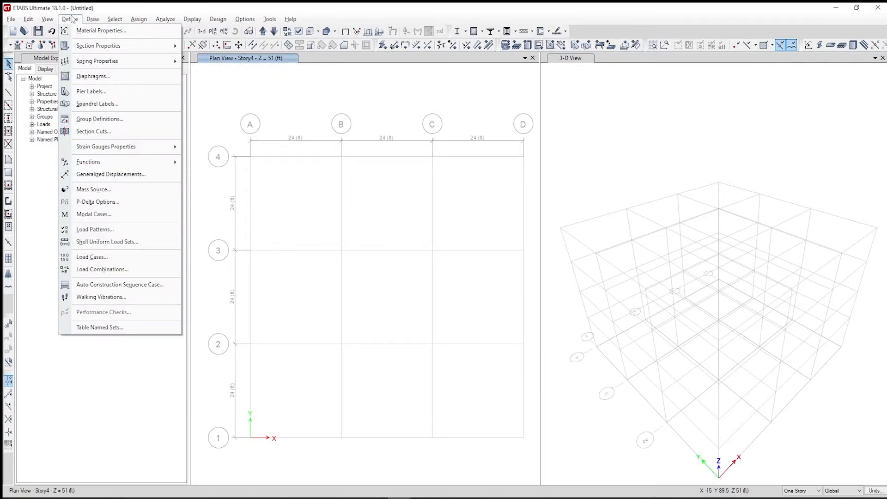
pyautogui.moveTo(115, 47)
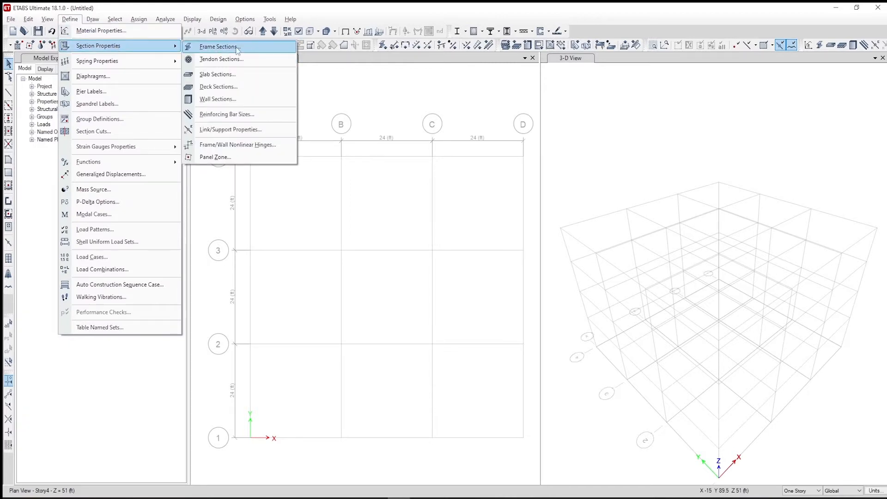
pyautogui.click(218, 47)
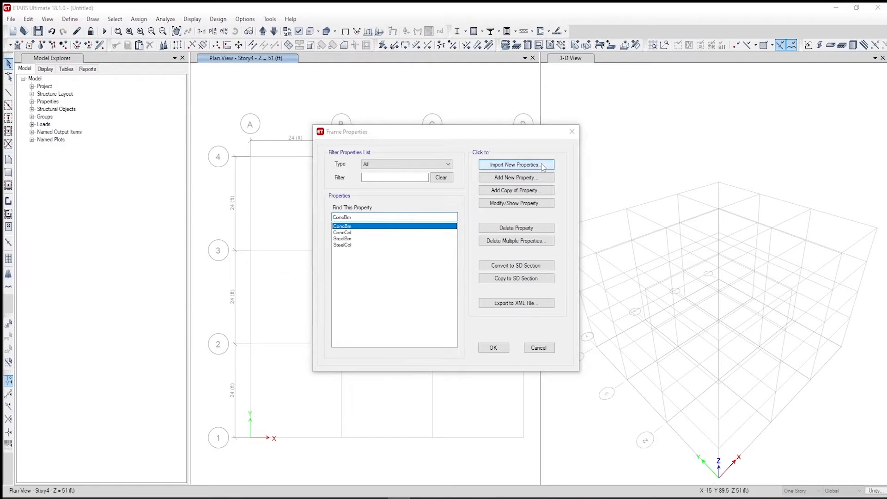
pyautogui.click(543, 166)
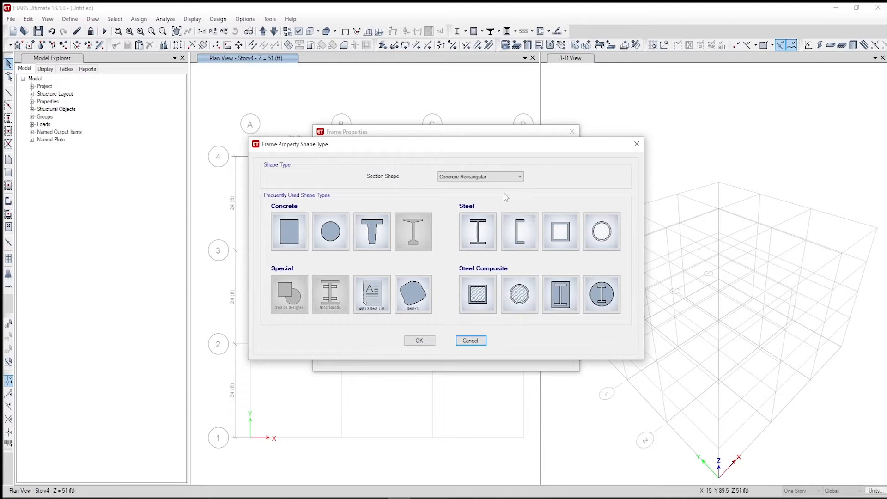
pyautogui.click(473, 235)
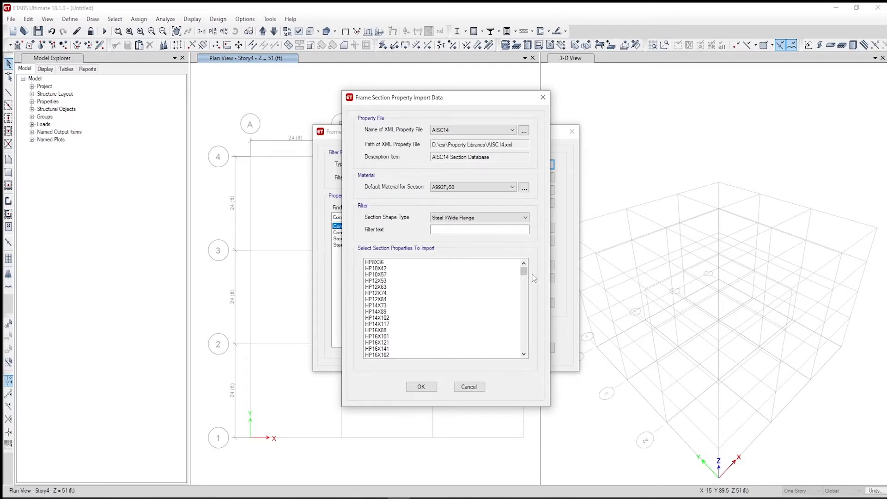
pyautogui.moveTo(524, 272); pyautogui.dragTo(531, 313)
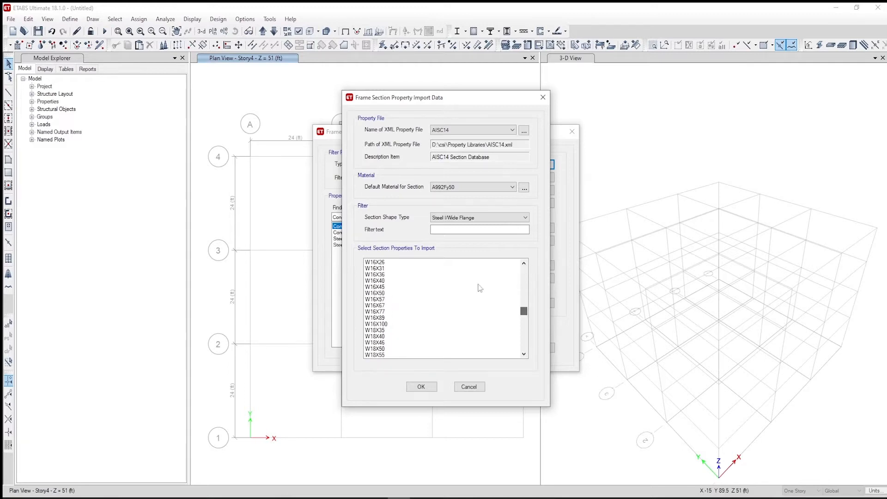
pyautogui.click(388, 262)
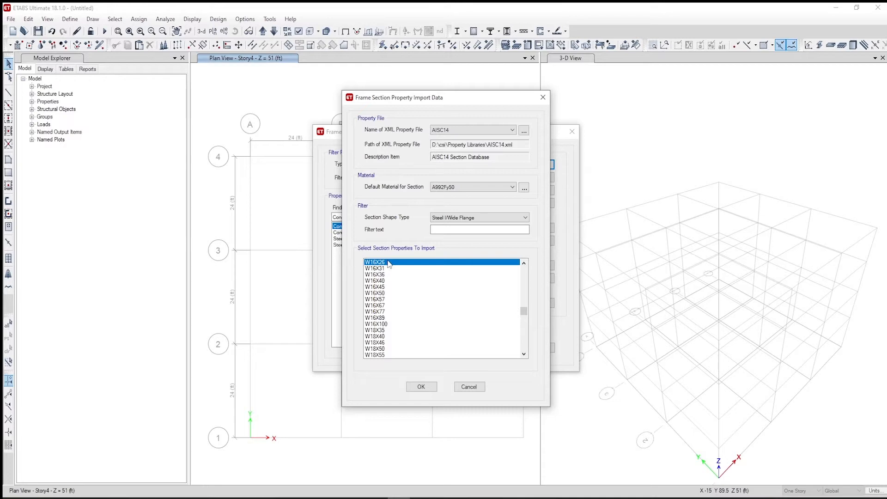
pyautogui.moveTo(524, 312); pyautogui.dragTo(524, 319)
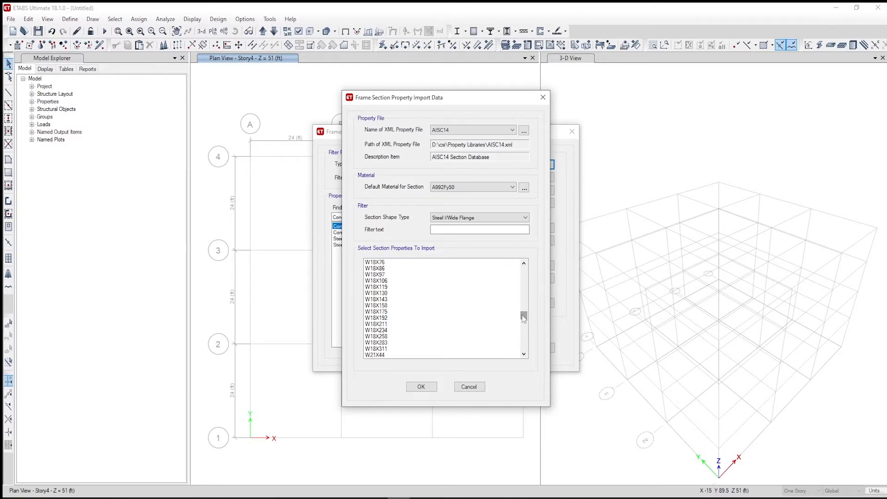
pyautogui.keyDown('shift'); pyautogui.click(383, 308); pyautogui.keyUp('shift')
pyautogui.keyDown('shift'); pyautogui.click(382, 312); pyautogui.keyUp('shift')
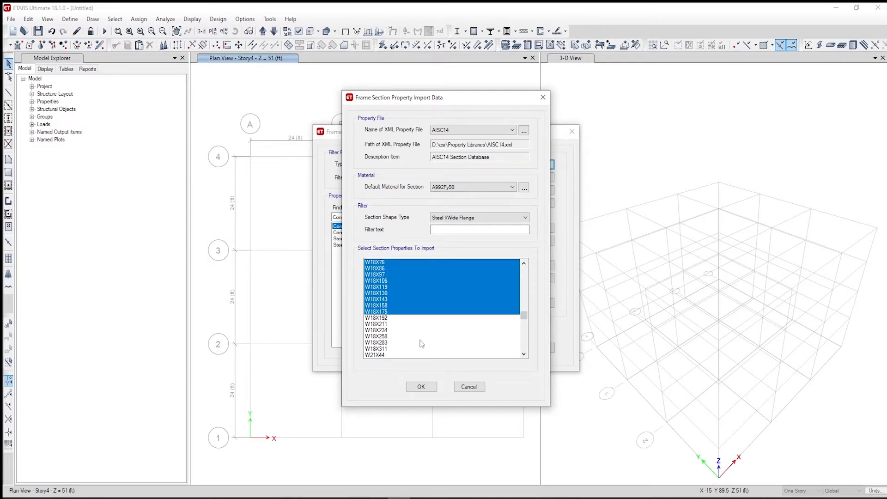
pyautogui.click(431, 386)
pyautogui.click(493, 347)
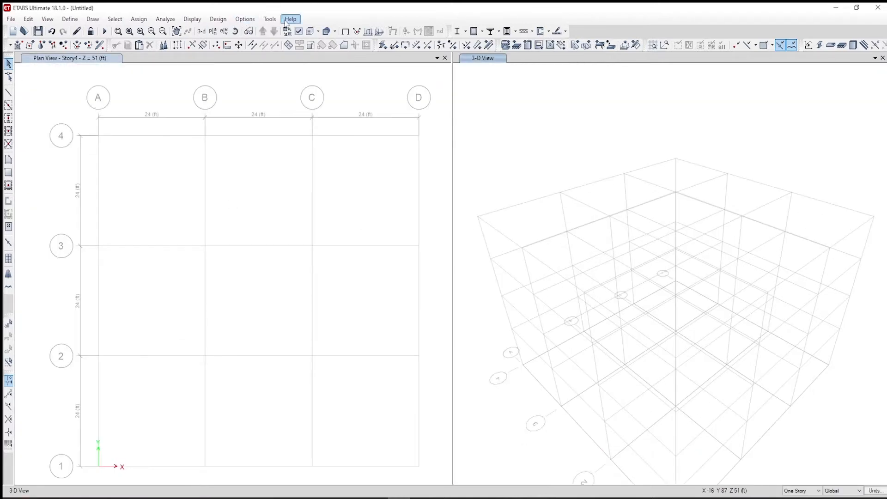
# - Show the Model Explorer and expand its Properties branch
pyautogui.click(246, 20)
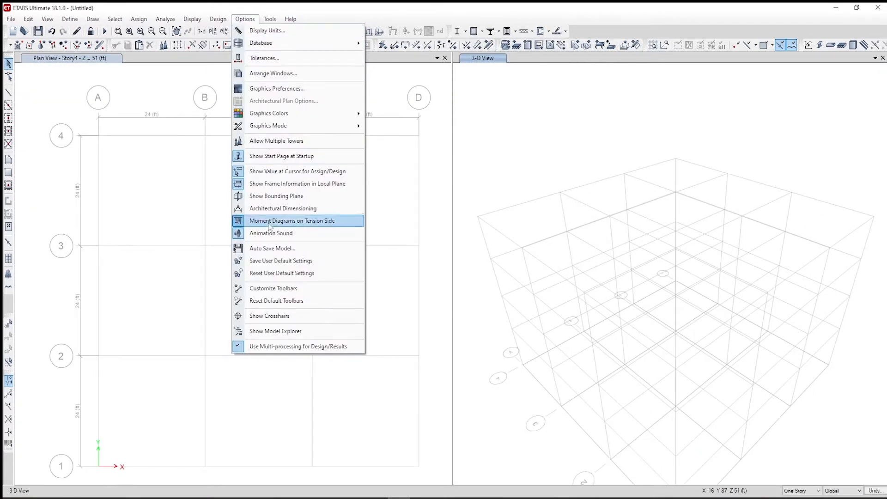
pyautogui.click(277, 332)
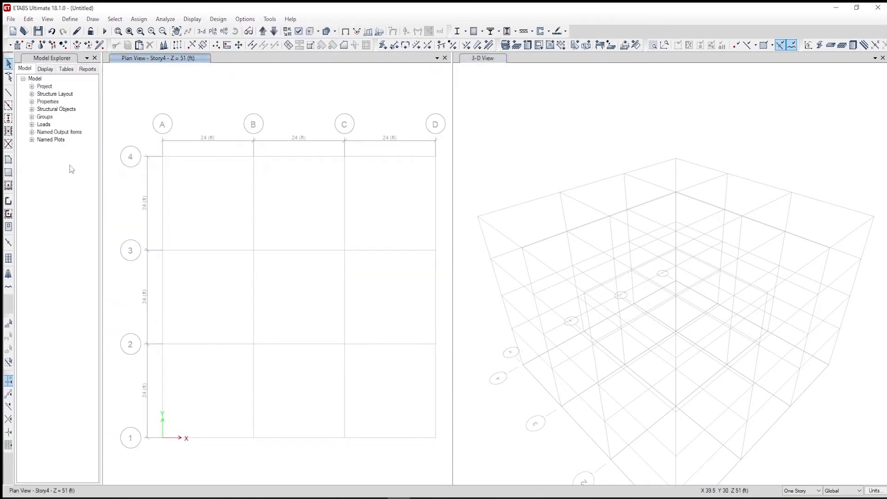
pyautogui.click(31, 101)
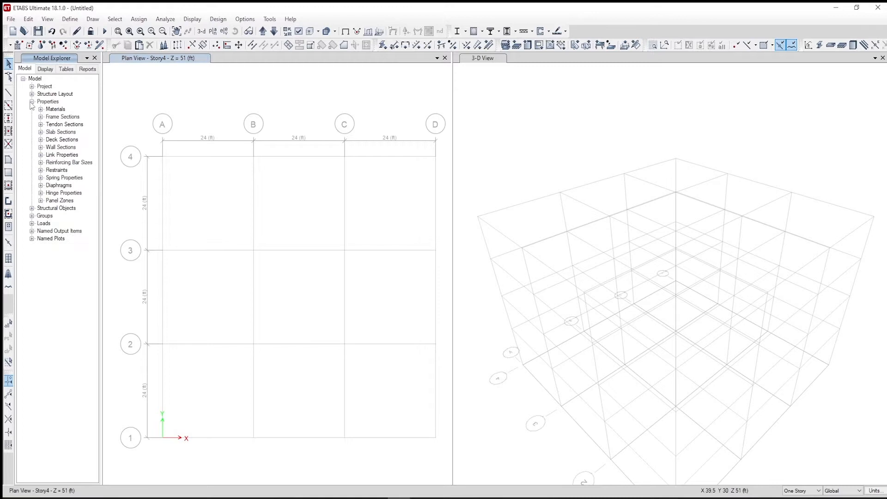
# - Add a new frame property with the Auto Select section shape and name it AUTOLATBM
pyautogui.rightClick(65, 117)
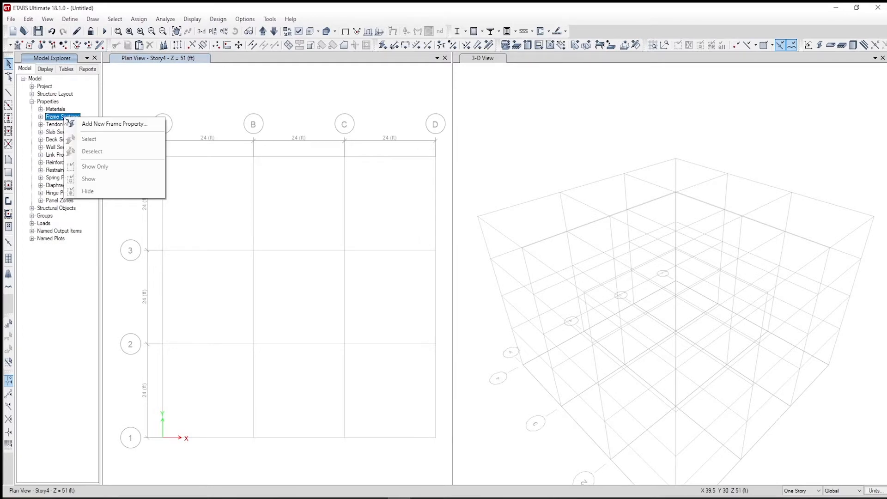
pyautogui.click(95, 124)
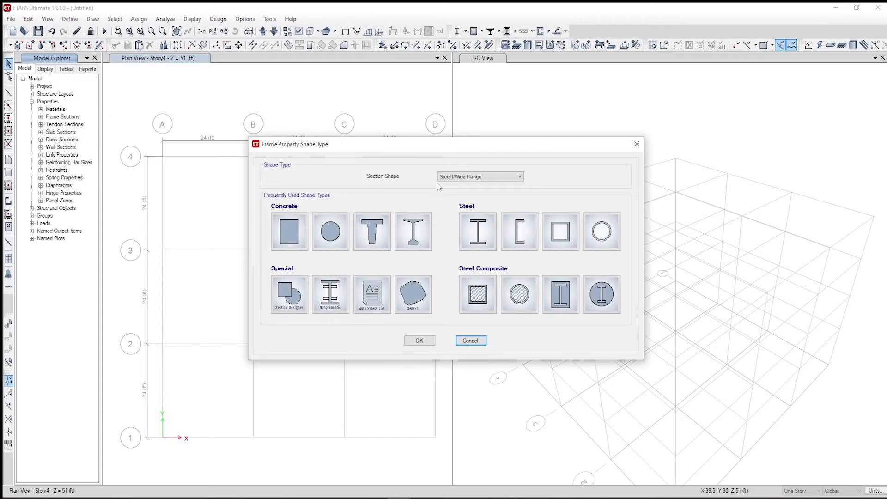
pyautogui.click(467, 178)
pyautogui.scroll(-2, 478, 359)
pyautogui.click(479, 359)
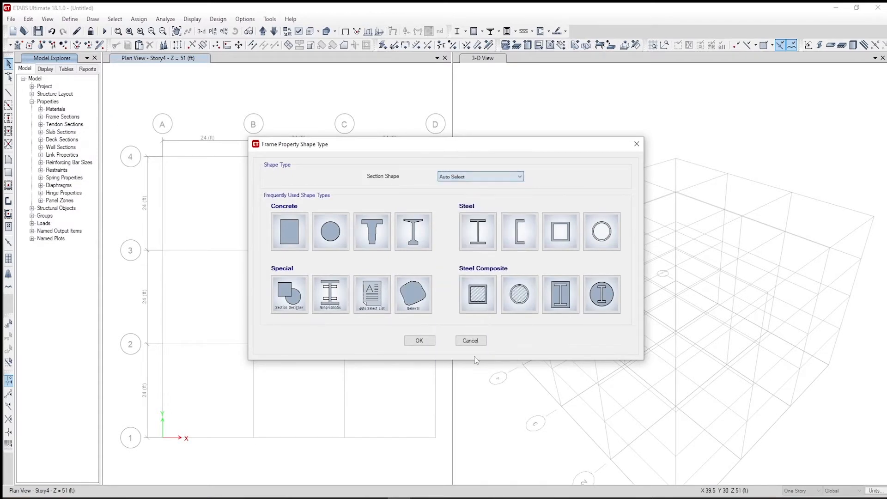
pyautogui.click(421, 340)
pyautogui.write('AUTOLATBM')
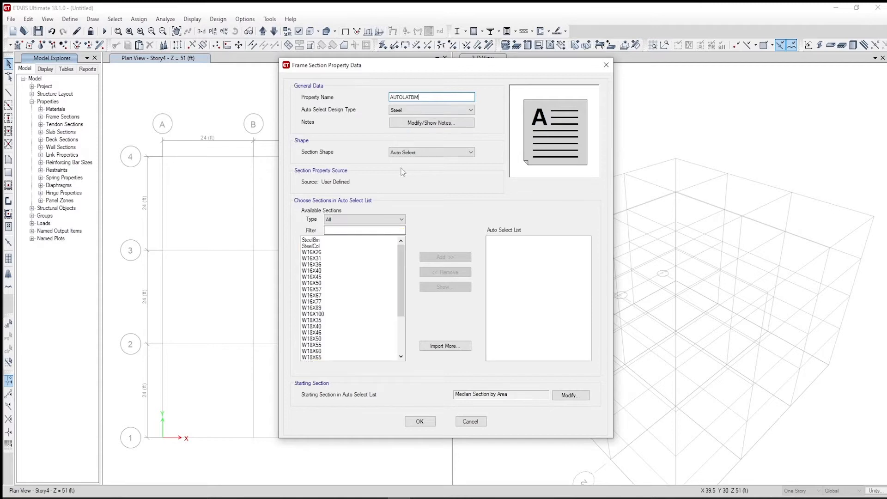
# - Add sections W16X26 through W18X175 to the AUTOLATBM auto select list and accept the property
pyautogui.click(318, 252)
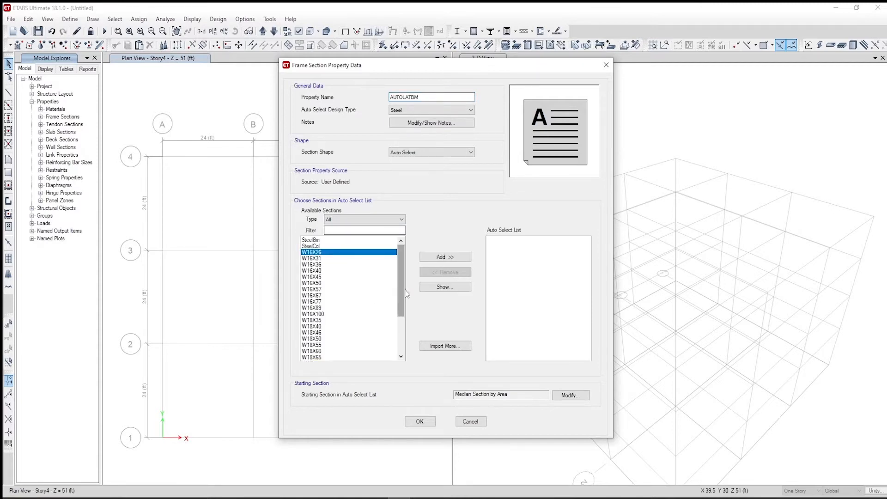
pyautogui.moveTo(401, 294); pyautogui.dragTo(401, 330)
pyautogui.keyDown('shift'); pyautogui.click(344, 358); pyautogui.keyUp('shift')
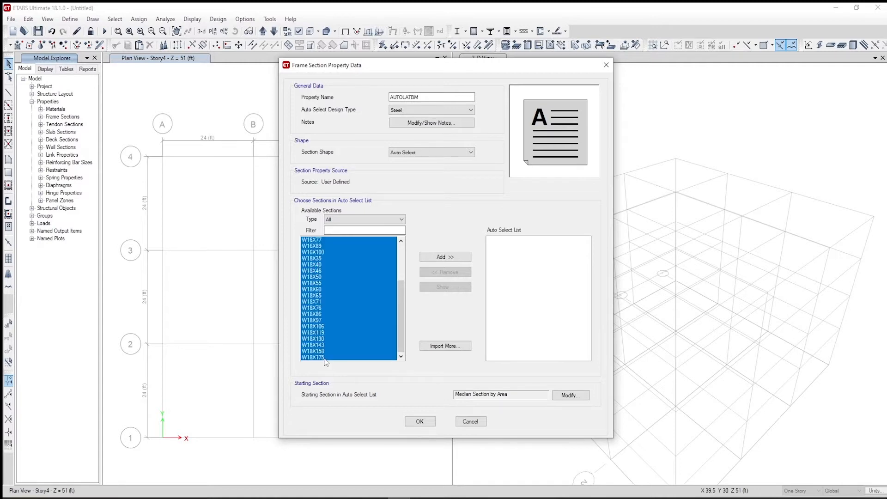
pyautogui.click(456, 258)
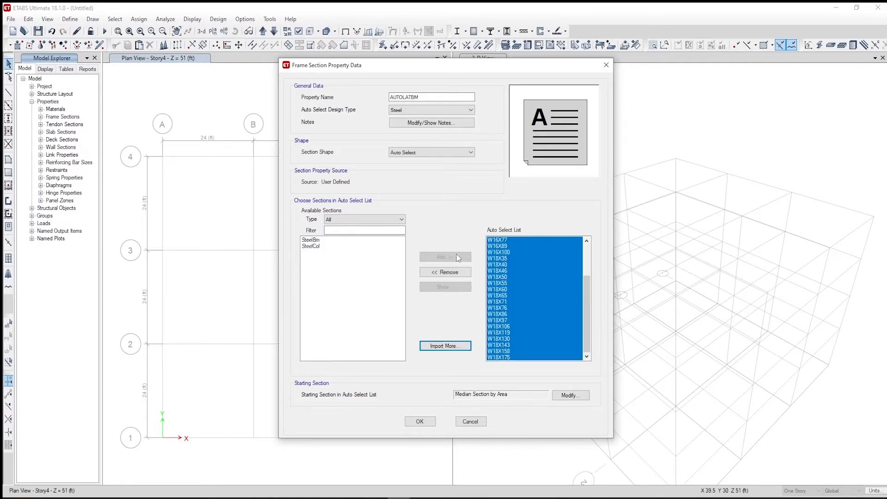
pyautogui.click(424, 423)
# - Import the auto select lists A-CompBm and A-LatCol from the AISC14 database with A992Fy50 material
pyautogui.click(70, 19)
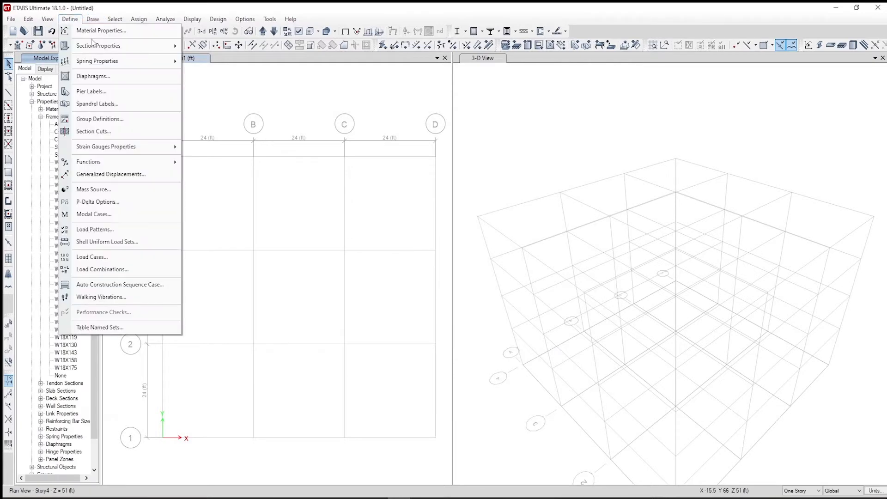
pyautogui.moveTo(122, 48)
pyautogui.click(223, 47)
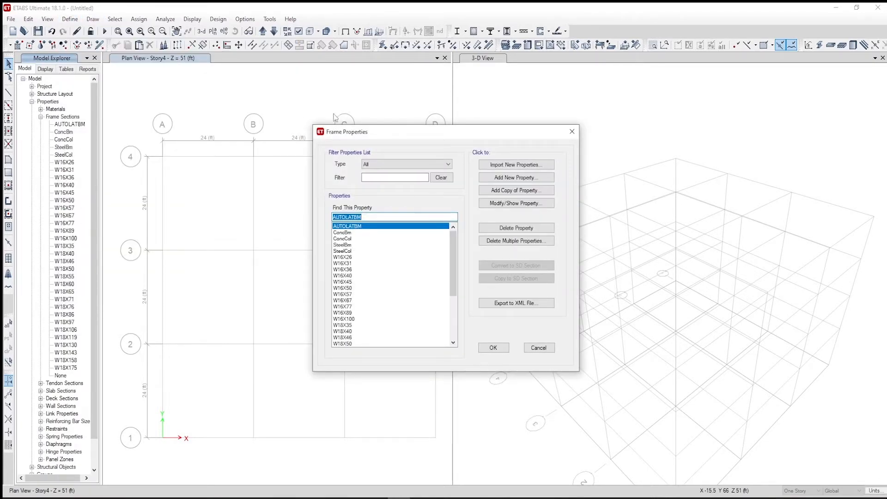
pyautogui.click(515, 178)
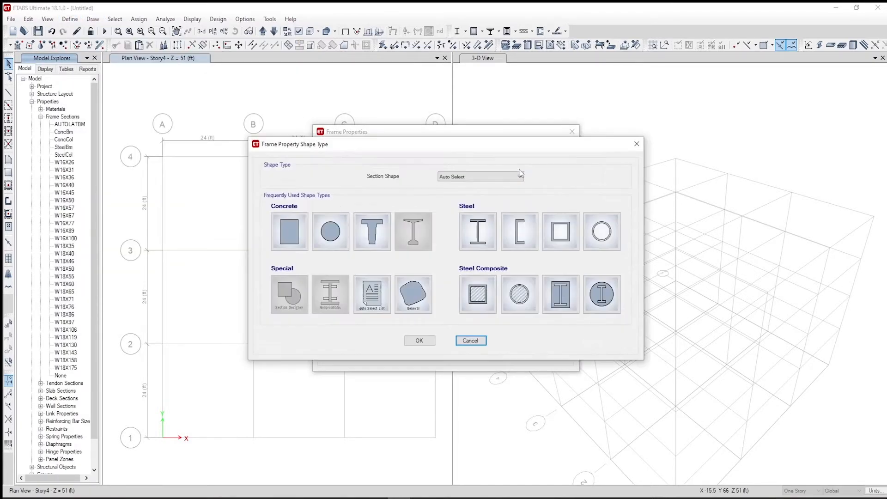
pyautogui.click(372, 294)
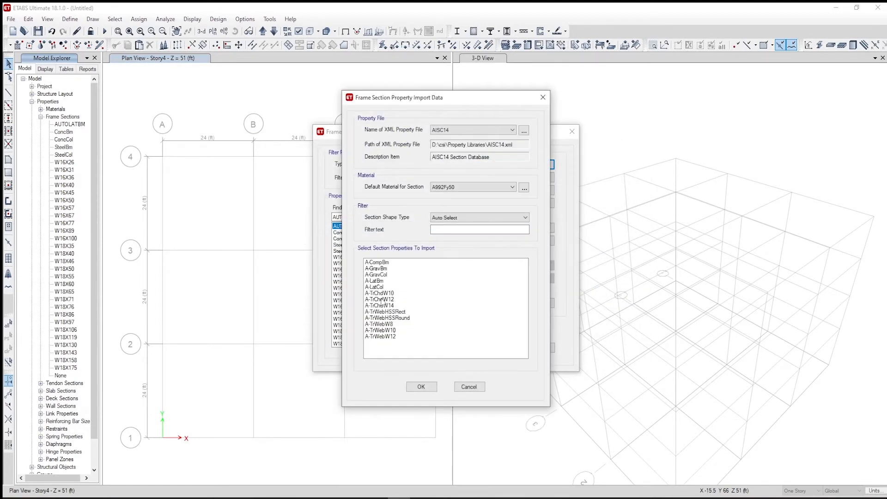
pyautogui.click(383, 264)
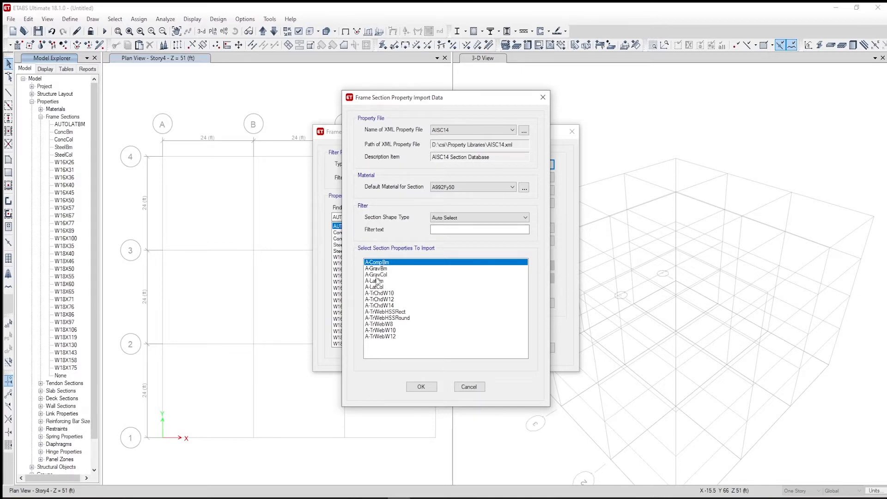
pyautogui.keyDown('ctrl'); pyautogui.click(378, 287); pyautogui.keyUp('ctrl')
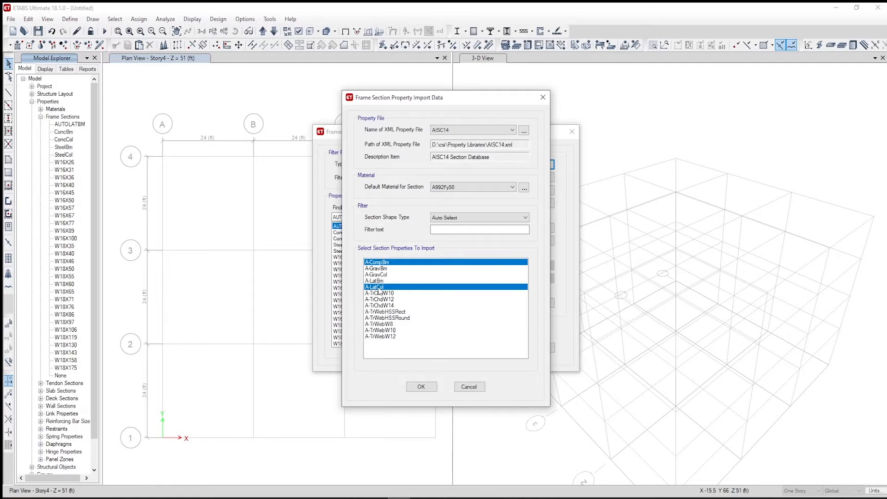
pyautogui.click(421, 387)
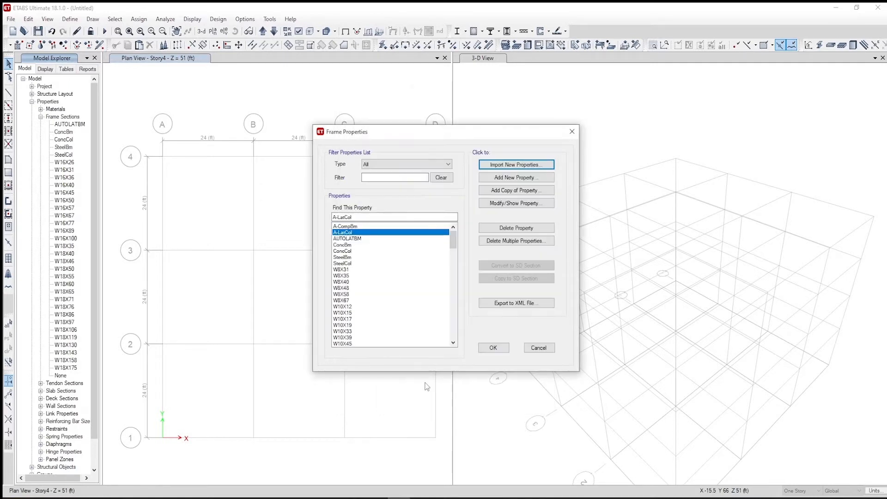
pyautogui.click(497, 350)
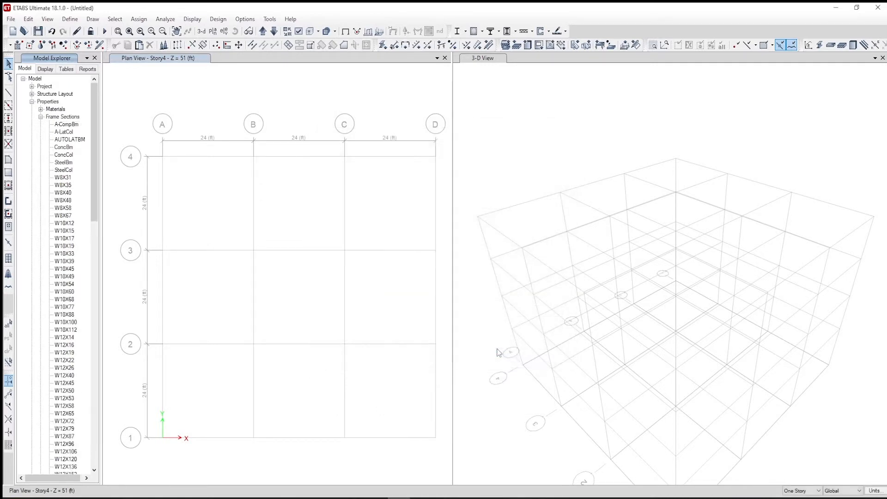
# - Activate the Story4 plan view and set drawing and selection to apply to Similar Stories
pyautogui.click(256, 82)
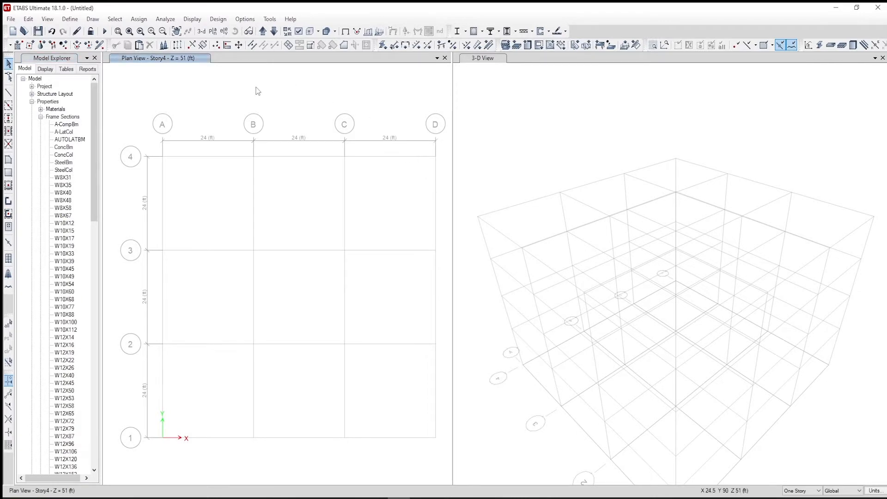
pyautogui.click(478, 102)
pyautogui.click(200, 89)
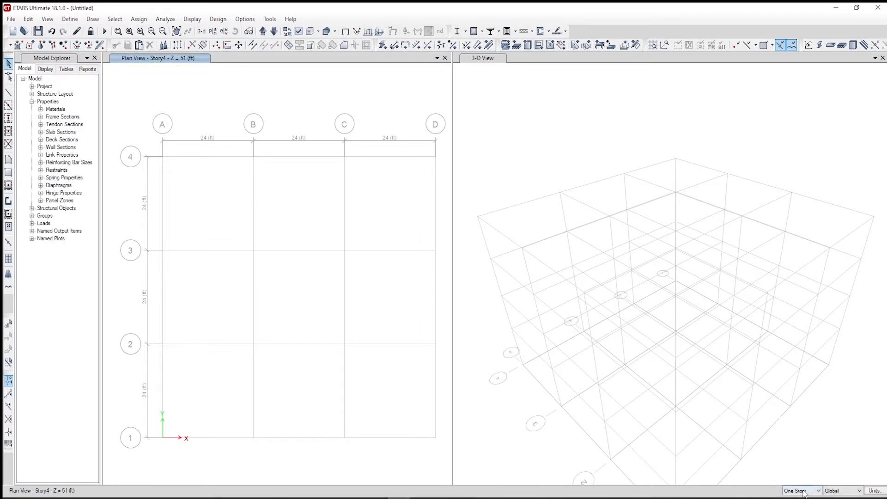
pyautogui.click(819, 491)
pyautogui.click(802, 497)
# - Review the story data table for the master story and the stories similar to it
pyautogui.click(28, 19)
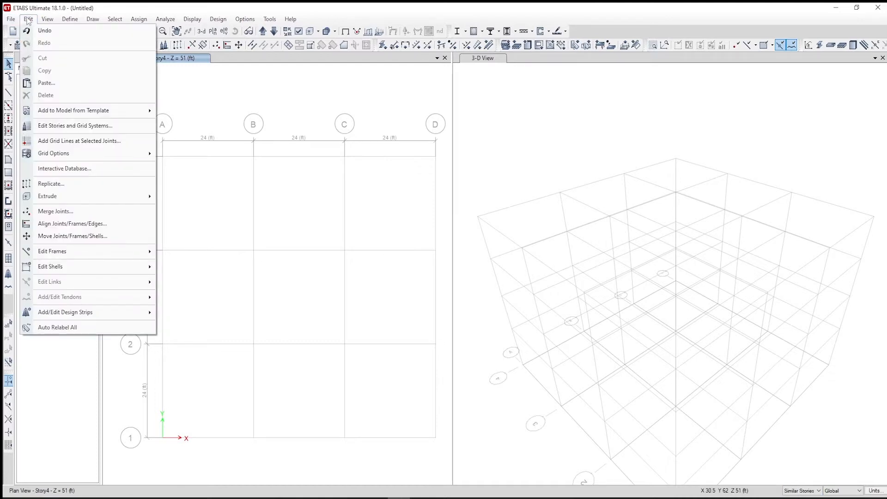
pyautogui.click(98, 126)
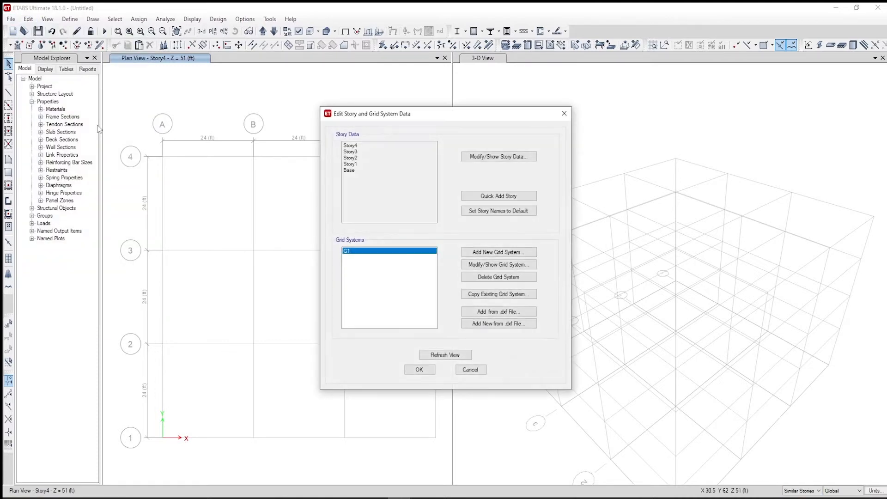
pyautogui.click(494, 158)
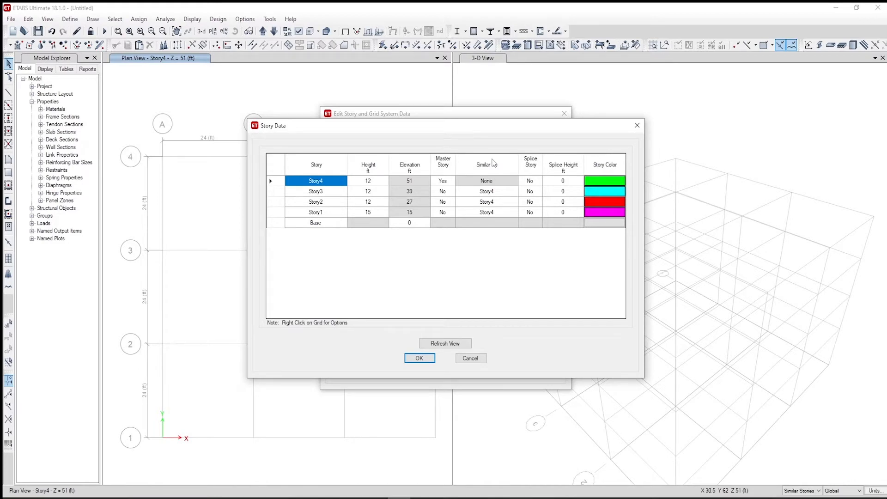
pyautogui.click(419, 358)
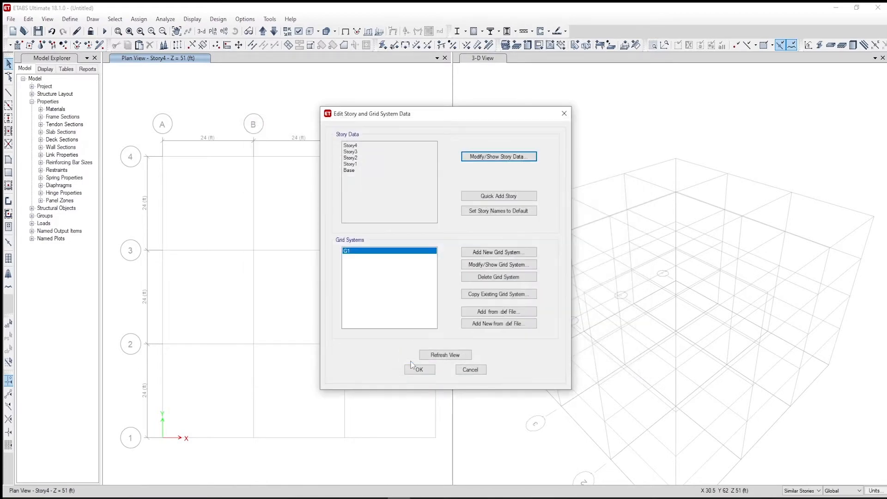
pyautogui.click(419, 372)
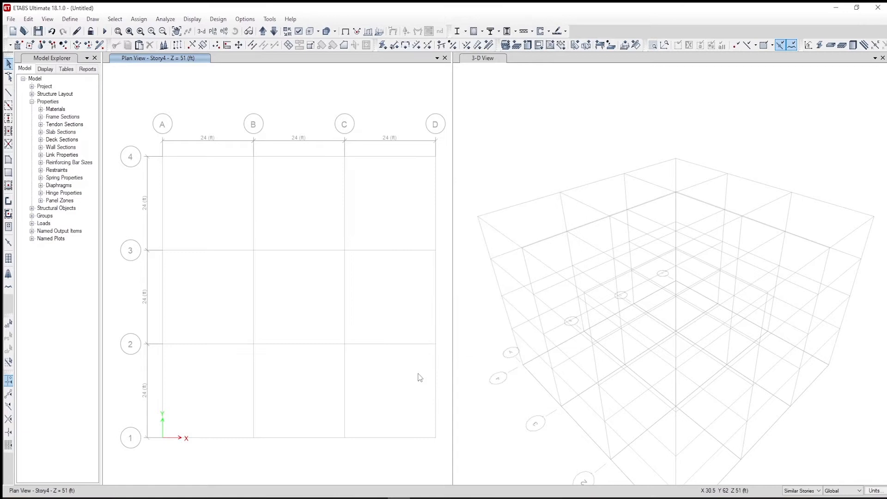
# - Quick-draw A-LatCol columns rotated to 90 degrees at grid intersections D-1 and D-2 in the plan view
pyautogui.click(93, 19)
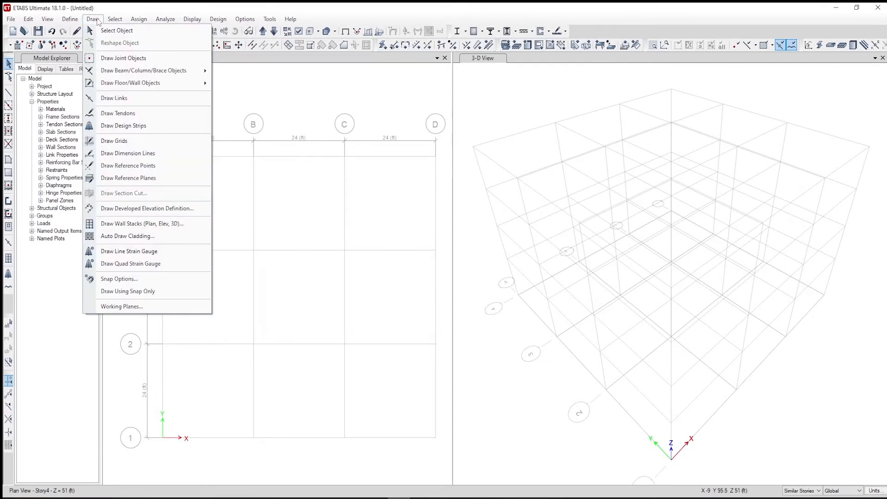
pyautogui.moveTo(181, 73)
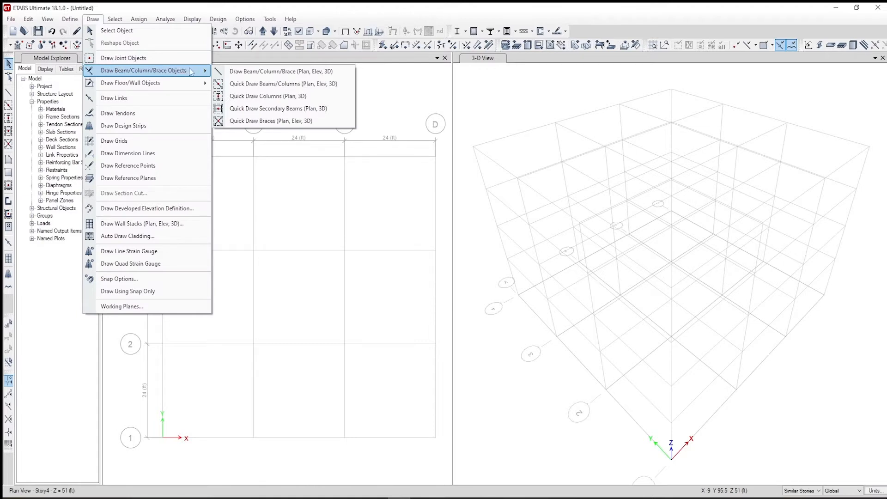
pyautogui.click(261, 97)
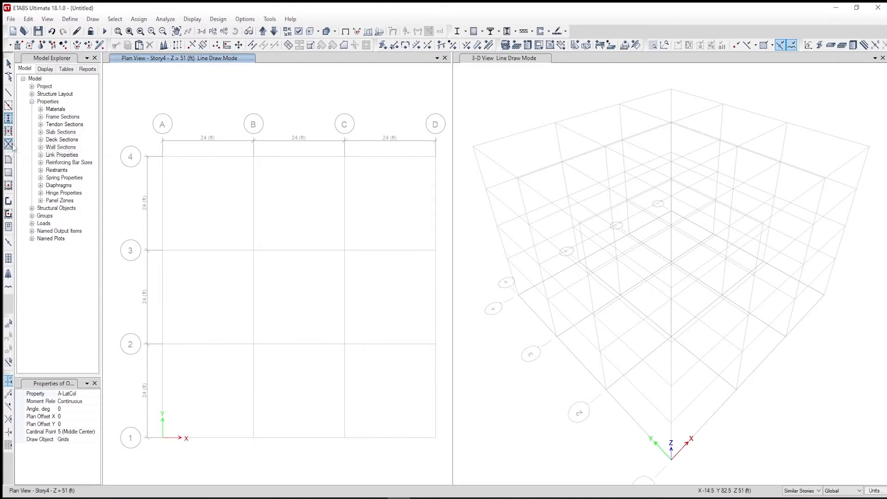
pyautogui.click(67, 408)
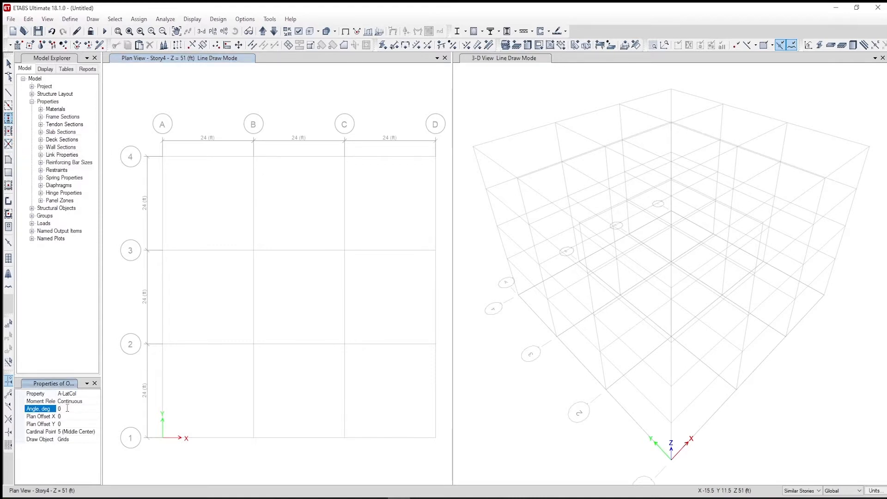
pyautogui.write('90')
pyautogui.click(435, 437)
pyautogui.click(436, 344)
# - Place A-LatCol columns at a 0-degree angle on all intersections of grids A to C with 1 to 4, and leave draw mode
pyautogui.moveTo(146, 141); pyautogui.dragTo(369, 454)
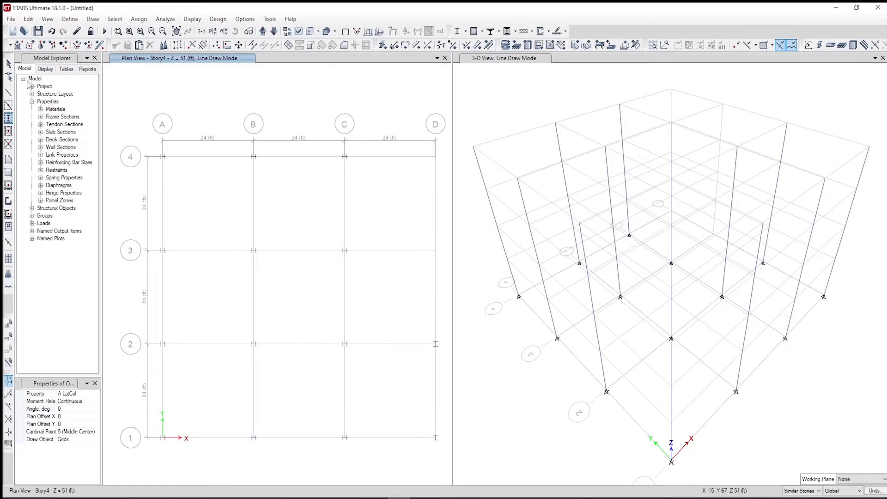
pyautogui.click(9, 64)
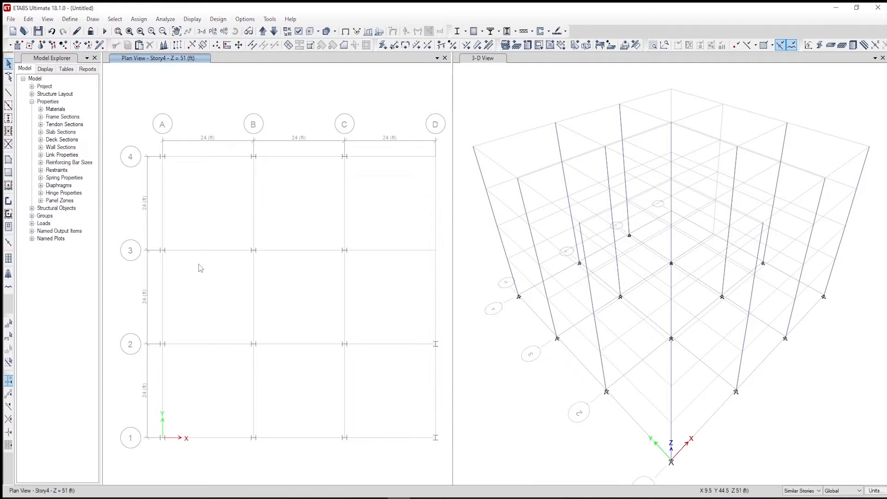
# - Select column C6 at grid intersection A-3 in the plan view from the list of overlapping objects
pyautogui.keyDown('ctrl'); pyautogui.click(173, 251); pyautogui.keyUp('ctrl')
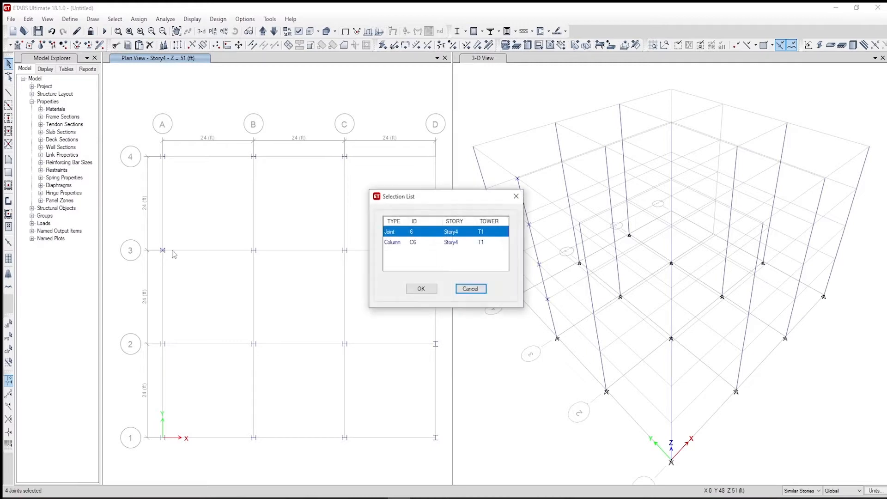
pyautogui.click(404, 243)
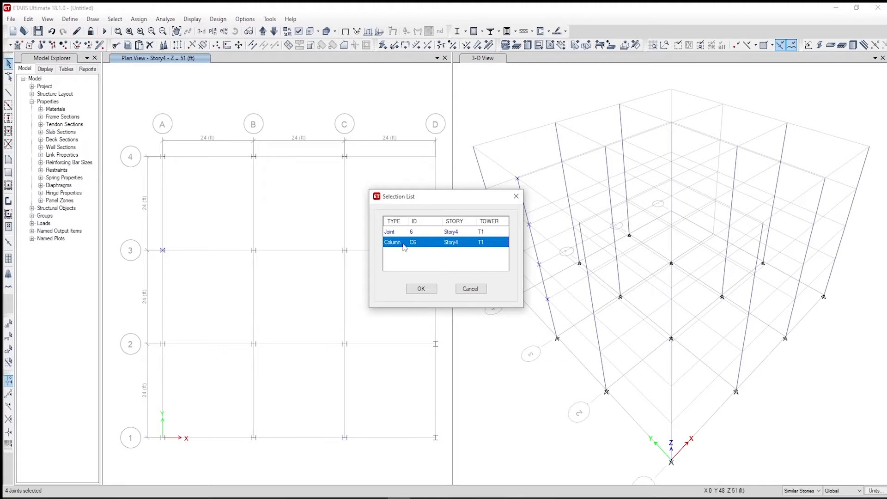
pyautogui.click(421, 288)
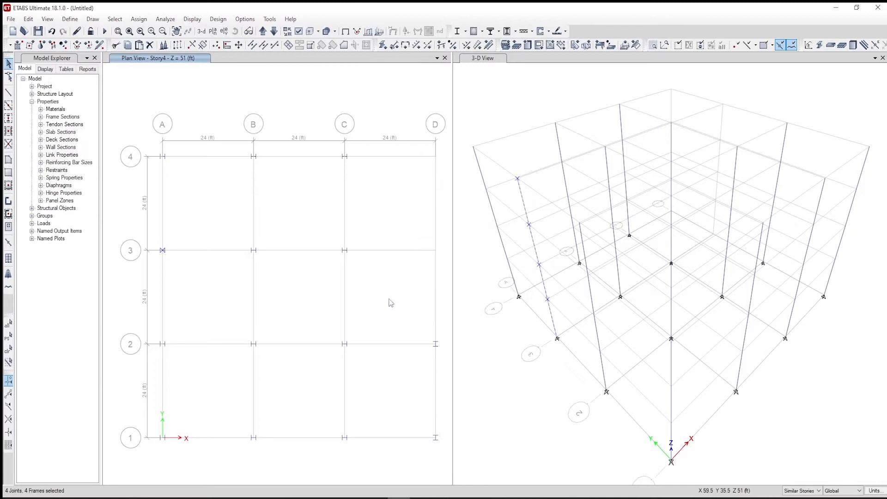
# - Add the columns at grid intersections A-2, B-2, C-3 and C-4 to the selection, choosing the column from each overlapping-object list
pyautogui.keyDown('ctrl'); pyautogui.click(163, 344); pyautogui.keyUp('ctrl')
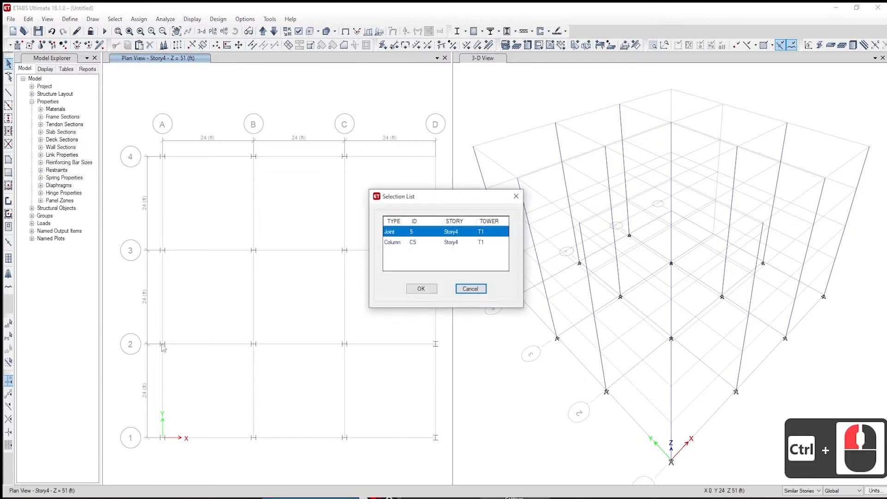
pyautogui.click(419, 243)
pyautogui.click(428, 290)
pyautogui.keyDown('ctrl'); pyautogui.click(254, 344); pyautogui.keyUp('ctrl')
pyautogui.click(432, 243)
pyautogui.click(421, 288)
pyautogui.keyDown('ctrl'); pyautogui.click(344, 344); pyautogui.keyUp('ctrl')
pyautogui.click(433, 242)
pyautogui.click(421, 289)
pyautogui.keyDown('ctrl'); pyautogui.click(435, 344); pyautogui.keyUp('ctrl')
pyautogui.click(432, 240)
pyautogui.click(421, 289)
# - Orient the local axes of the selected columns with grid system G1 so that the frame object major direction is Y
pyautogui.click(138, 19)
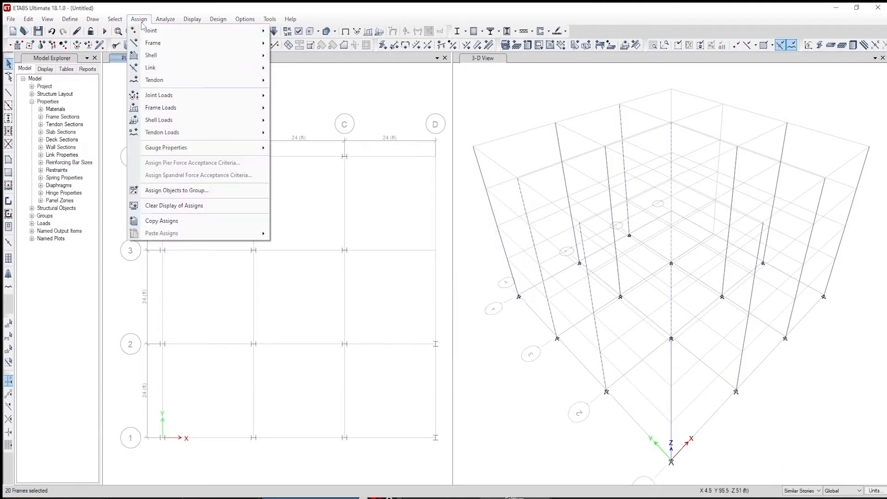
pyautogui.moveTo(217, 44)
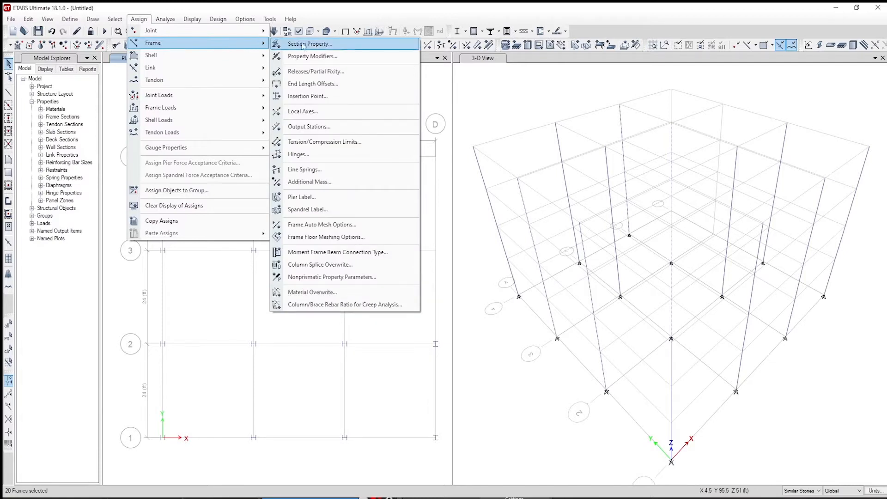
pyautogui.click(314, 112)
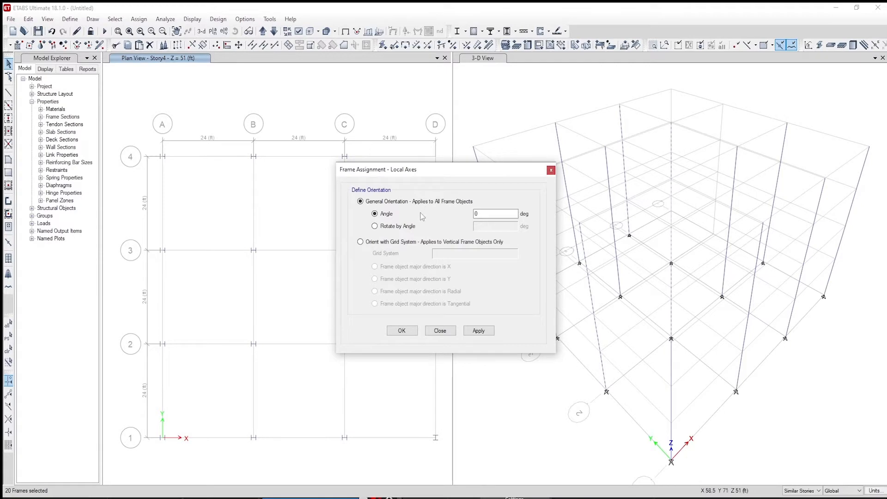
pyautogui.click(369, 243)
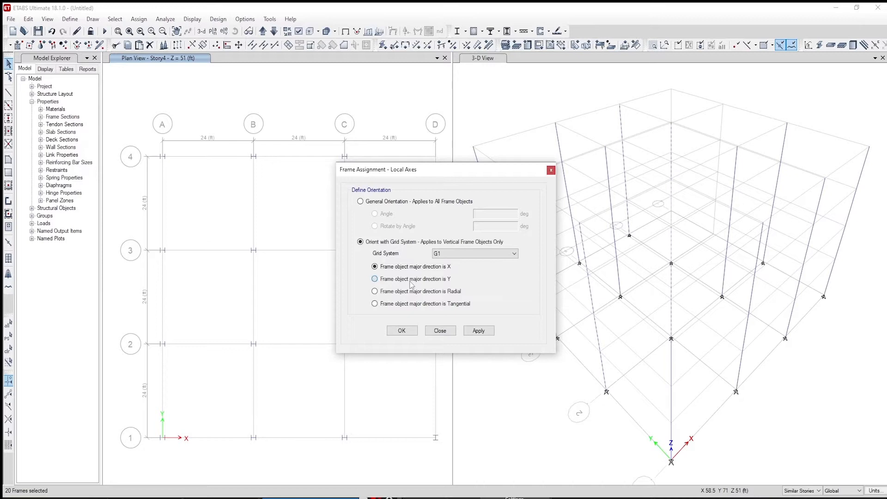
pyautogui.click(413, 335)
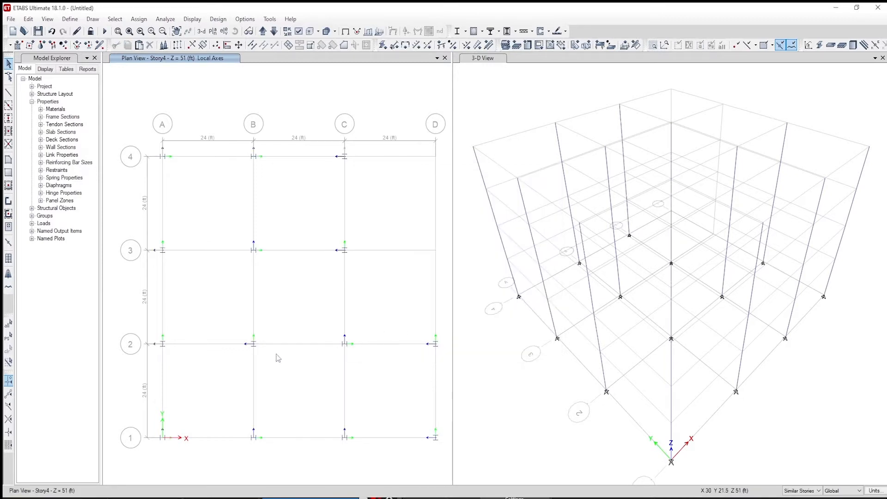
# - Turn on Extrude Frames in the view options and apply it to all windows
pyautogui.click(299, 31)
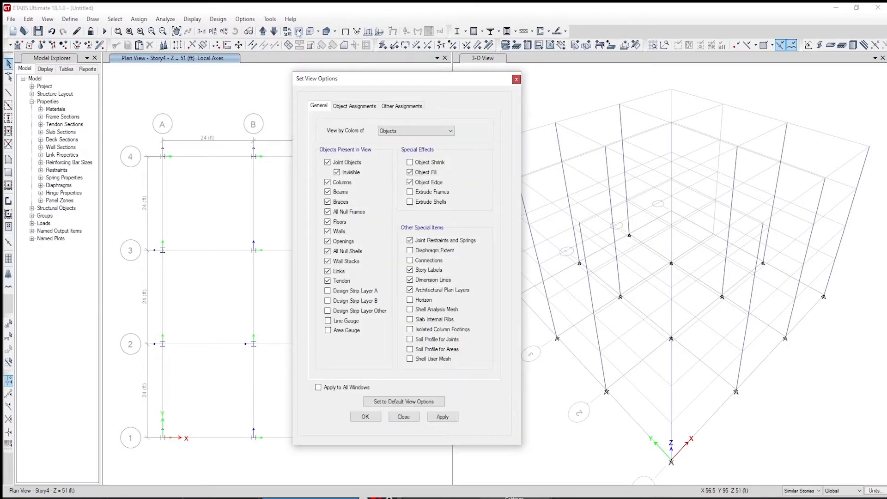
pyautogui.click(318, 387)
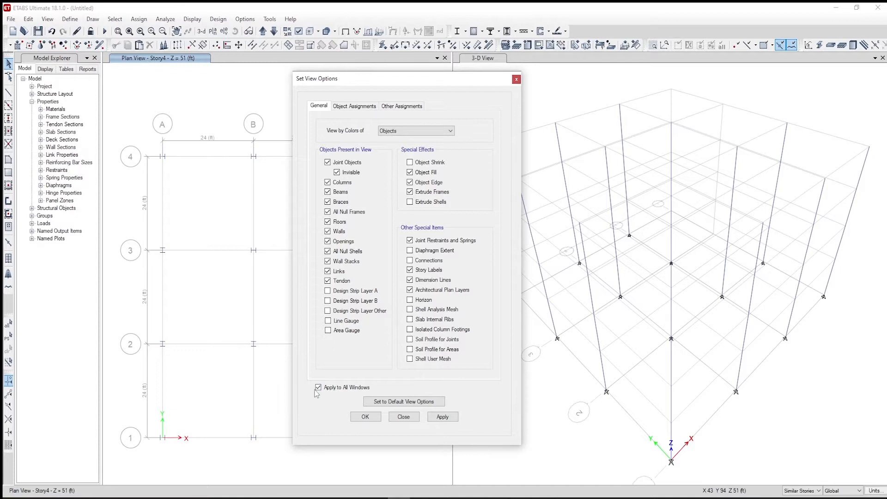
pyautogui.click(450, 419)
pyautogui.click(365, 417)
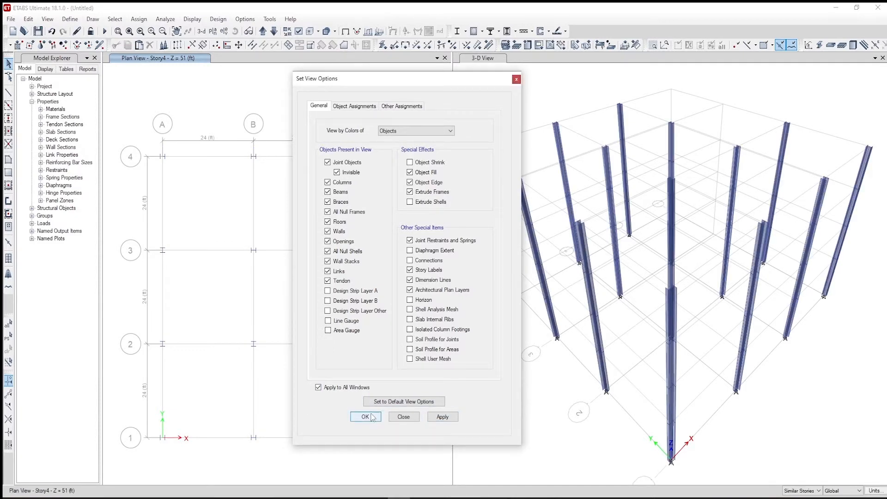
# - Save the model as Etab Tutorial in the ETAB Models folder
pyautogui.click(8, 18)
pyautogui.click(26, 69)
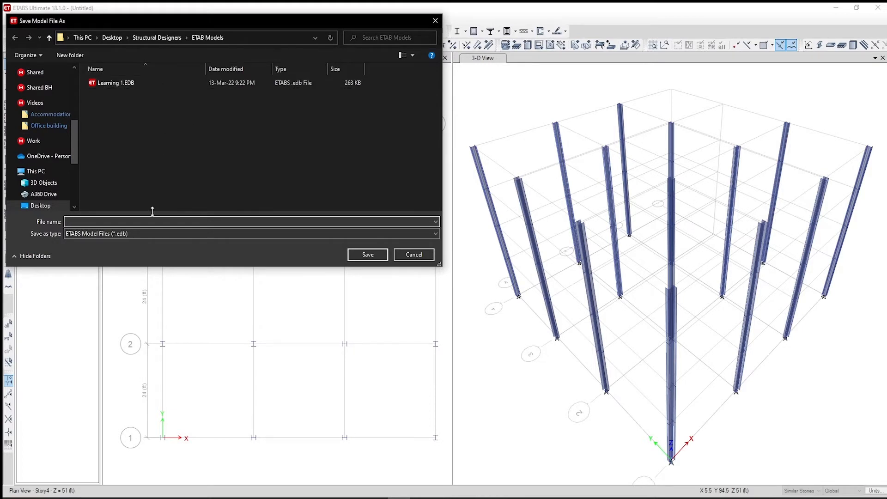
pyautogui.write('Etab Tutorial')
pyautogui.press('Return')
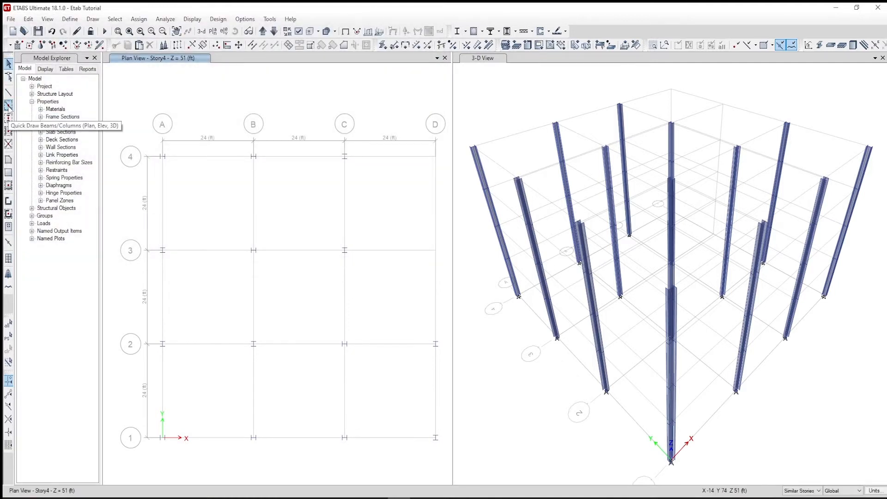
# - Quick-draw continuous AUTOLATBM beams around bay C-D/1-2 and on all grid segments between A-C and 1-4, and leave draw mode
pyautogui.click(92, 19)
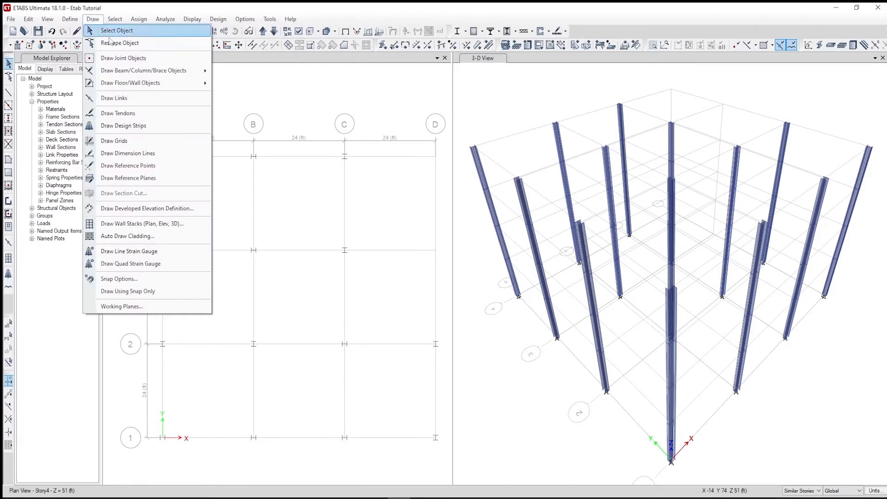
pyautogui.moveTo(191, 72)
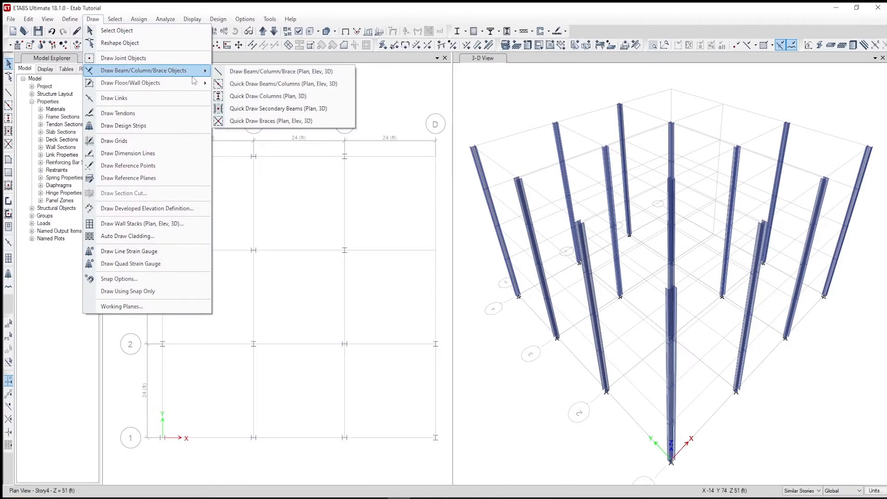
pyautogui.click(293, 86)
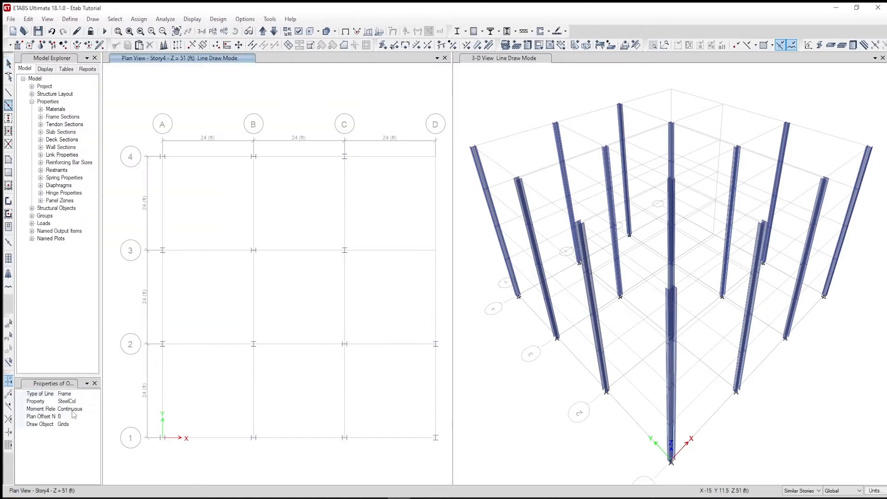
pyautogui.click(95, 402)
pyautogui.click(96, 402)
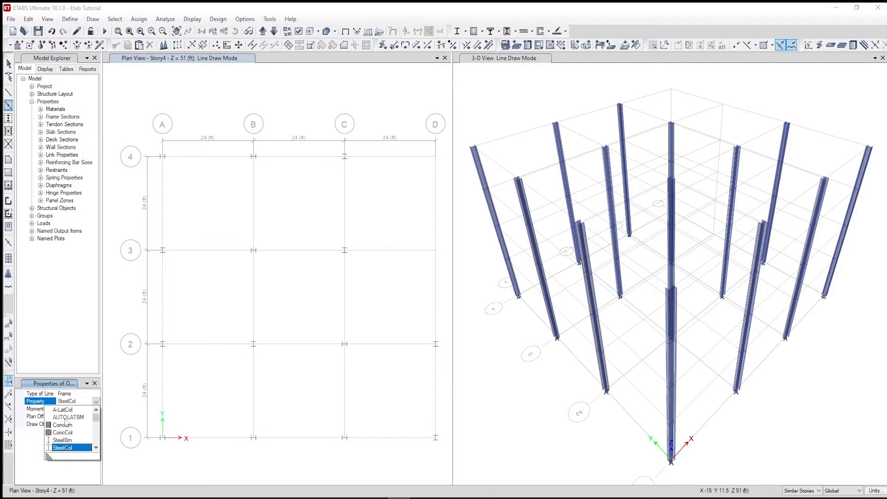
pyautogui.click(73, 417)
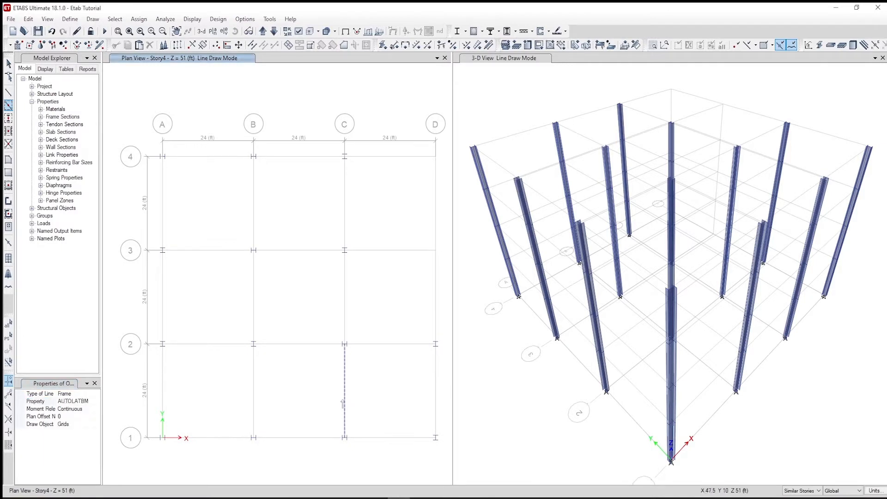
pyautogui.click(369, 442)
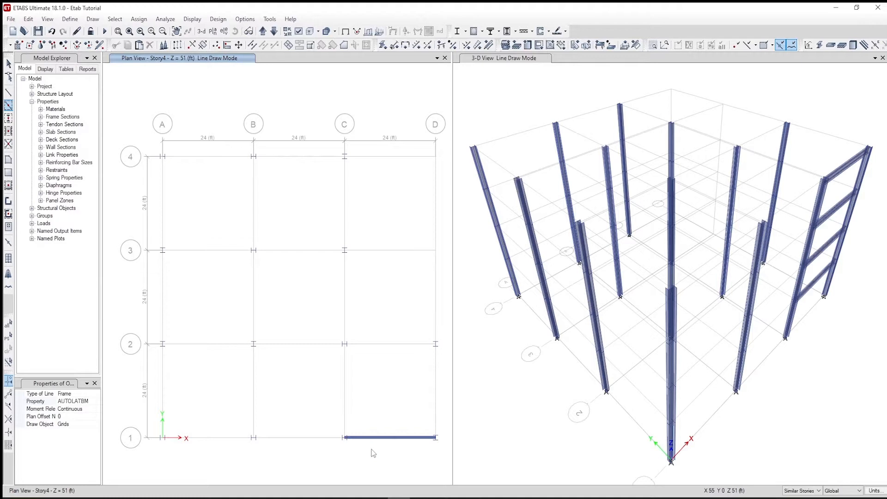
pyautogui.click(399, 345)
pyautogui.click(434, 400)
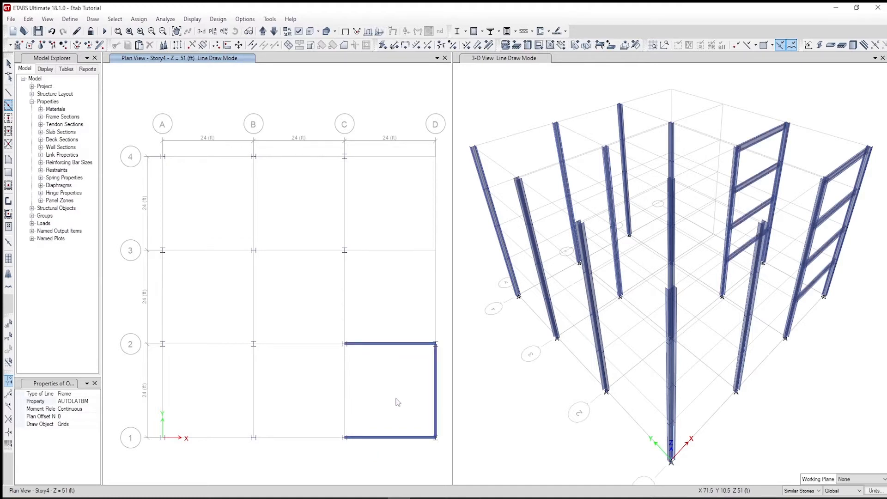
pyautogui.moveTo(152, 146)
pyautogui.mouseDown()
pyautogui.moveTo(229, 317)
pyautogui.moveTo(356, 465)
pyautogui.mouseUp()
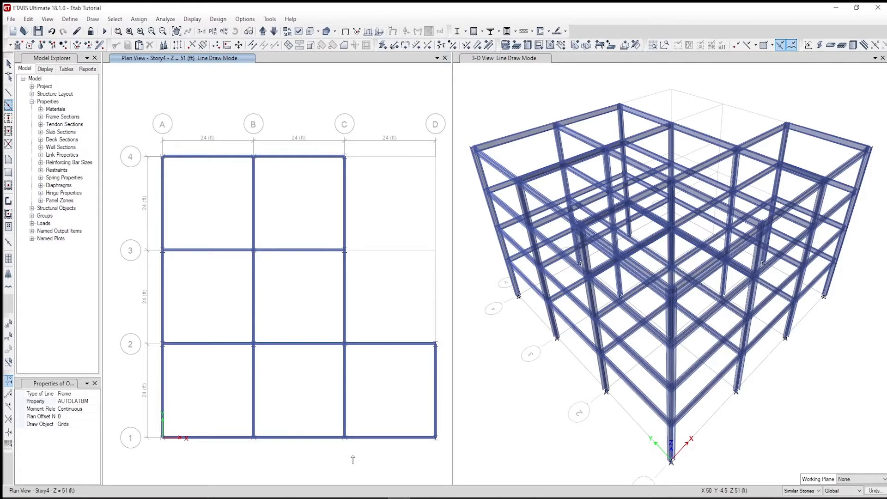
pyautogui.click(8, 64)
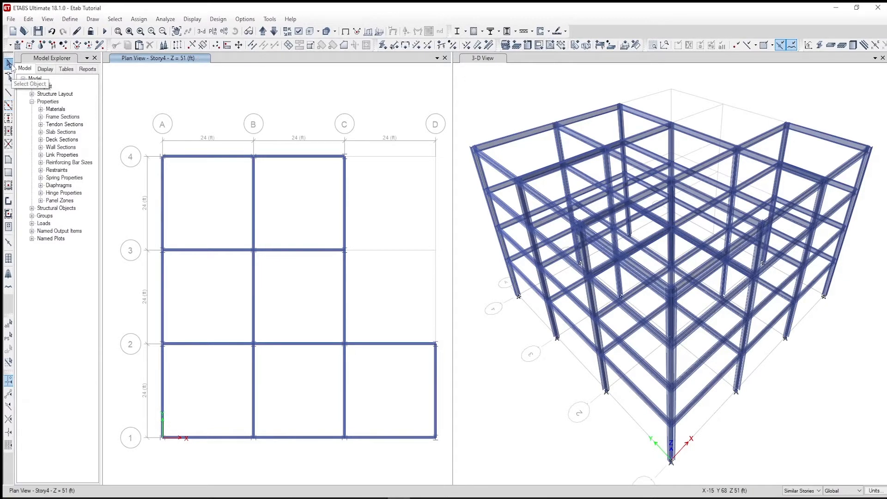
# - Delete the beam on grid line C between grids 2 and 3
pyautogui.click(344, 298)
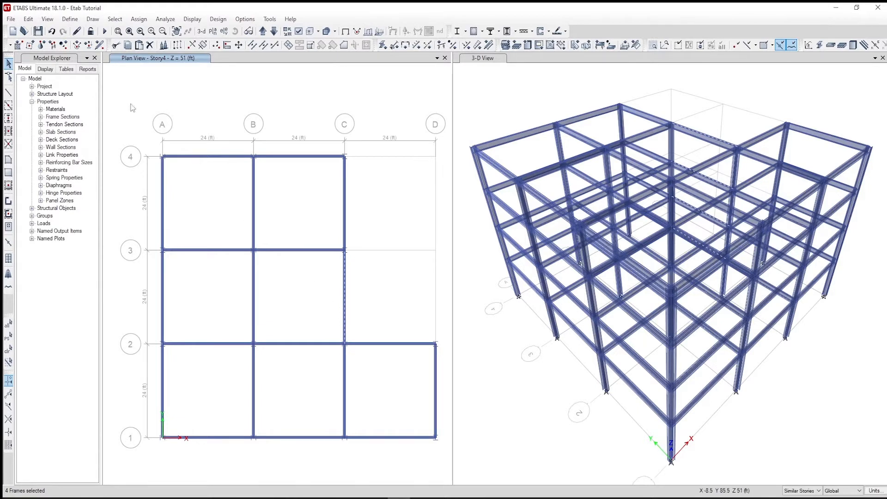
pyautogui.click(29, 19)
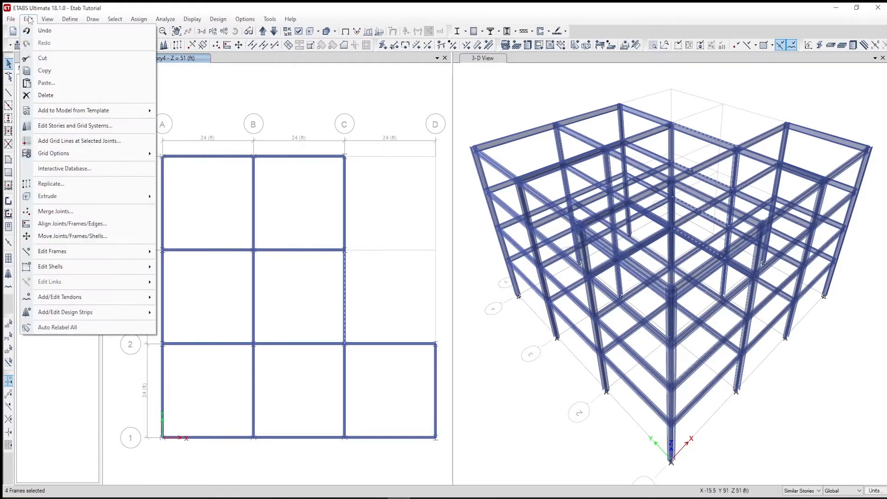
pyautogui.click(65, 95)
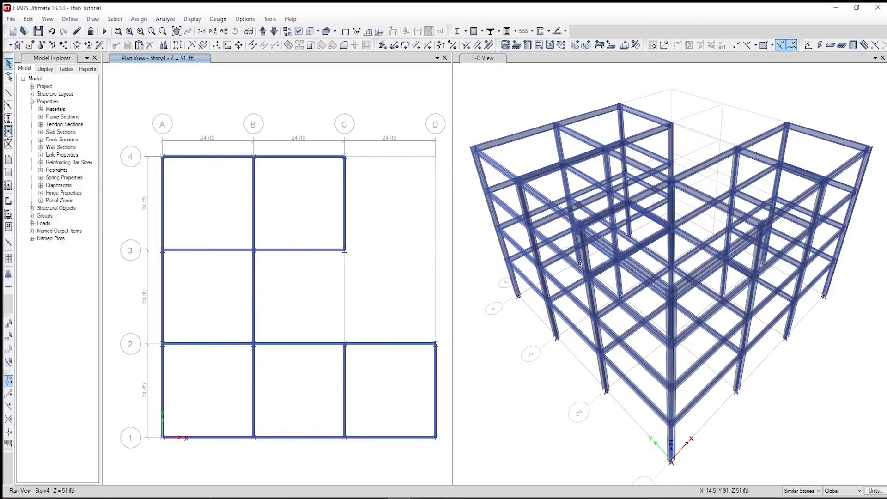
# - Quick-draw three pinned A-CompBm secondary beams per bay, parallel to Y, in bay C-D/1-2 and all bays between A-C and 1-4
pyautogui.click(8, 132)
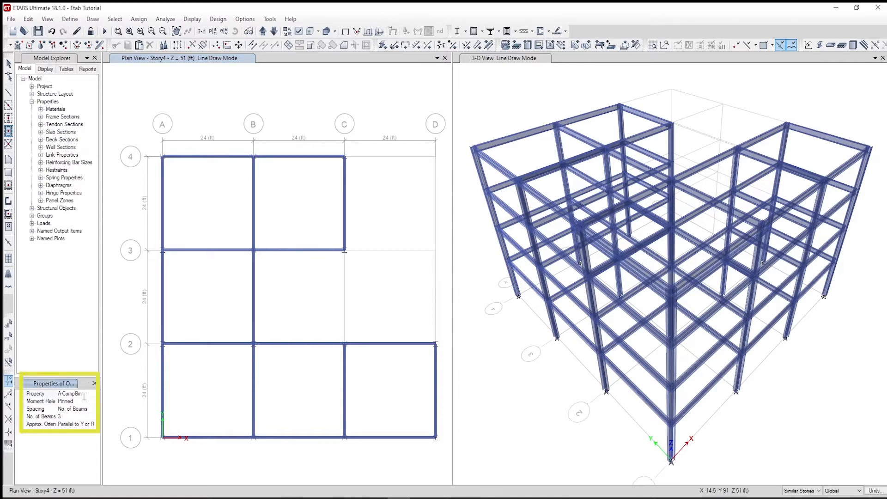
pyautogui.click(70, 393)
pyautogui.click(97, 393)
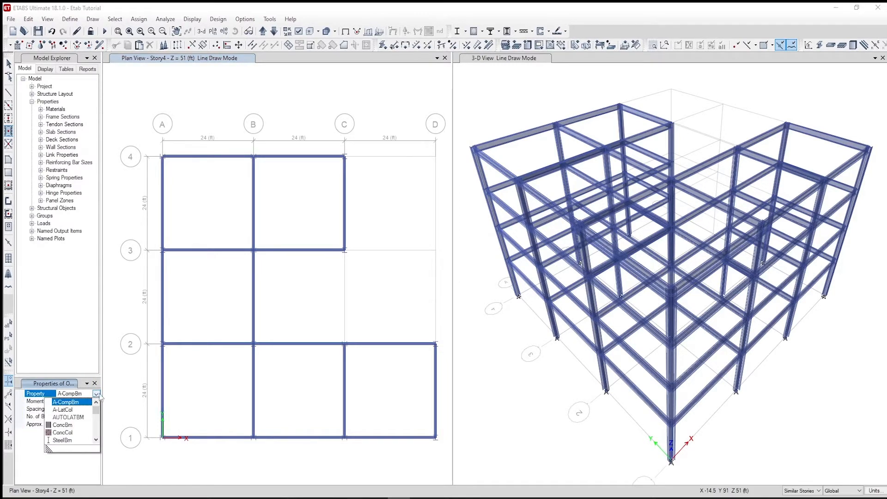
pyautogui.click(98, 394)
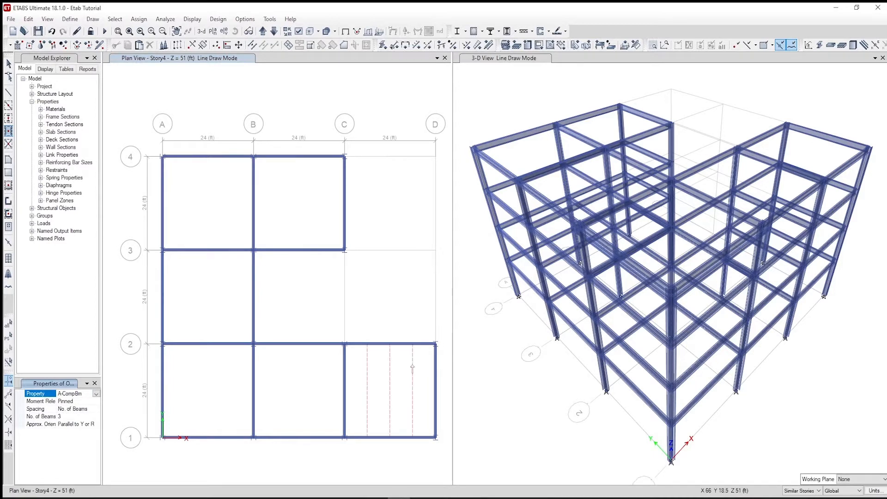
pyautogui.click(390, 396)
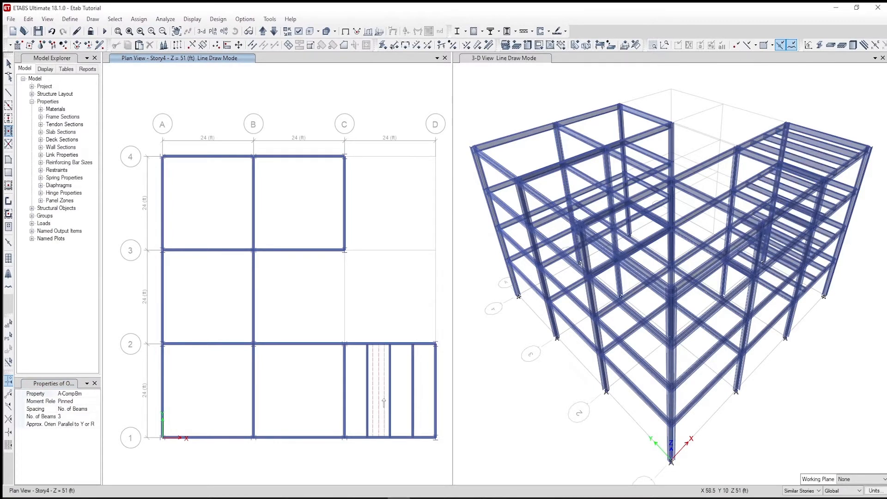
pyautogui.moveTo(189, 187); pyautogui.dragTo(352, 455)
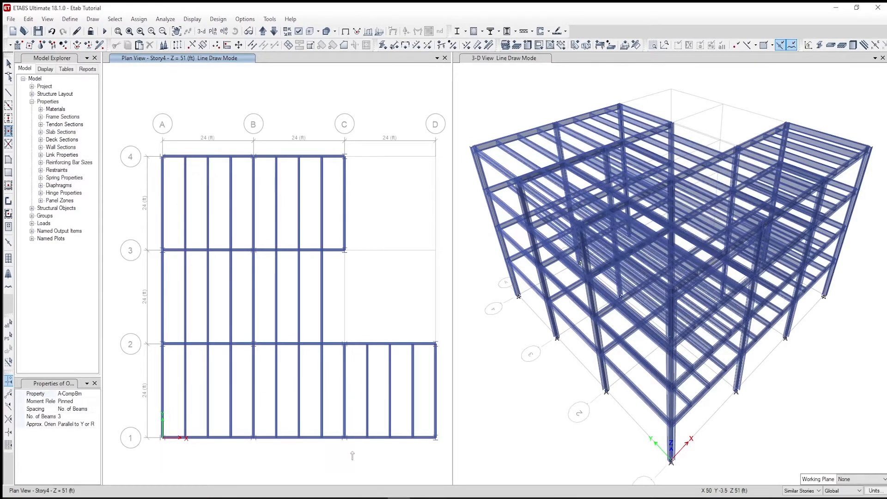
pyautogui.click(8, 64)
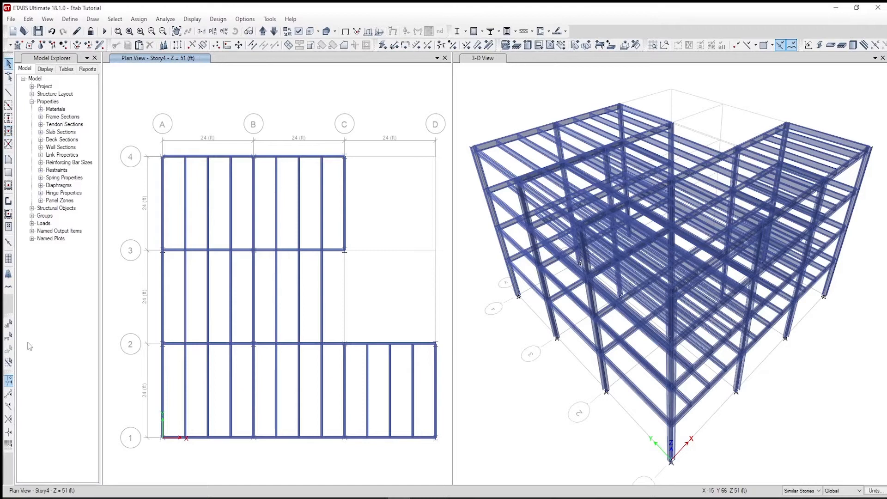
# - Select the three secondary beams in bay B-C/2-3 with an intersecting line and delete them
pyautogui.click(10, 363)
pyautogui.click(267, 328)
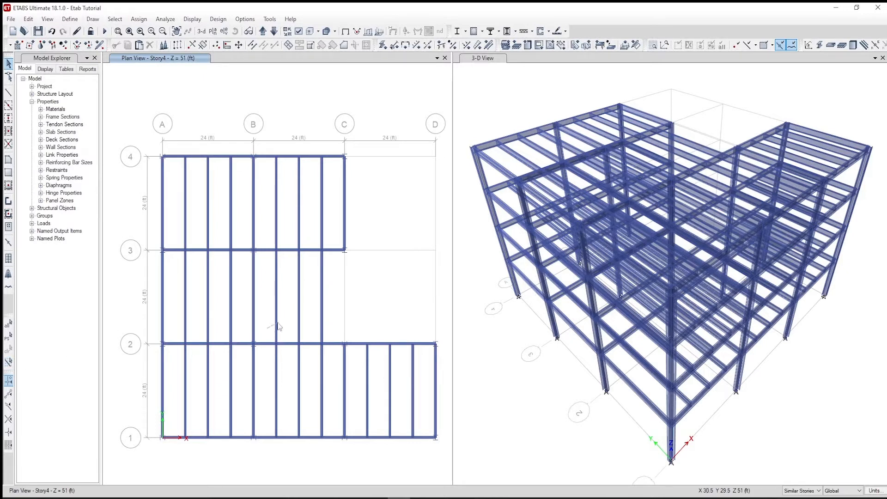
pyautogui.click(329, 296)
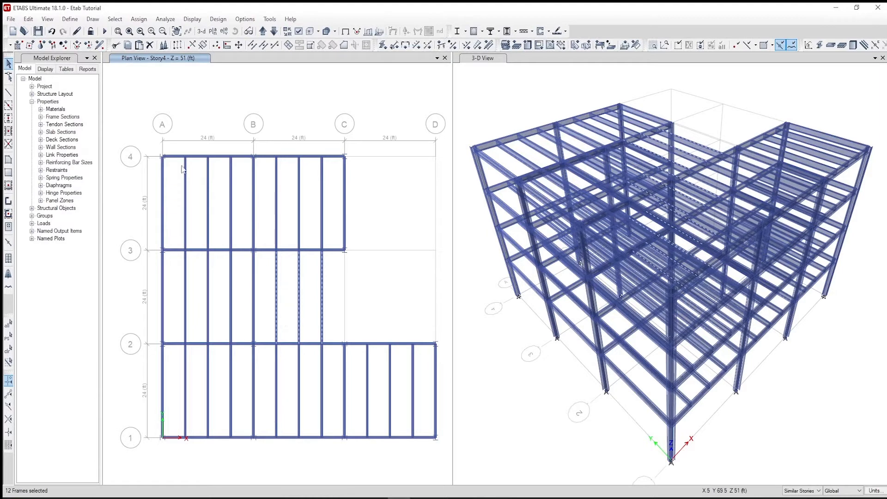
pyautogui.click(28, 19)
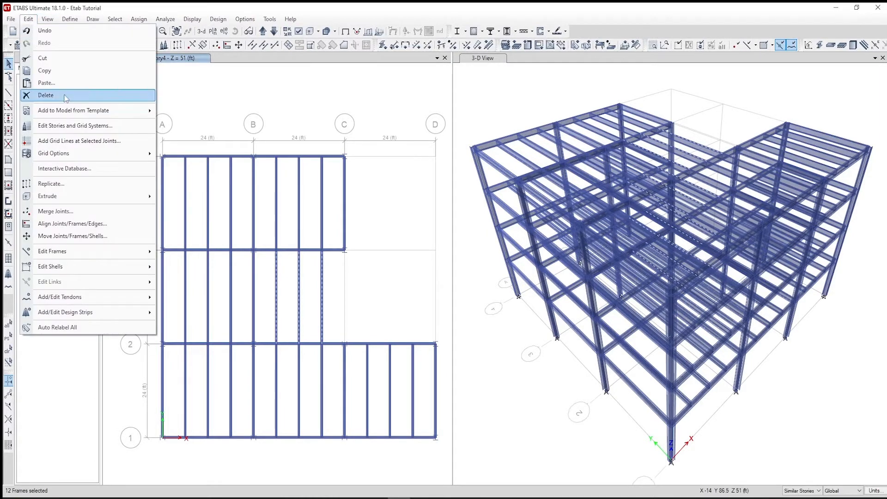
pyautogui.click(46, 95)
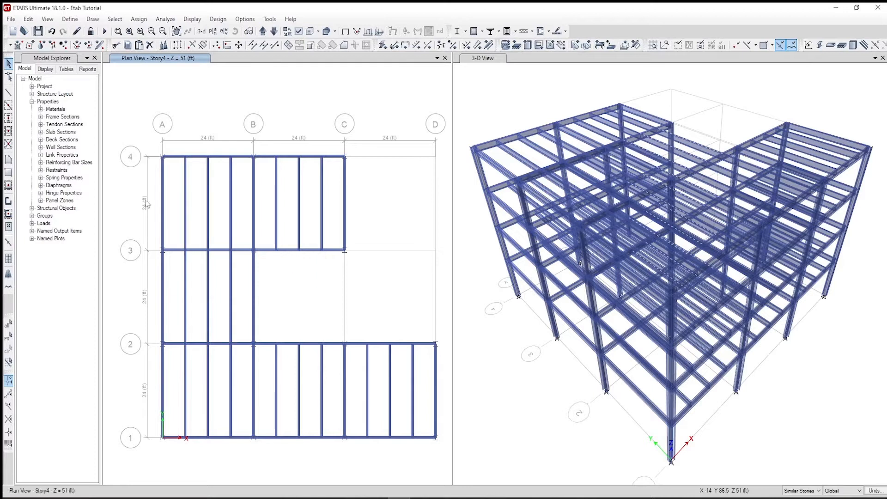
# - Turn off Extrude Frames in the view options and apply the change to all windows
pyautogui.click(300, 45)
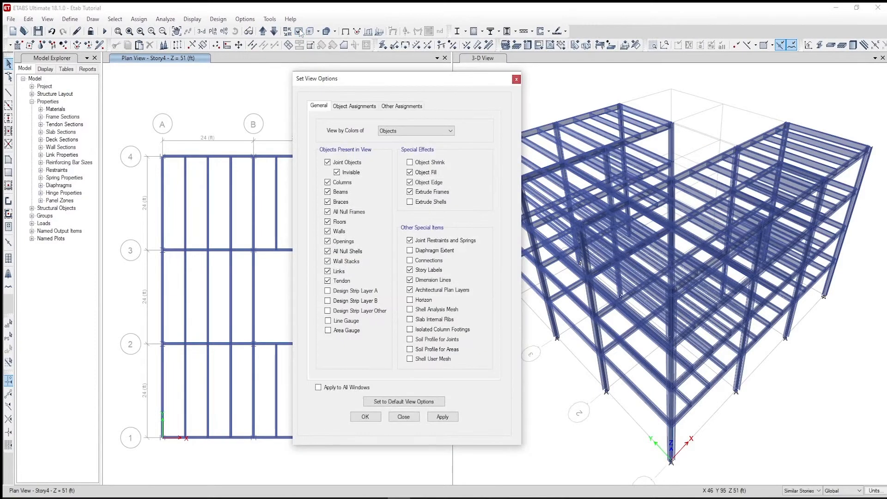
pyautogui.click(411, 192)
pyautogui.click(318, 387)
pyautogui.click(442, 417)
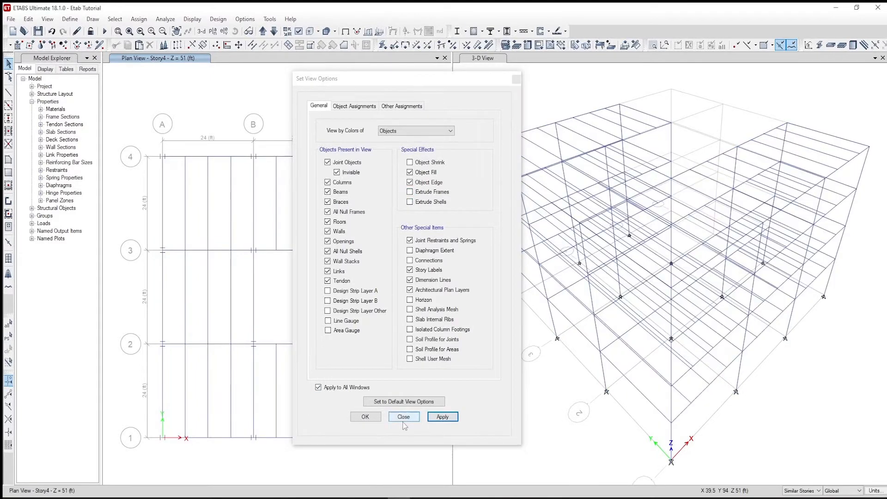
# - Accept the view options and start drawing a floor with the Deck1 property
pyautogui.click(364, 416)
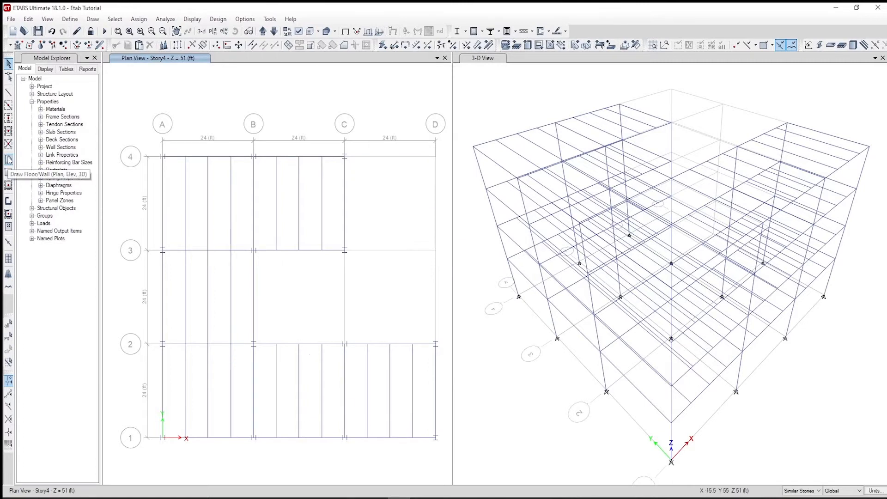
pyautogui.click(9, 160)
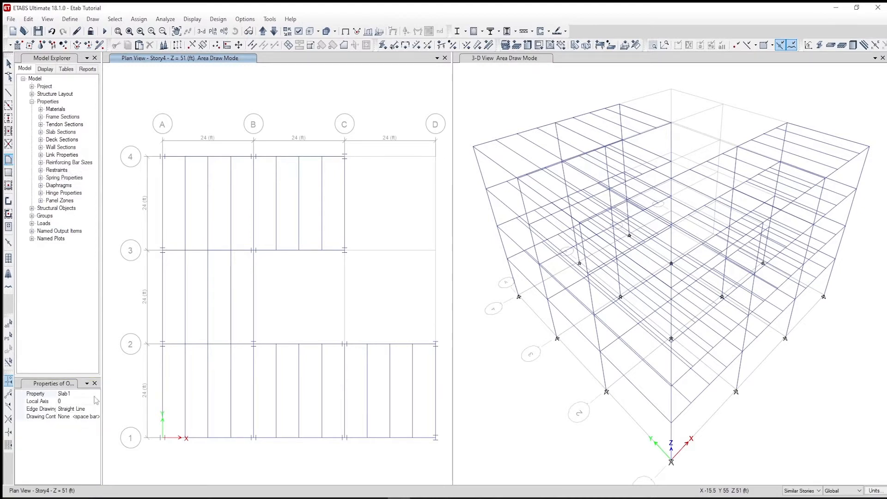
pyautogui.click(64, 393)
pyautogui.click(64, 394)
pyautogui.click(55, 401)
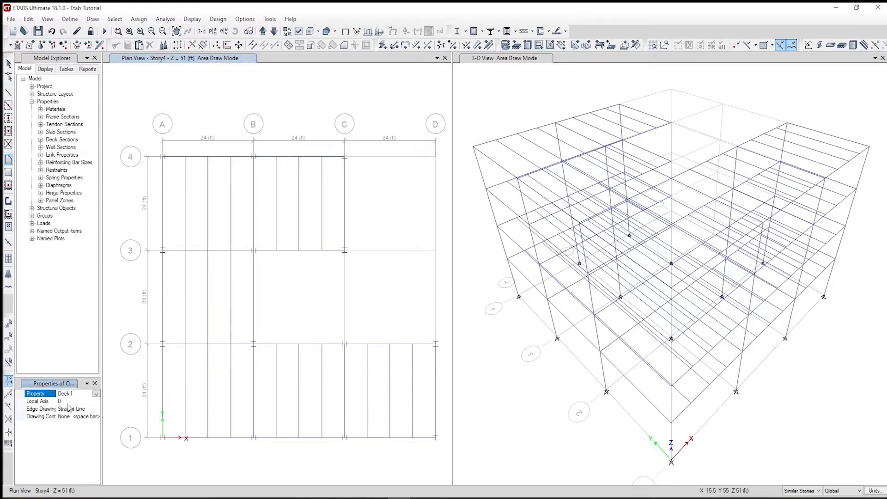
# - Review the active snap settings for drawing, including joints and grid intersections
pyautogui.click(93, 19)
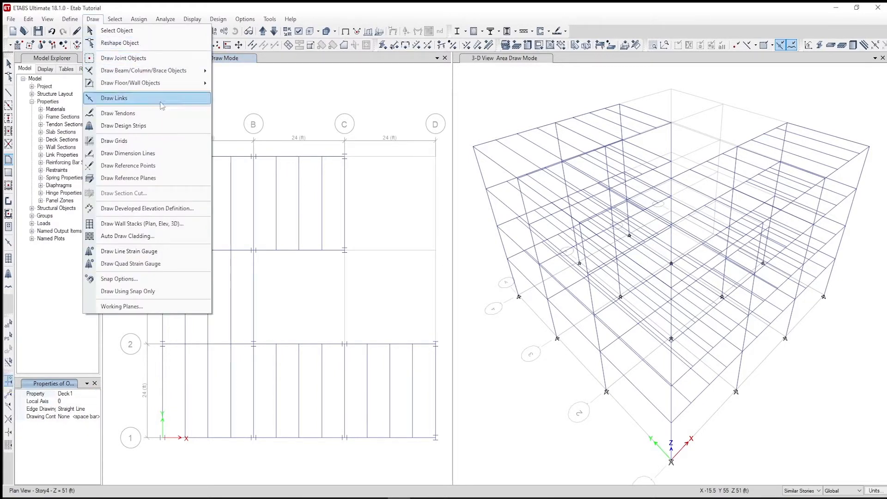
pyautogui.click(173, 280)
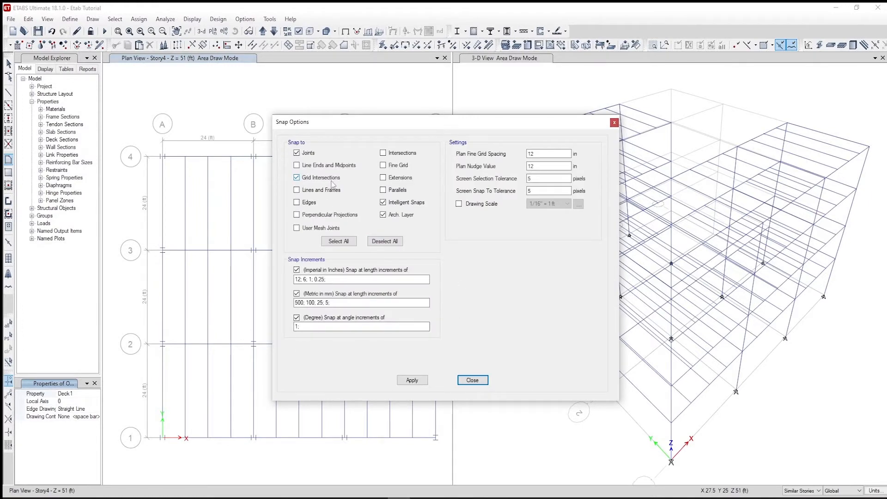
pyautogui.click(480, 380)
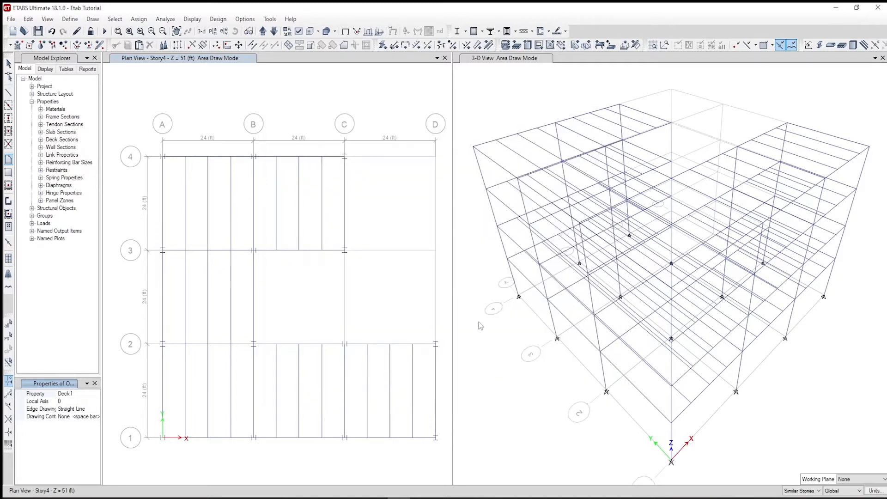
# - Draw the Deck1 floor in plan through grid points A-1, A-4, C-4, C-3, B-3, B-2, D-2 and D-1
pyautogui.click(163, 438)
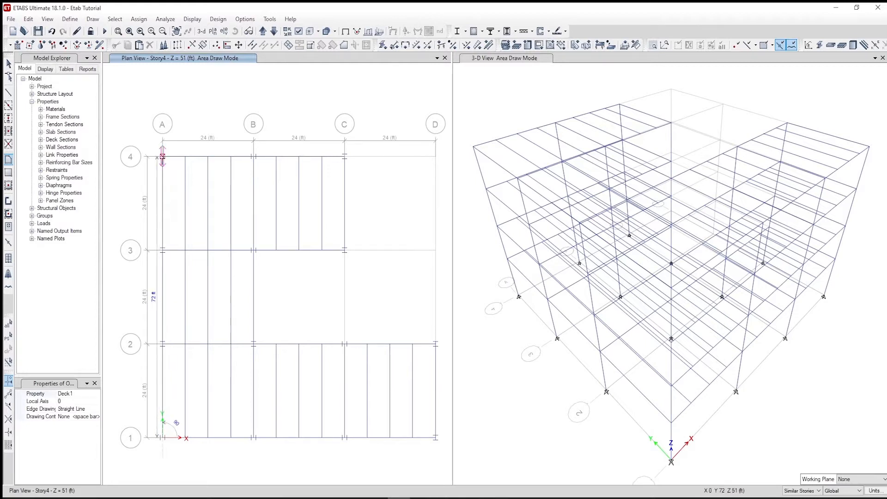
pyautogui.click(162, 156)
pyautogui.click(344, 156)
pyautogui.click(344, 250)
pyautogui.click(253, 250)
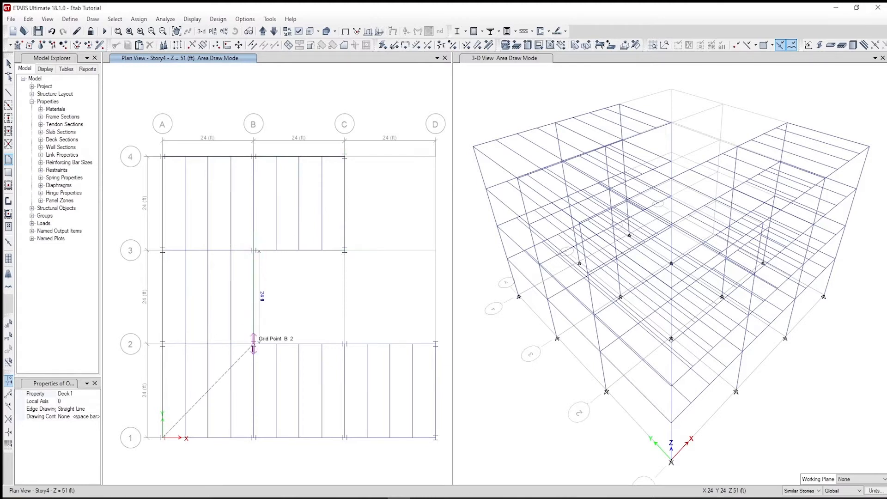
pyautogui.click(435, 344)
pyautogui.click(436, 437)
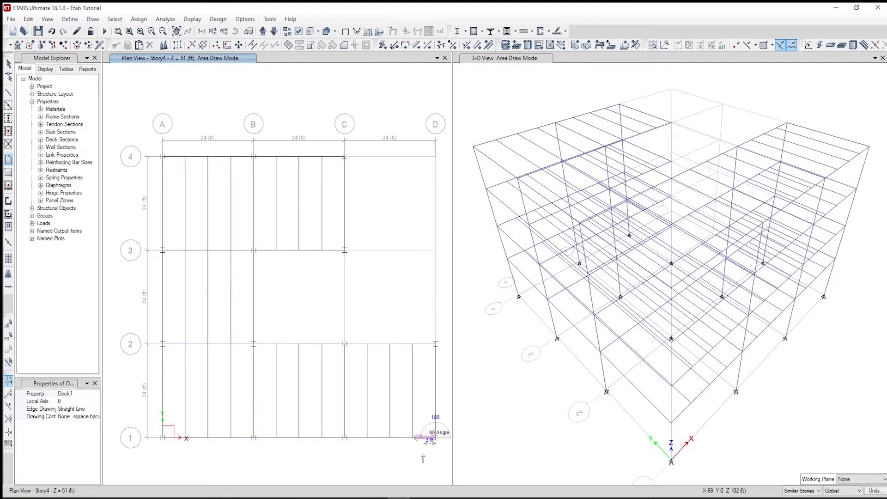
pyautogui.press('Return')
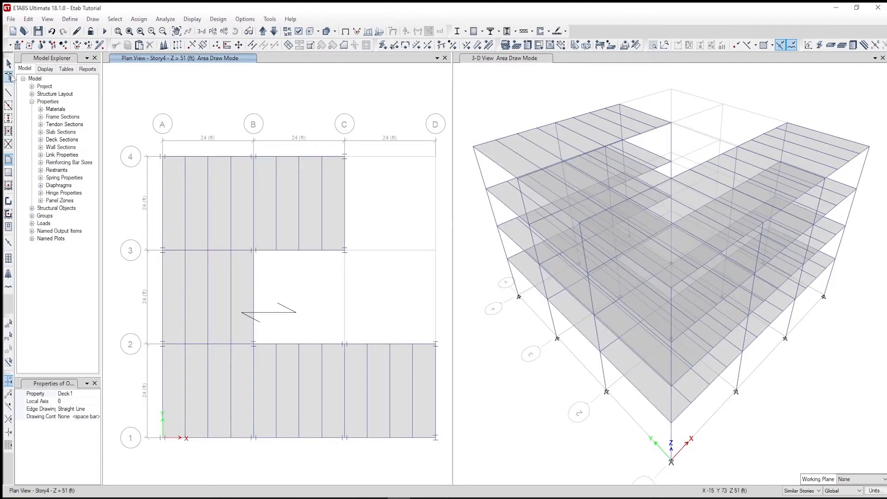
pyautogui.click(9, 64)
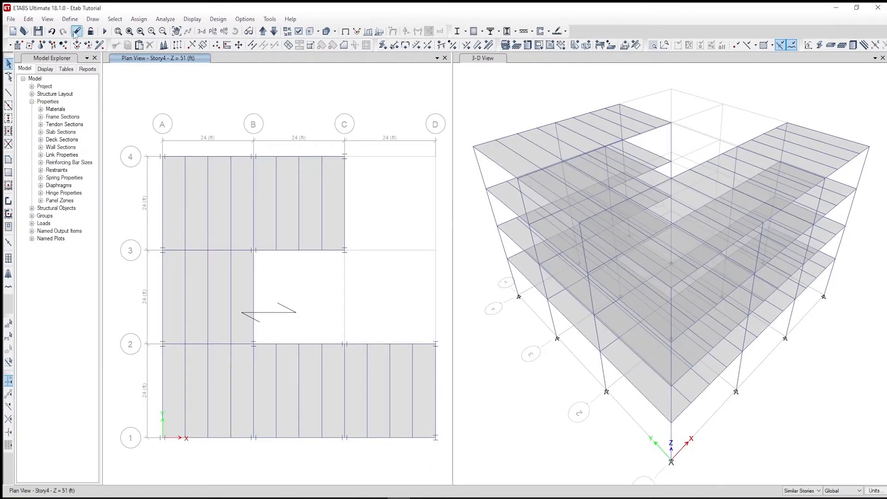
# - Review the Deck1 section's property data and deck type, keeping the Filled type
pyautogui.click(70, 19)
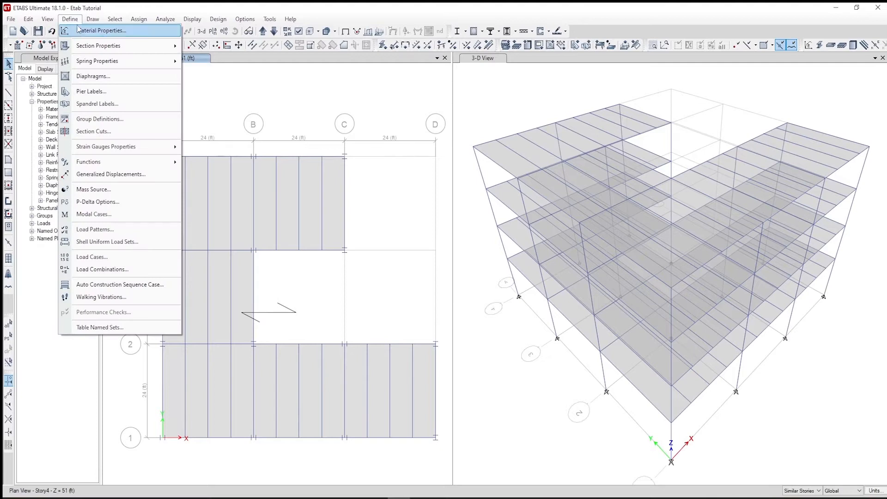
pyautogui.moveTo(98, 47)
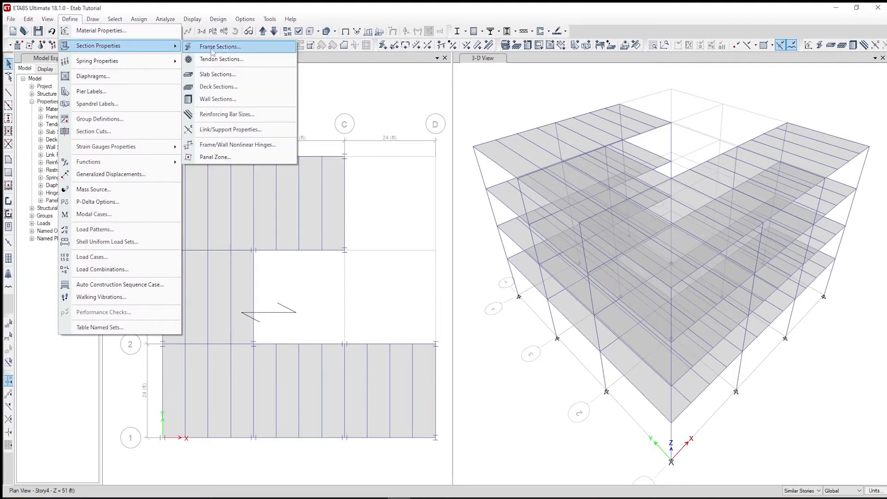
pyautogui.click(219, 87)
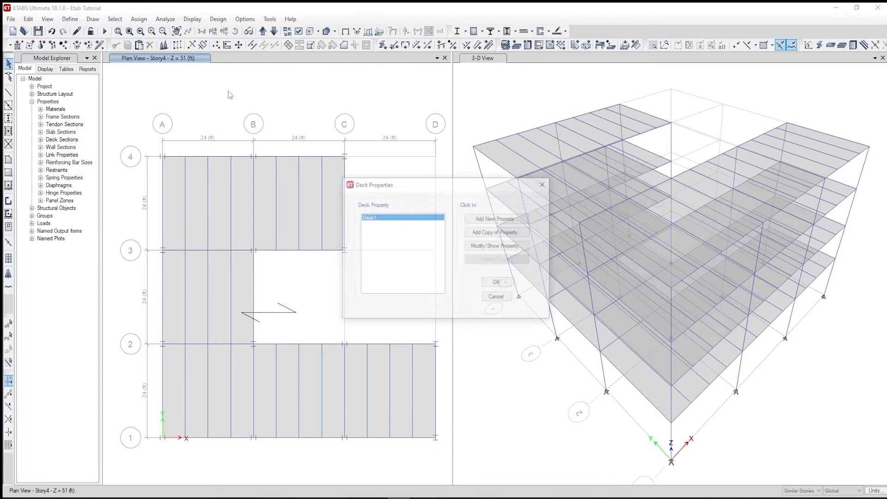
pyautogui.moveTo(397, 187); pyautogui.dragTo(259, 141)
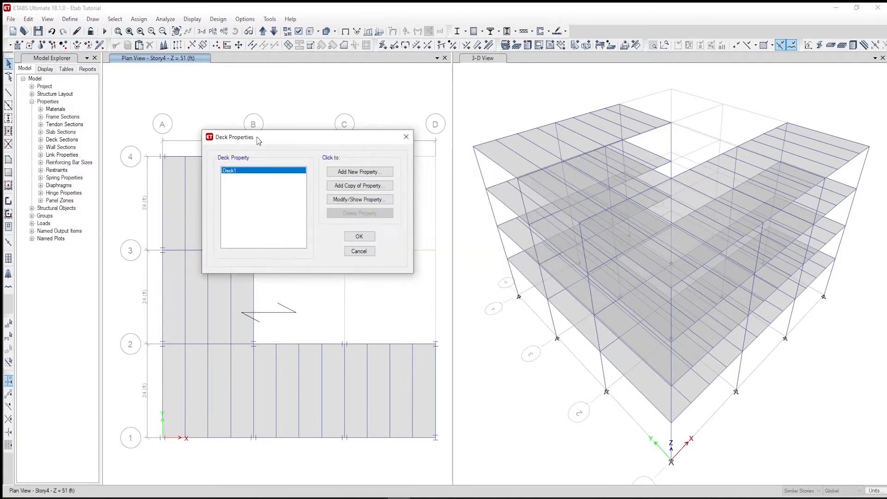
pyautogui.click(360, 199)
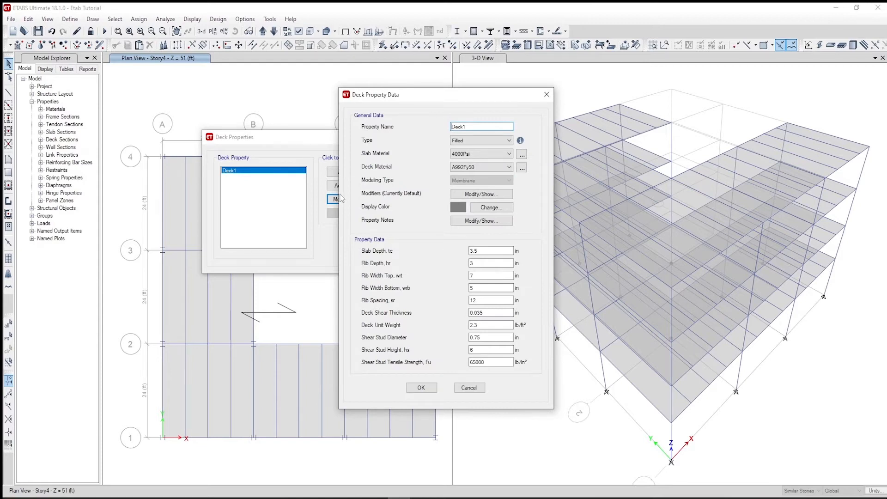
pyautogui.click(484, 141)
pyautogui.click(483, 148)
pyautogui.click(422, 388)
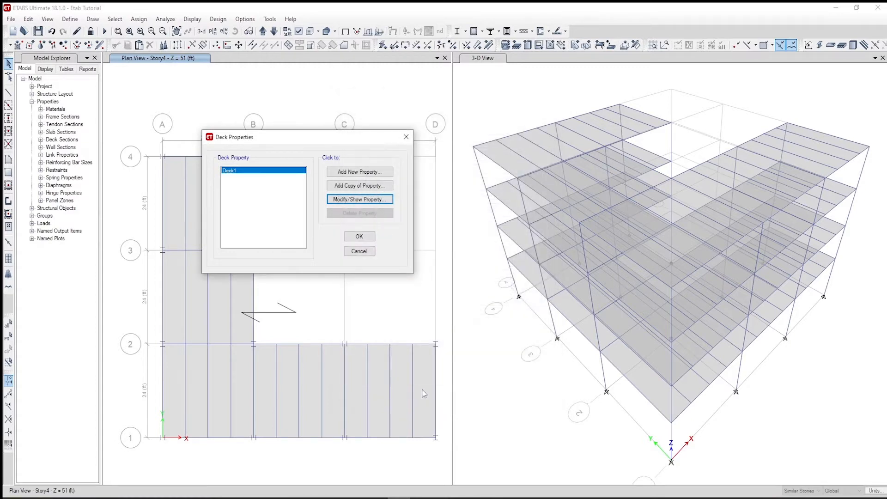
pyautogui.click(359, 235)
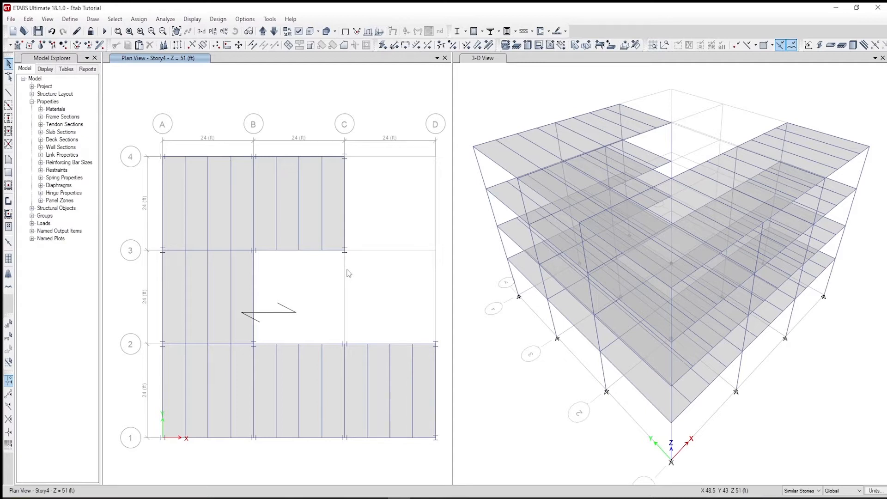
# - Automatically draw cladding around the building using the floors as reference
pyautogui.click(93, 19)
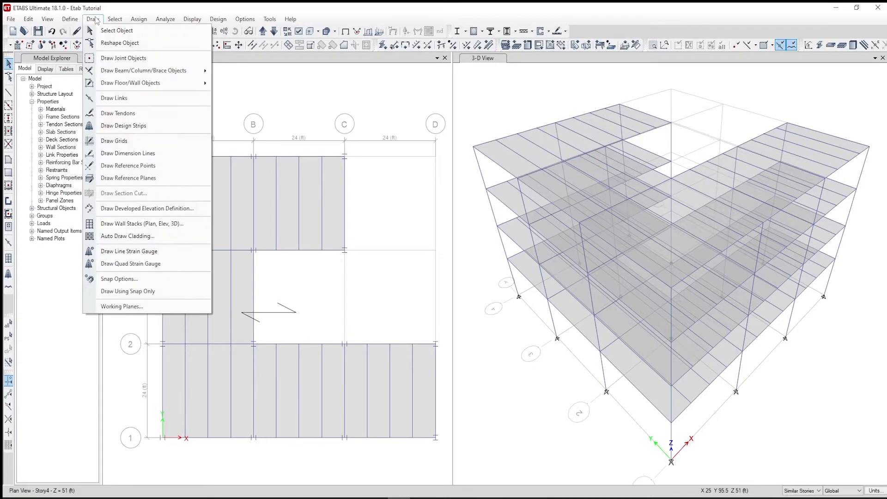
pyautogui.click(136, 238)
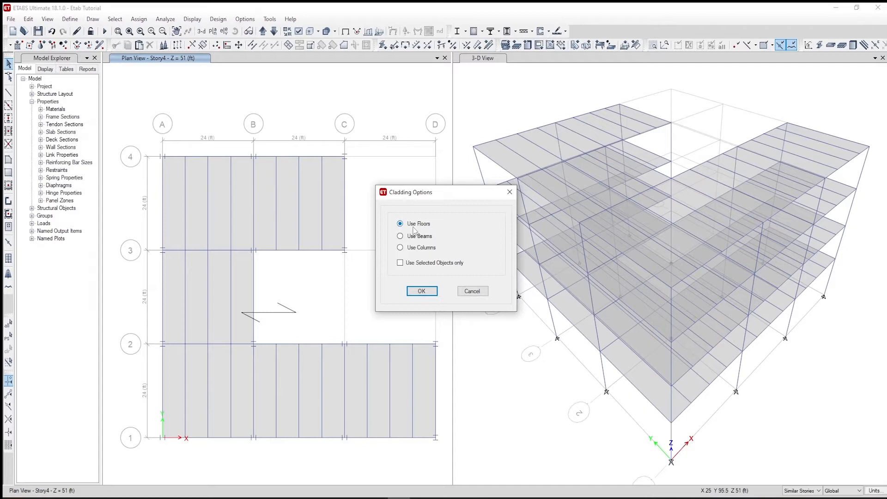
pyautogui.click(421, 291)
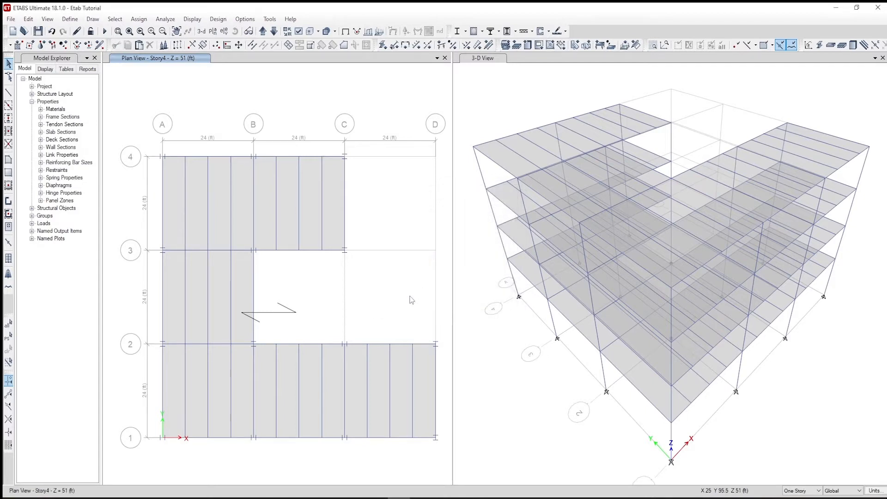
# - Look at a grid-line elevation of the clad model
pyautogui.click(224, 31)
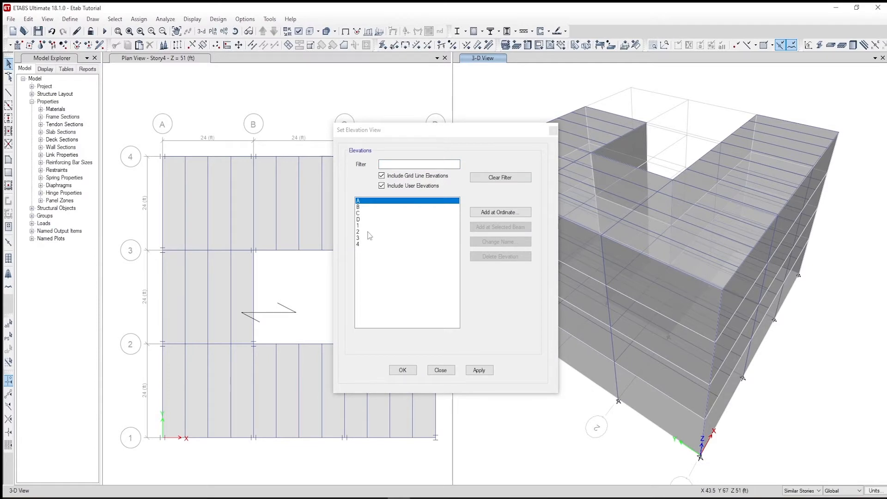
pyautogui.click(403, 371)
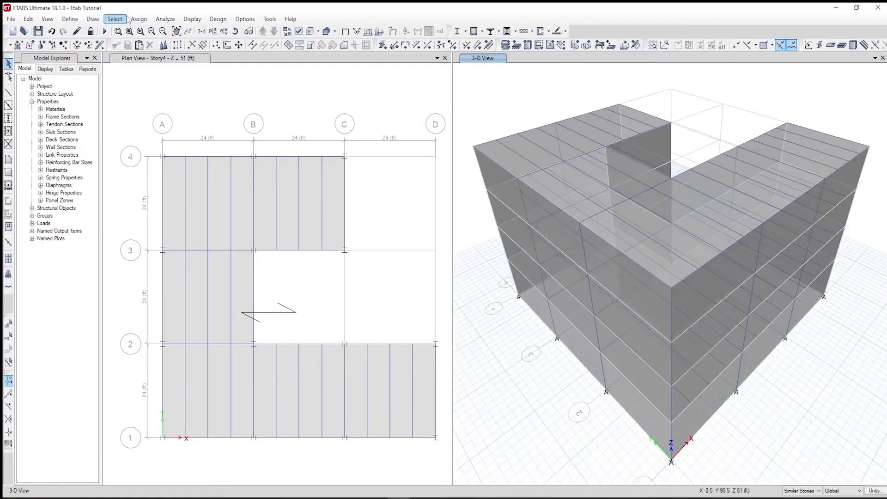
# - Set the floor transparency to 0.3 and adjust the beam transparency in the display colors
pyautogui.click(241, 20)
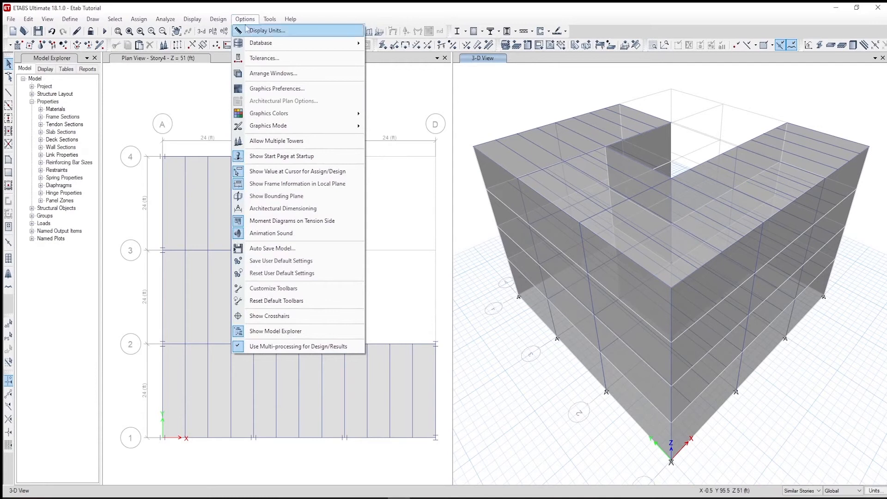
pyautogui.moveTo(288, 114)
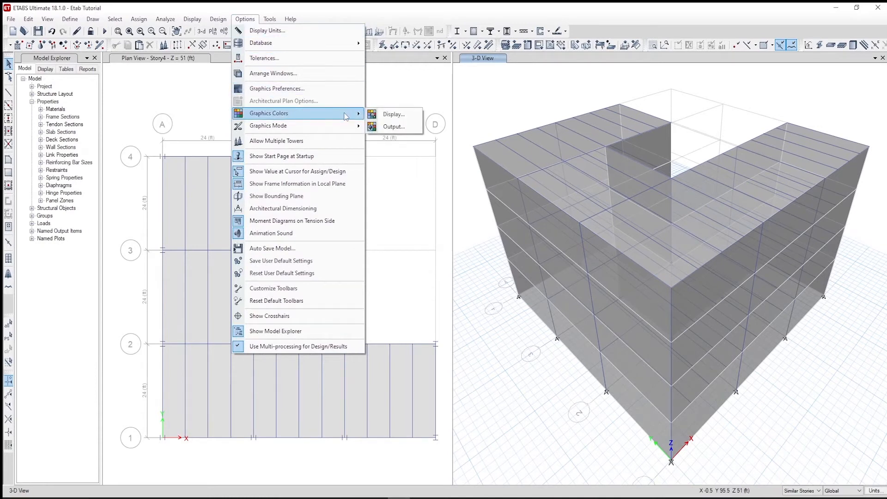
pyautogui.click(394, 114)
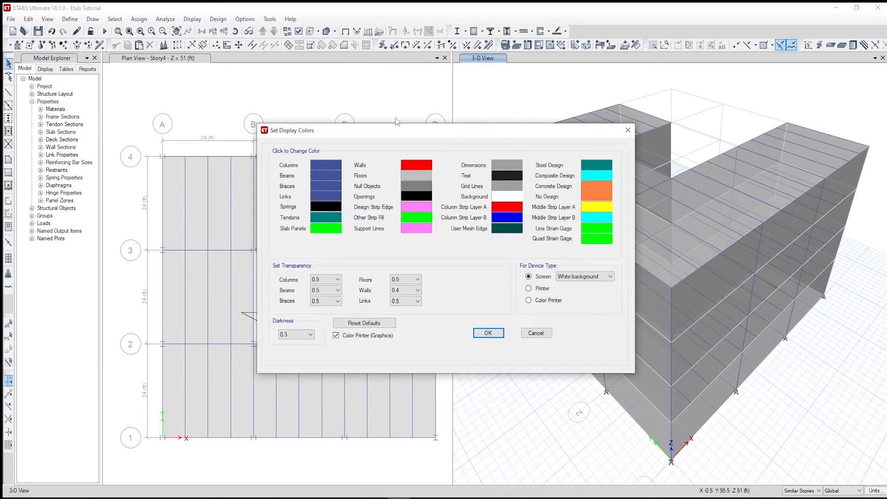
pyautogui.click(418, 281)
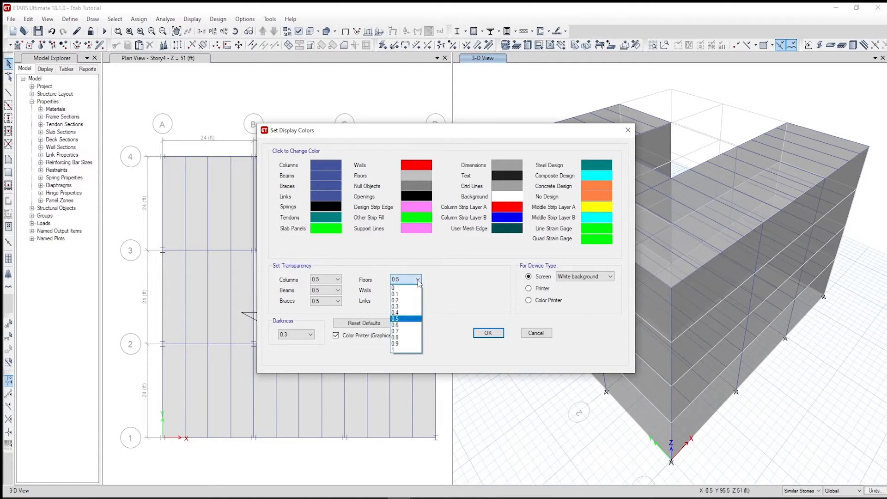
pyautogui.click(407, 306)
pyautogui.click(337, 290)
pyautogui.click(323, 343)
pyautogui.click(487, 332)
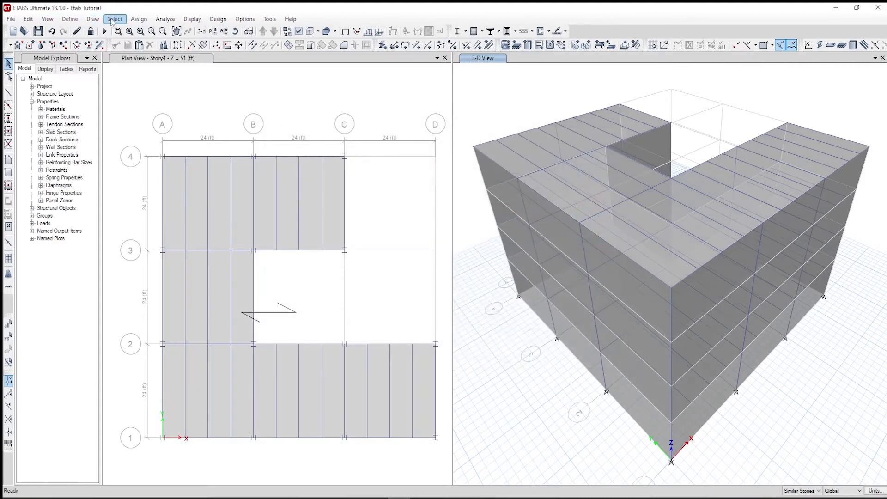
# - Create a Multi Cell Wall stack with an opening height of 6.5 ft and an opening width of 3 ft
pyautogui.click(98, 20)
pyautogui.click(160, 223)
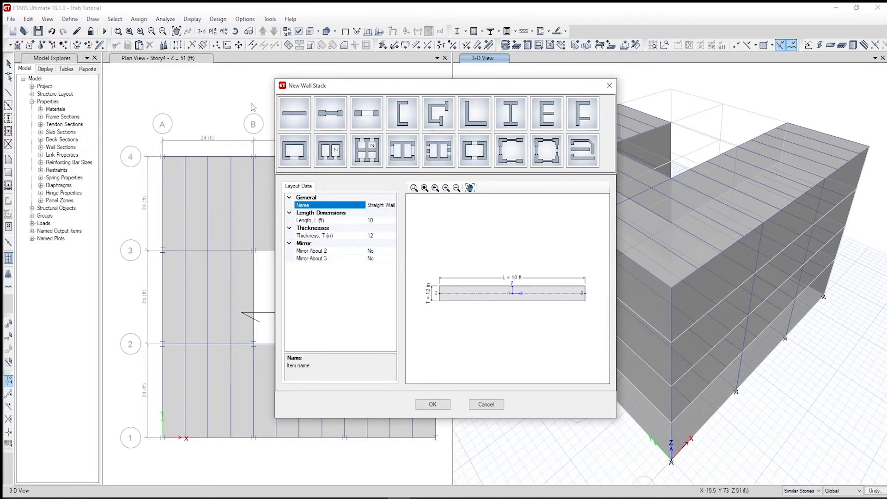
pyautogui.click(336, 158)
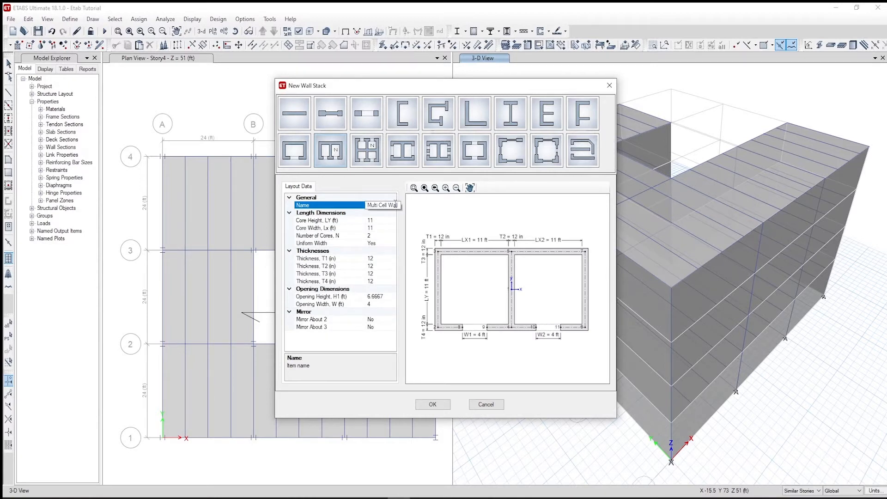
pyautogui.click(382, 298)
pyautogui.click(383, 297)
pyautogui.write('6.5')
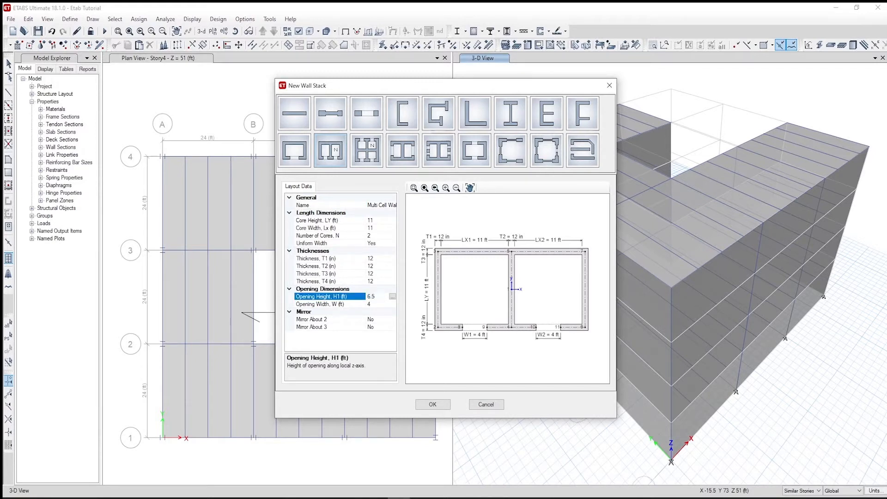
pyautogui.click(379, 305)
pyautogui.write('3')
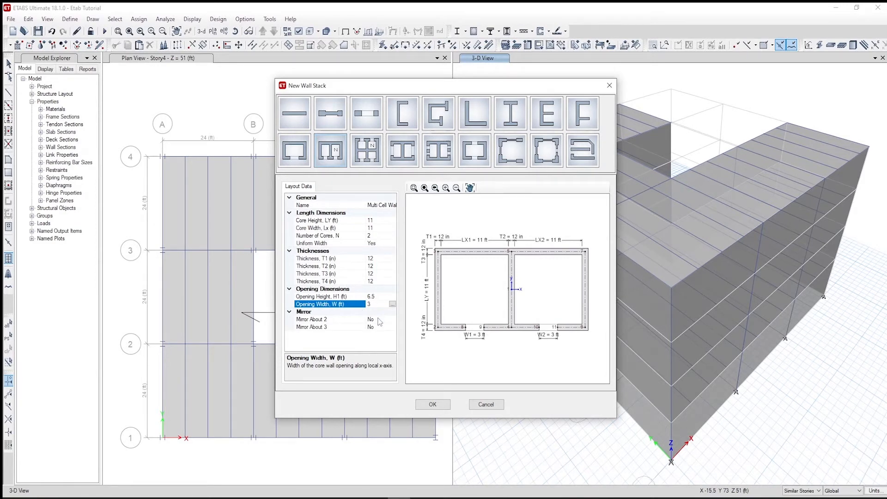
pyautogui.click(432, 404)
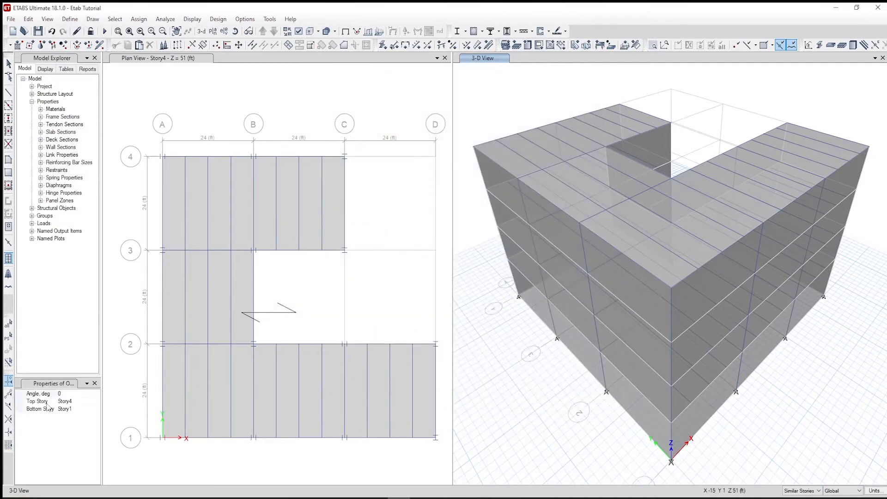
# - Place the wall stack at a 180-degree angle just outside grid line 1, between grid lines B and C, in the plan view
pyautogui.click(63, 394)
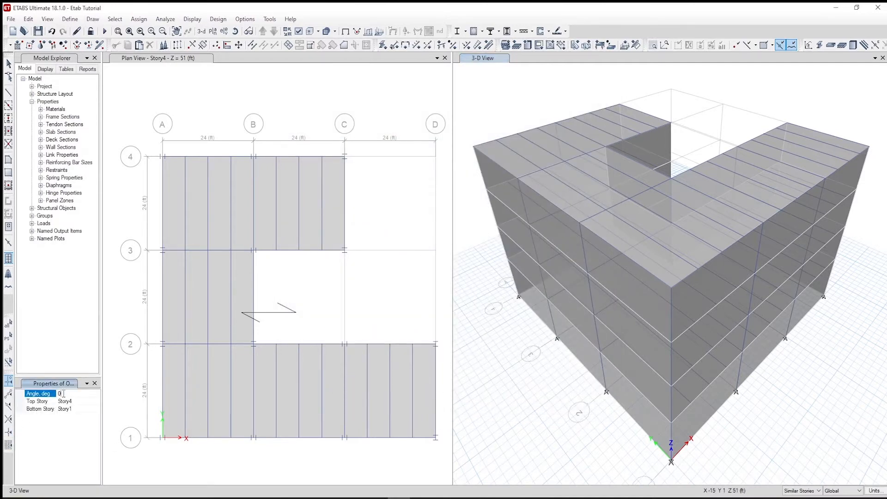
pyautogui.write('18')
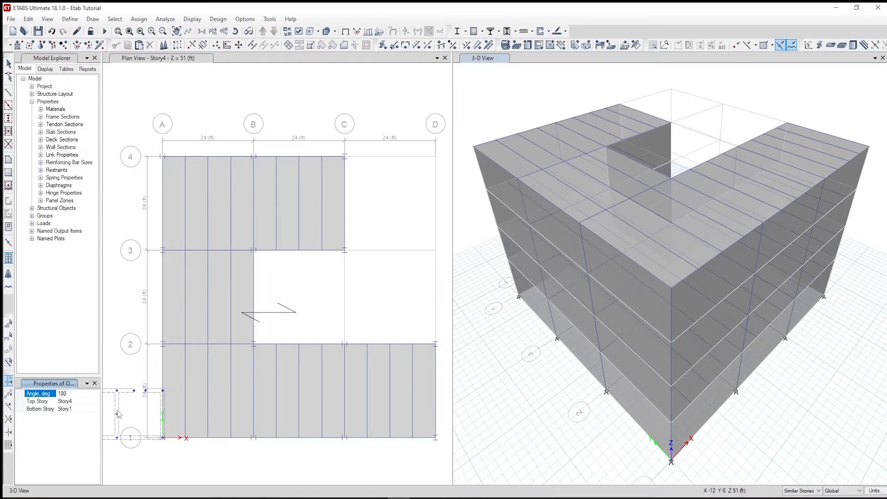
pyautogui.click(158, 61)
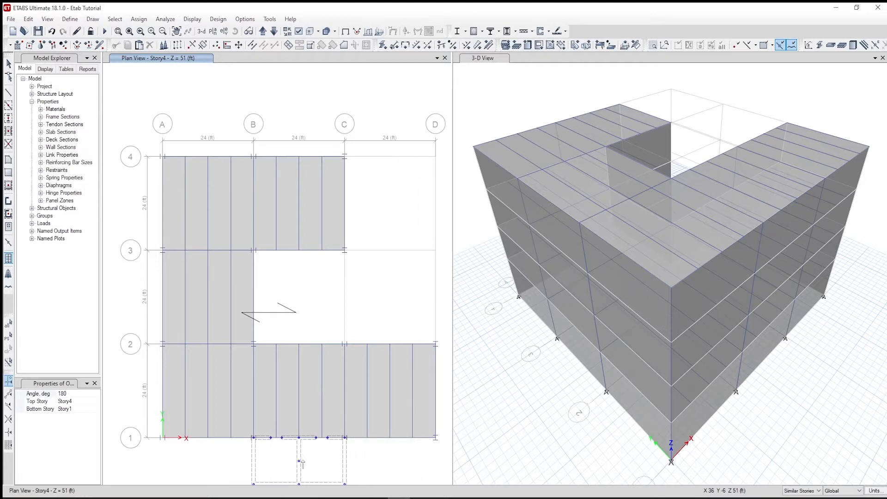
pyautogui.click(325, 466)
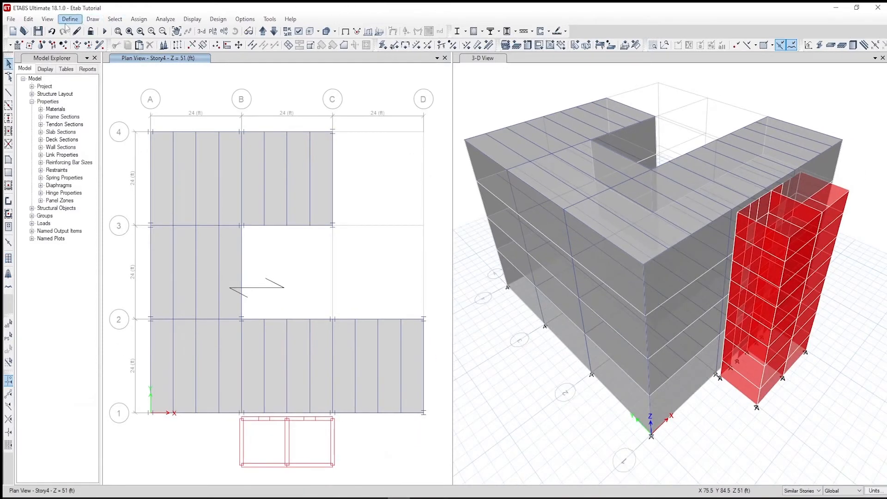
# - Change the Live load pattern's type to Reducible Live
pyautogui.click(68, 21)
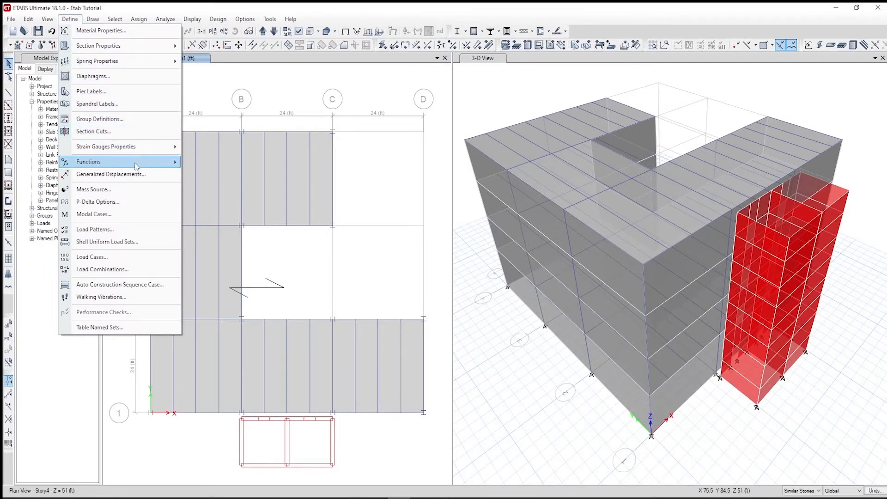
pyautogui.click(136, 234)
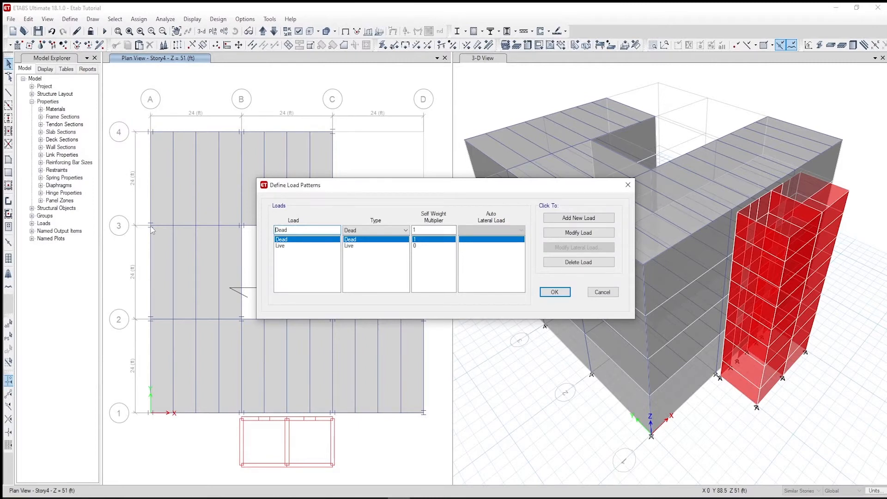
pyautogui.click(365, 245)
pyautogui.click(405, 230)
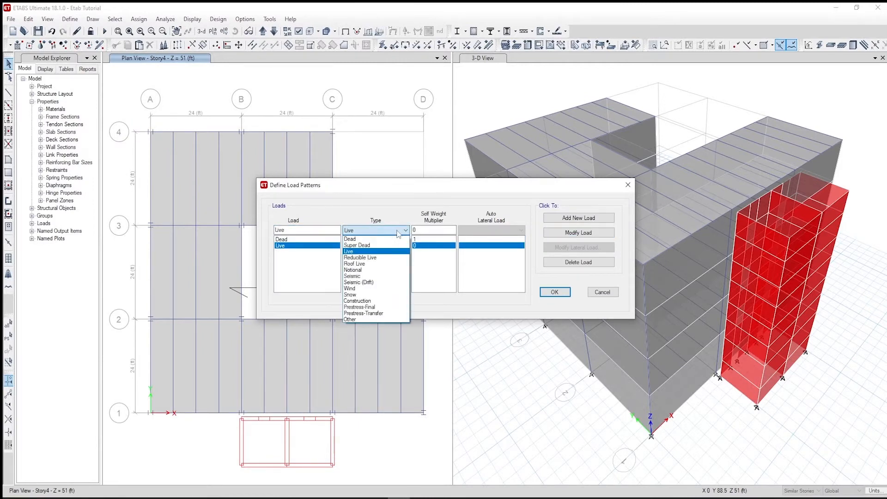
pyautogui.click(385, 258)
pyautogui.click(578, 234)
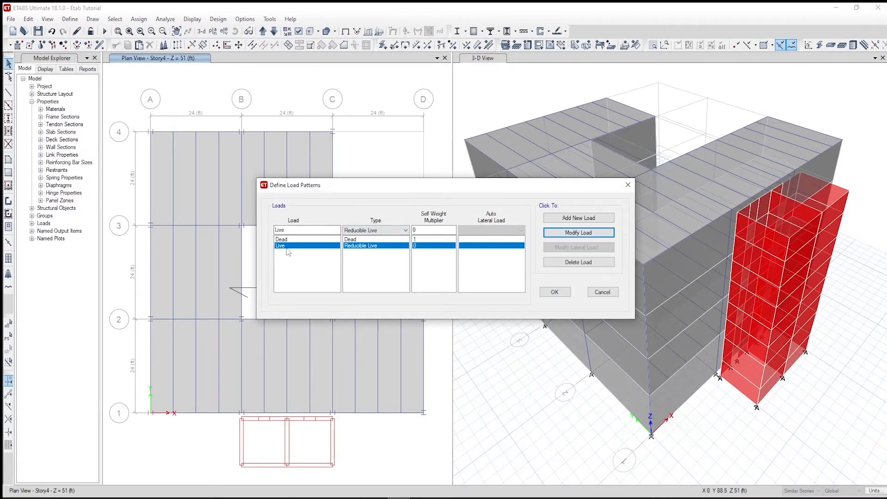
# - Add a load pattern named Sdead with the type Super Dead and a self-weight multiplier of 0
pyautogui.doubleClick(276, 231)
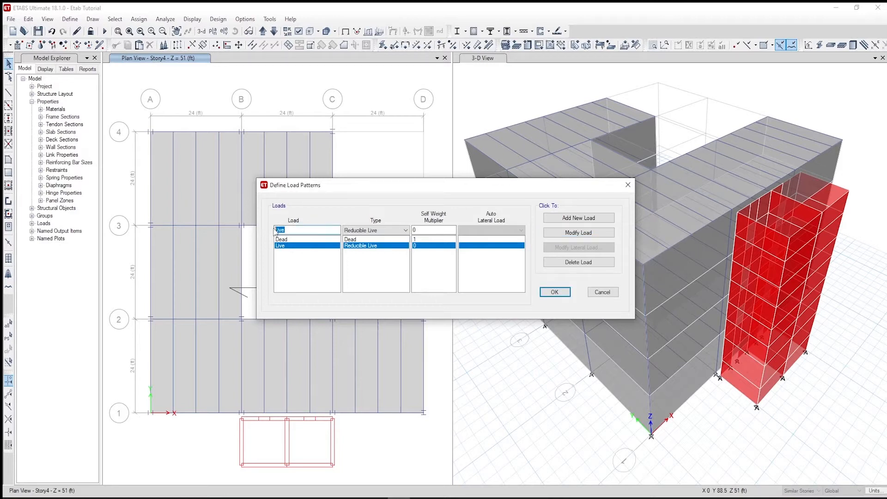
pyautogui.write('Sdead')
pyautogui.click(405, 230)
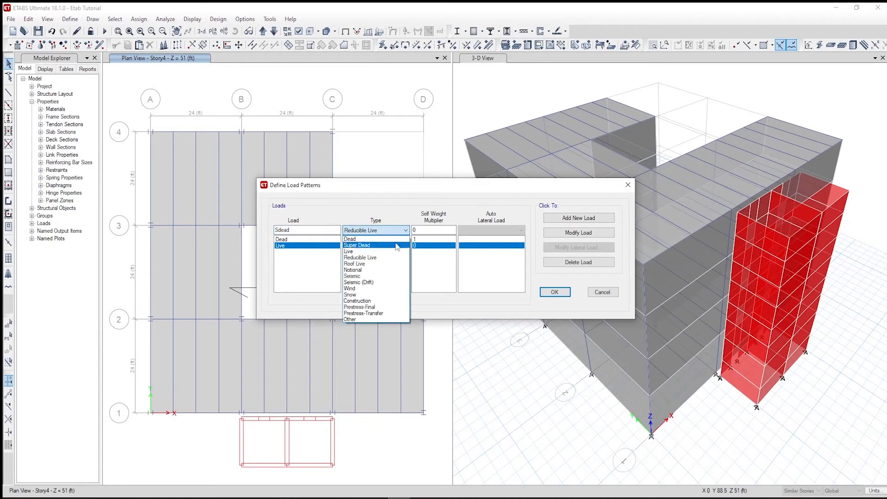
pyautogui.click(397, 245)
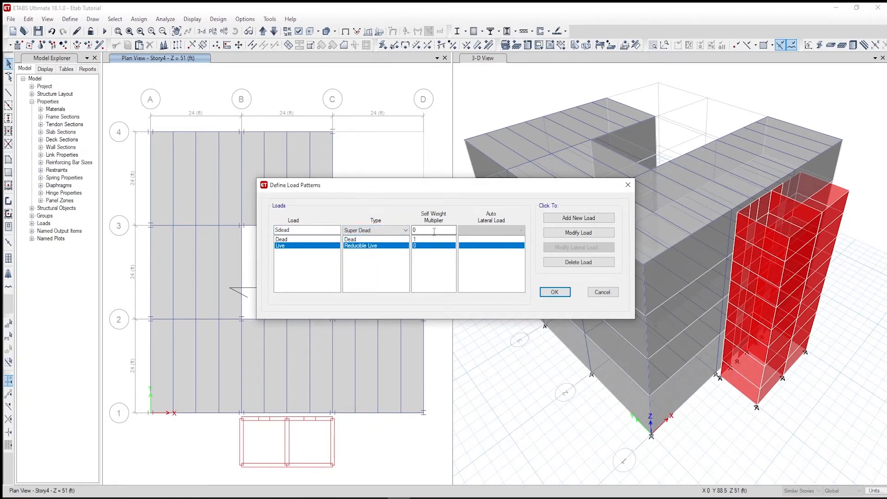
pyautogui.click(600, 220)
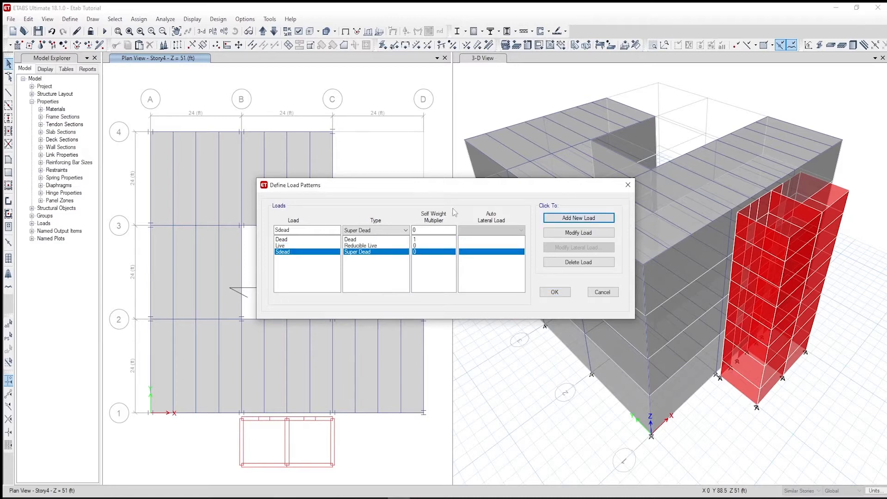
# - Add a load pattern named Cladding with the type Super Dead
pyautogui.moveTo(296, 230); pyautogui.dragTo(268, 232)
pyautogui.write('Cladding')
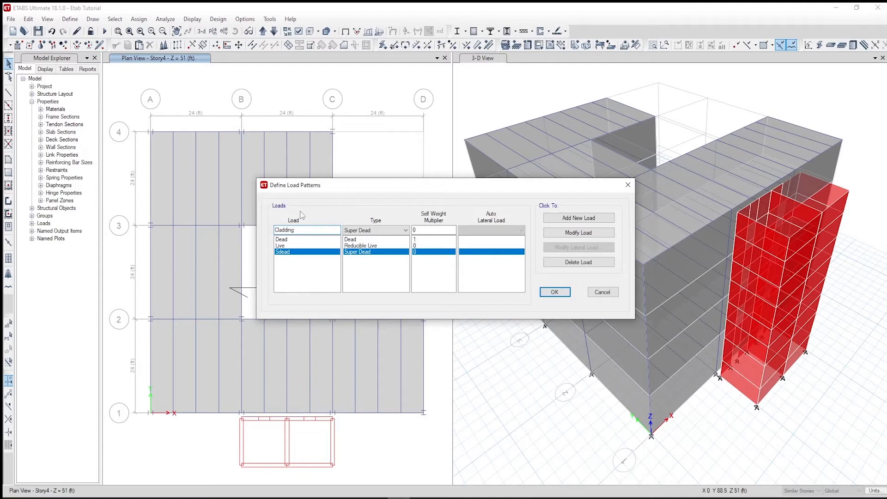
pyautogui.click(349, 230)
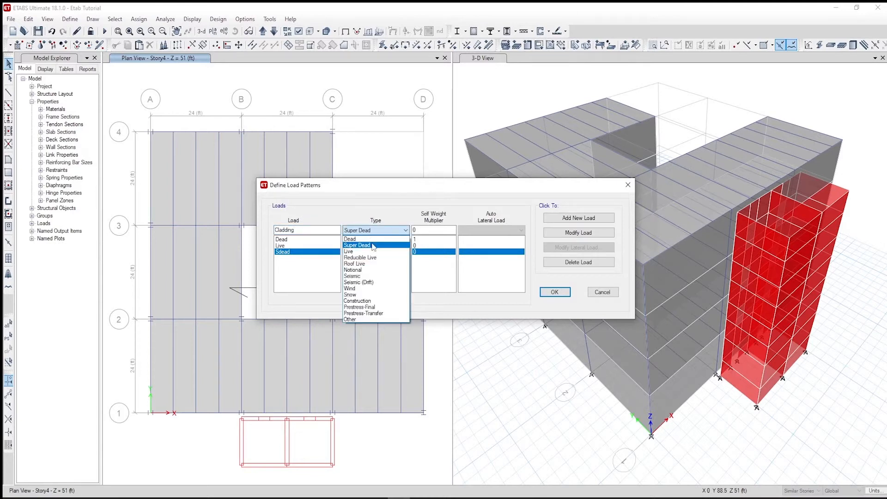
pyautogui.click(373, 246)
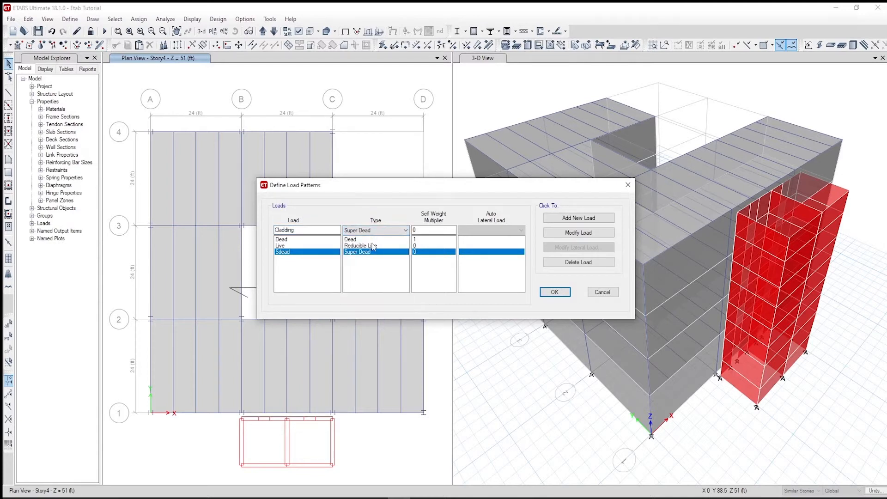
pyautogui.click(564, 222)
# - Add a Seismic load pattern named Eqy that uses ASCE 7-10 for the auto lateral load
pyautogui.doubleClick(298, 229)
pyautogui.write('Eqy')
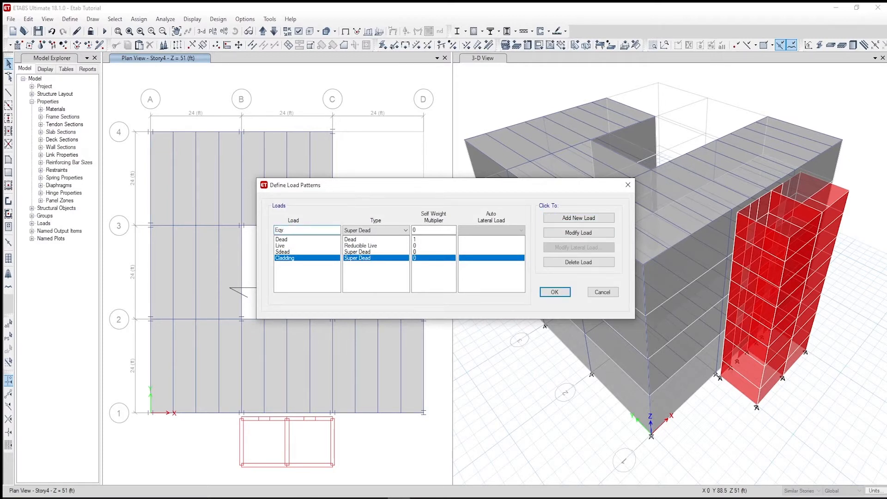
pyautogui.click(365, 230)
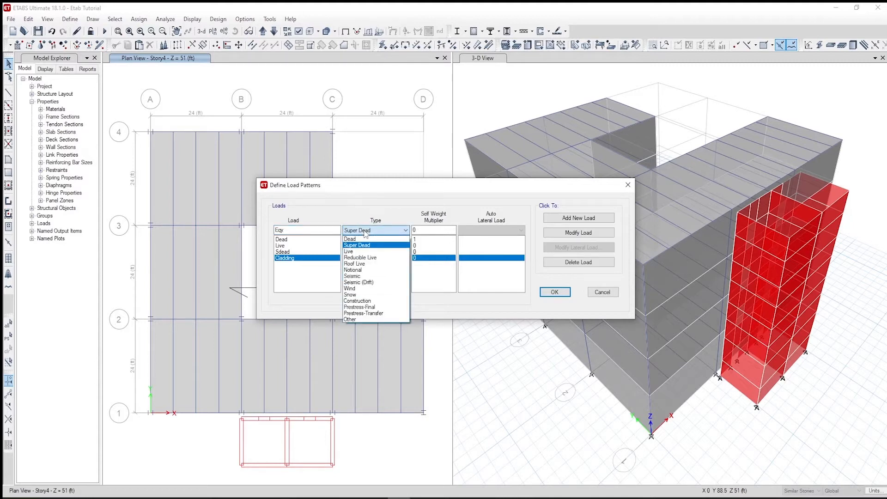
pyautogui.click(367, 276)
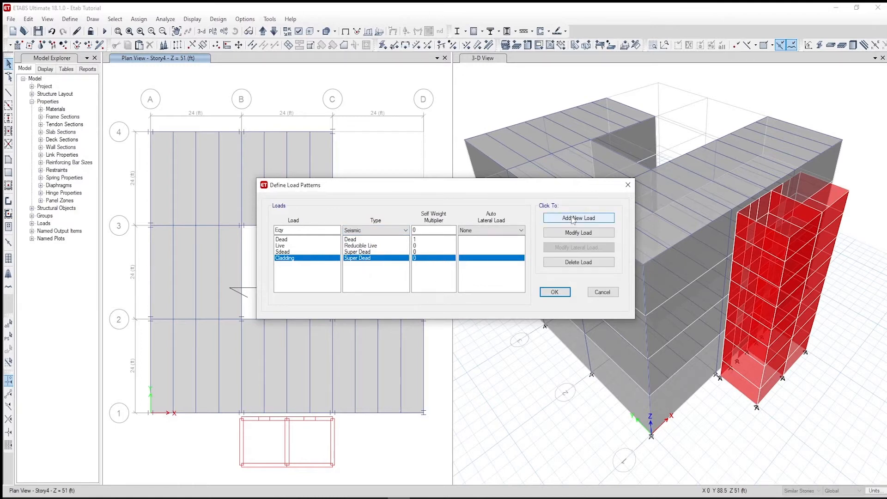
pyautogui.click(520, 231)
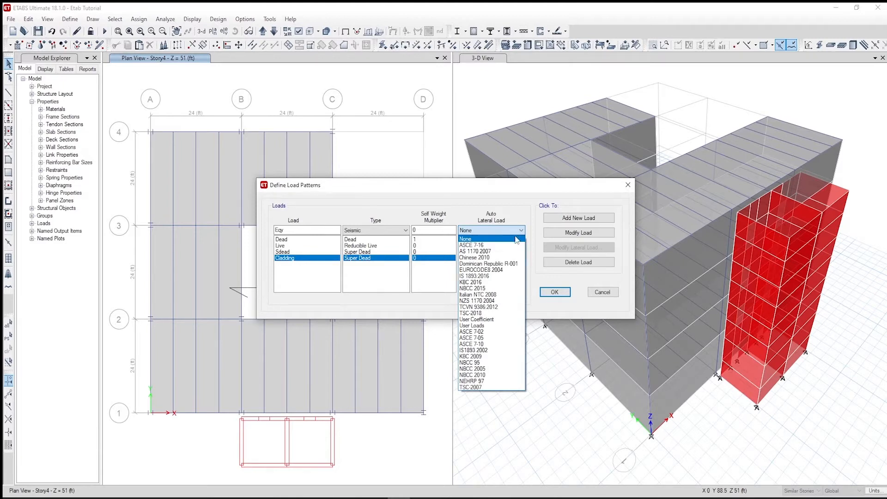
pyautogui.click(491, 343)
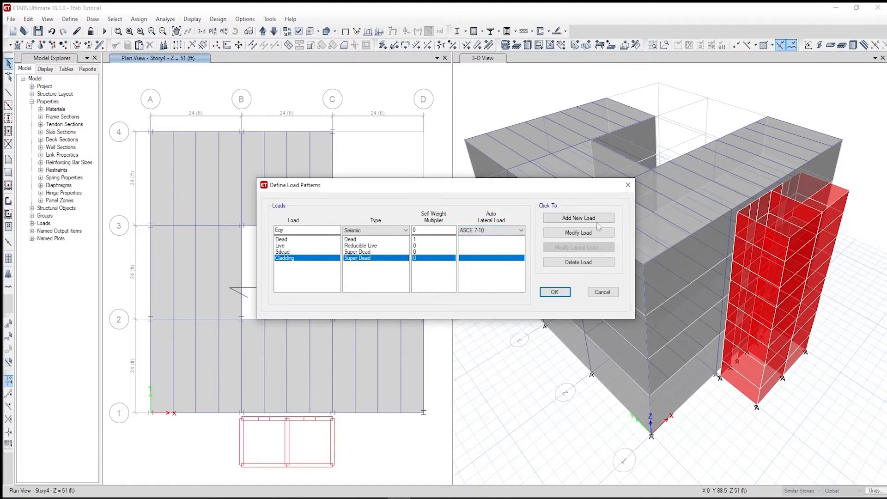
pyautogui.click(572, 222)
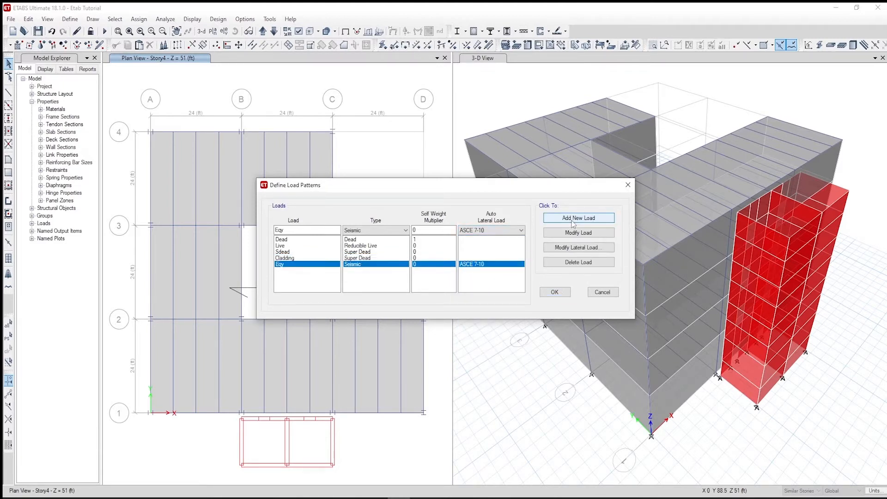
# - Limit the Eqy seismic loading to the Y direction without any eccentricity cases
pyautogui.click(579, 248)
pyautogui.click(279, 156)
pyautogui.click(279, 167)
pyautogui.click(279, 178)
pyautogui.click(362, 178)
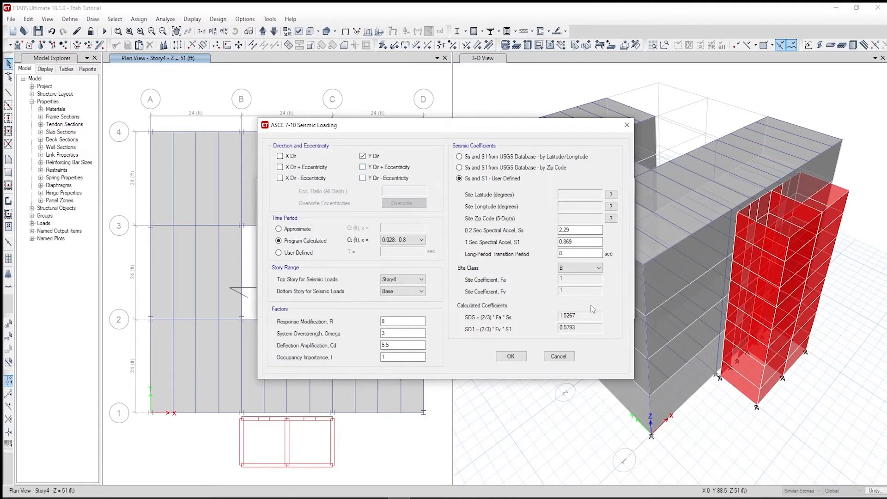
pyautogui.click(512, 356)
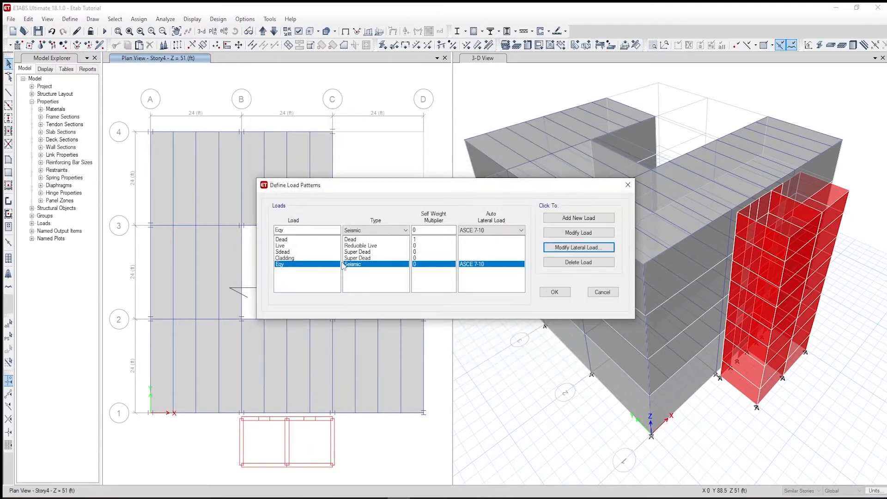
# - Add a Wind load pattern named Windx with ASCE 7-10 as the auto lateral load
pyautogui.moveTo(296, 230); pyautogui.dragTo(251, 226)
pyautogui.write('Win')
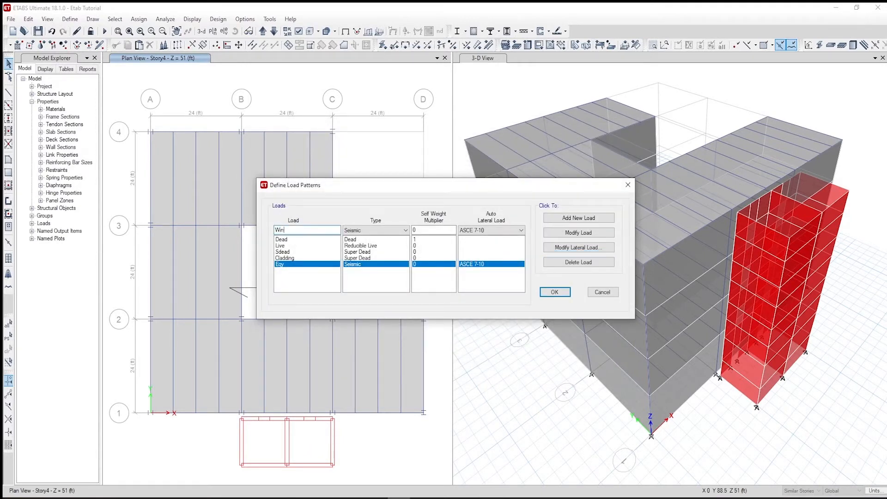
pyautogui.write('dx')
pyautogui.click(376, 230)
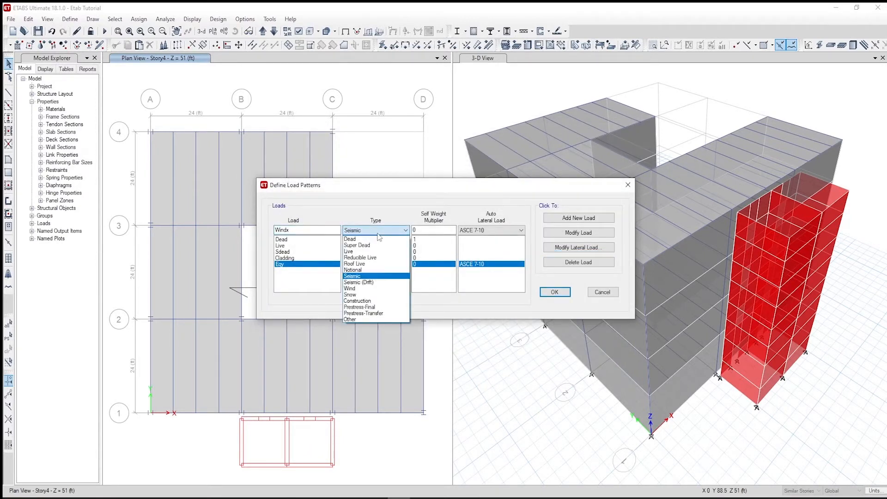
pyautogui.click(385, 281)
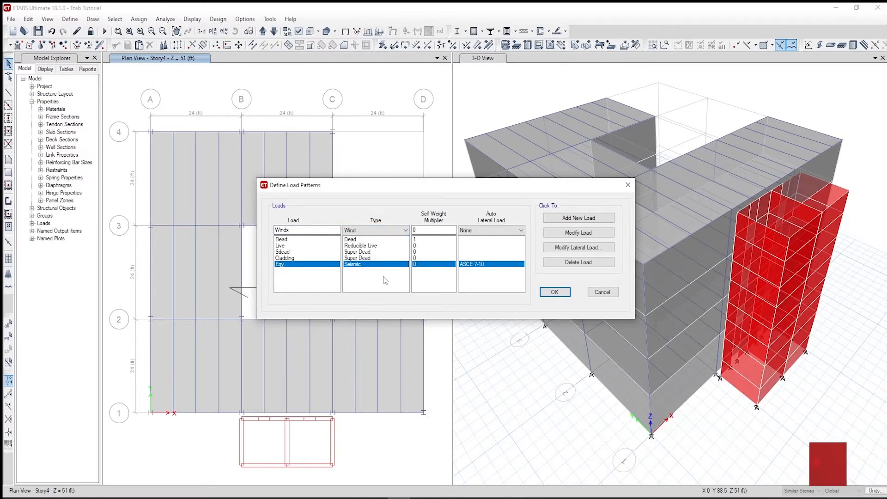
pyautogui.click(595, 219)
# - Set Windx to take exposure from frame and shell objects, including shell objects, with a wind speed of 100 mph, and accept the load patterns
pyautogui.click(593, 248)
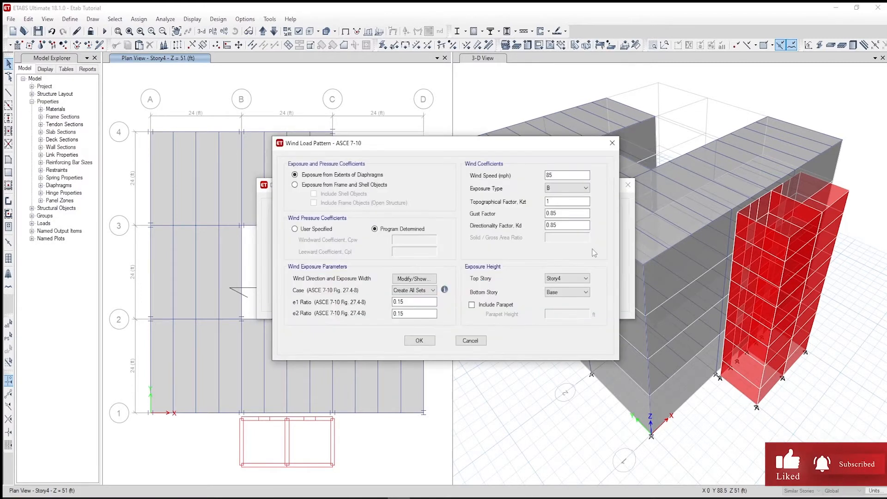
pyautogui.click(346, 185)
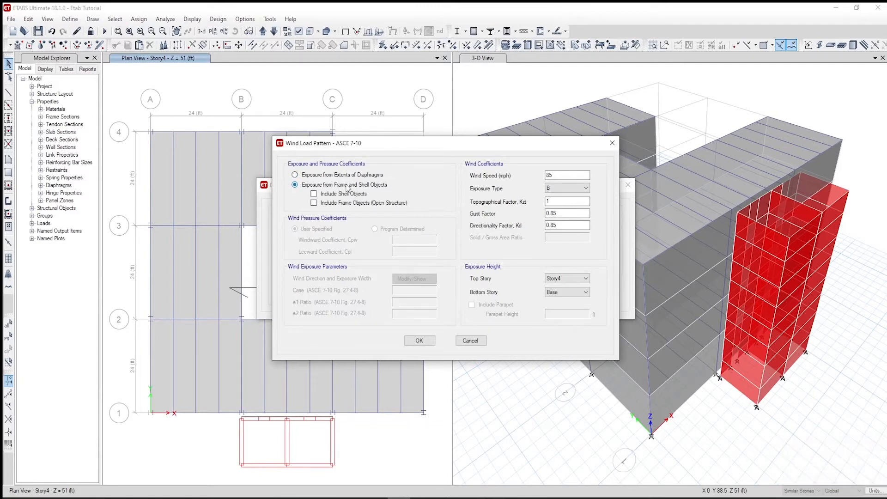
pyautogui.click(346, 194)
pyautogui.moveTo(557, 175); pyautogui.dragTo(539, 178)
pyautogui.write('100')
pyautogui.click(417, 341)
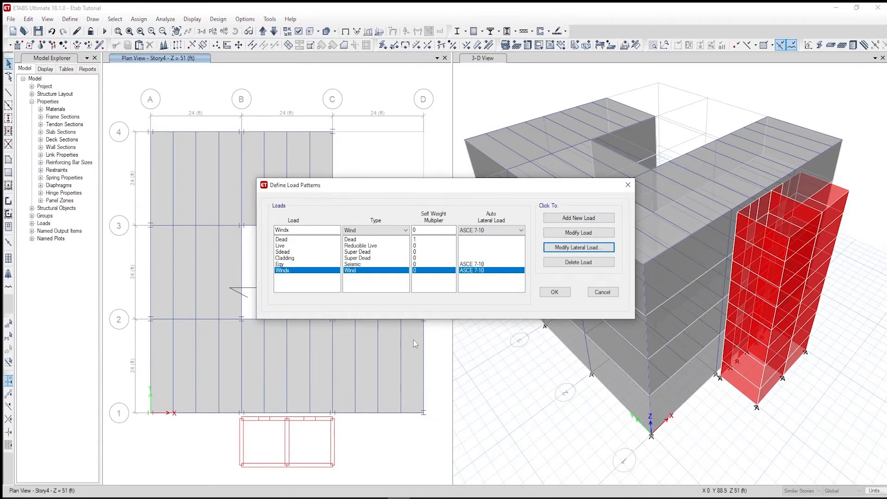
pyautogui.click(554, 292)
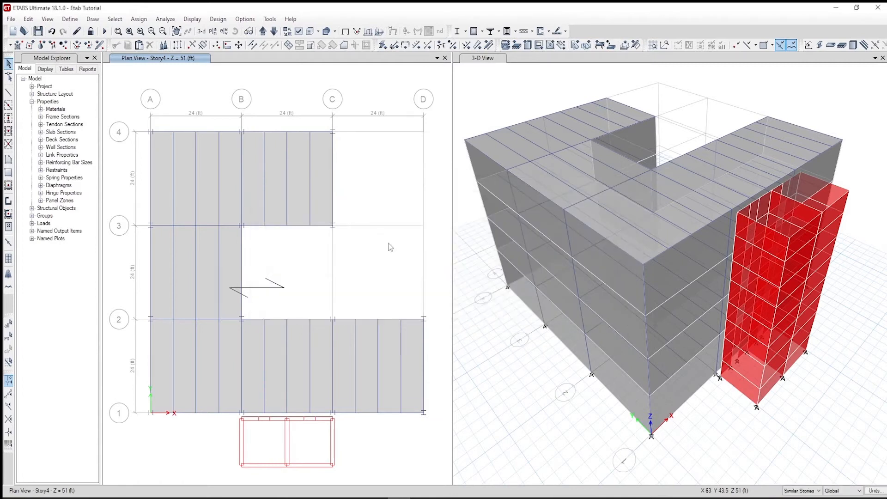
# - Assign a uniform Sdead gravity load of 35 lb/ft² to the deck floor on all similar stories
pyautogui.click(276, 206)
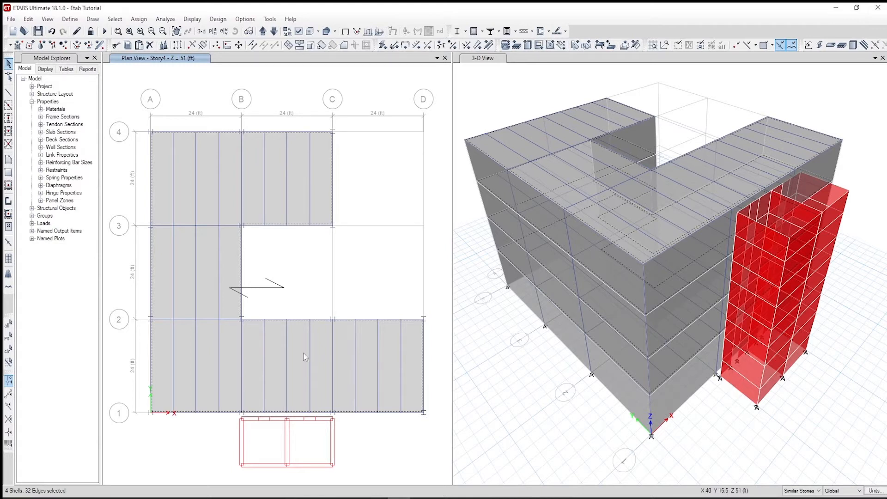
pyautogui.click(139, 19)
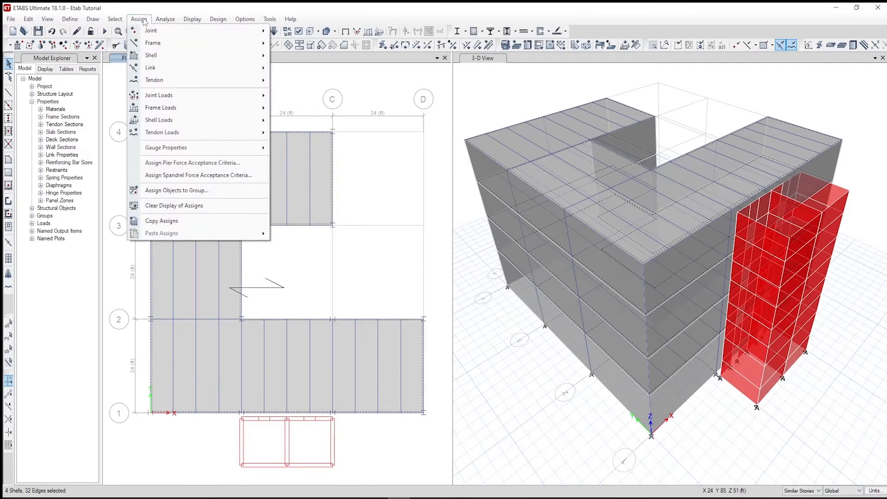
pyautogui.moveTo(184, 57)
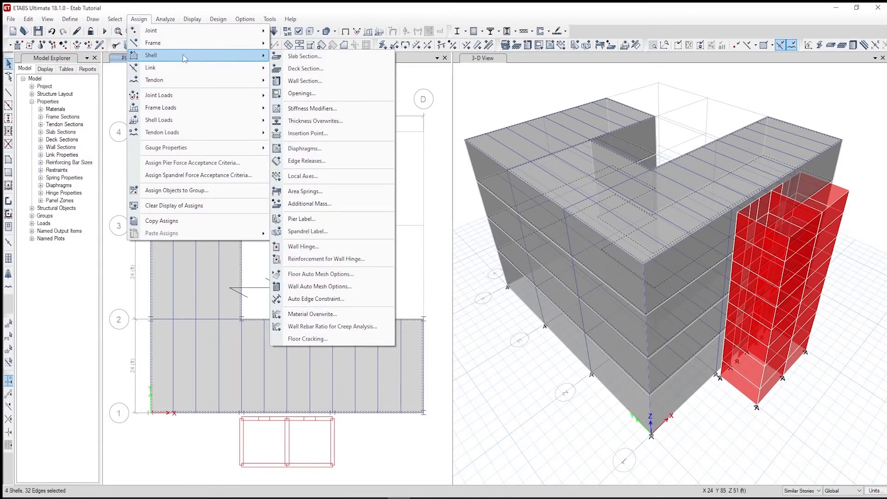
pyautogui.moveTo(212, 121)
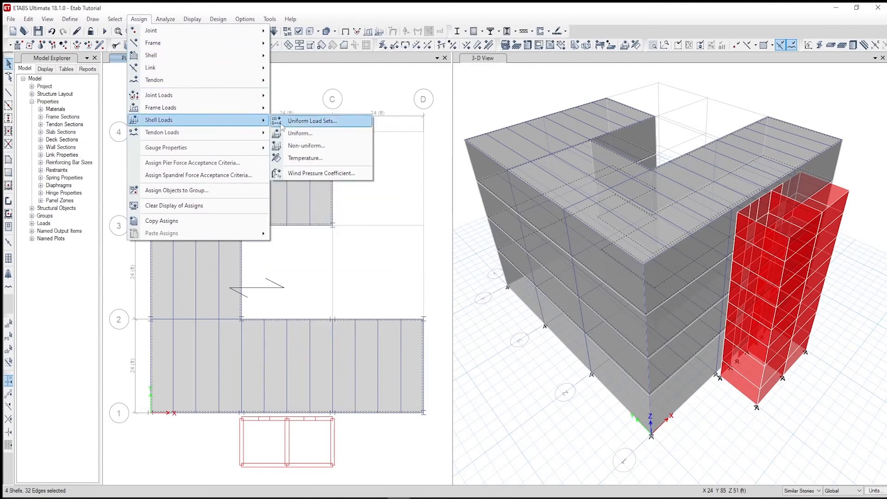
pyautogui.click(309, 134)
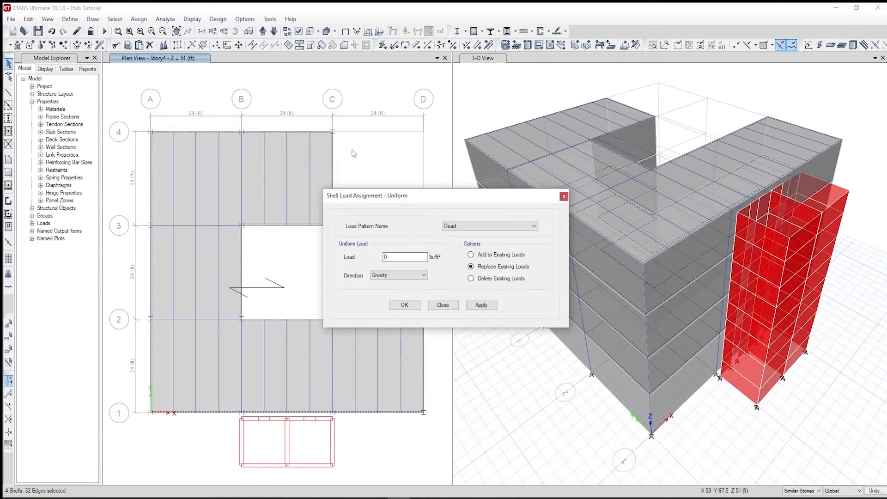
pyautogui.click(467, 227)
pyautogui.click(470, 252)
pyautogui.click(407, 257)
pyautogui.doubleClick(407, 257)
pyautogui.write('35')
pyautogui.click(405, 305)
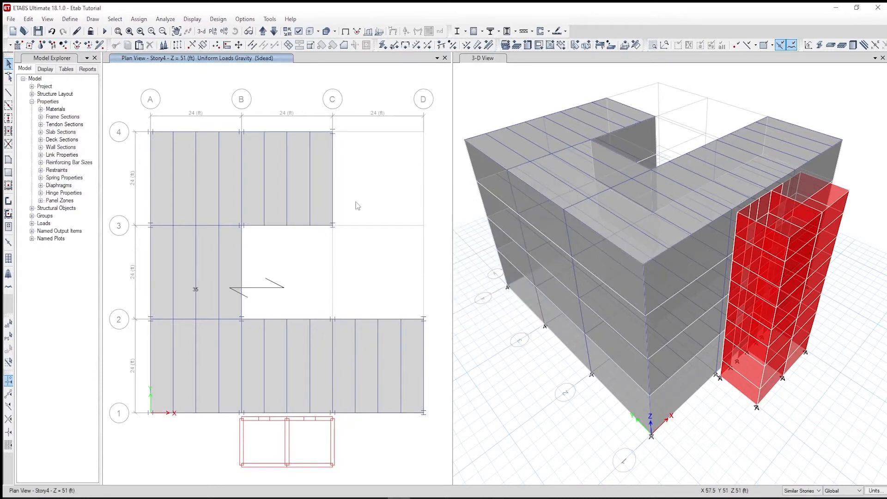
# - Assign a uniform Live gravity load of 100 lb/ft² to the same deck floors
pyautogui.click(139, 19)
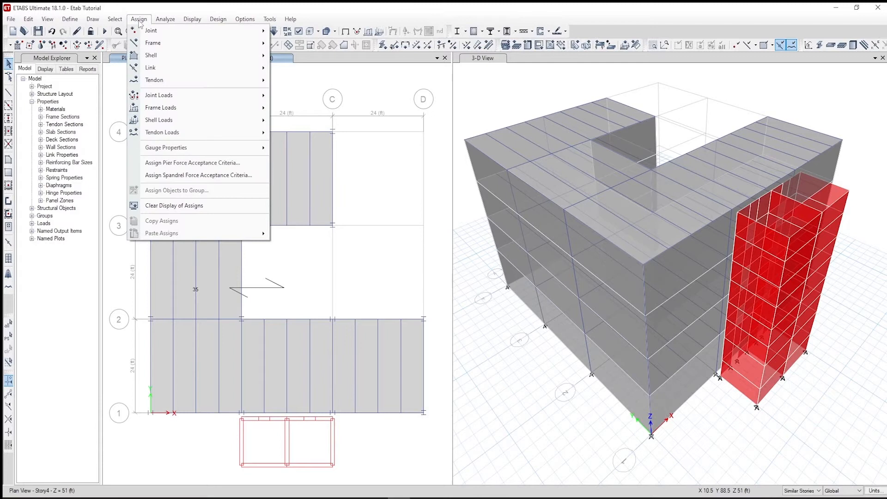
pyautogui.moveTo(157, 120)
pyautogui.click(319, 134)
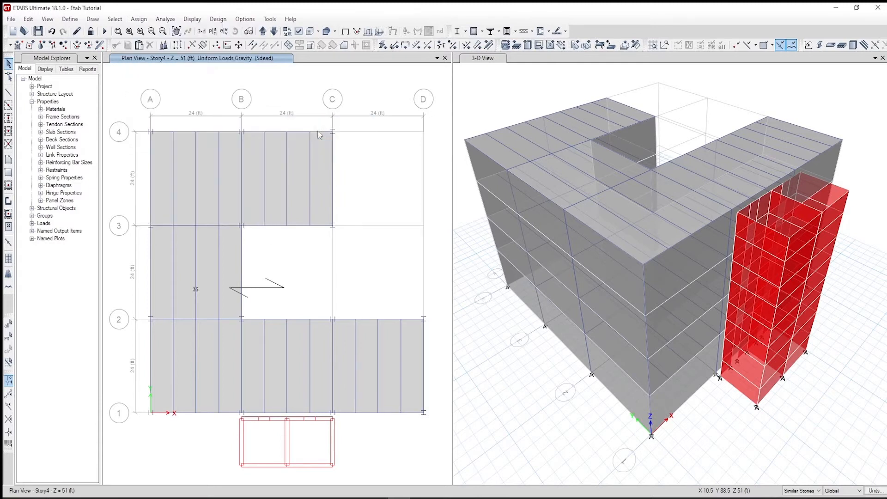
pyautogui.click(405, 259)
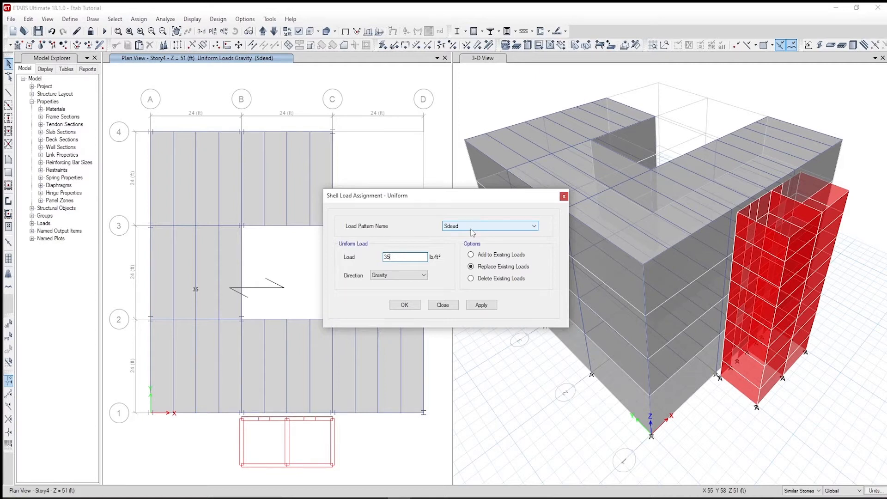
pyautogui.click(277, 195)
pyautogui.click(499, 226)
pyautogui.click(496, 243)
pyautogui.doubleClick(402, 257)
pyautogui.write('100')
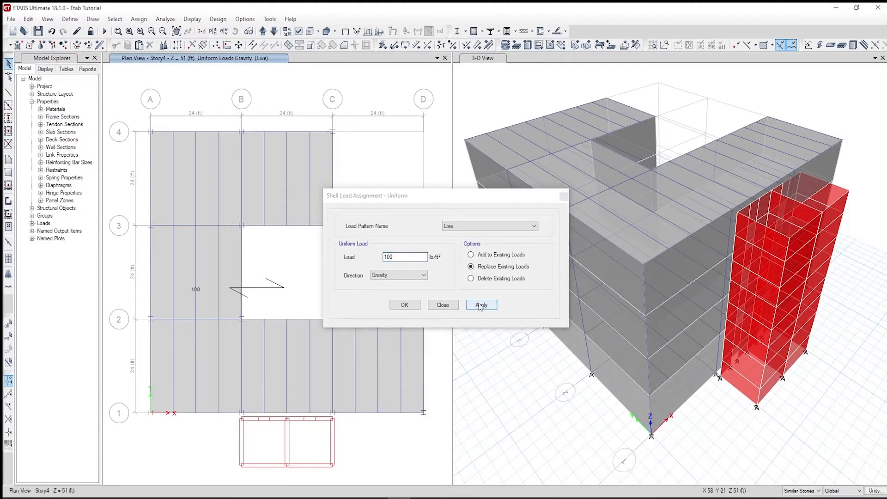
pyautogui.click(442, 305)
# - Select all perimeter beams around the Story4 deck and assign them a uniform Cladding gravity load of 0.25 kip/ft
pyautogui.click(151, 146)
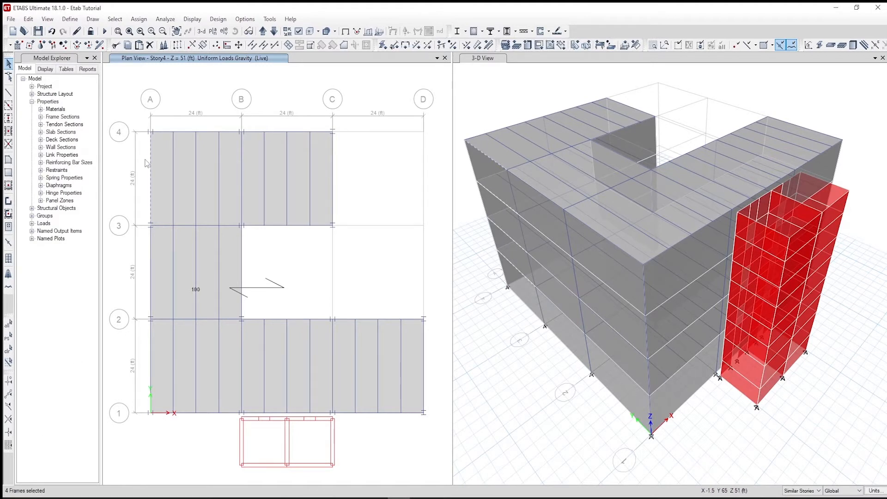
pyautogui.click(188, 132)
pyautogui.click(296, 132)
pyautogui.click(333, 176)
pyautogui.click(275, 226)
pyautogui.click(240, 253)
pyautogui.click(301, 319)
pyautogui.click(372, 319)
pyautogui.click(423, 342)
pyautogui.click(401, 411)
pyautogui.click(272, 412)
pyautogui.click(210, 412)
pyautogui.click(210, 414)
pyautogui.click(151, 329)
pyautogui.click(150, 274)
pyautogui.click(140, 19)
pyautogui.moveTo(256, 110)
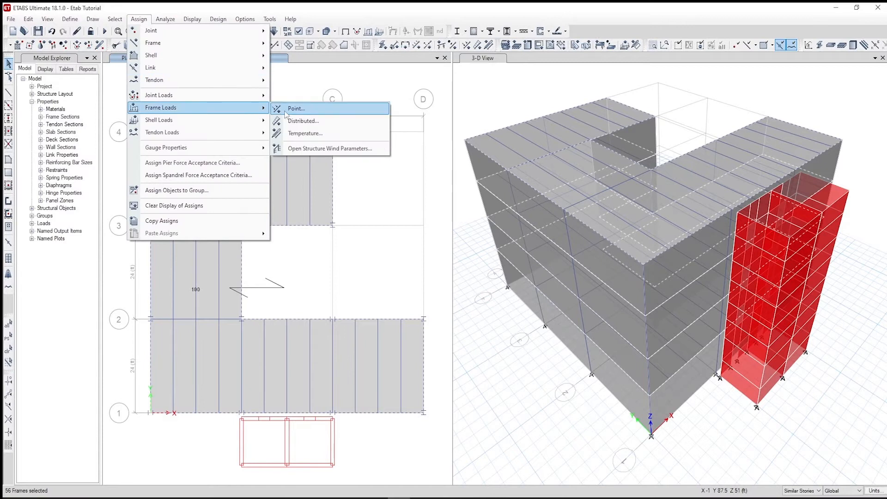
pyautogui.click(318, 121)
pyautogui.click(369, 331)
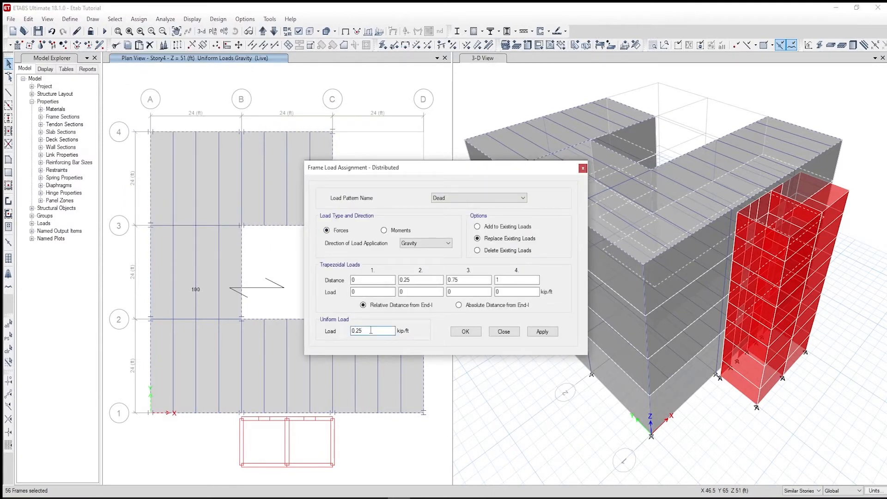
pyautogui.click(459, 204)
pyautogui.click(457, 225)
pyautogui.click(536, 332)
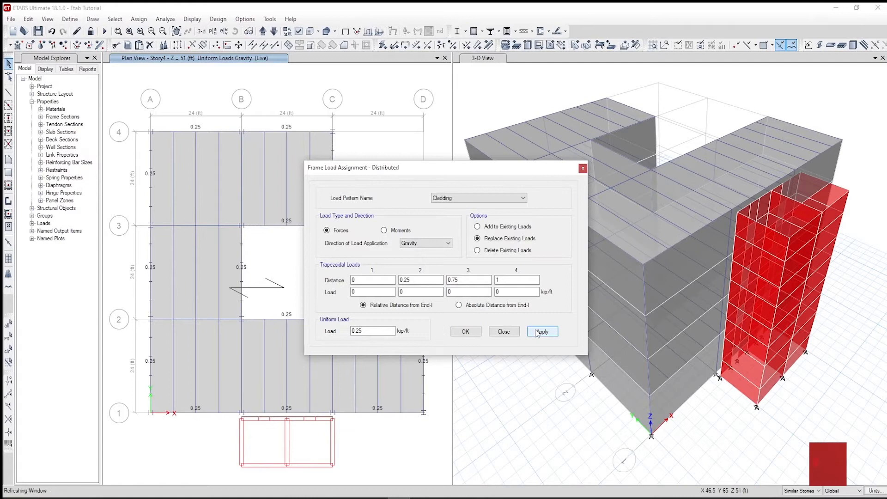
pyautogui.click(503, 332)
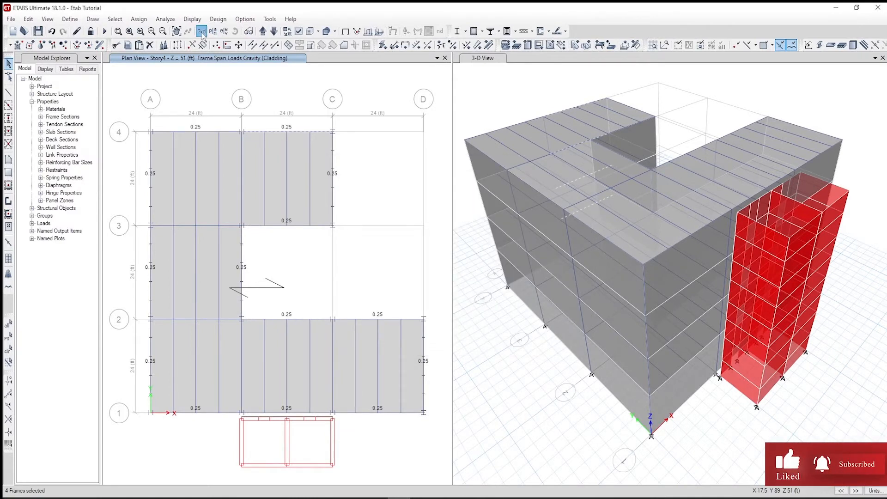
# - Show the beam loads in 3-D, clear the display of assignments, and return to the Story4 plan view
pyautogui.click(201, 31)
pyautogui.click(139, 19)
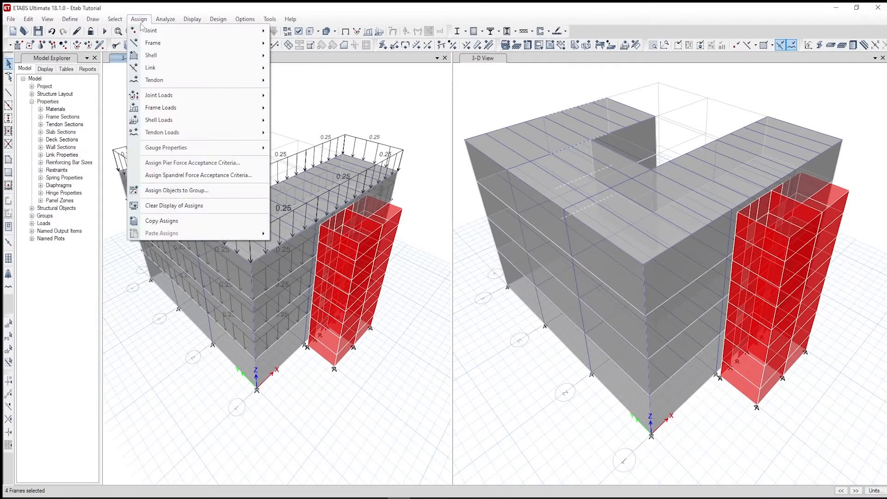
pyautogui.click(178, 206)
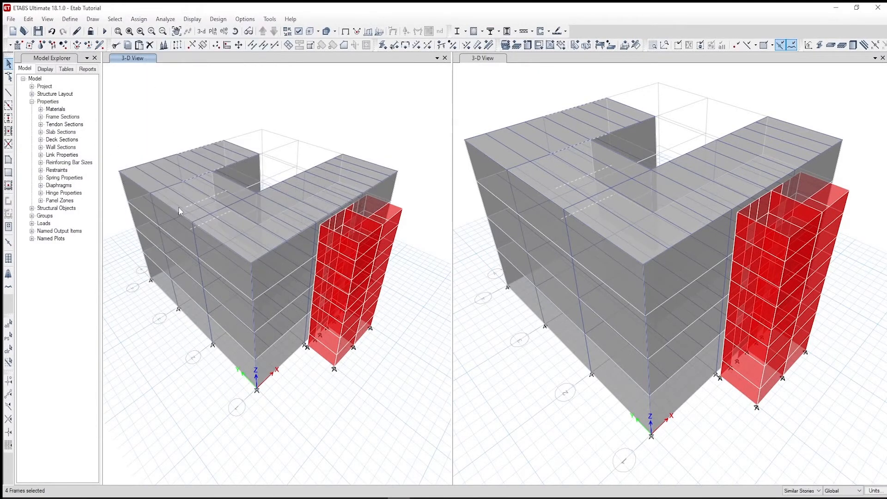
pyautogui.click(212, 31)
pyautogui.click(410, 224)
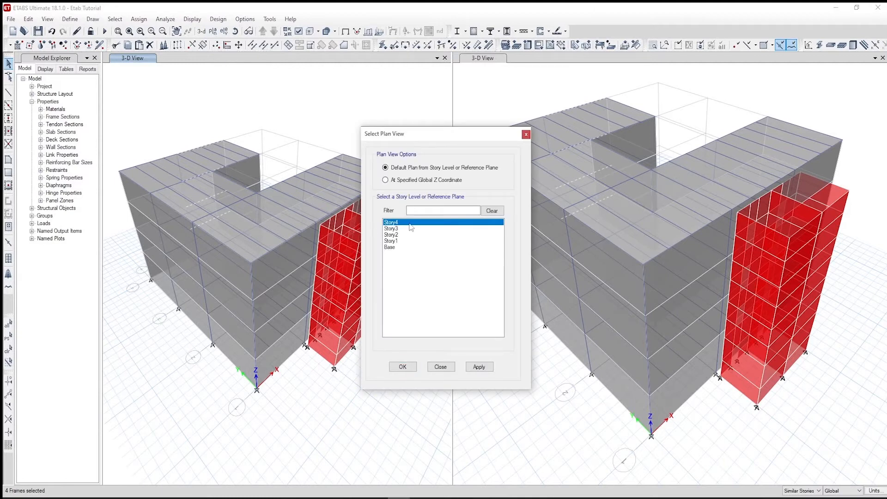
pyautogui.click(407, 366)
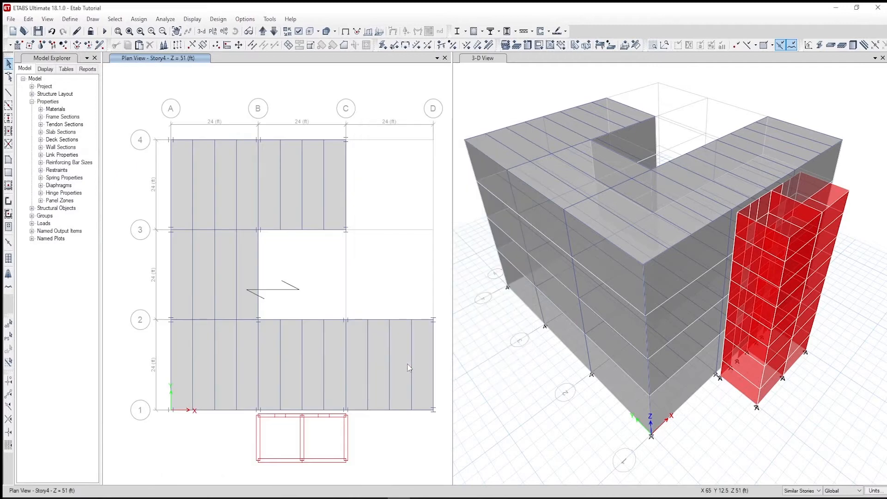
# - Draw developed elevation RIGHT2 along the building edge from grid point D1 through D2, B2, B3 and C3 to C4
pyautogui.click(92, 19)
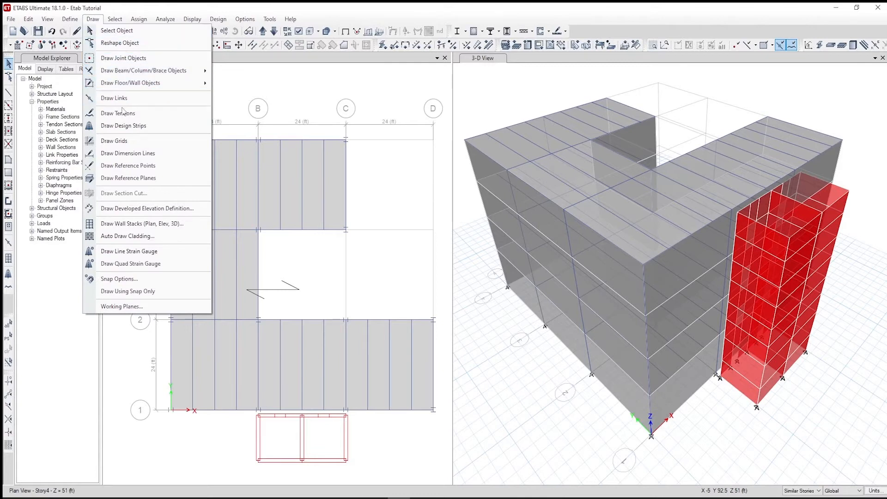
pyautogui.click(153, 208)
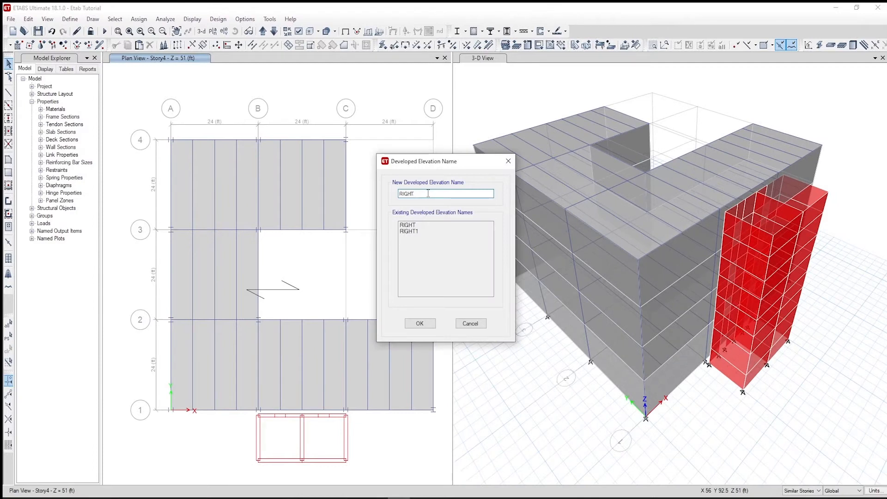
pyautogui.click(419, 323)
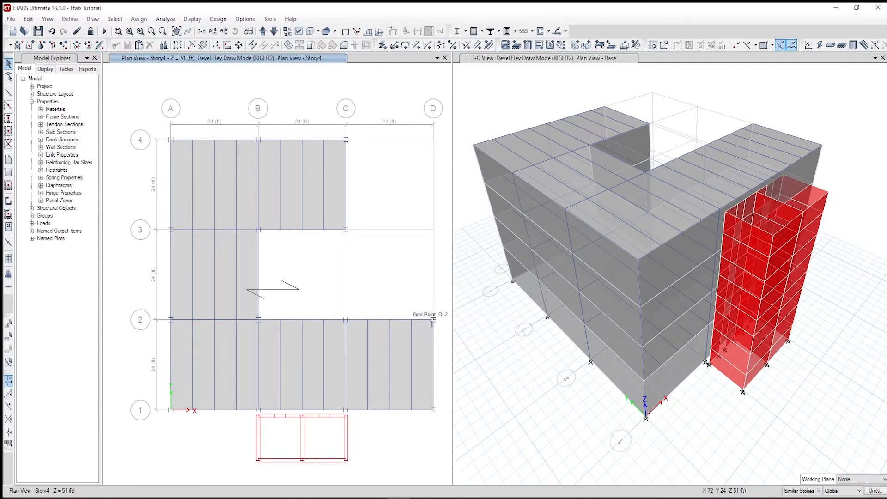
pyautogui.click(434, 323)
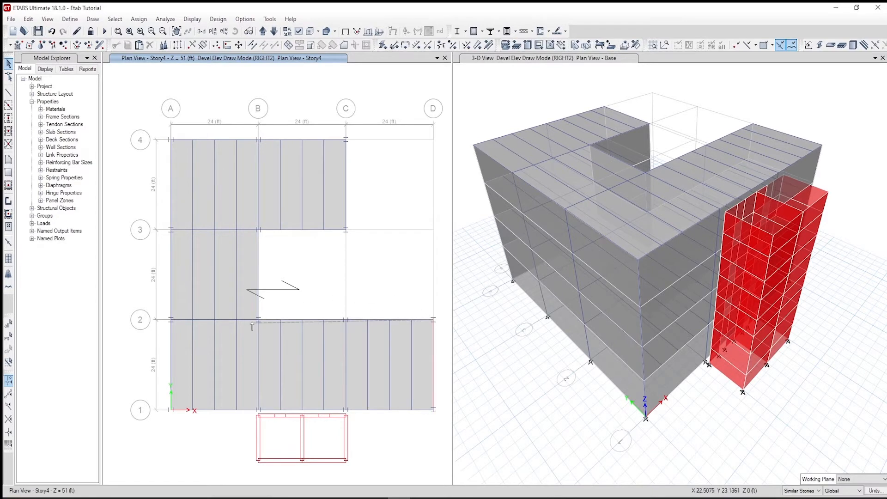
pyautogui.click(259, 234)
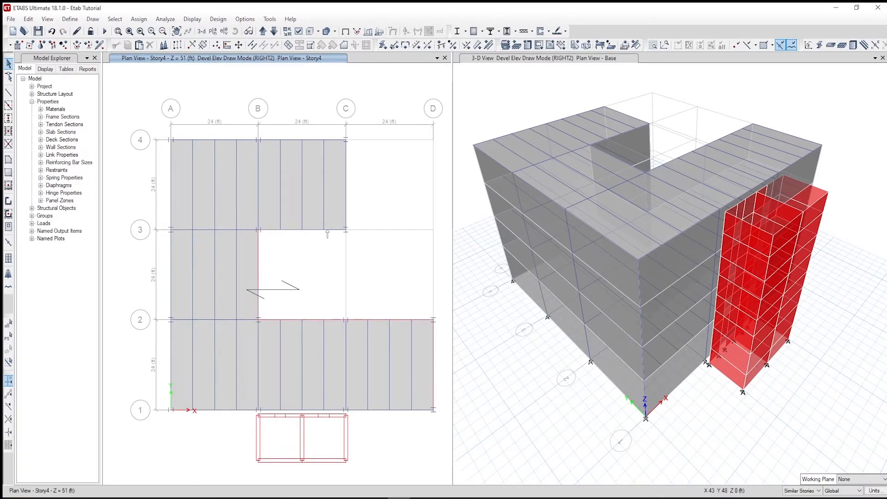
pyautogui.click(345, 230)
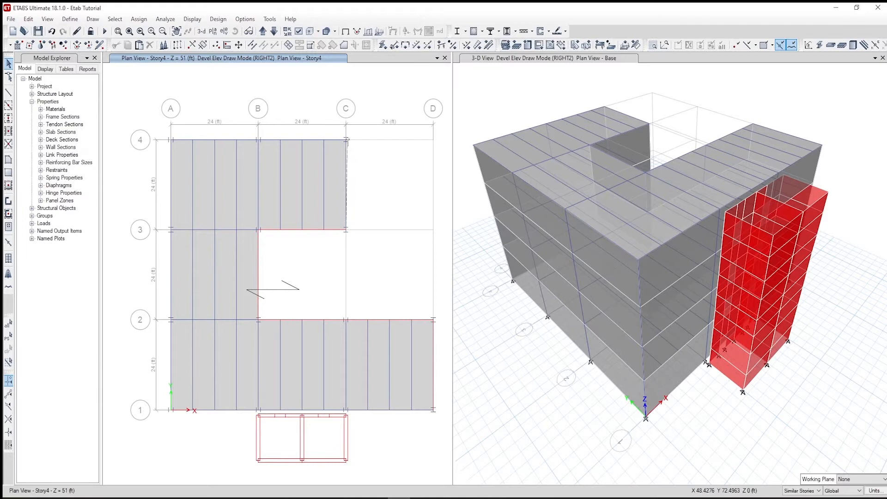
pyautogui.doubleClick(346, 141)
# - Select the cladding panels across the bays of the RIGHT2 developed elevation
pyautogui.click(377, 274)
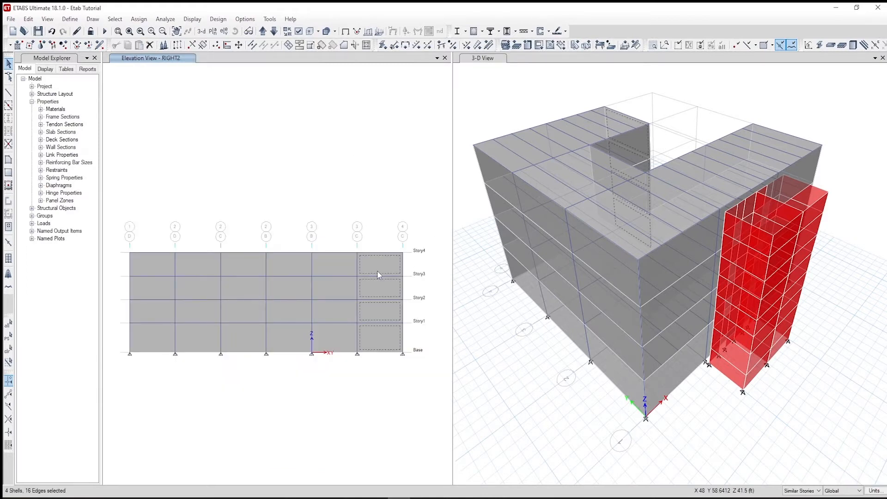
pyautogui.click(327, 265)
pyautogui.click(282, 267)
pyautogui.click(238, 268)
pyautogui.click(145, 271)
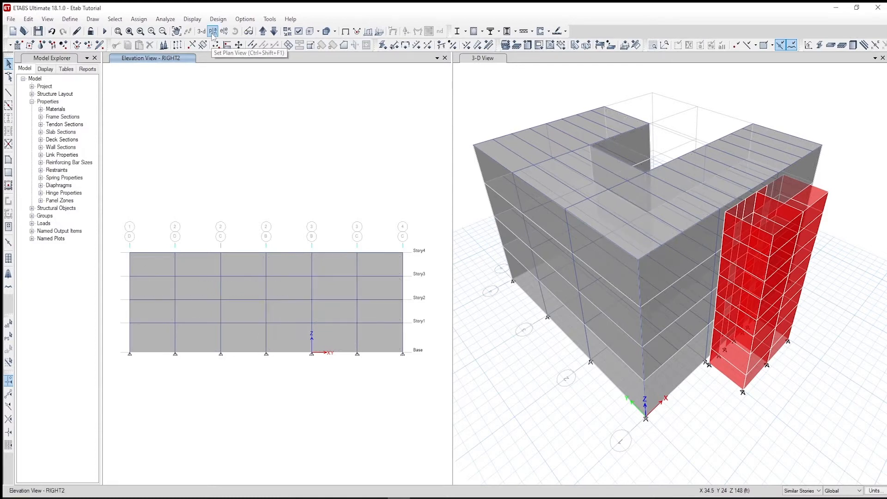
# - Display the Story4 plan in place of the RIGHT2 elevation and replace the 3-D view with elevation A
pyautogui.click(212, 32)
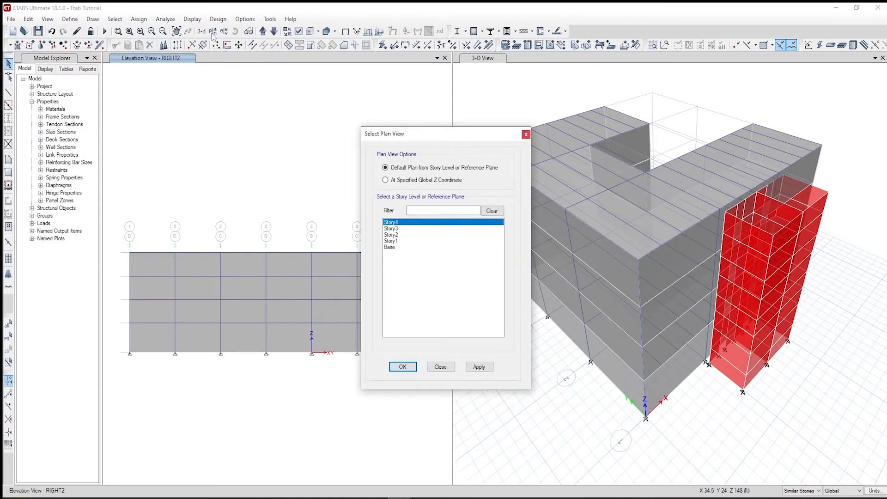
pyautogui.click(402, 366)
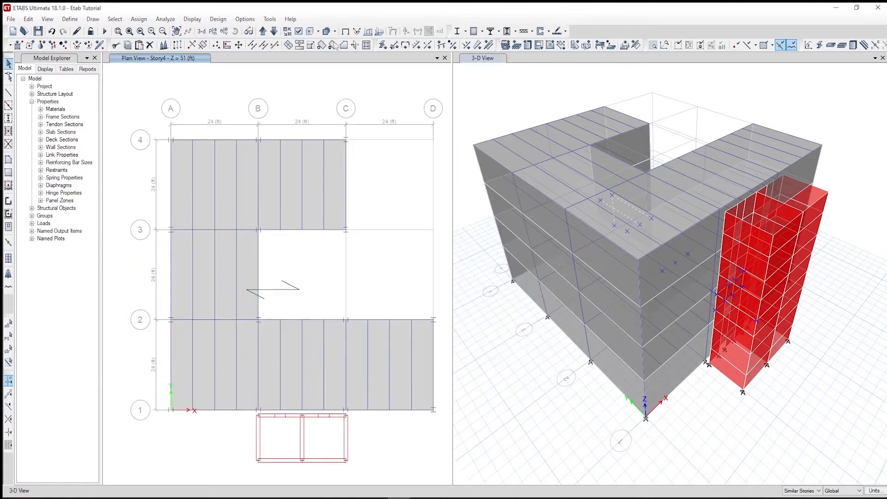
pyautogui.click(224, 31)
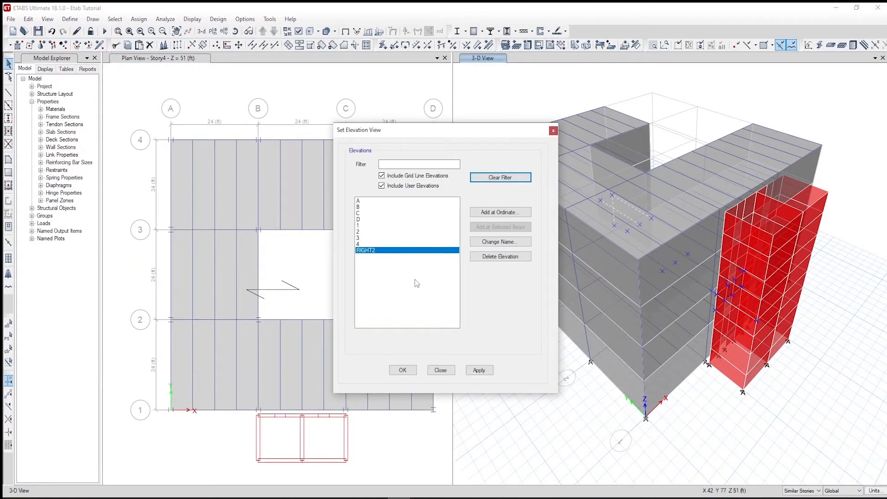
pyautogui.click(363, 201)
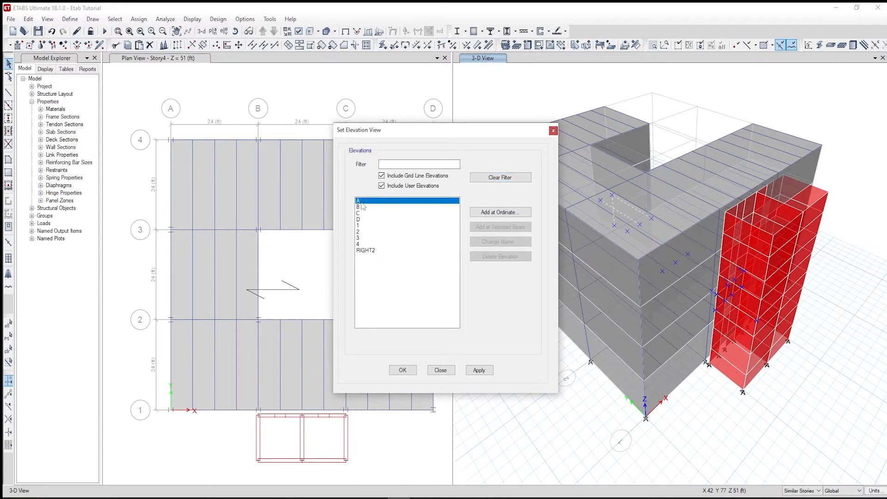
pyautogui.click(479, 370)
pyautogui.moveTo(436, 143); pyautogui.dragTo(350, 125)
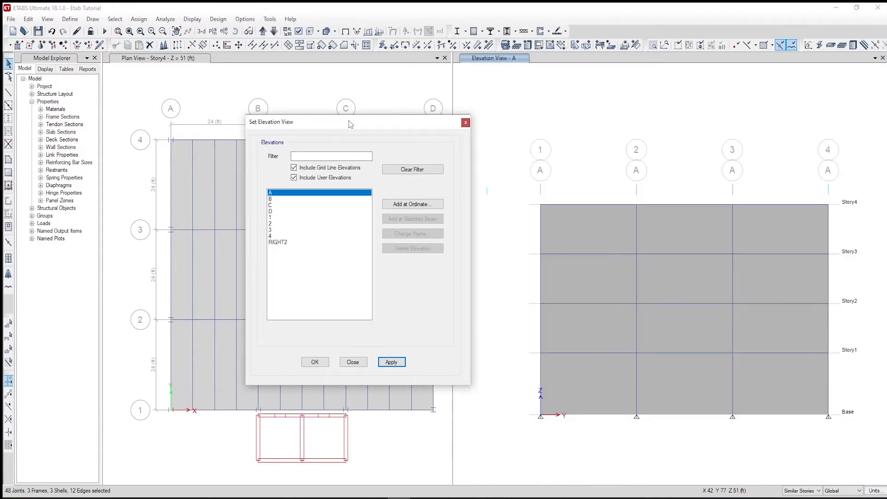
pyautogui.click(314, 361)
# - Assign a windward wind pressure coefficient of -0.8 for load pattern Windx to all cladding panels on elevation A, replacing existing loads
pyautogui.click(499, 124)
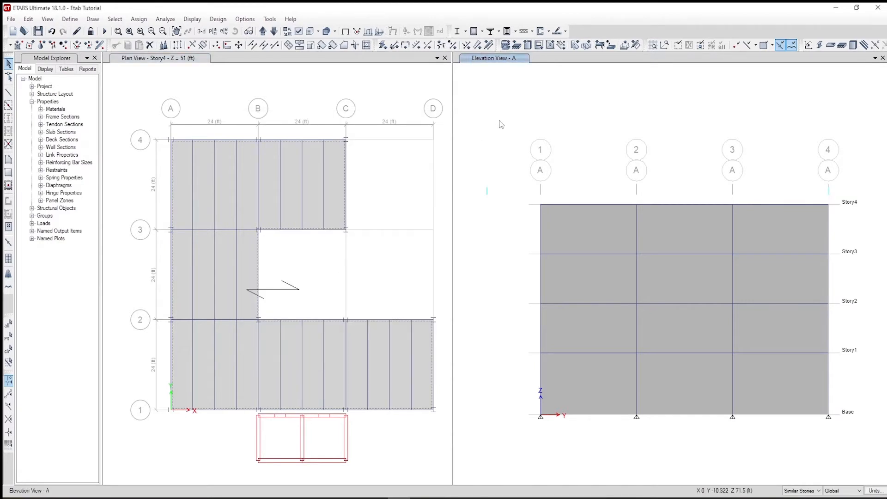
pyautogui.moveTo(526, 193); pyautogui.dragTo(831, 414)
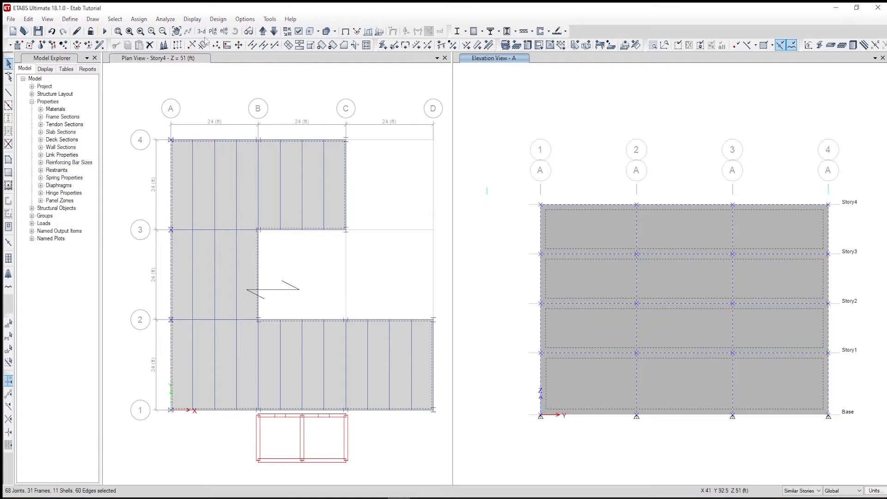
pyautogui.click(139, 19)
pyautogui.moveTo(203, 120)
pyautogui.click(321, 173)
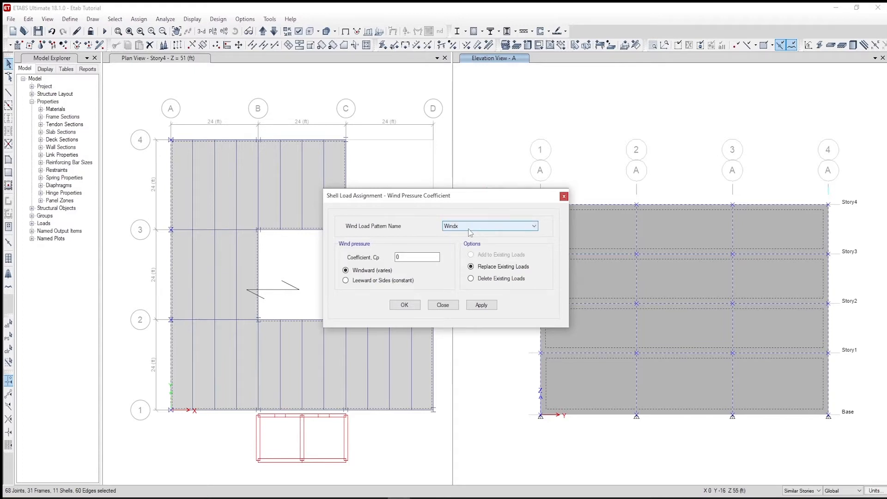
pyautogui.click(408, 256)
pyautogui.moveTo(409, 256); pyautogui.dragTo(375, 253)
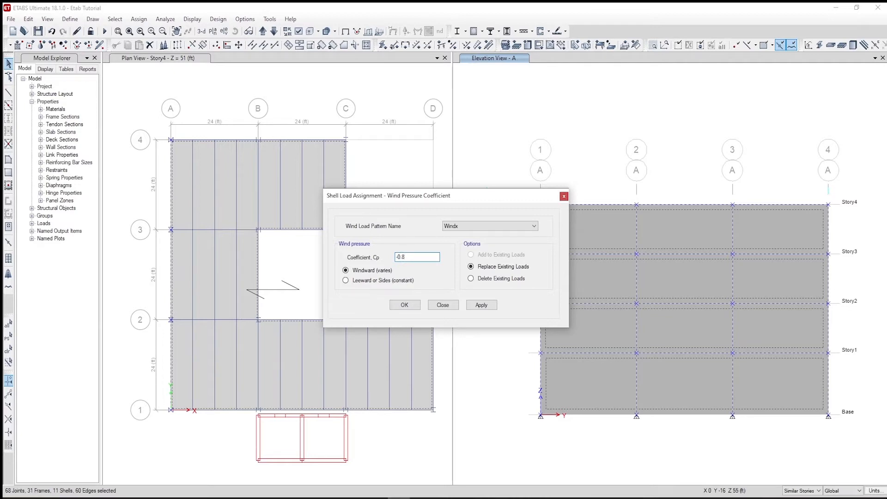
pyautogui.click(405, 305)
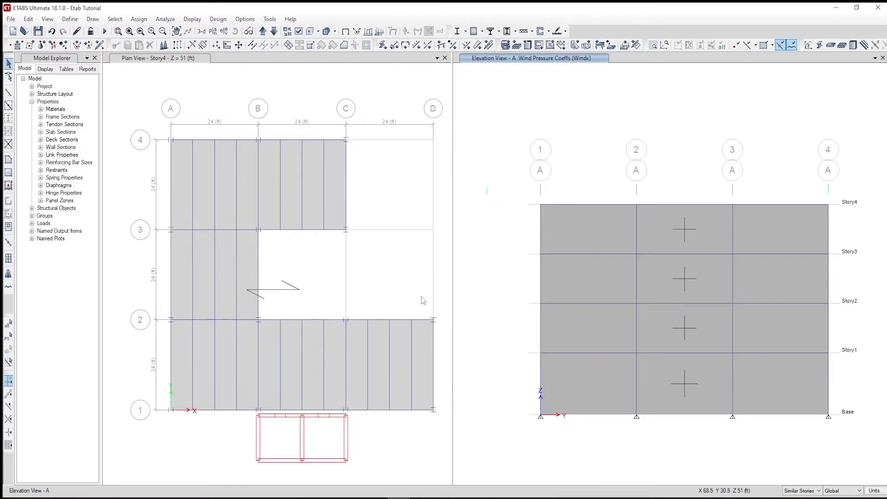
# - Display the RIGHT2 developed elevation in place of elevation A
pyautogui.click(224, 31)
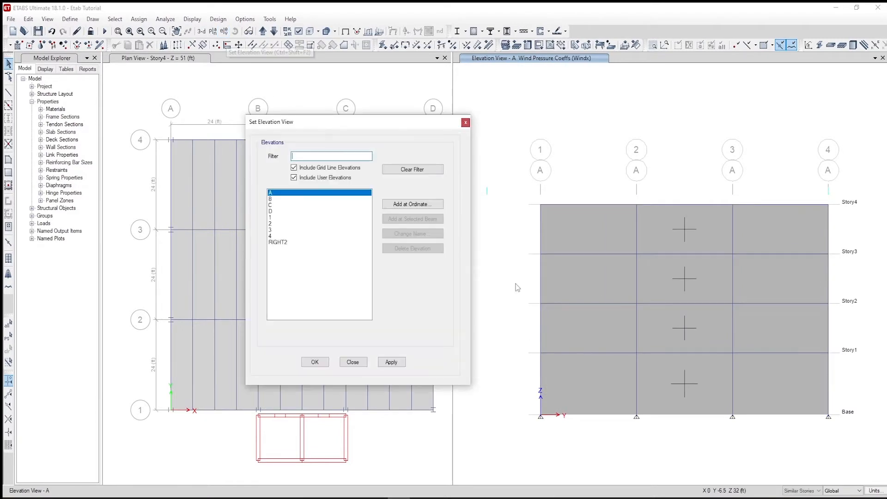
pyautogui.click(285, 242)
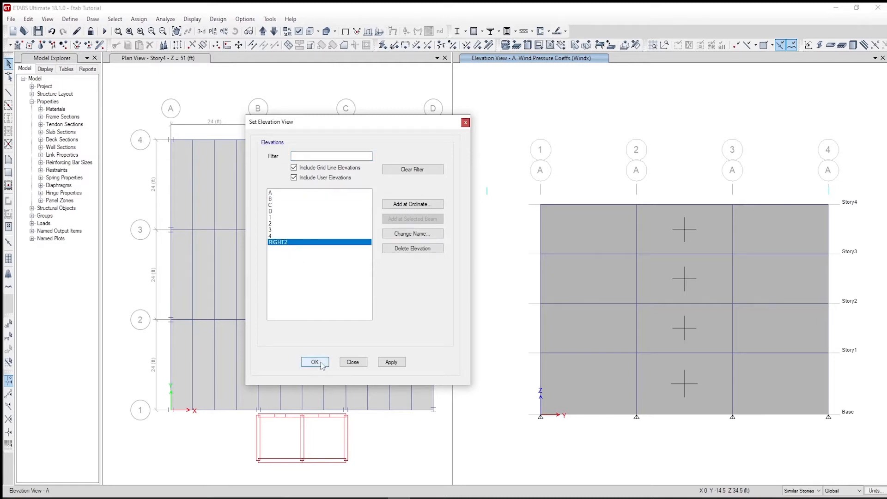
pyautogui.click(391, 362)
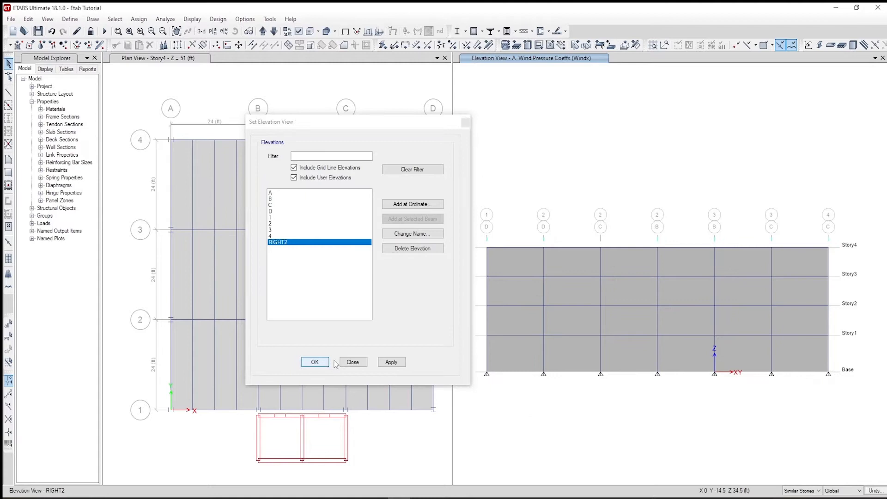
pyautogui.click(323, 362)
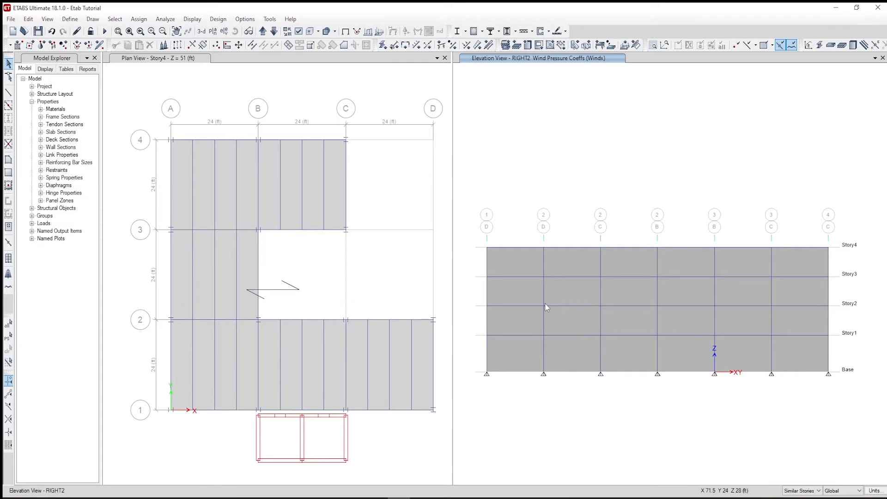
# - Assign a leeward wind pressure coefficient of 0.5 for Windx to the RIGHT2 cladding panels in bays D1–D2, B2–B3 and C3–C4
pyautogui.click(516, 262)
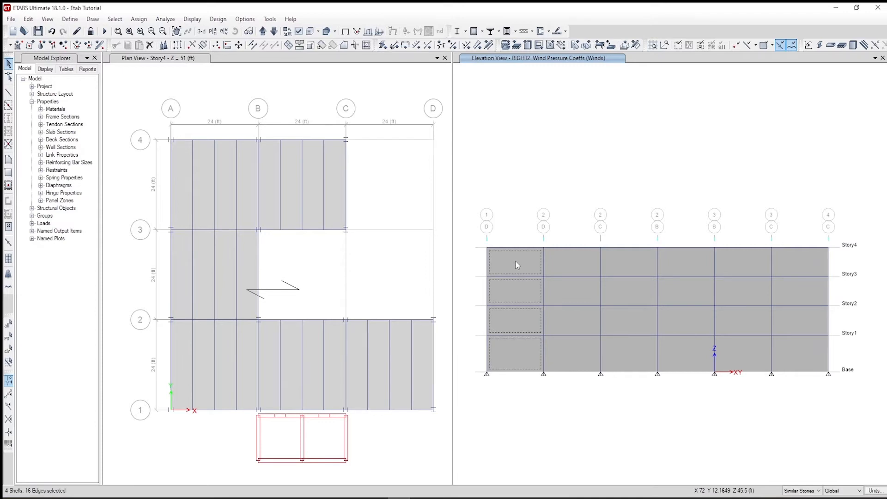
pyautogui.click(684, 262)
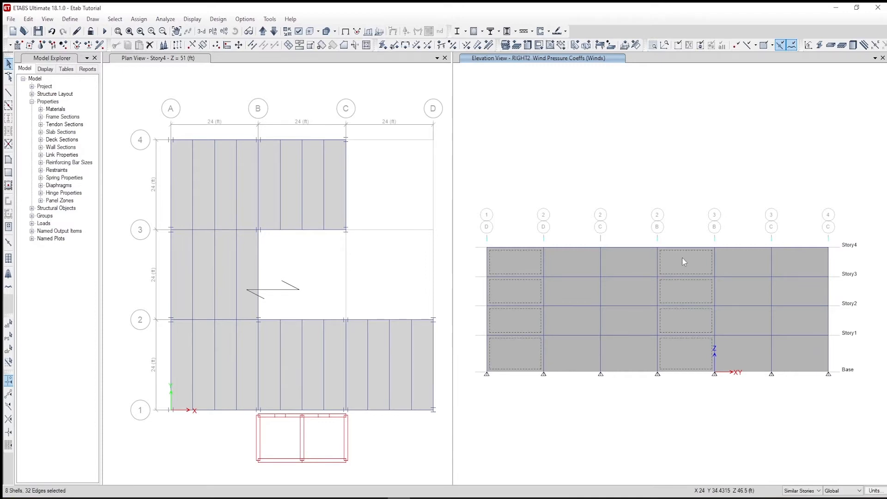
pyautogui.click(805, 261)
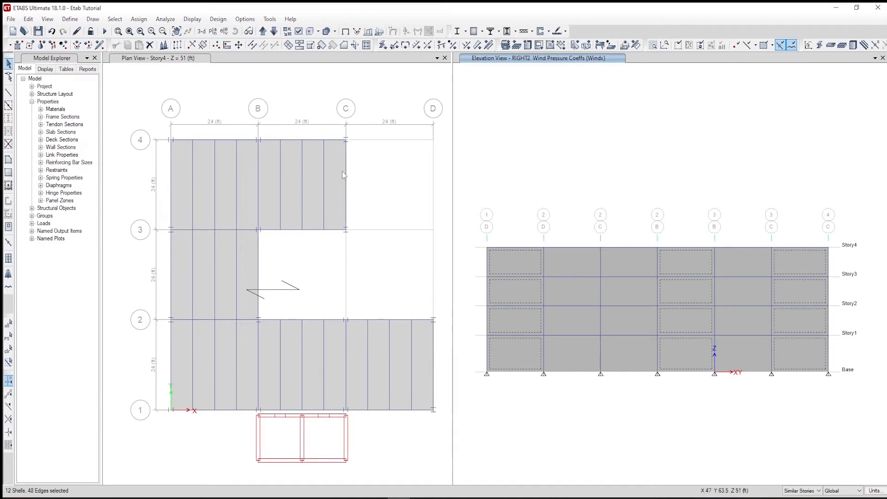
pyautogui.click(139, 19)
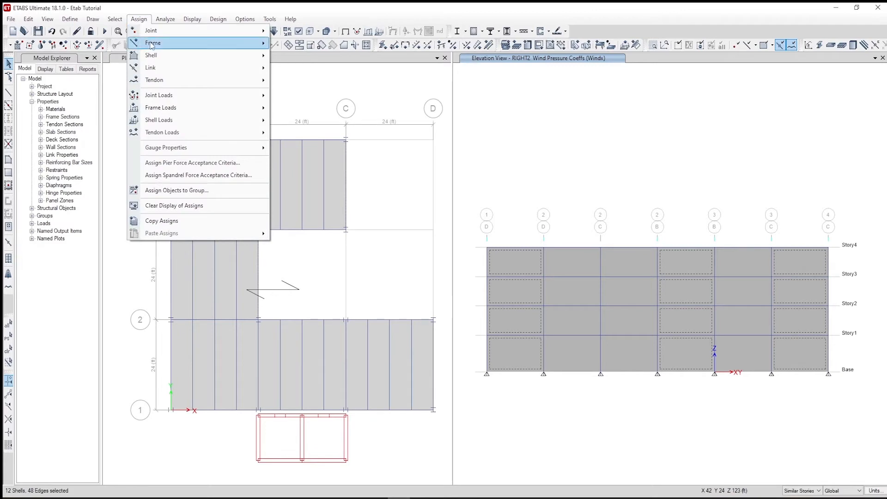
pyautogui.moveTo(207, 124)
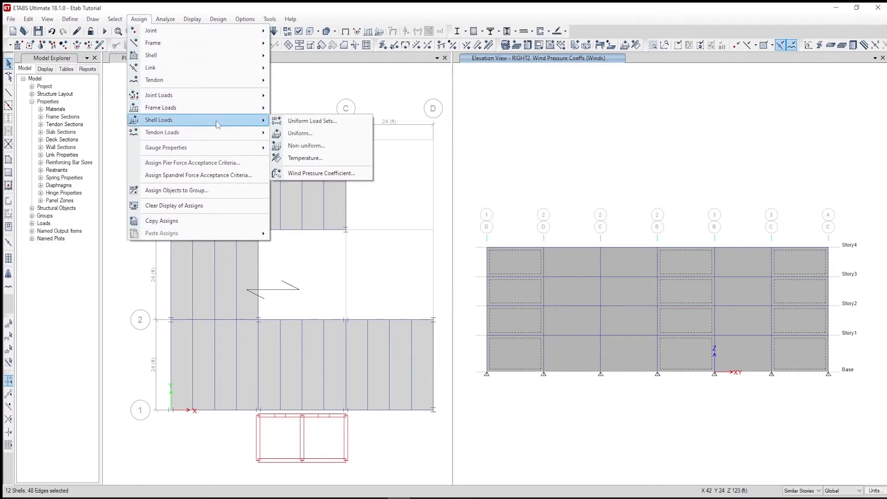
pyautogui.click(352, 176)
pyautogui.click(413, 260)
pyautogui.moveTo(414, 260); pyautogui.dragTo(369, 262)
pyautogui.write('0.5')
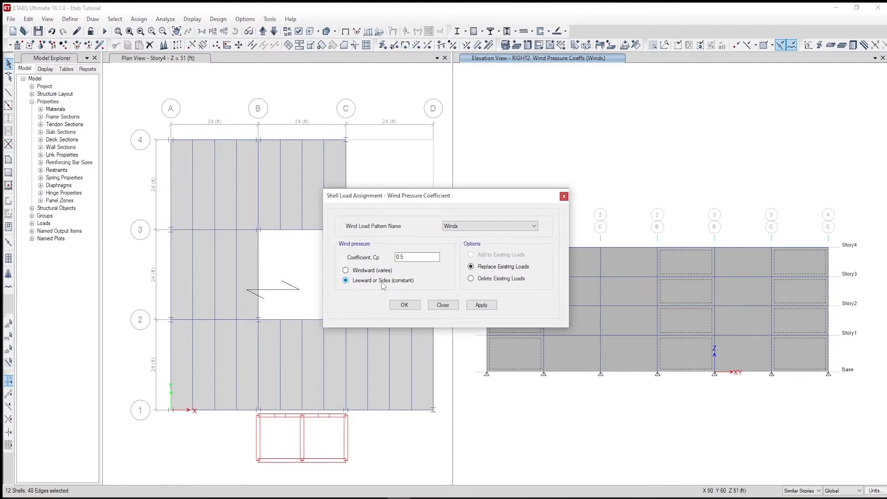
pyautogui.click(404, 306)
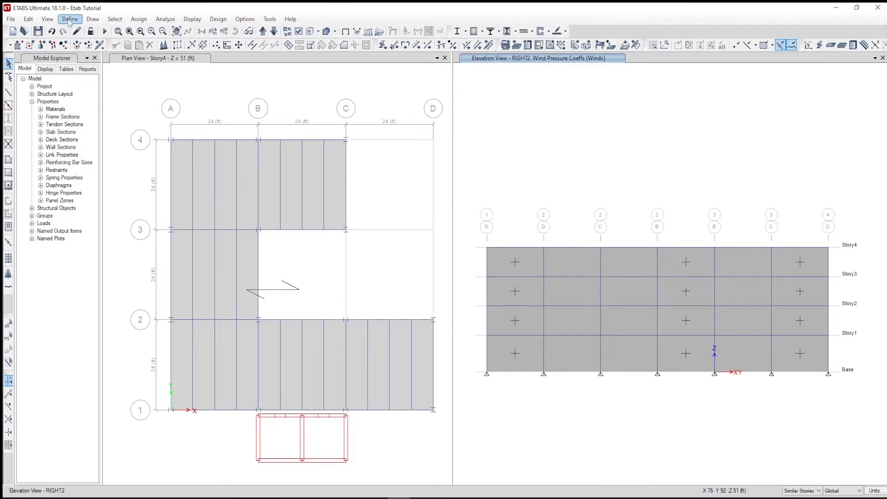
# - Clear the display of assignments and replace the RIGHT2 elevation with the 3-D view
pyautogui.click(138, 19)
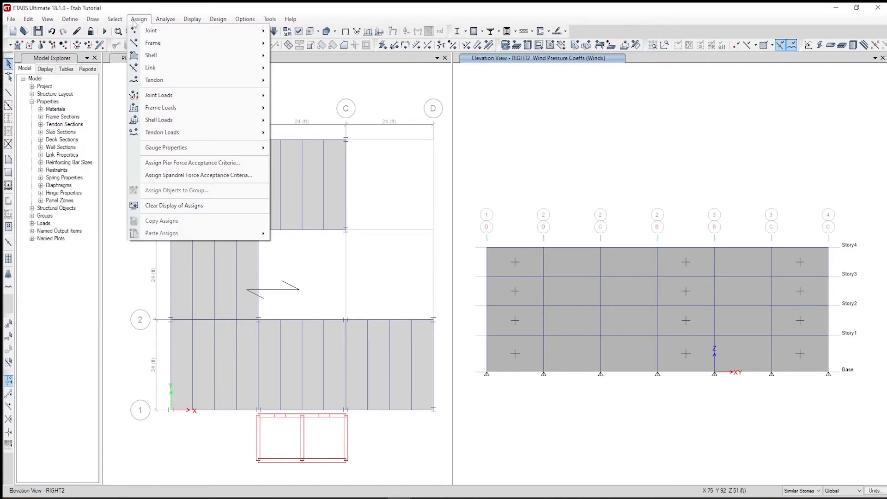
pyautogui.click(218, 205)
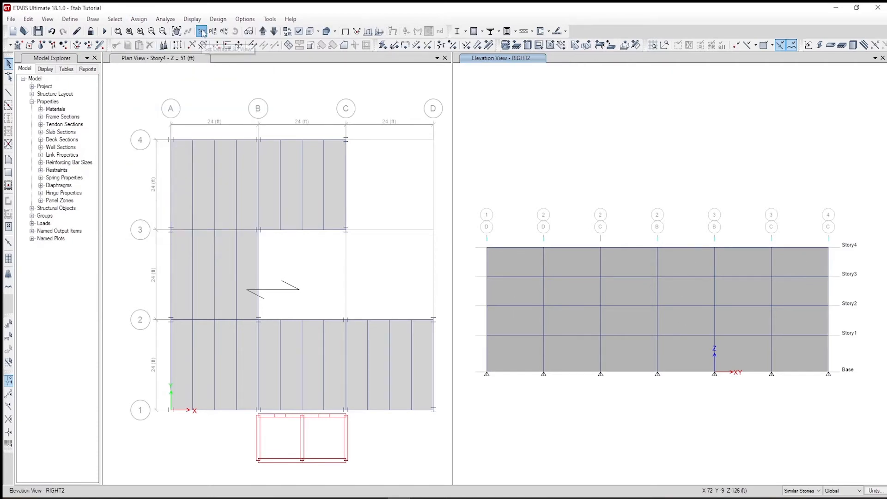
pyautogui.click(202, 31)
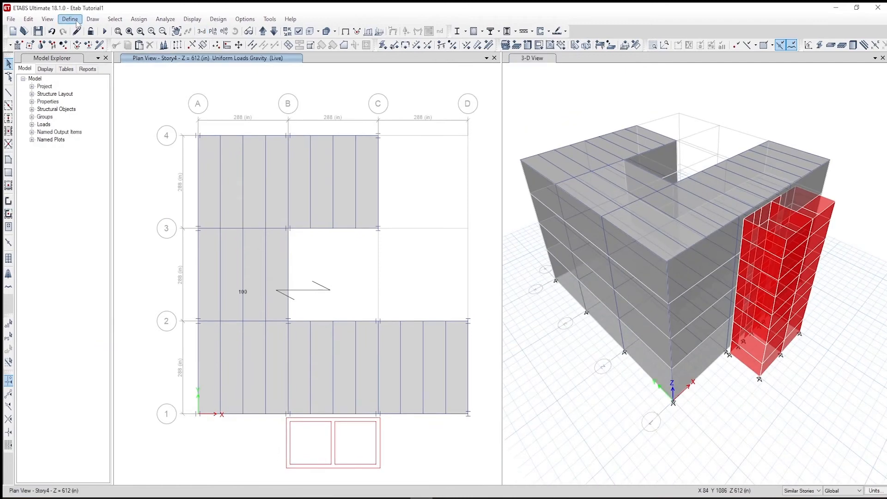
# - Review the list of defined load cases and their types
pyautogui.click(74, 20)
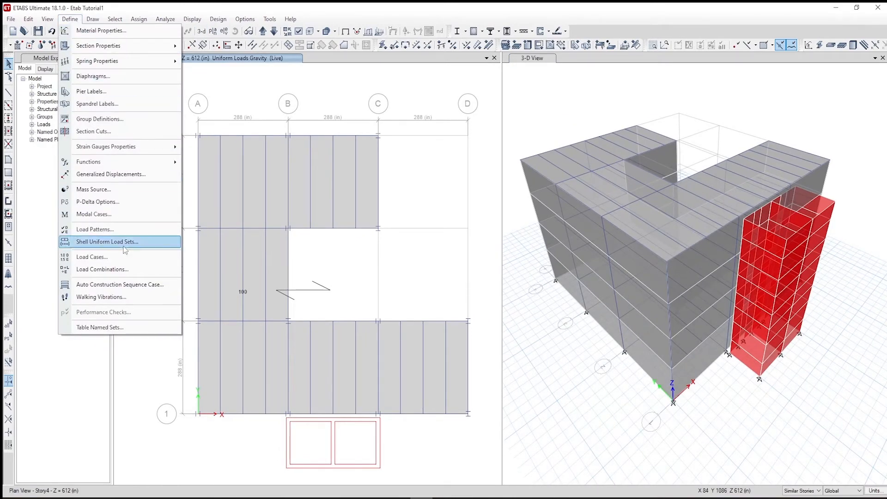
pyautogui.click(125, 259)
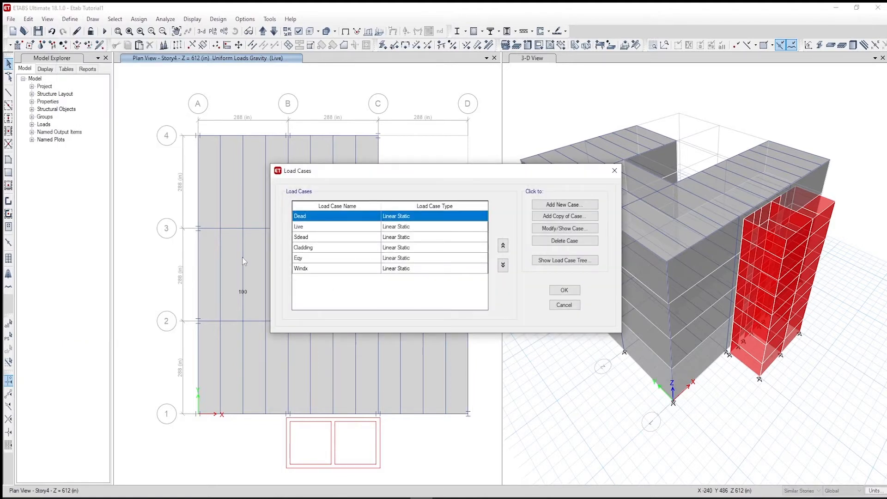
pyautogui.moveTo(445, 177); pyautogui.dragTo(379, 174)
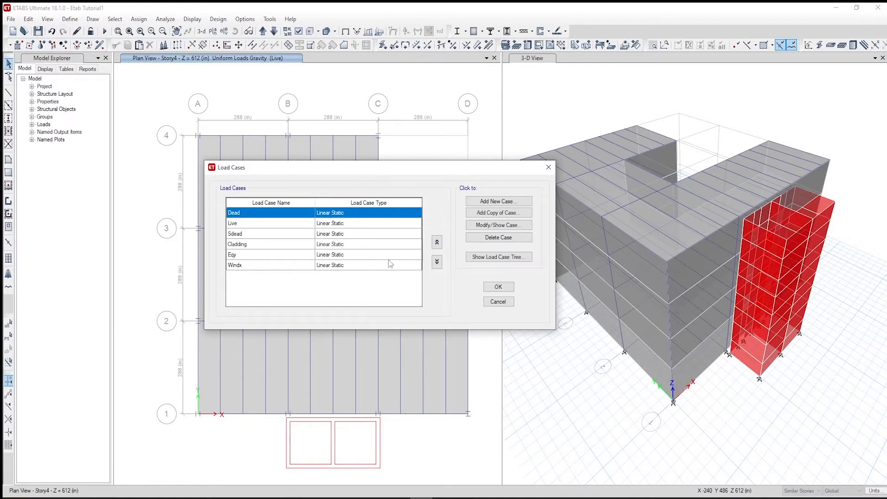
pyautogui.click(490, 290)
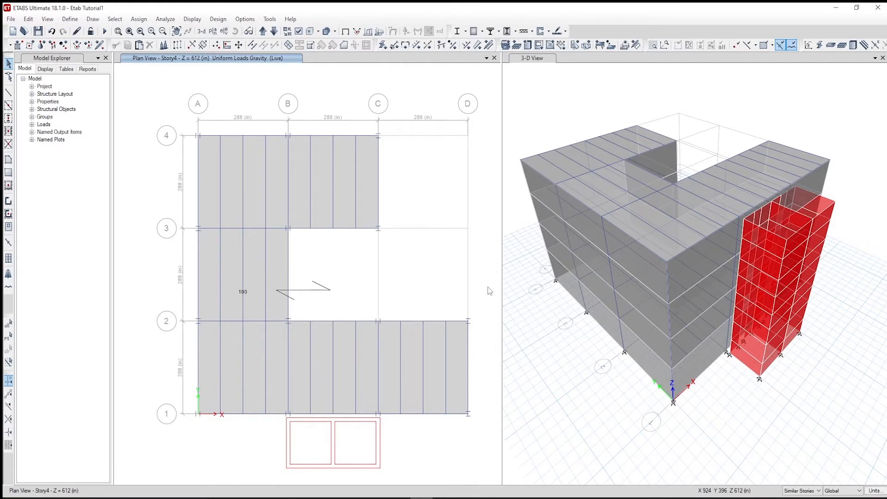
# - Accept the Modal, Dead, Live, Sdead, Cladding, Eqy and Windx cases to run, and start the analysis
pyautogui.click(168, 20)
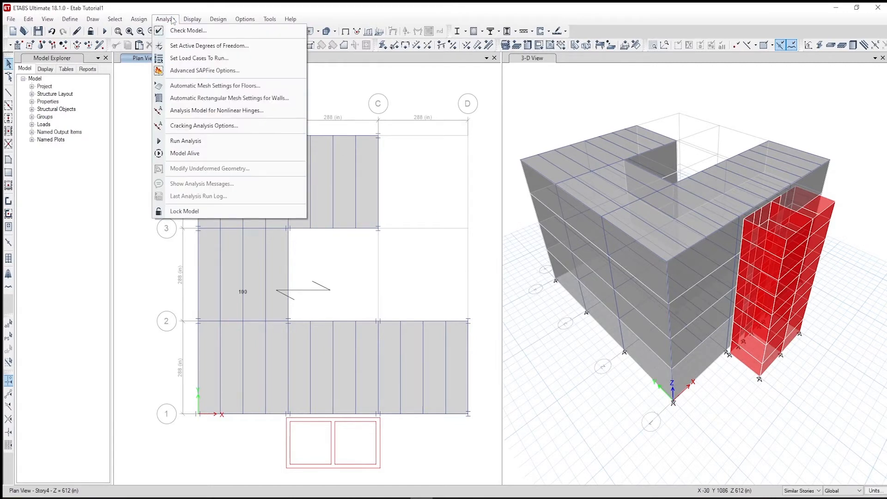
pyautogui.click(227, 61)
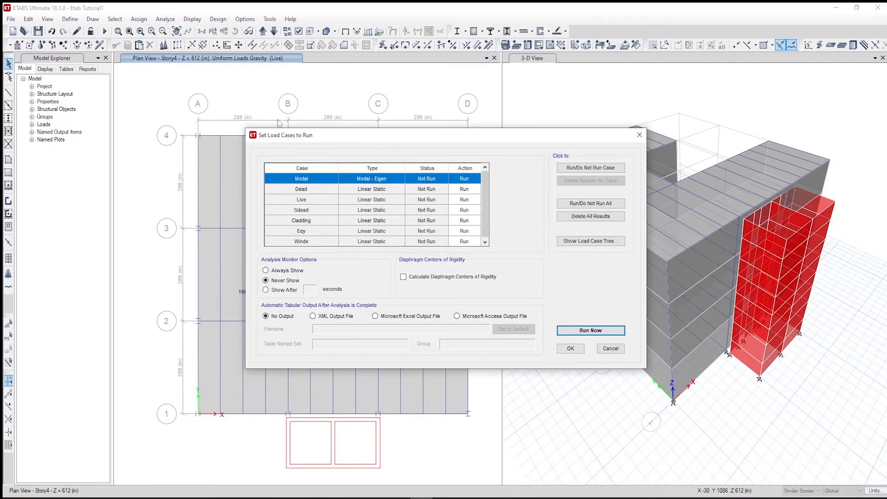
pyautogui.moveTo(332, 139); pyautogui.dragTo(253, 126)
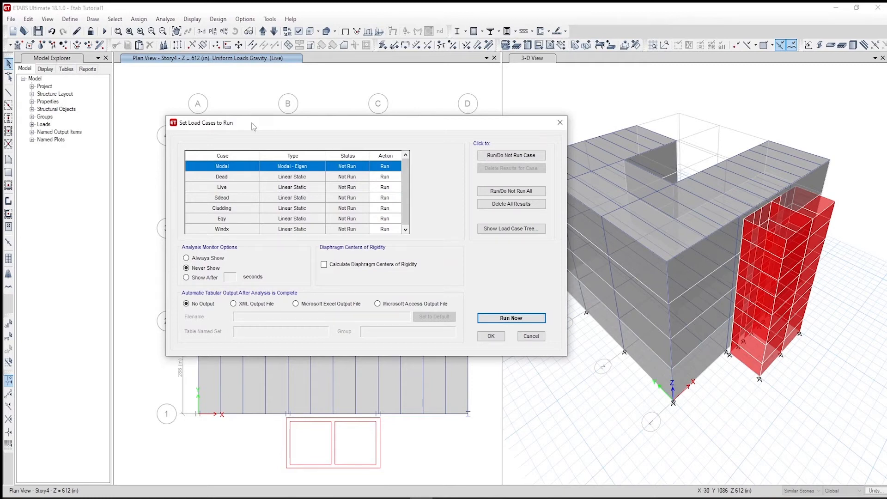
pyautogui.click(407, 230)
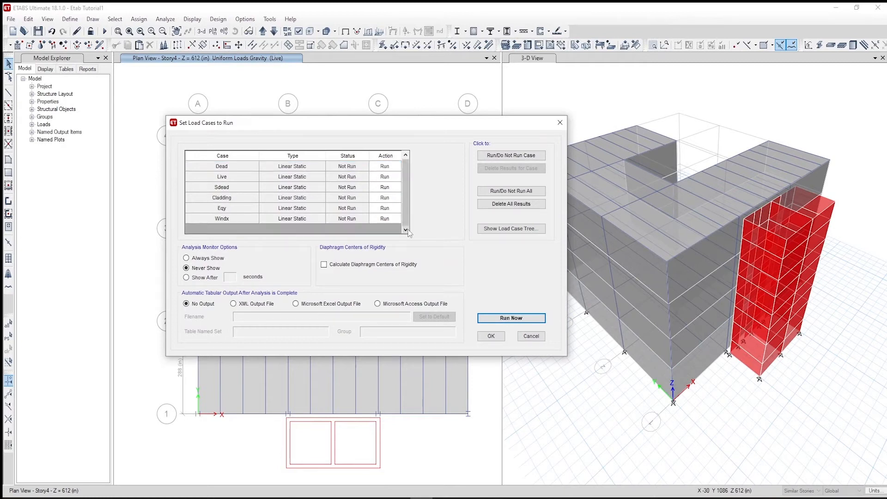
pyautogui.click(491, 336)
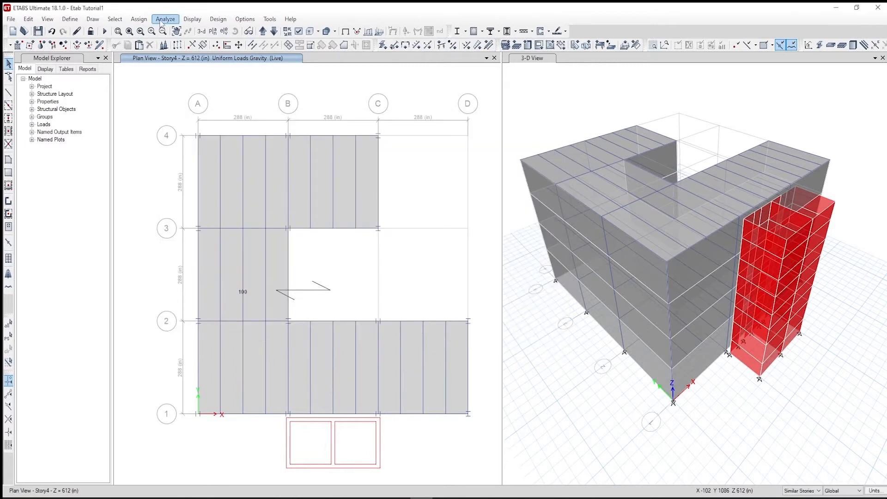
pyautogui.click(164, 19)
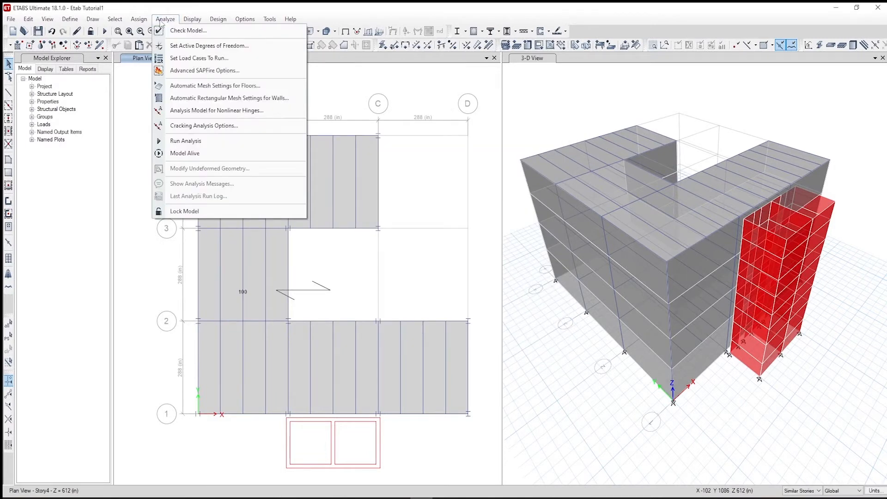
pyautogui.click(200, 141)
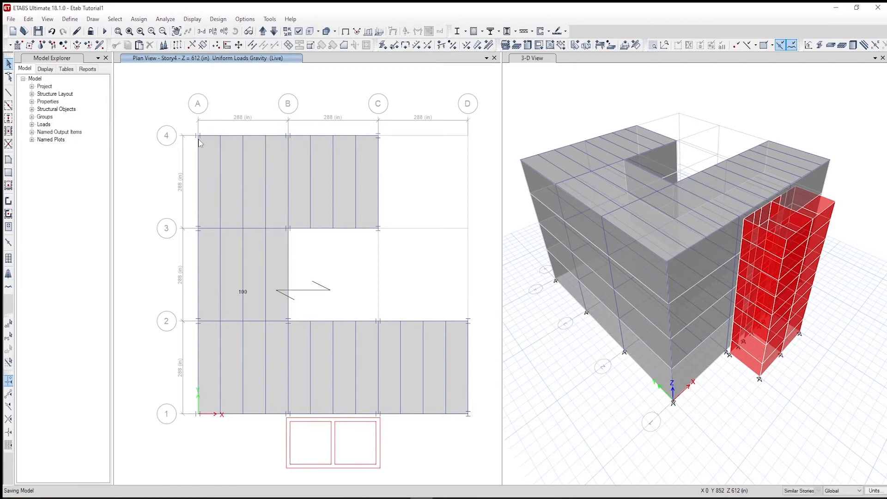
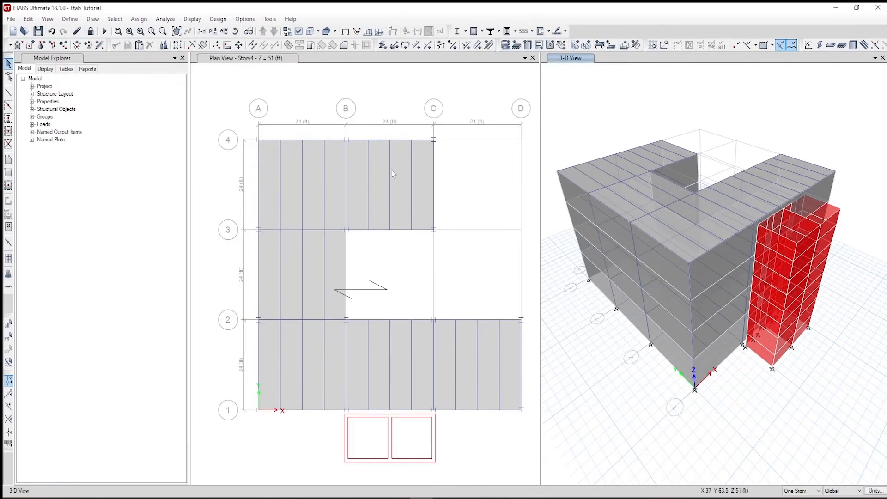
# - Run the analysis directly from the load case run settings with every case set to Run
pyautogui.click(160, 19)
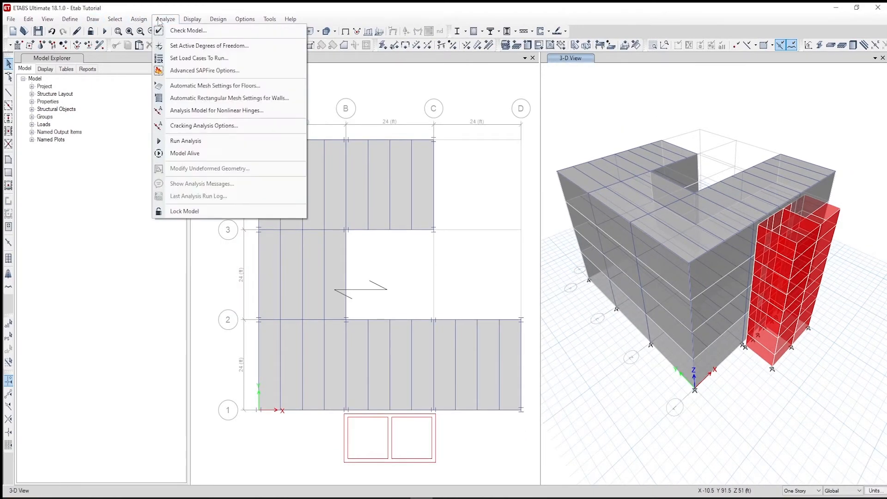
pyautogui.click(196, 58)
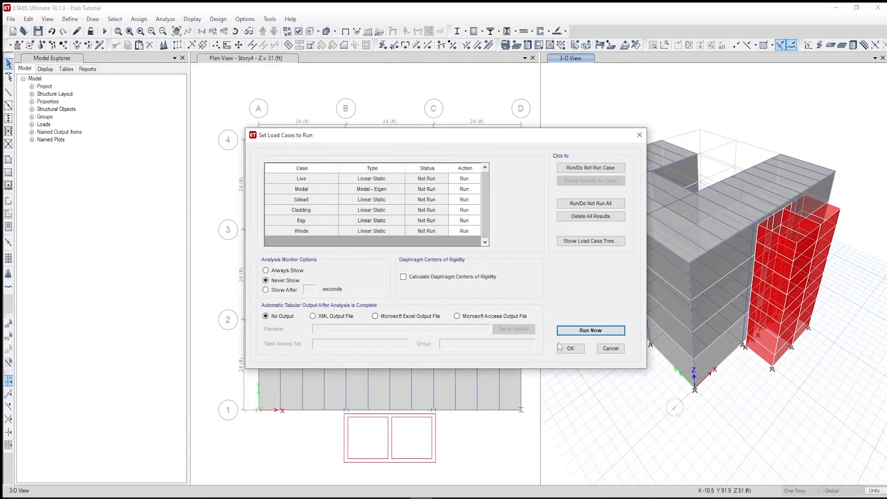
pyautogui.click(573, 330)
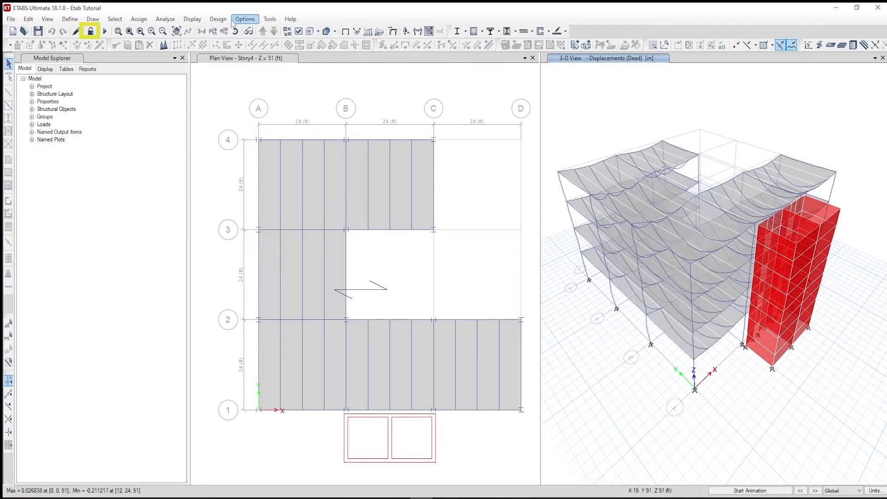
# - Display the filled Moment 3-3 diagram of the frames for the Dead case with automatic scaling in the 3-D view
pyautogui.keyDown('shift'); pyautogui.moveTo(591, 299); pyautogui.dragTo(632, 283, button='middle'); pyautogui.keyUp('shift')
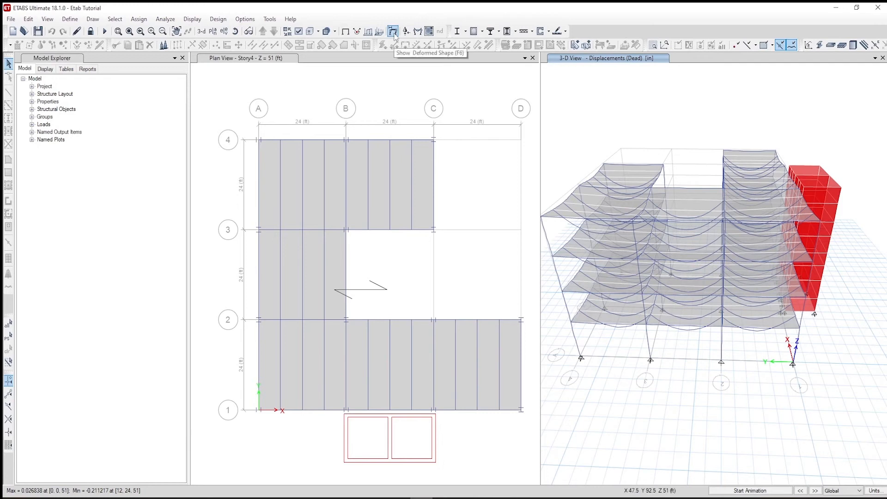
pyautogui.click(417, 31)
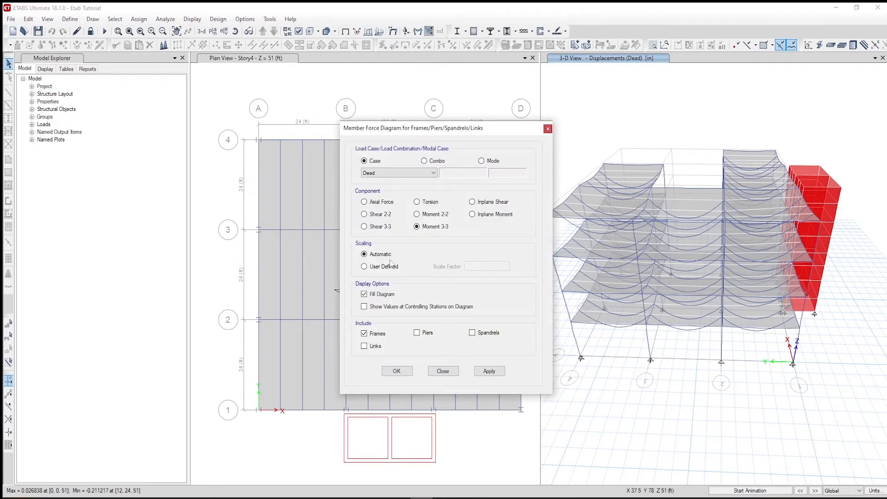
pyautogui.click(396, 371)
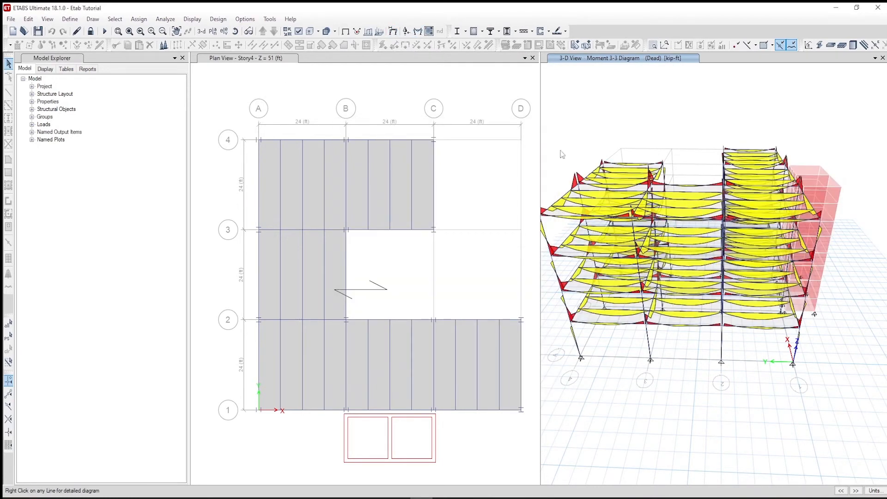
# - Open the view display options for the 3-D moment diagram
pyautogui.click(298, 31)
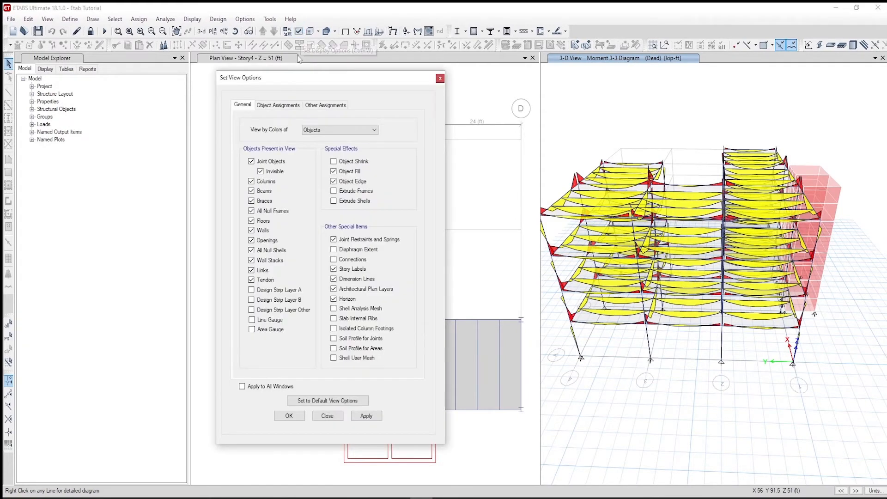
# - Turn off Object Fill in the display options of the 3-D view
pyautogui.click(365, 416)
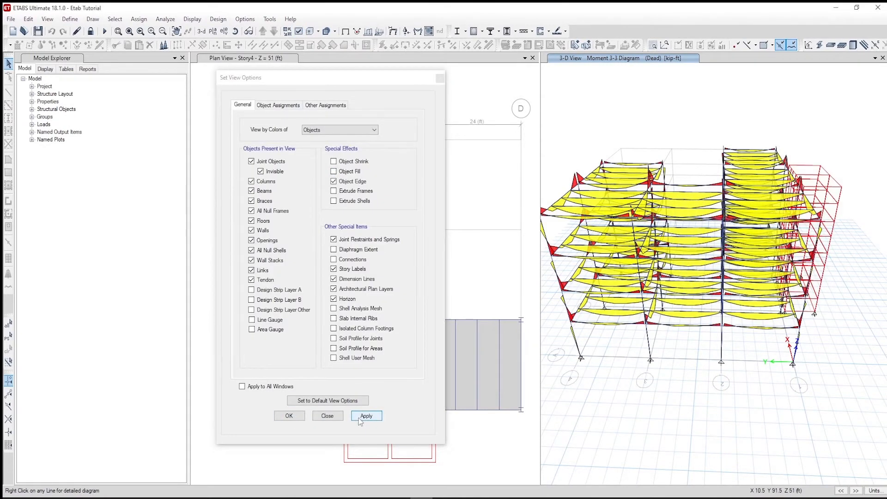
pyautogui.click(289, 416)
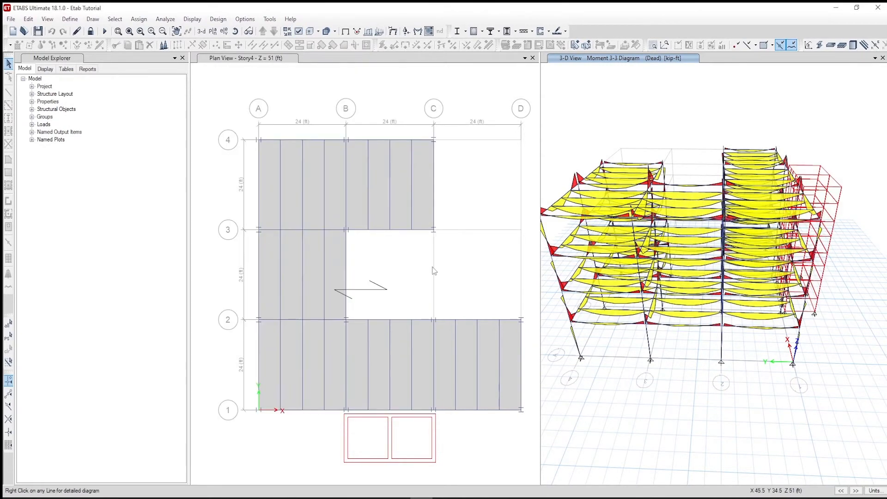
# - Review the AISC 360-10 composite beam design preferences, including shear studs, camber, deflection, vibration, prices and factors, and accept them
pyautogui.click(224, 22)
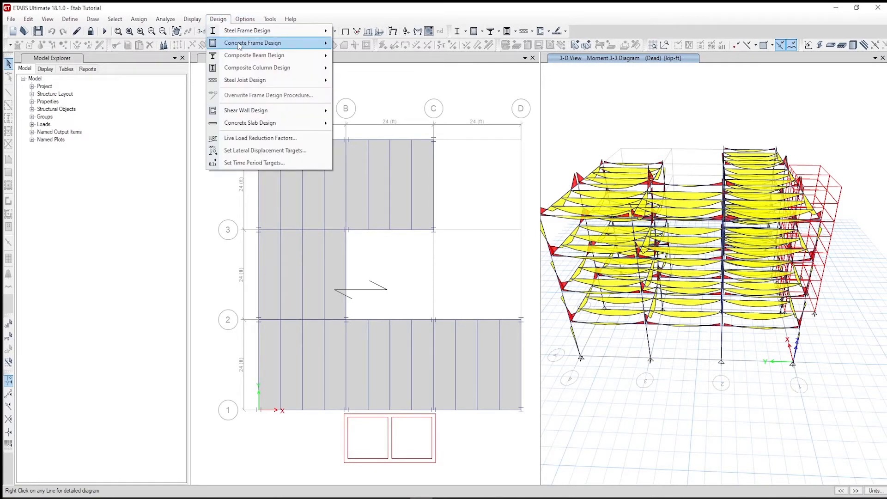
pyautogui.moveTo(289, 60)
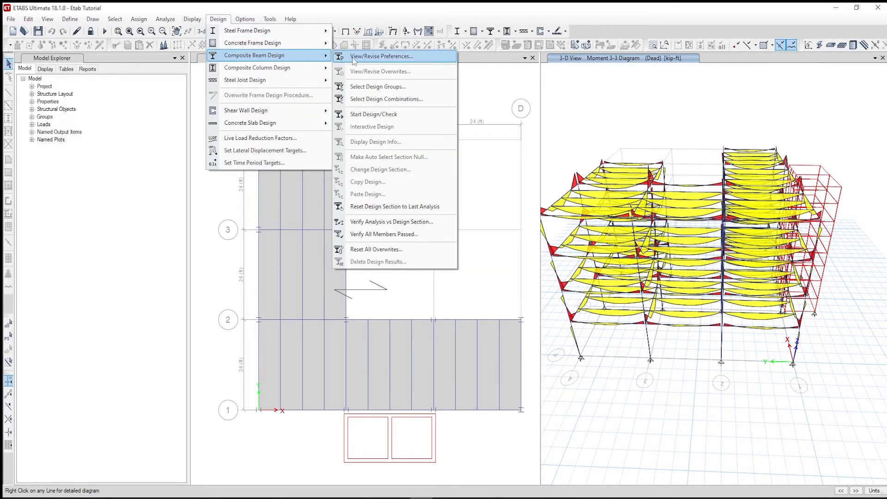
pyautogui.click(383, 57)
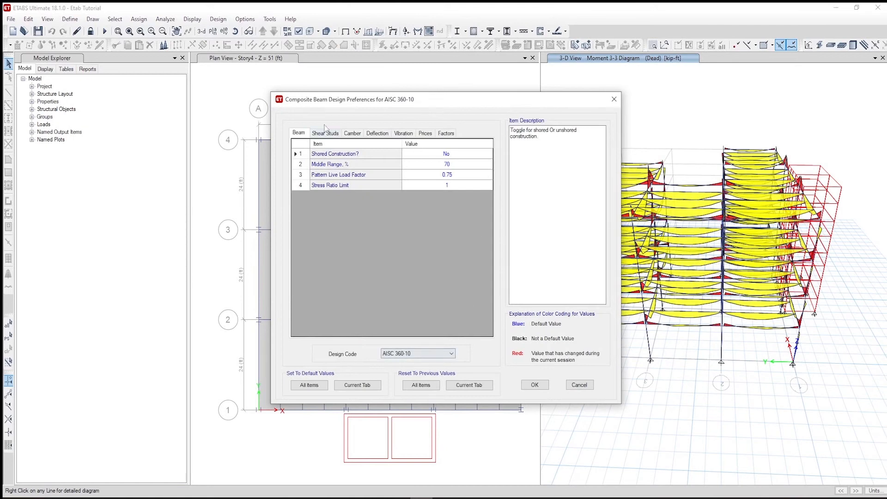
pyautogui.click(324, 133)
pyautogui.click(352, 133)
pyautogui.click(374, 134)
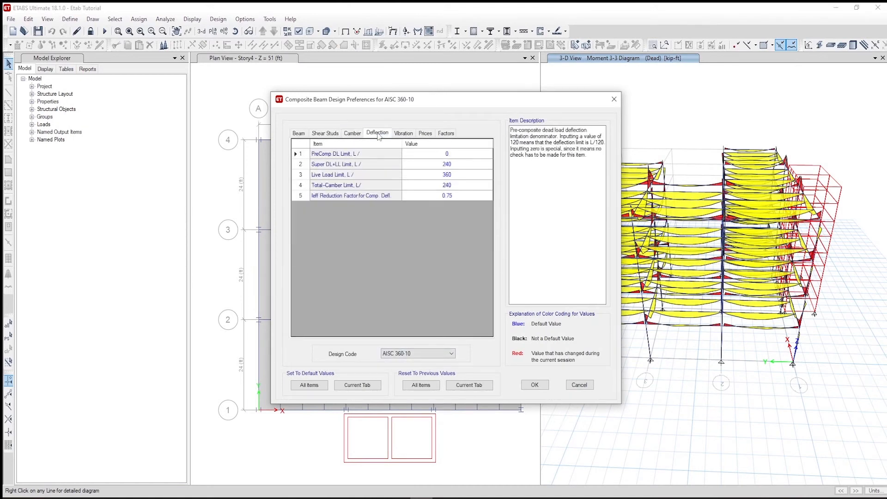
pyautogui.click(410, 135)
pyautogui.click(424, 134)
pyautogui.click(445, 134)
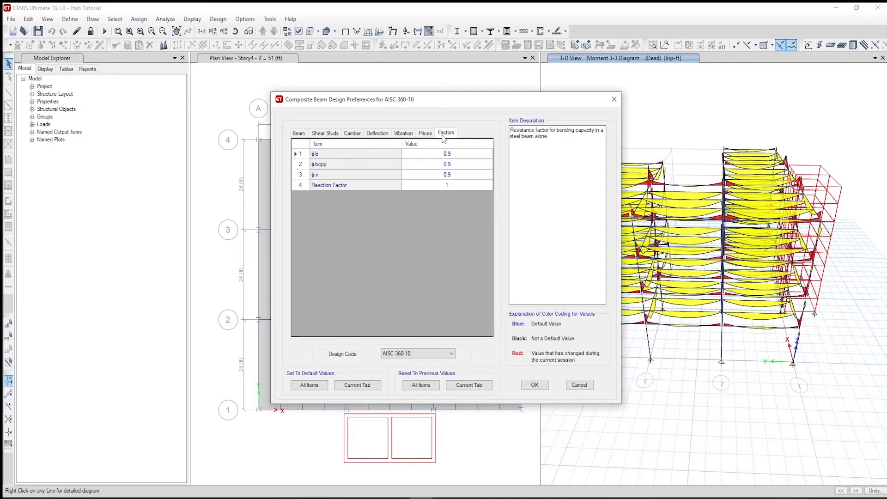
pyautogui.click(411, 135)
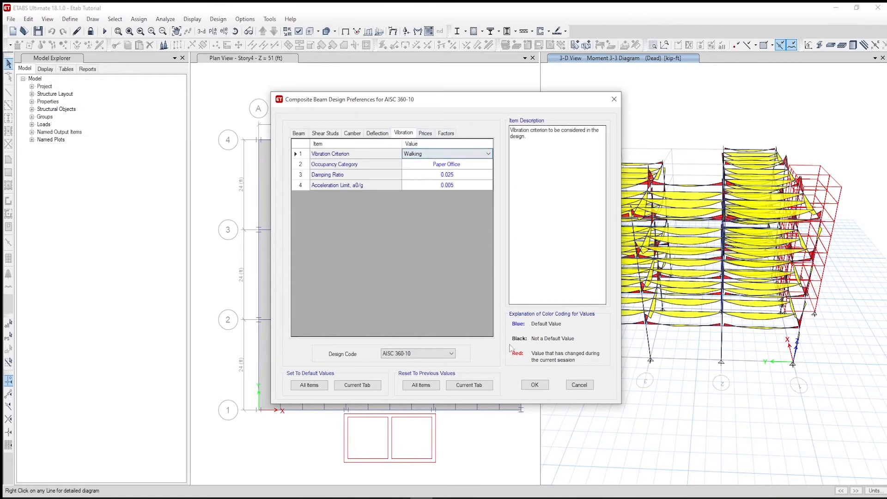
pyautogui.click(543, 388)
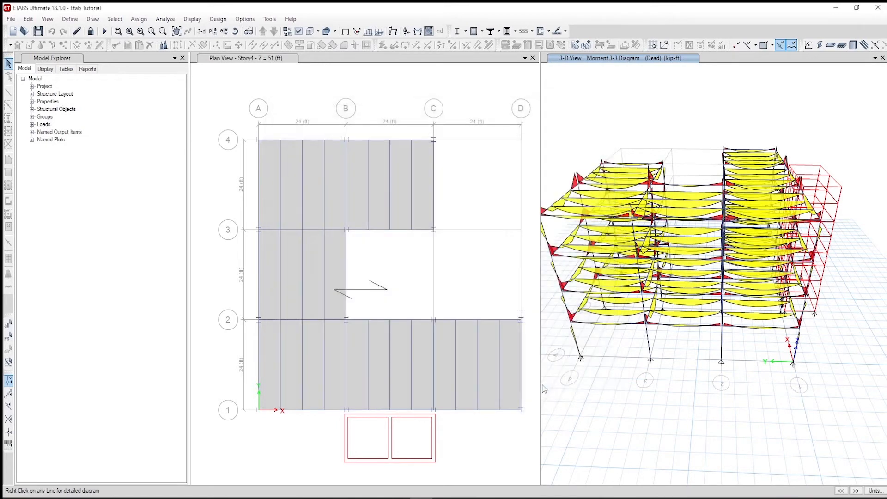
# - Run the composite beam design check on the model
pyautogui.click(220, 20)
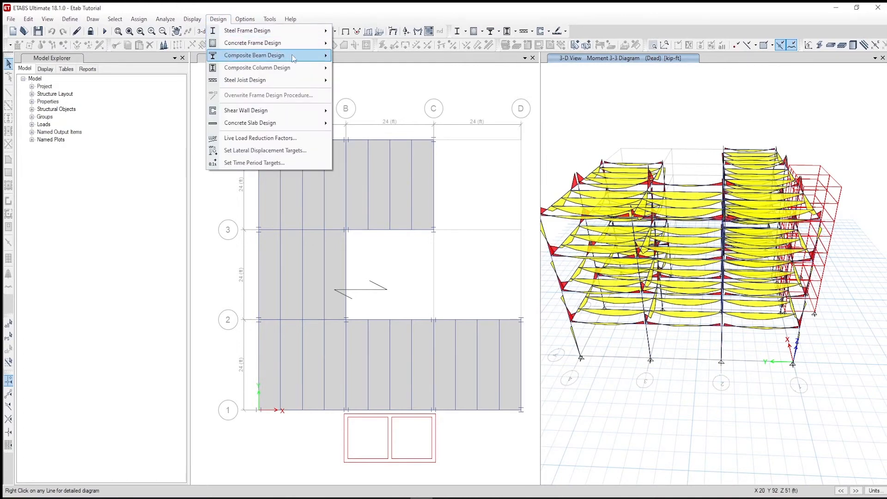
pyautogui.moveTo(307, 58)
pyautogui.click(397, 115)
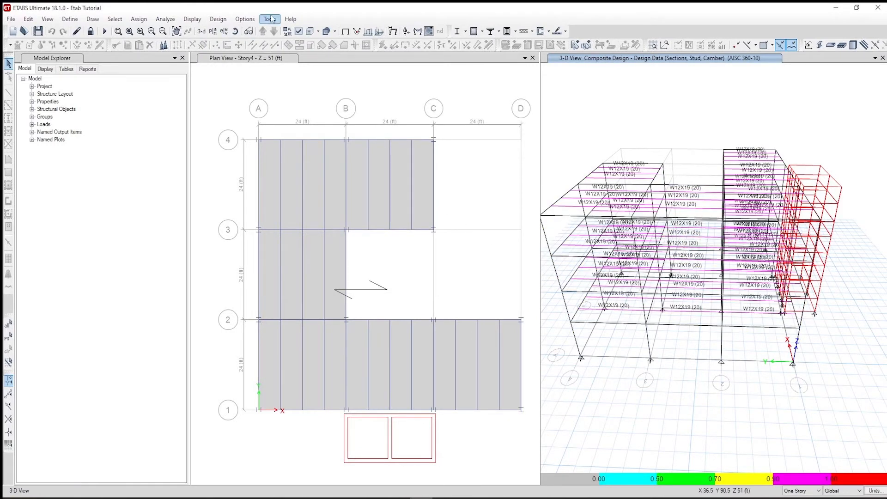
# - Examine the acceptable designs and the detailed composite design report for beam B25 on Story4, and close the review
pyautogui.click(237, 31)
pyautogui.moveTo(795, 136); pyautogui.dragTo(843, 154)
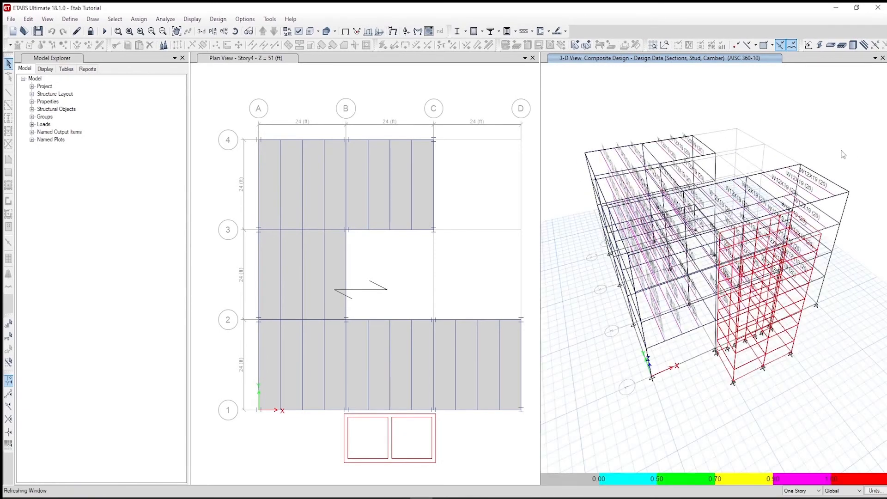
pyautogui.rightClick(655, 208)
pyautogui.moveTo(391, 217); pyautogui.dragTo(390, 265)
pyautogui.click(626, 357)
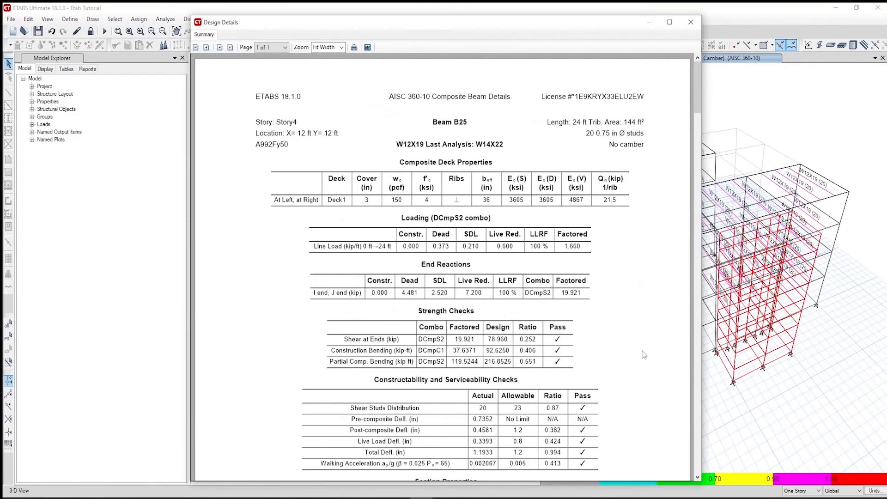
pyautogui.moveTo(700, 111); pyautogui.dragTo(675, 452)
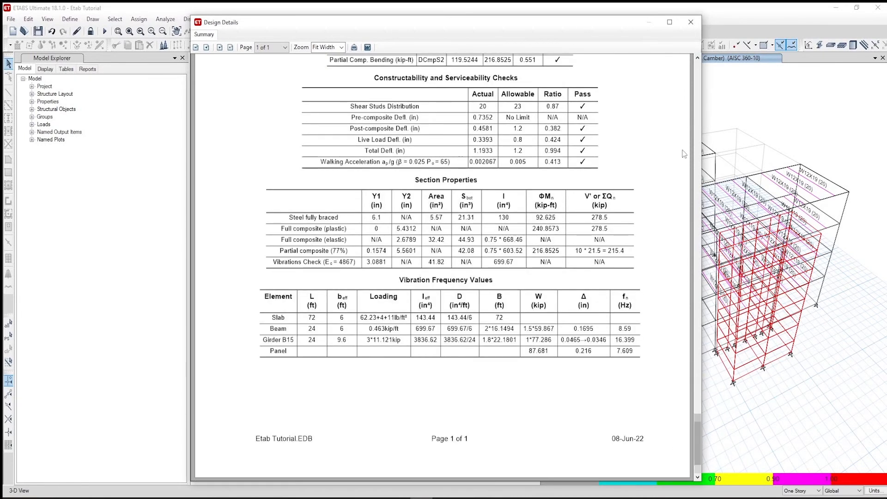
pyautogui.click(690, 23)
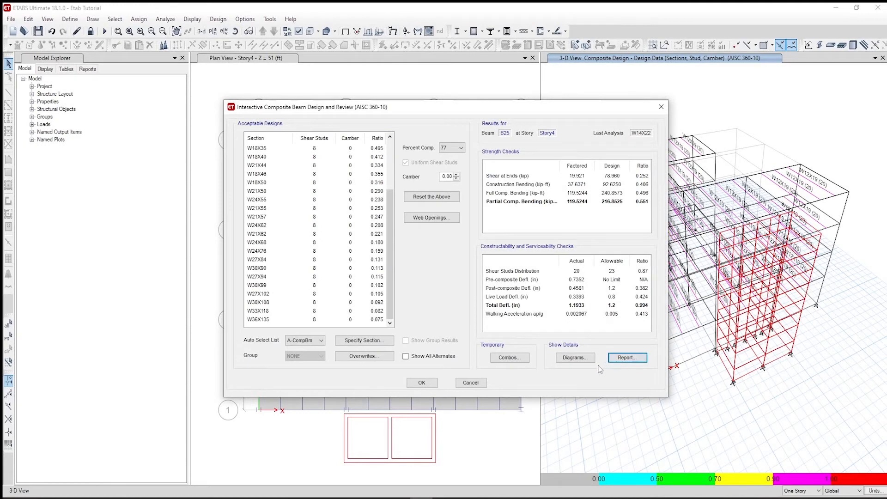
pyautogui.click(421, 382)
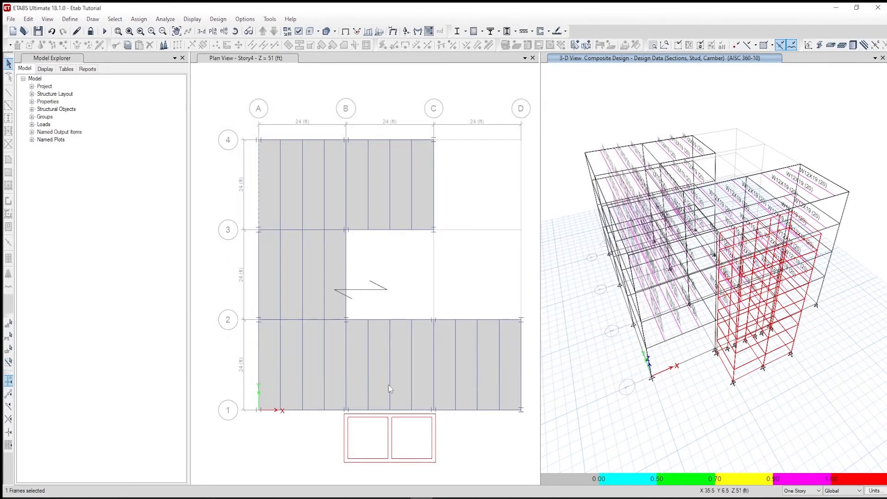
# - Select all frames that have the AUTOLATBM frame section property
pyautogui.moveTo(663, 123); pyautogui.dragTo(598, 125)
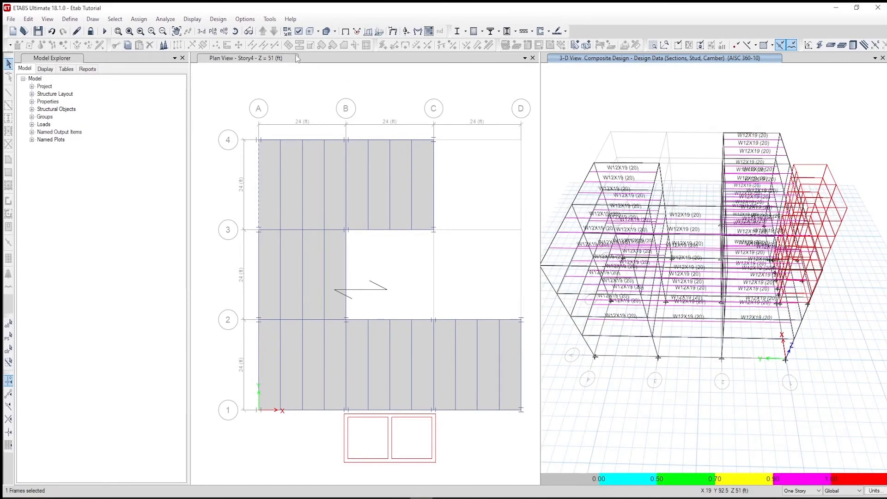
pyautogui.click(116, 19)
pyautogui.moveTo(138, 33)
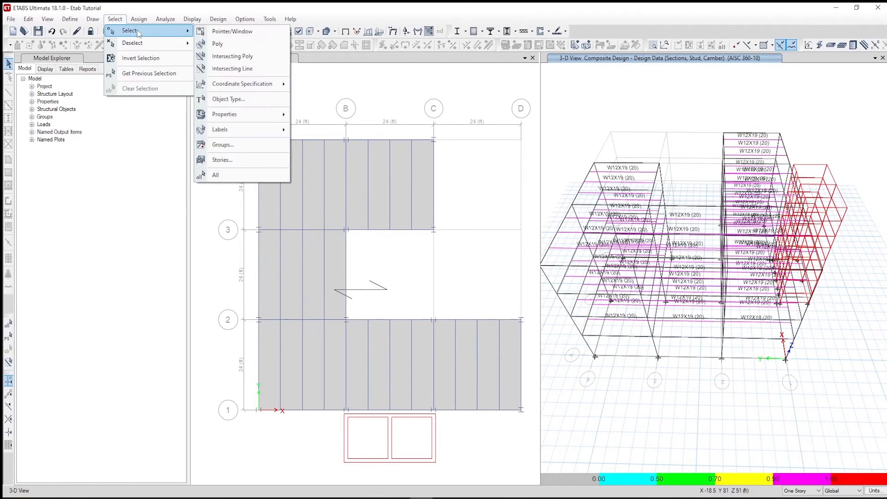
pyautogui.moveTo(249, 114)
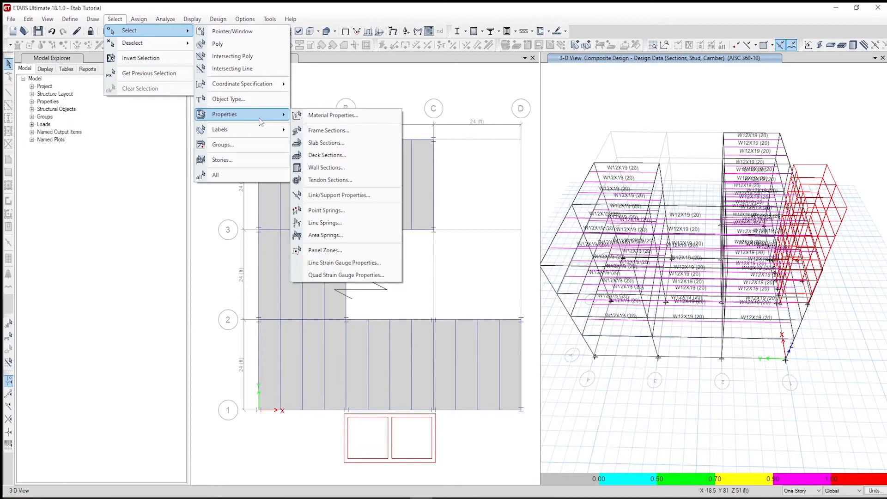
pyautogui.click(349, 130)
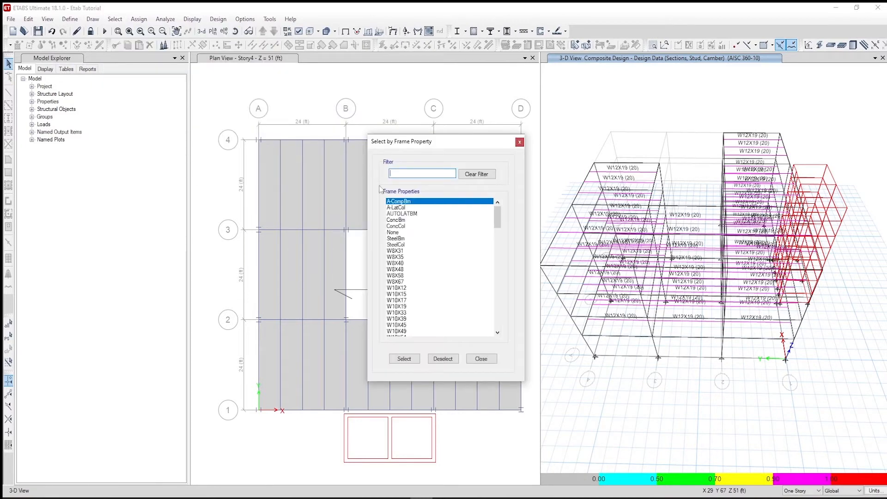
pyautogui.click(406, 214)
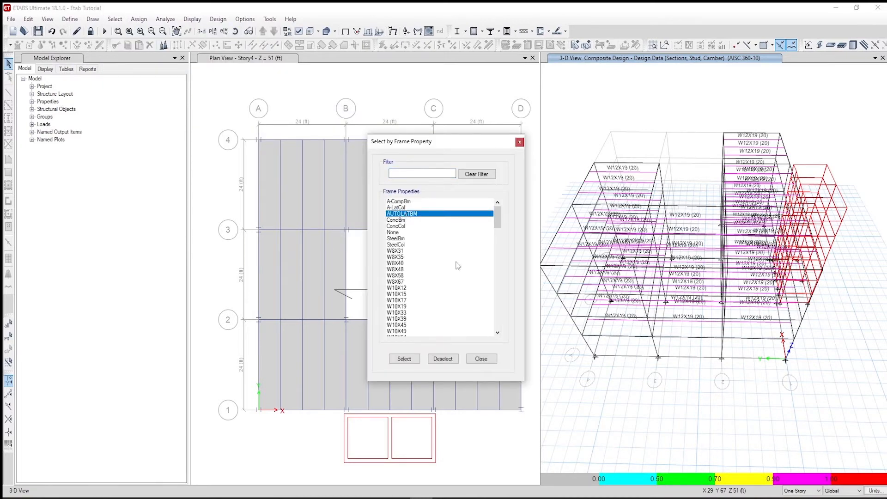
pyautogui.click(413, 357)
pyautogui.click(481, 359)
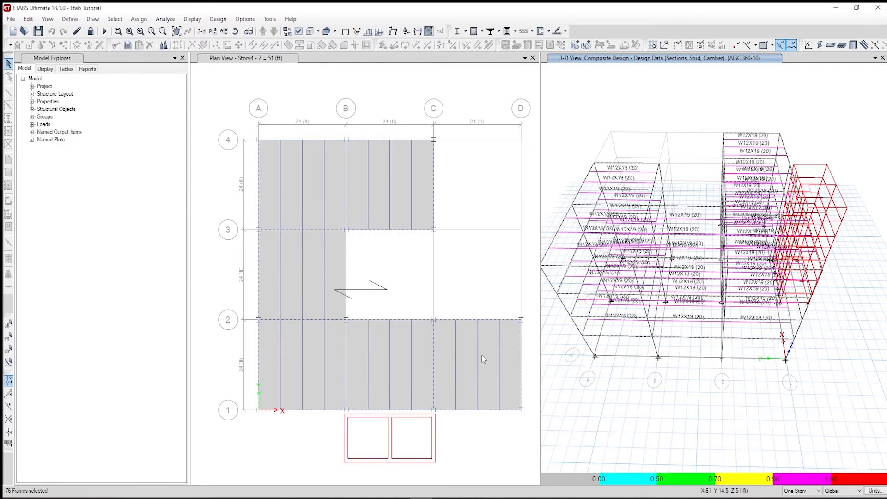
# - Set steel frame lateral bracing of the selected beams to User Specified and open the point bracing definition
pyautogui.click(213, 19)
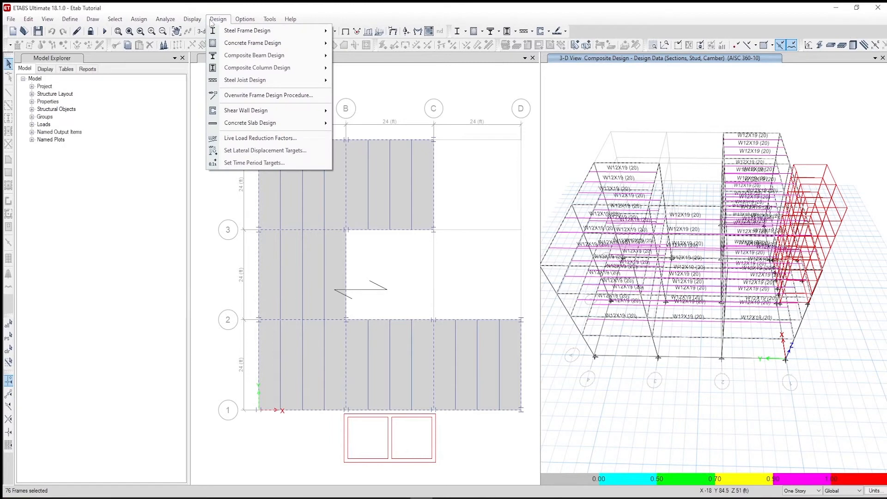
pyautogui.moveTo(294, 33)
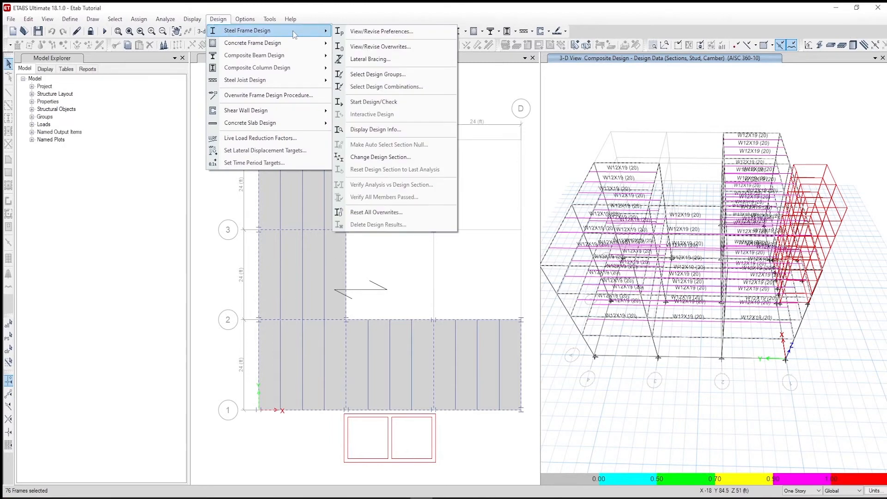
pyautogui.click(393, 61)
pyautogui.click(422, 236)
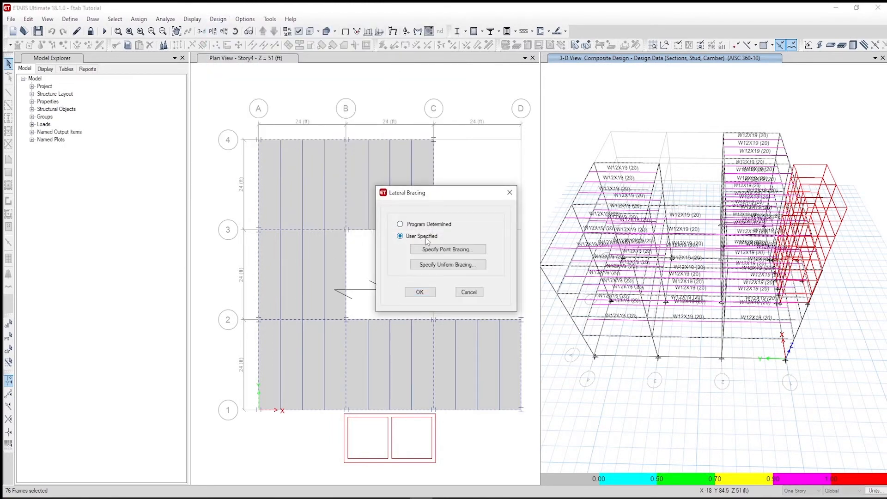
pyautogui.click(459, 251)
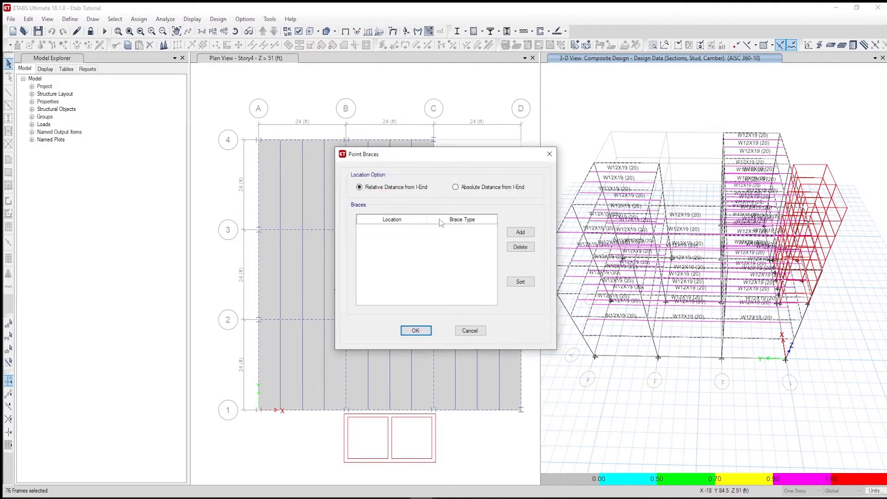
# - Add three point braces with locations relative to the I-end, placing the first at 0.25
pyautogui.click(520, 232)
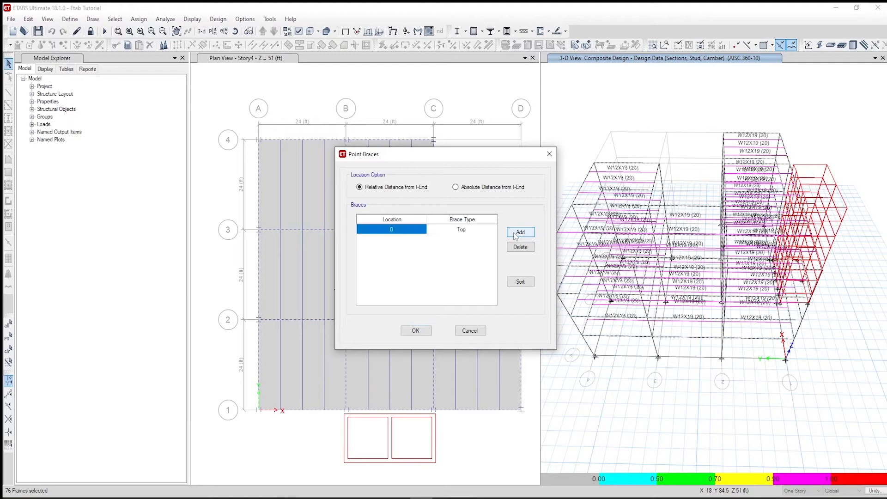
pyautogui.click(395, 231)
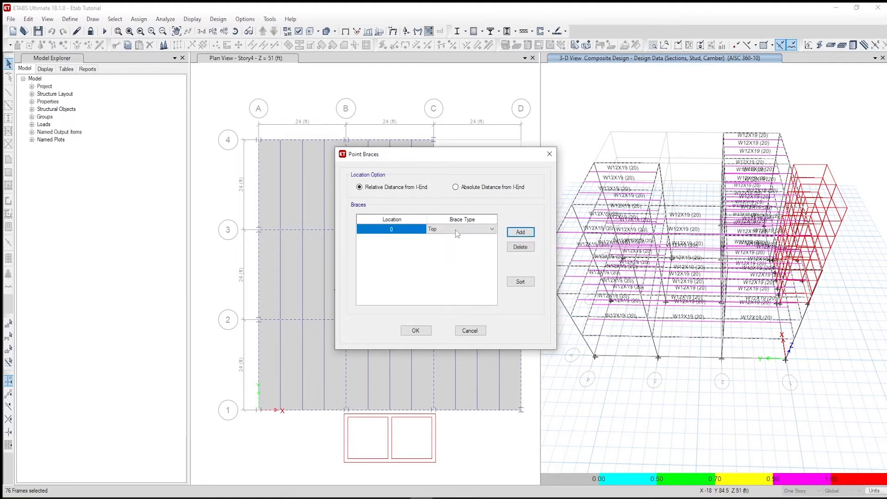
pyautogui.click(397, 229)
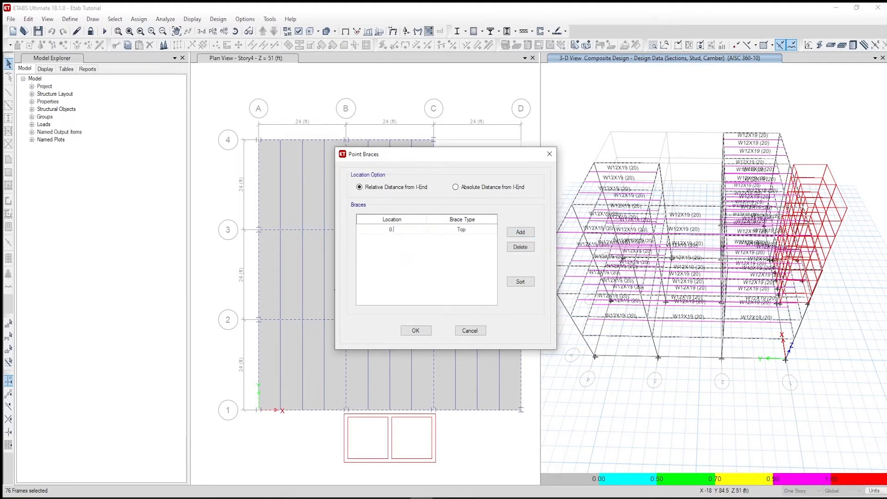
pyautogui.click(520, 232)
pyautogui.click(520, 232)
# - Set the brace type of all three point braces to Bottom
pyautogui.click(473, 239)
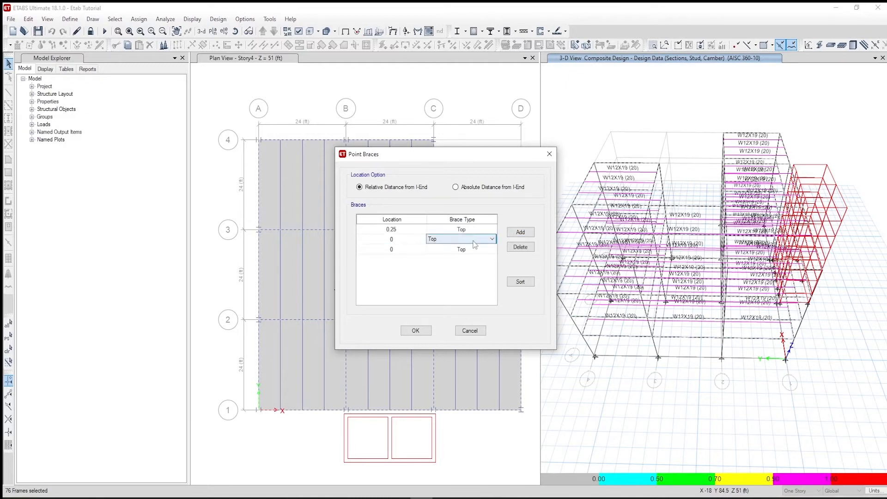
pyautogui.click(492, 239)
pyautogui.click(488, 253)
pyautogui.click(486, 251)
pyautogui.click(486, 250)
pyautogui.click(485, 264)
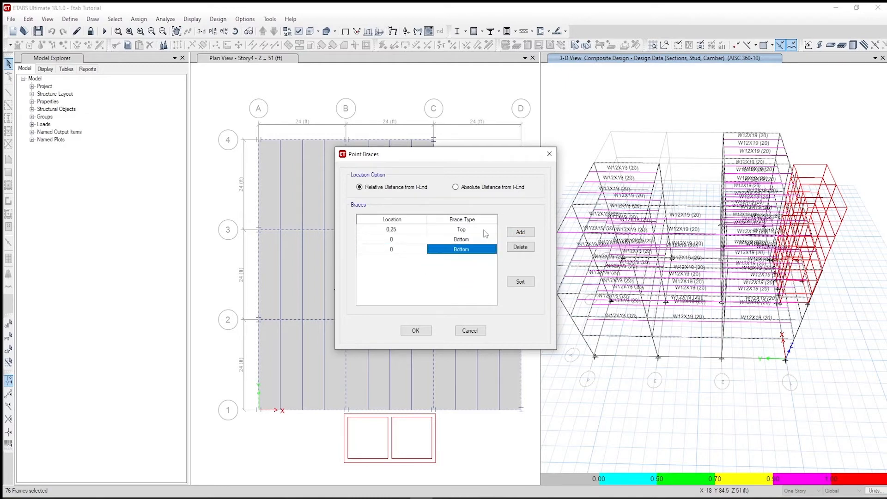
pyautogui.click(485, 230)
pyautogui.click(484, 231)
pyautogui.click(483, 243)
# - Enter the relative locations of the second and third point braces and apply the lateral bracing to the selected beams
pyautogui.click(398, 239)
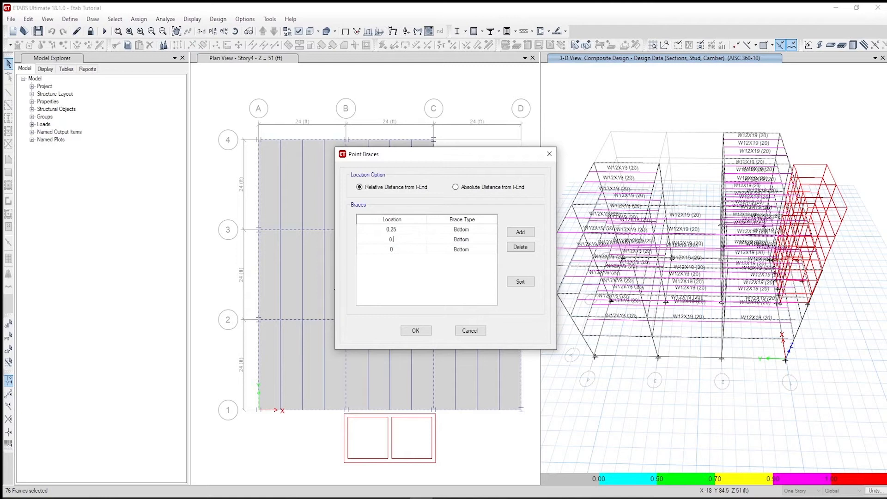
pyautogui.click(396, 249)
pyautogui.click(397, 250)
pyautogui.click(426, 332)
pyautogui.click(421, 293)
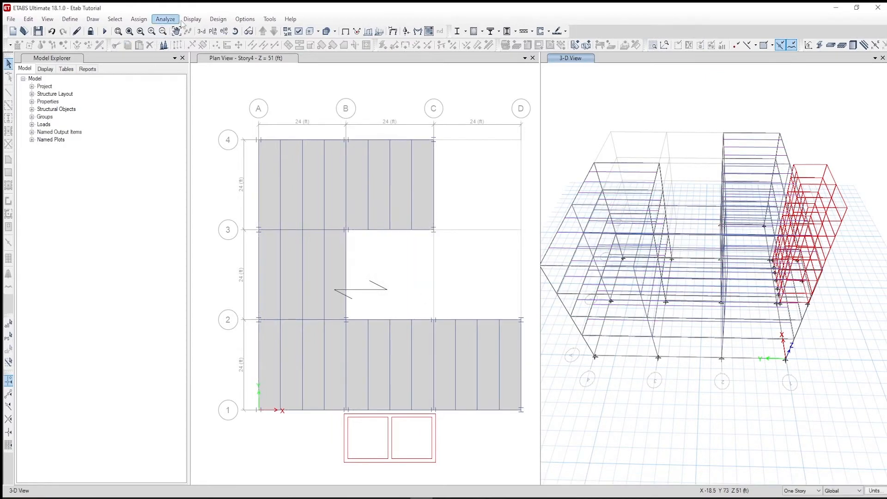
# - Narrow the Model Explorer to give the plan and 3-D views more room
pyautogui.click(217, 19)
pyautogui.click(217, 19)
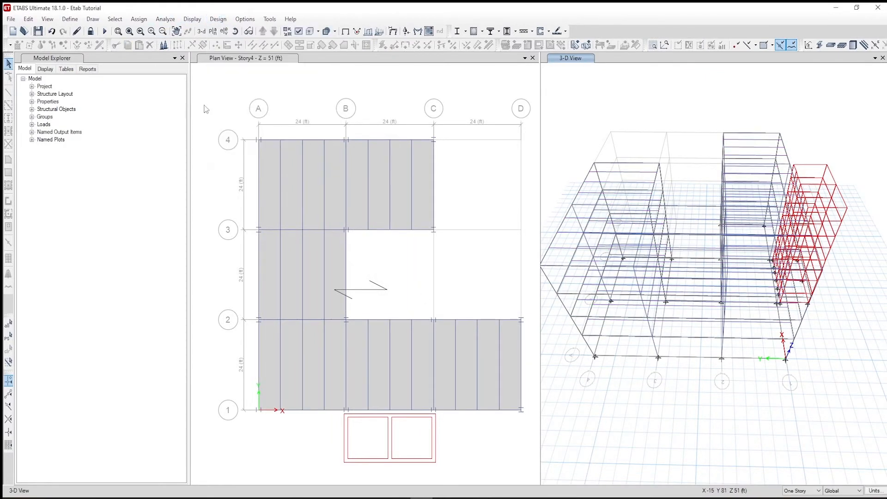
pyautogui.moveTo(190, 111); pyautogui.dragTo(111, 112)
# - Set the plan's scope to Similar Stories and select all frames with the AUTOLATBM section
pyautogui.click(811, 491)
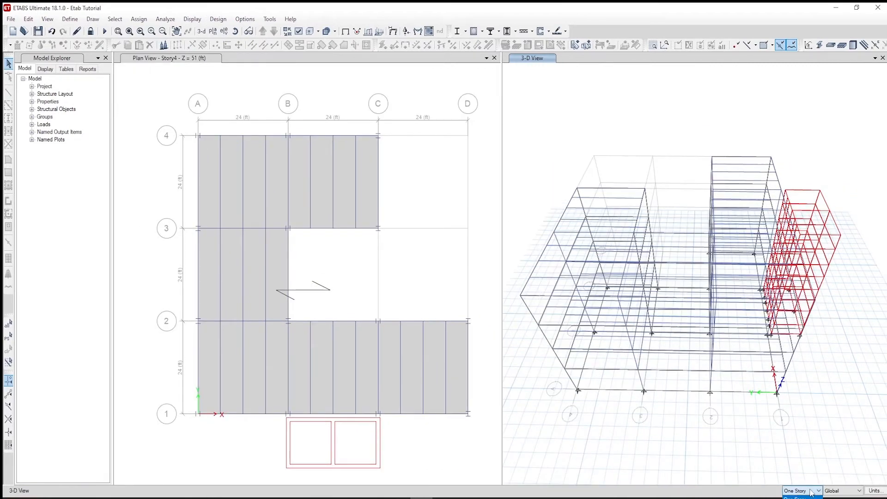
pyautogui.click(114, 19)
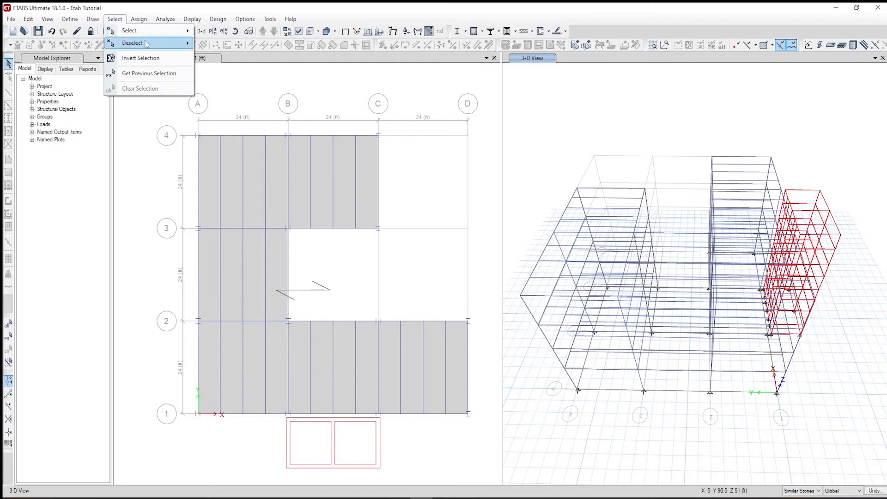
pyautogui.moveTo(138, 30)
pyautogui.moveTo(258, 115)
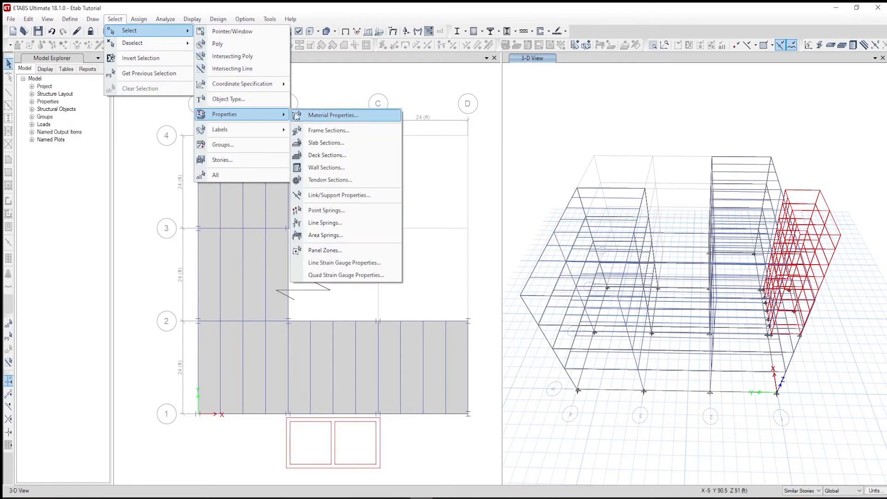
pyautogui.click(343, 131)
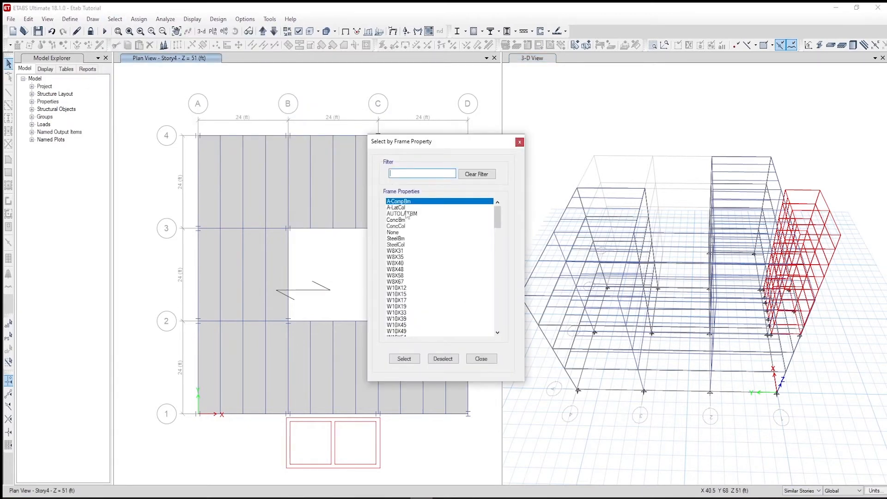
pyautogui.click(406, 213)
pyautogui.click(404, 358)
pyautogui.click(481, 358)
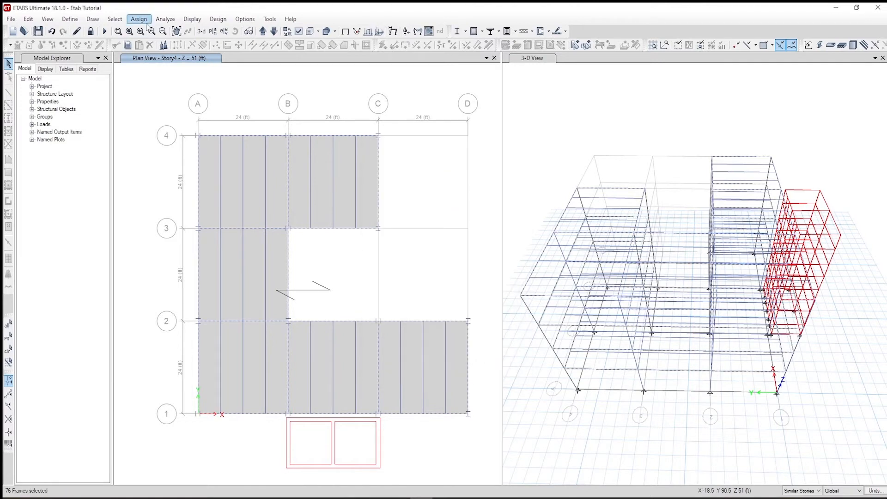
# - Specify user-defined lateral bracing for the selected beams and add three point braces
pyautogui.click(218, 19)
pyautogui.moveTo(259, 30)
pyautogui.click(389, 62)
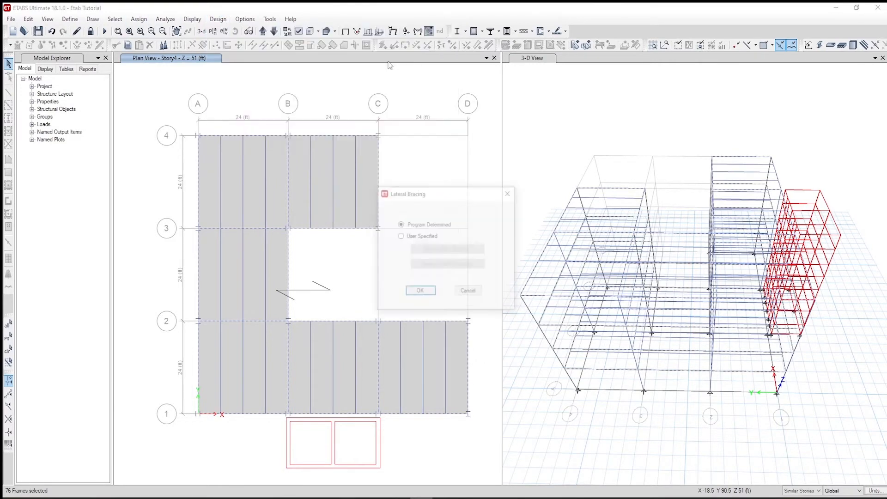
pyautogui.click(401, 236)
pyautogui.click(447, 248)
pyautogui.click(510, 234)
pyautogui.click(514, 235)
pyautogui.click(516, 235)
# - Set the brace type of all three point braces to Bottom
pyautogui.click(471, 233)
pyautogui.click(471, 244)
pyautogui.click(471, 241)
pyautogui.click(472, 254)
pyautogui.click(471, 250)
pyautogui.click(471, 251)
pyautogui.click(462, 264)
# - Locate the point braces at relative distances 0.25, 0.5 and 0.75 from the I-end and apply the bracing
pyautogui.click(396, 229)
pyautogui.press('Tab')
pyautogui.press('Tab')
pyautogui.write('.')
pyautogui.write('5')
pyautogui.press('Tab')
pyautogui.press('Tab')
pyautogui.write('0')
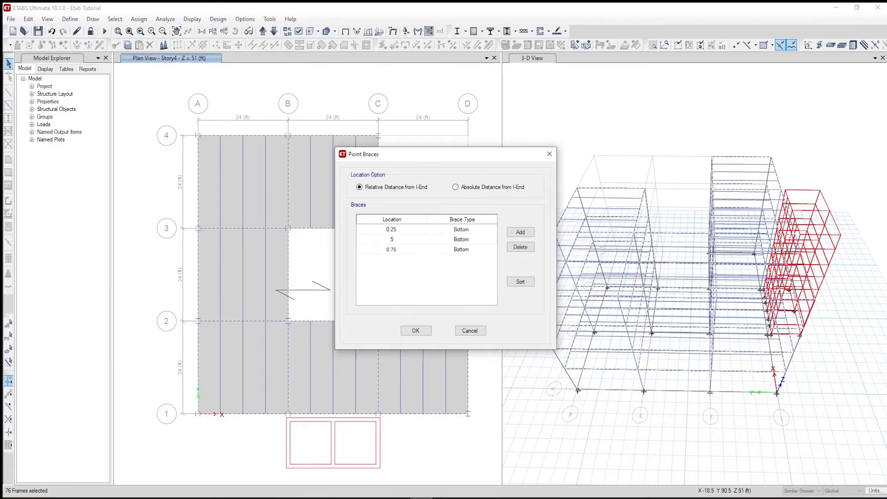
pyautogui.click(415, 330)
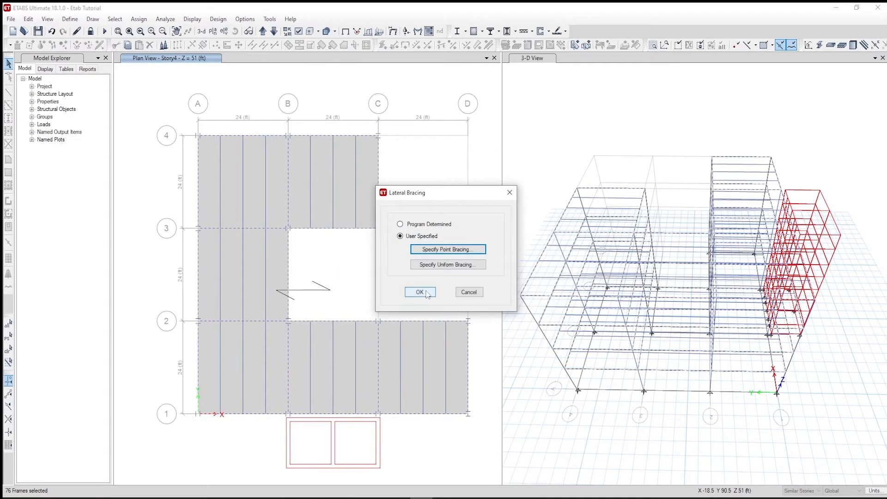
pyautogui.click(420, 292)
# - Confirm AISC 360-10 as the design code in the steel frame design preferences
pyautogui.click(221, 20)
pyautogui.moveTo(249, 30)
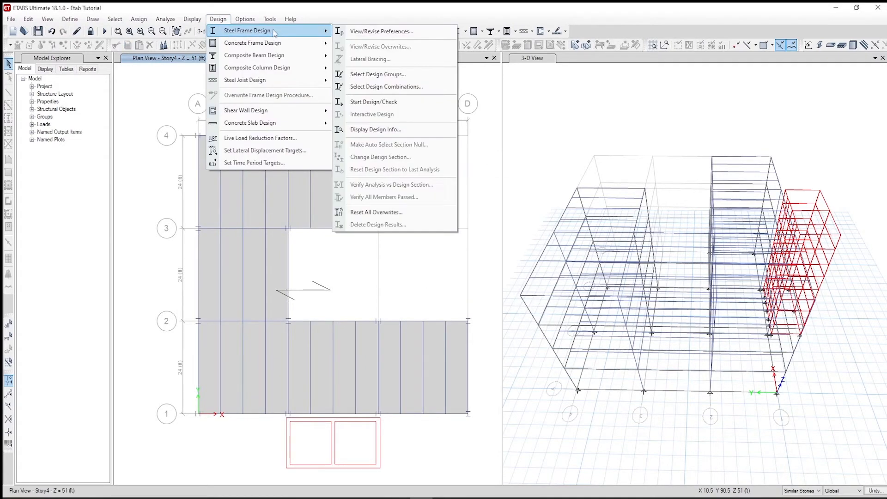
pyautogui.click(394, 32)
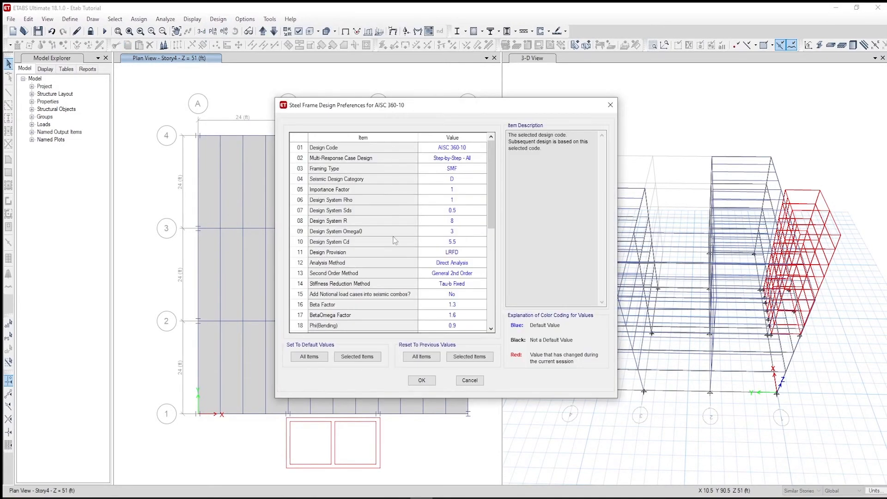
pyautogui.click(462, 149)
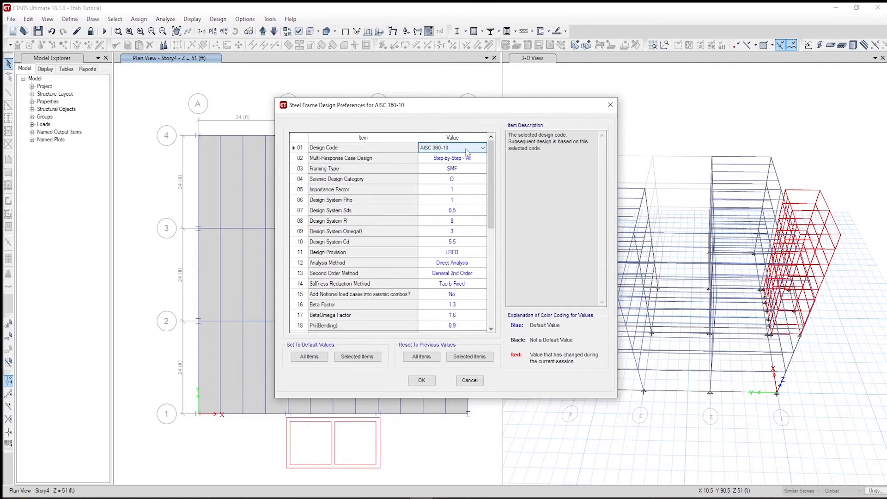
pyautogui.click(422, 380)
# - Save the model under the new file name Etab Tutorial2
pyautogui.click(11, 19)
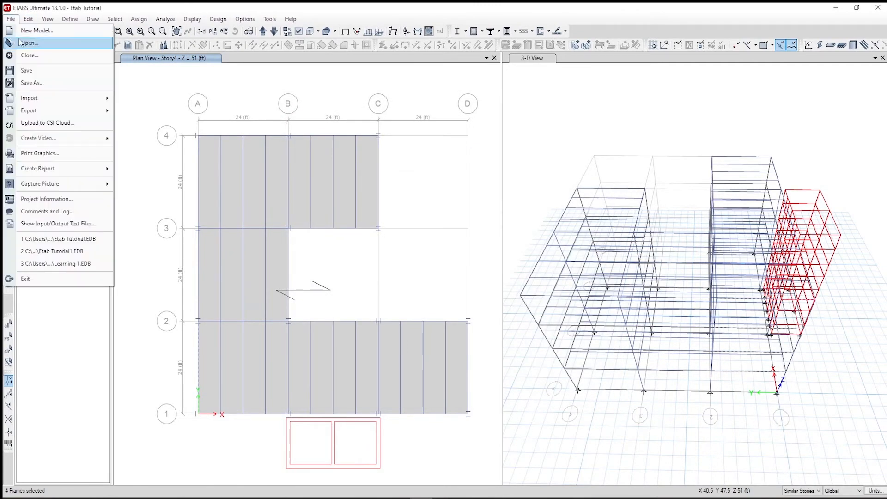
pyautogui.click(83, 88)
pyautogui.click(242, 221)
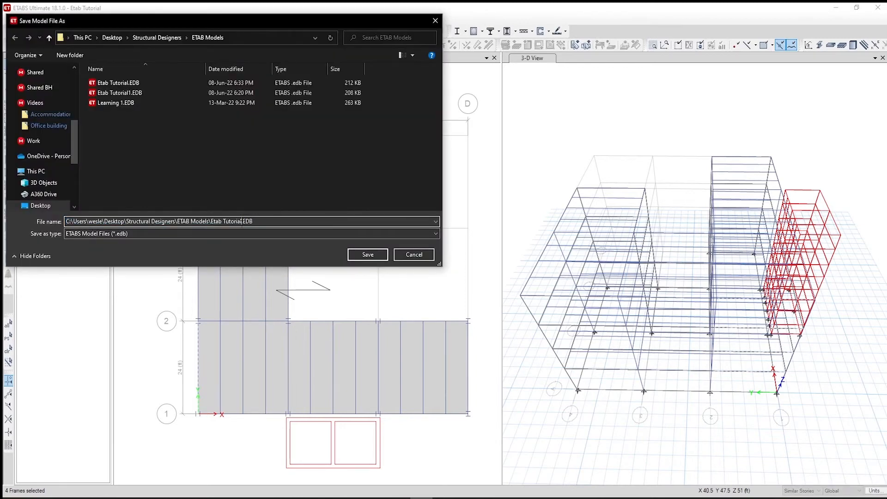
pyautogui.click(365, 253)
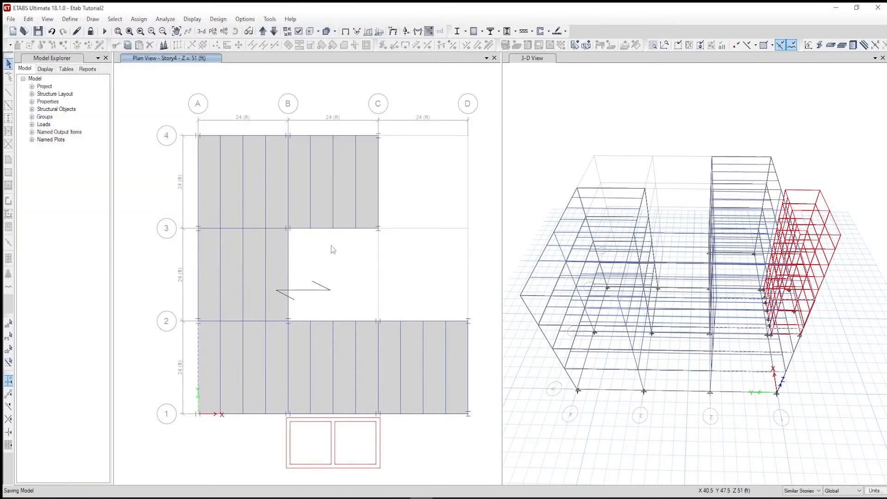
# - Run the analysis and show the undeformed shape in the default 3-D view
pyautogui.click(105, 32)
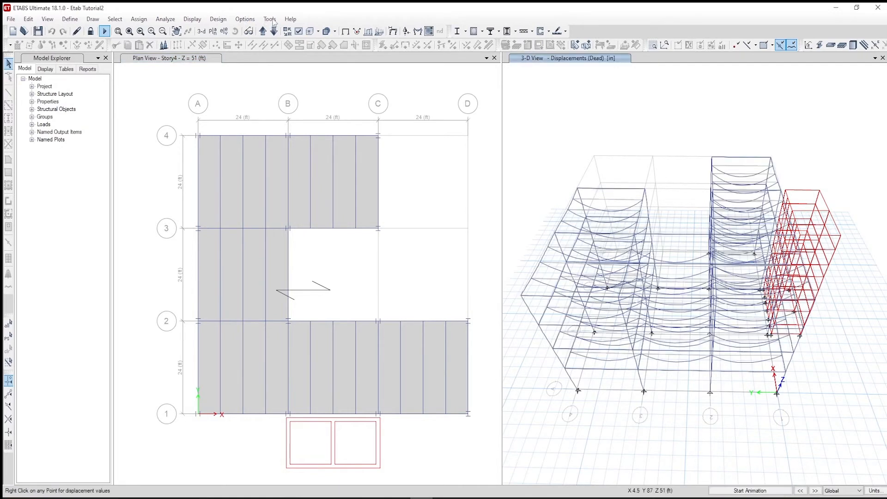
pyautogui.click(203, 32)
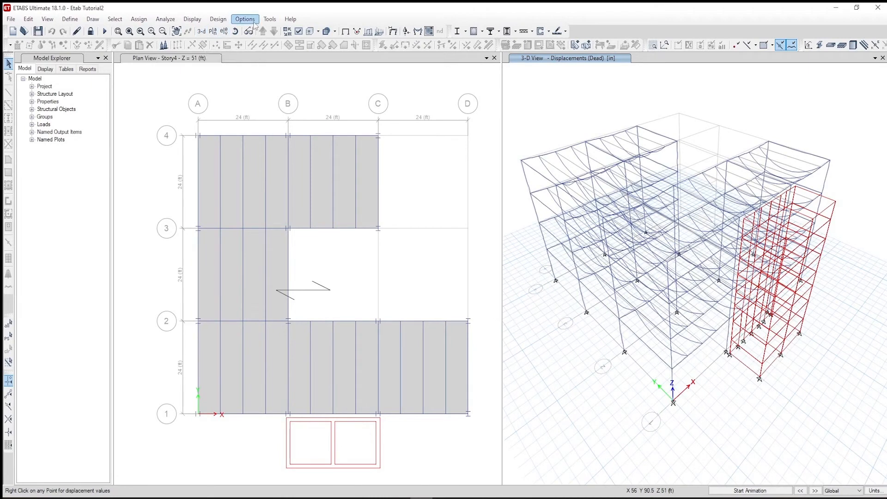
pyautogui.click(345, 31)
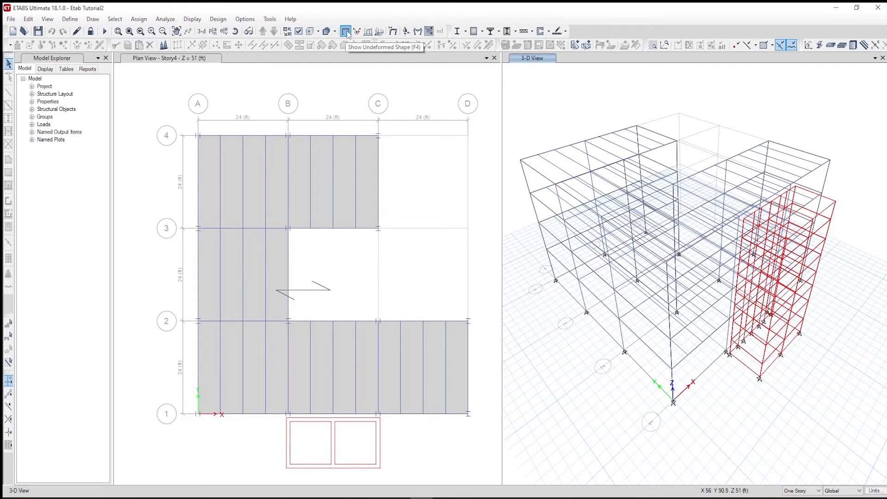
# - Run the steel frame design check without reiterating the analysis and design
pyautogui.click(218, 19)
pyautogui.moveTo(323, 35)
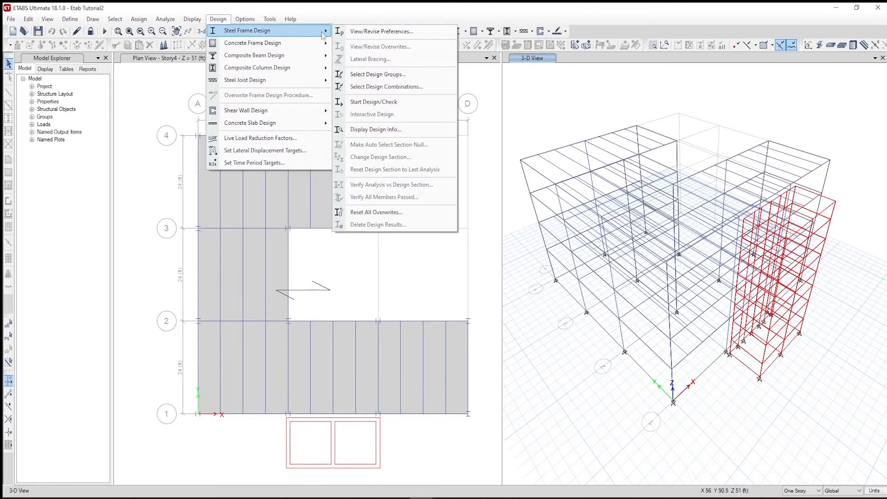
pyautogui.click(377, 104)
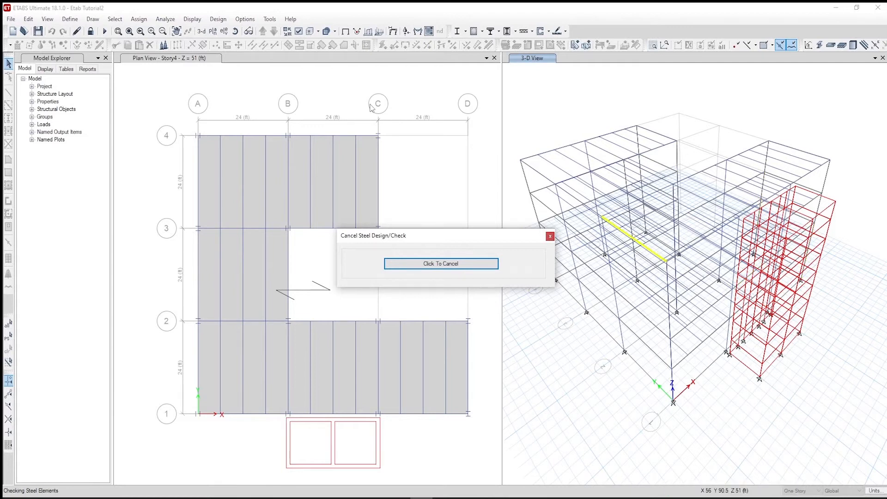
pyautogui.click(517, 290)
pyautogui.click(518, 289)
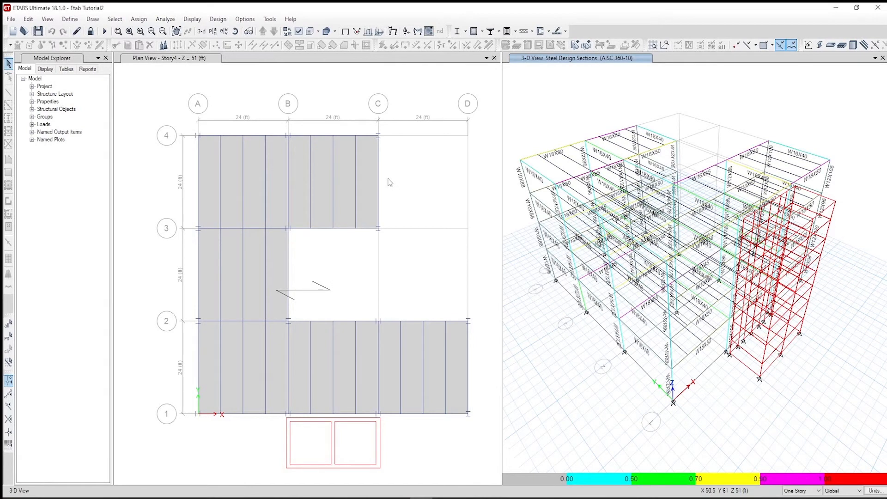
# - Display the steel design output as P-M Ratio Colors & Values on the Story4 plan
pyautogui.click(181, 59)
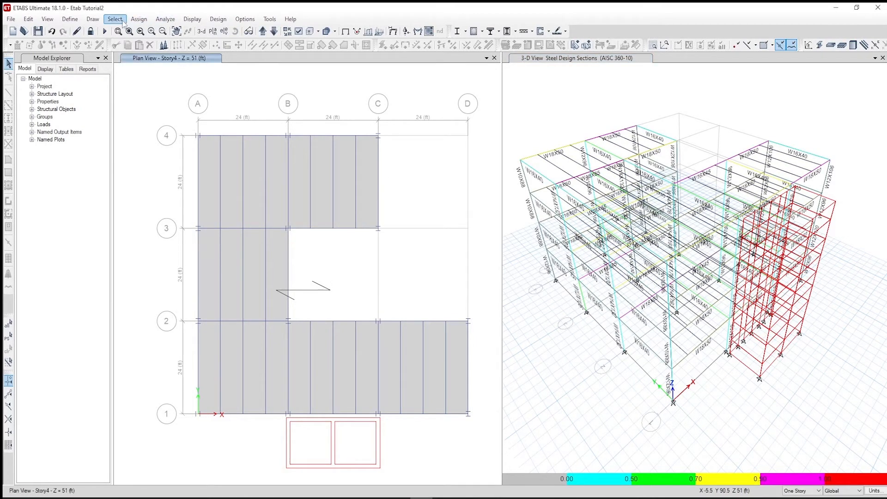
pyautogui.click(219, 19)
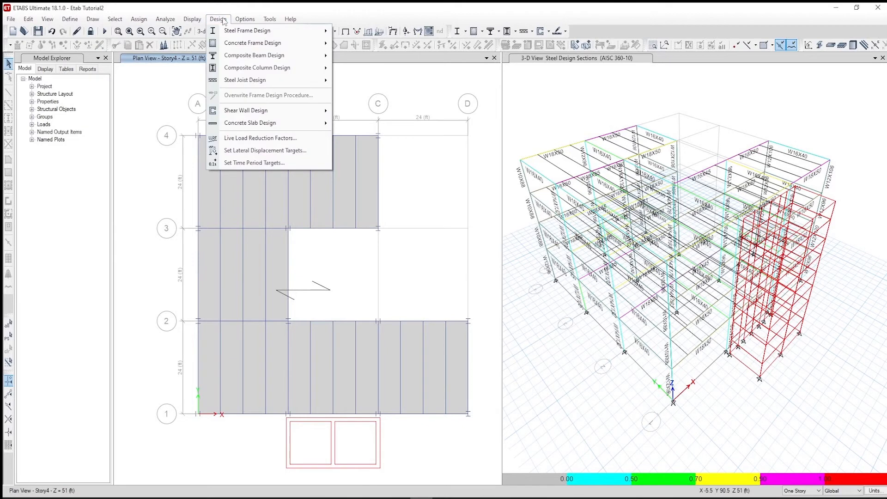
pyautogui.moveTo(260, 34)
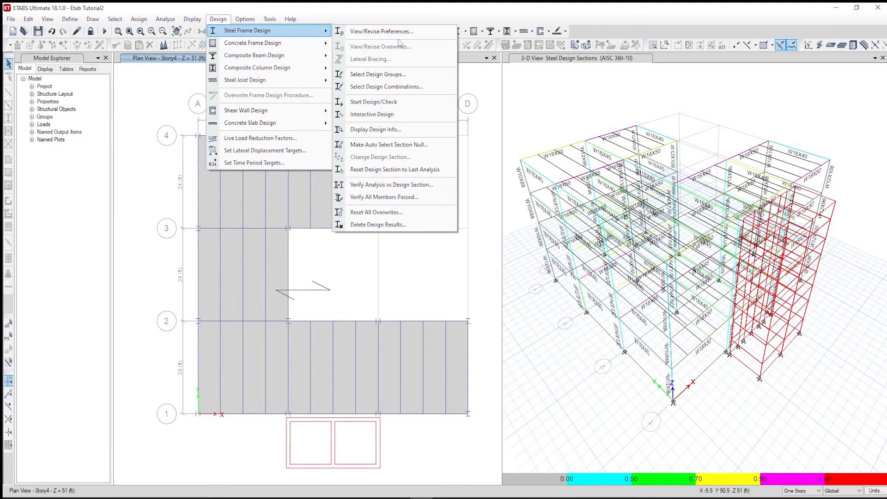
pyautogui.click(395, 130)
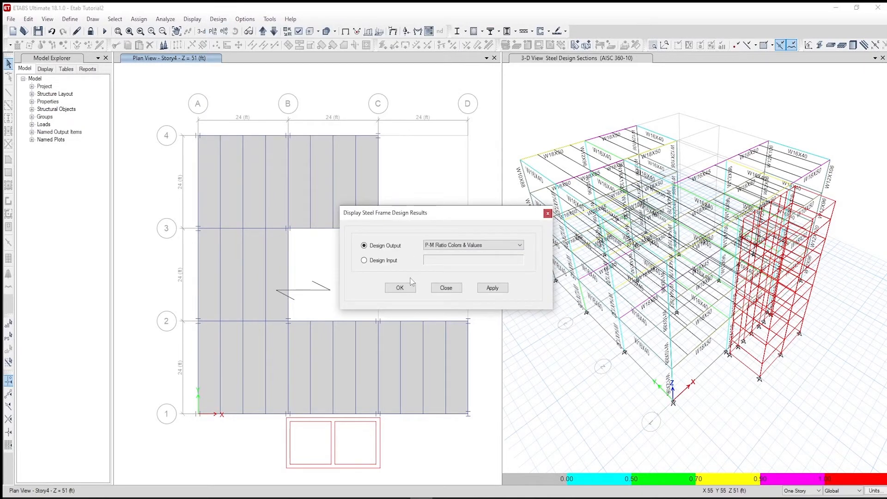
pyautogui.click(465, 249)
pyautogui.click(466, 249)
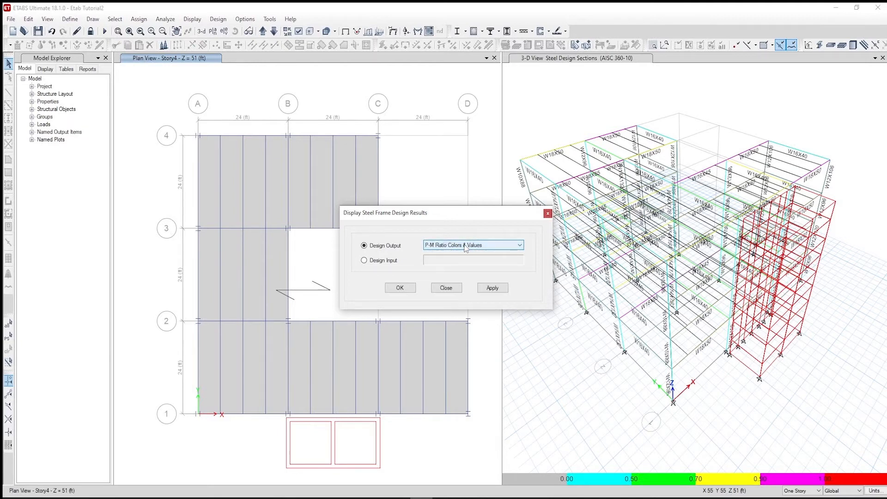
pyautogui.click(400, 288)
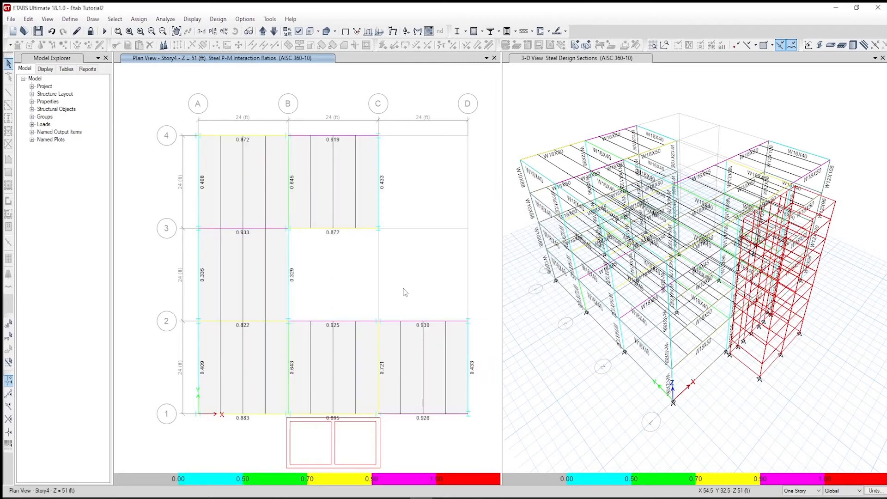
# - Examine the stress check and detailed design report of the Story4 beam on grid C between grids 3 and 4
pyautogui.moveTo(381, 197)
pyautogui.rightClick(381, 196)
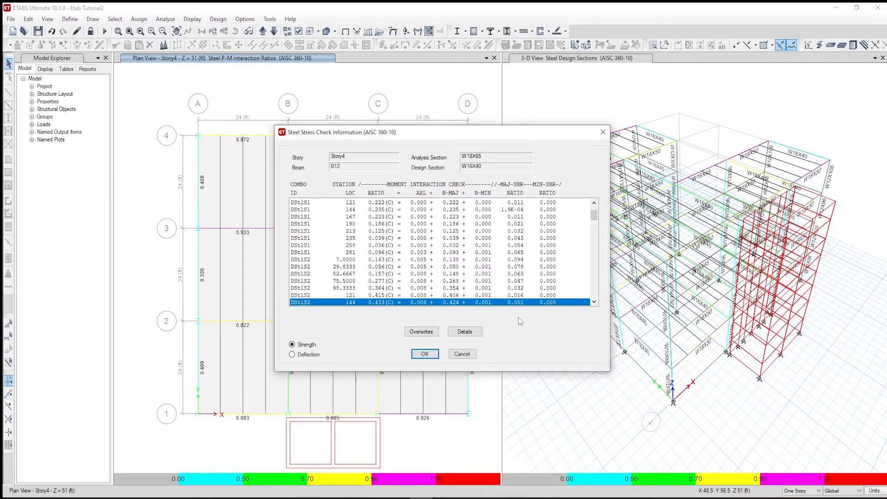
pyautogui.click(470, 332)
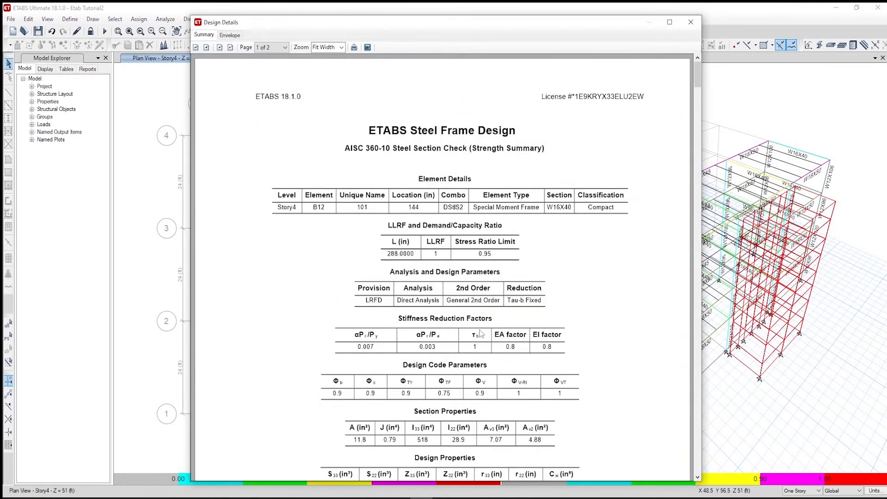
pyautogui.moveTo(697, 87)
pyautogui.mouseDown()
pyautogui.moveTo(685, 368)
pyautogui.moveTo(683, 78)
pyautogui.mouseUp()
pyautogui.click(685, 24)
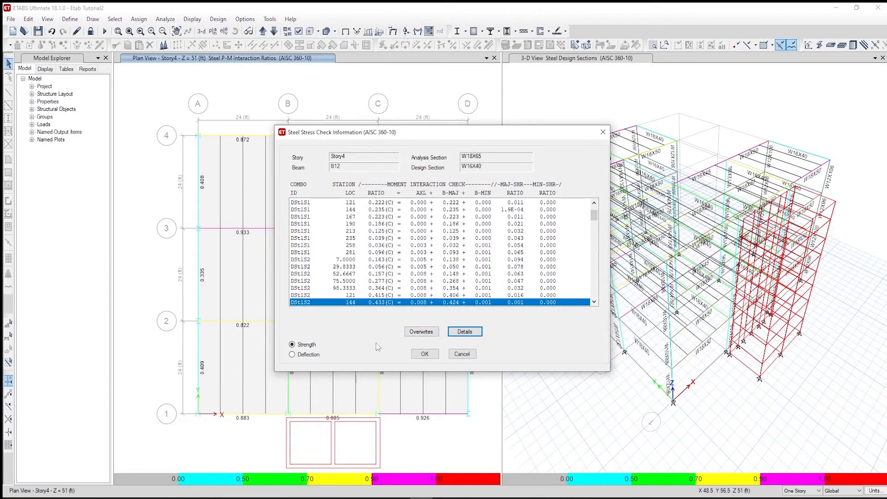
pyautogui.click(462, 354)
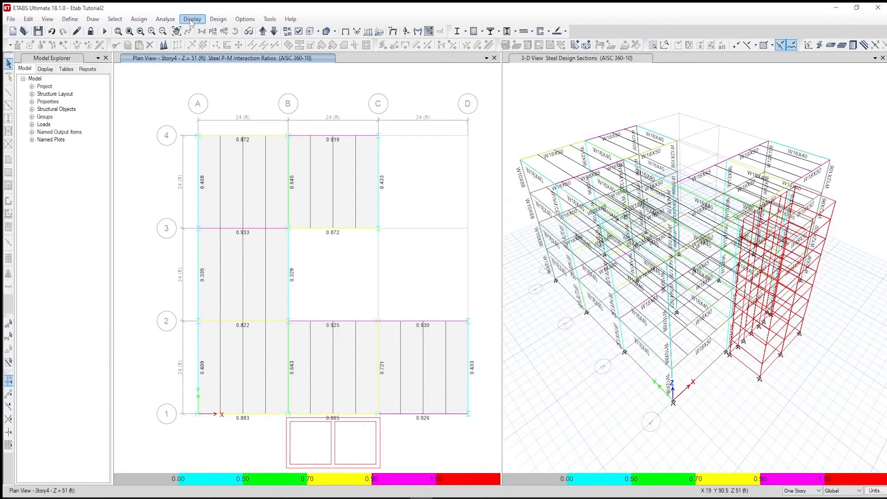
# - Show the undeformed shape on the Story4 plan and run the steel frame design check, reiterating analysis and design twice
pyautogui.click(191, 20)
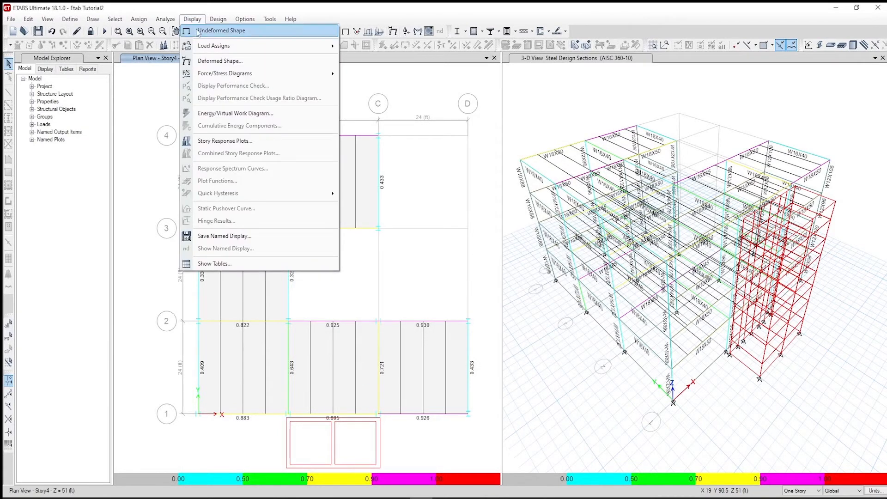
pyautogui.click(206, 31)
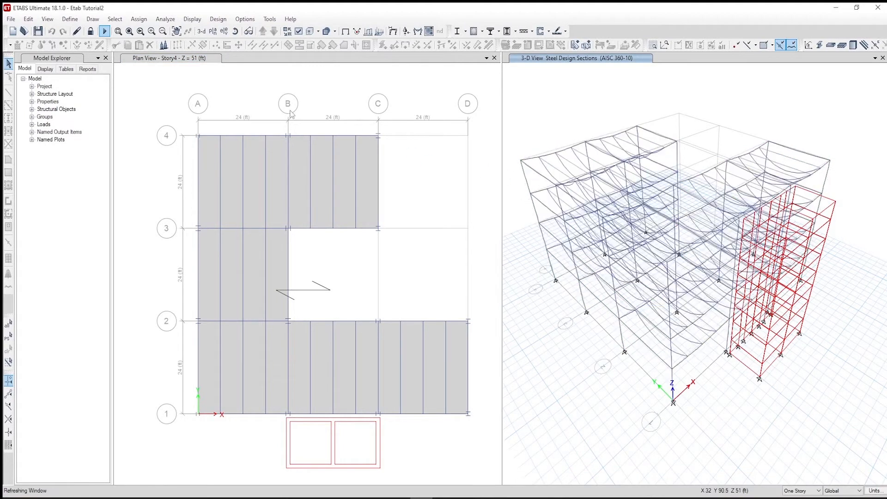
pyautogui.click(219, 19)
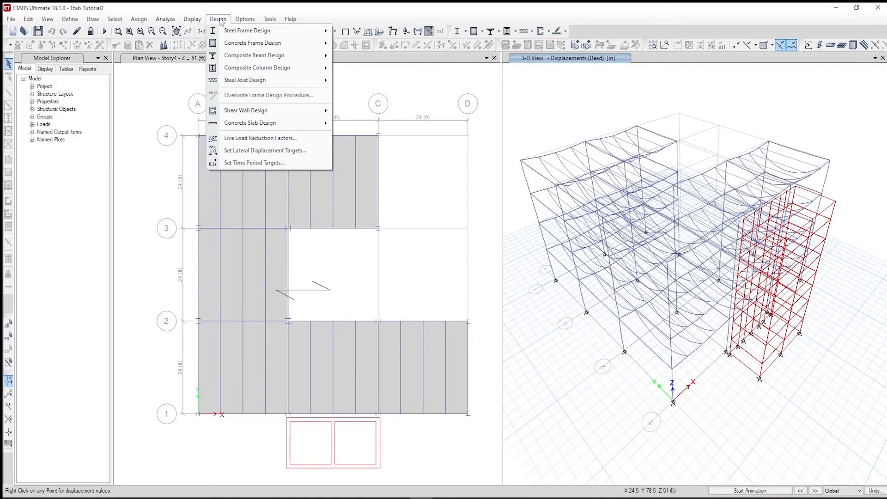
pyautogui.moveTo(303, 32)
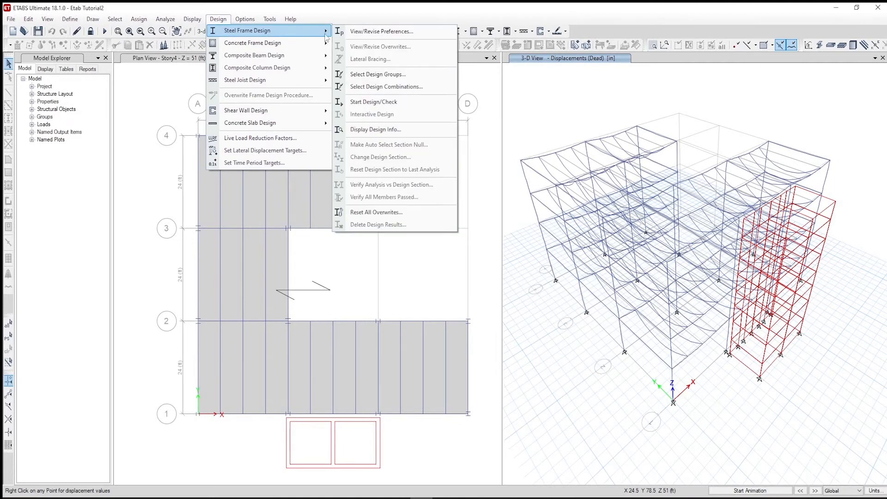
pyautogui.click(401, 103)
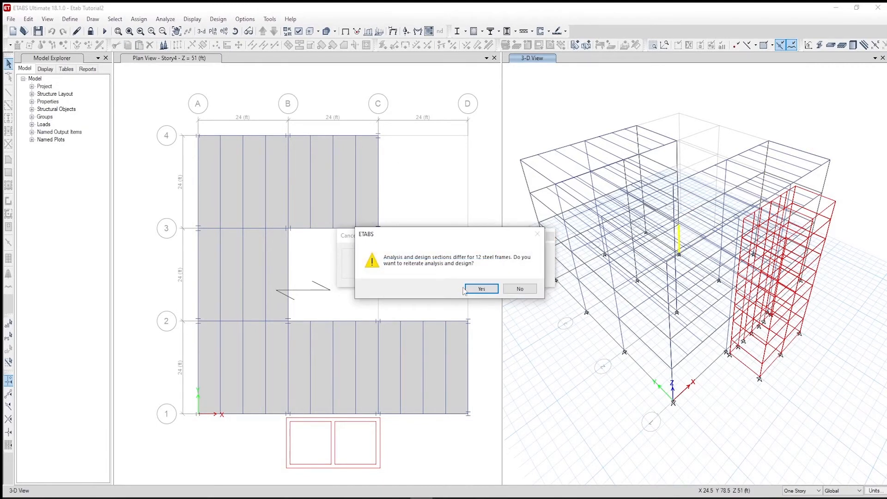
pyautogui.click(466, 288)
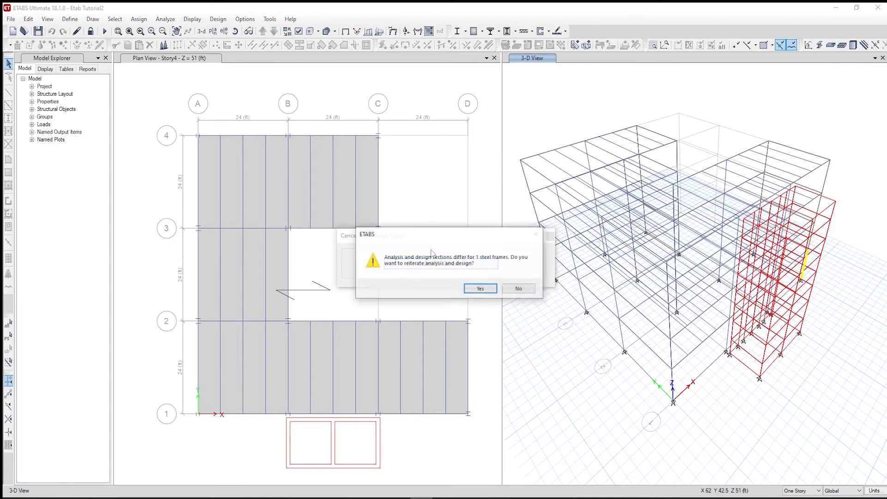
pyautogui.click(478, 289)
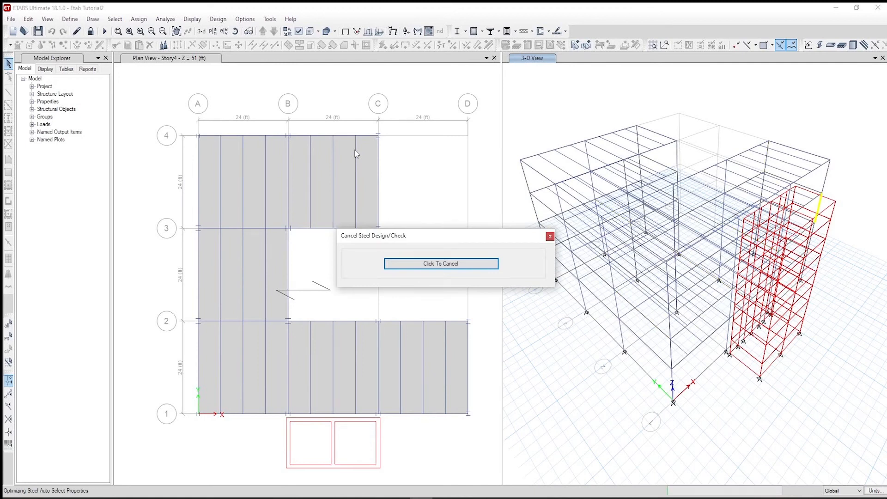
# - Unlock the model, deleting its analysis results, and rerun the analysis and the steel frame design check
pyautogui.click(90, 31)
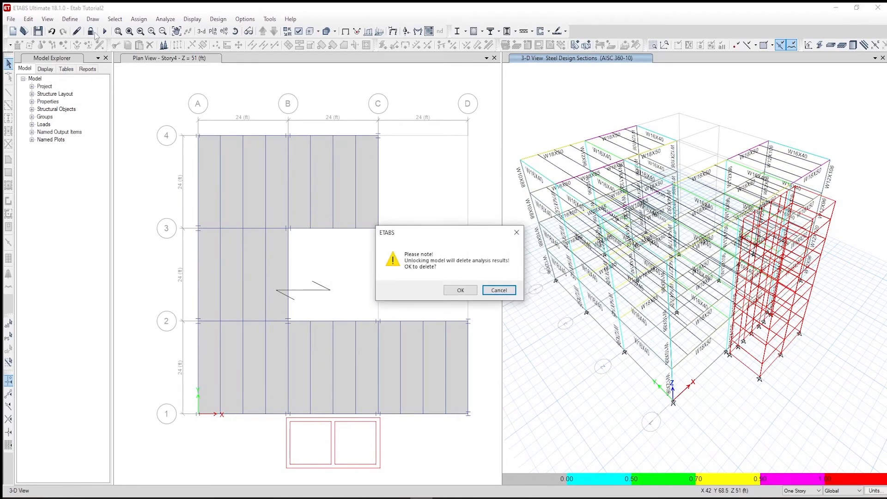
pyautogui.click(460, 290)
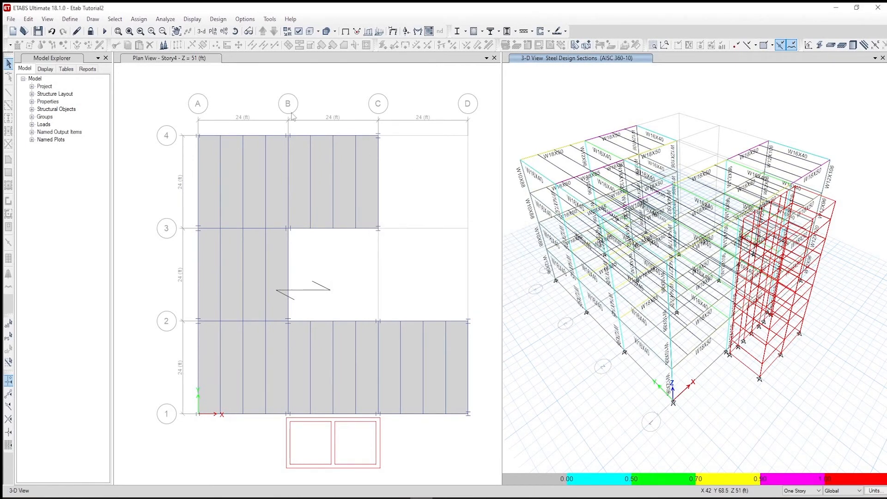
pyautogui.click(104, 31)
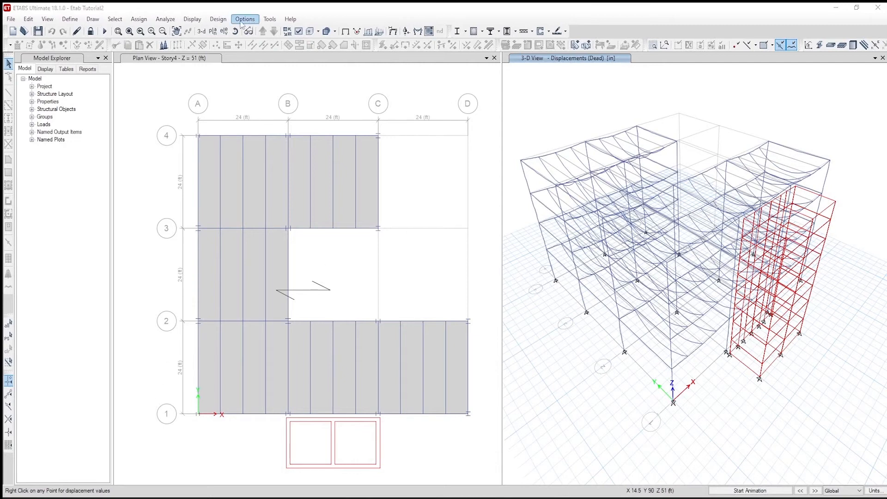
pyautogui.click(218, 19)
pyautogui.moveTo(225, 30)
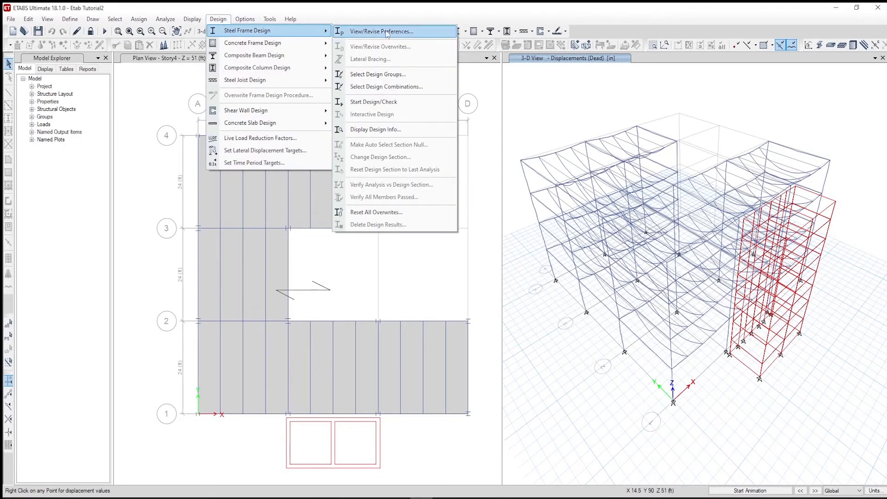
pyautogui.click(404, 102)
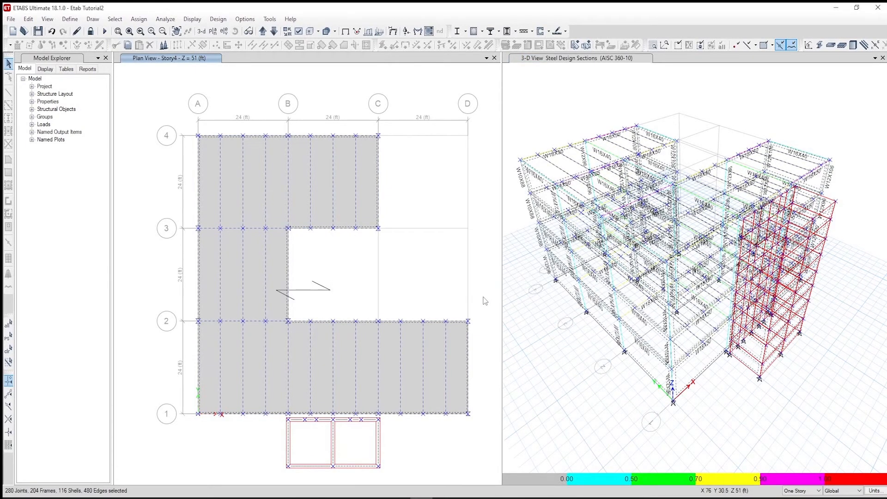
# - Verify that all steel frame members pass the design check
pyautogui.click(218, 19)
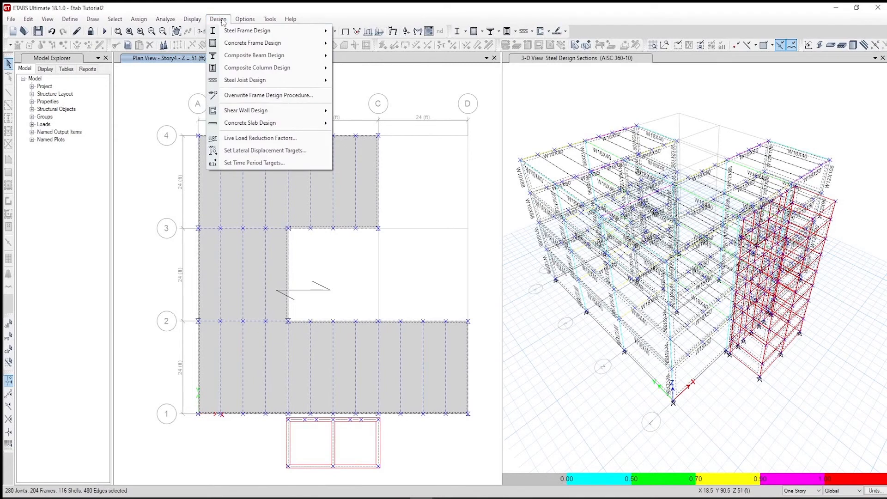
pyautogui.moveTo(324, 31)
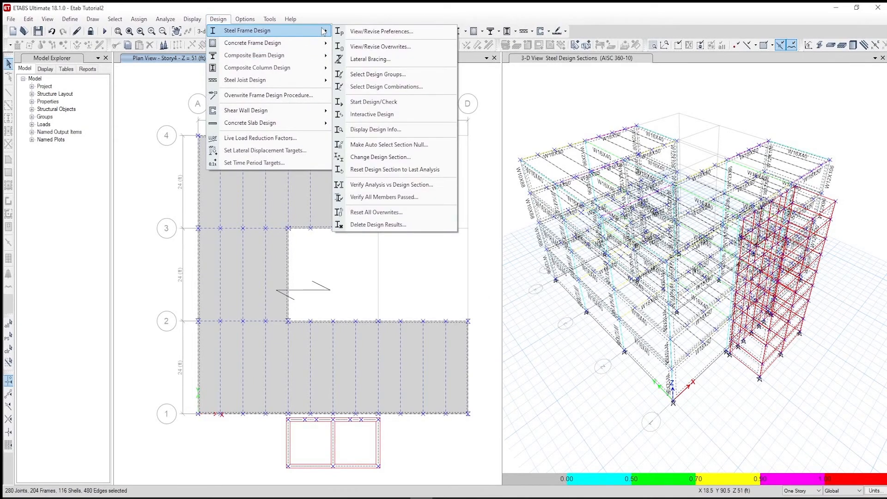
pyautogui.click(402, 198)
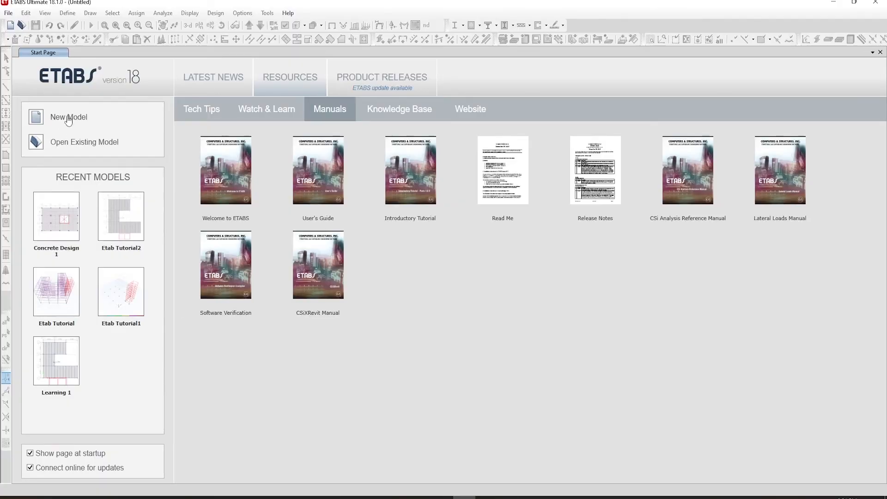
# - Start a new model using built-in settings with U.S. Customary units, AISC14 sections, AISC 360-10 and ACI 318-11
pyautogui.click(69, 119)
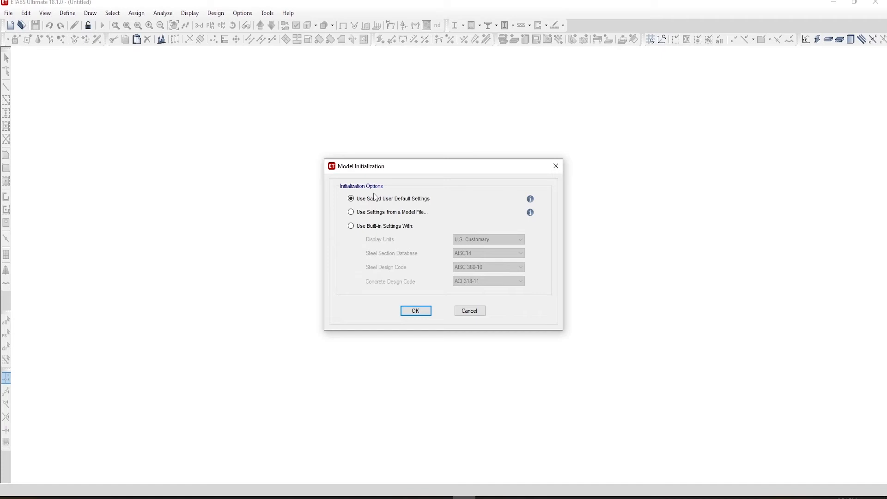
pyautogui.click(376, 228)
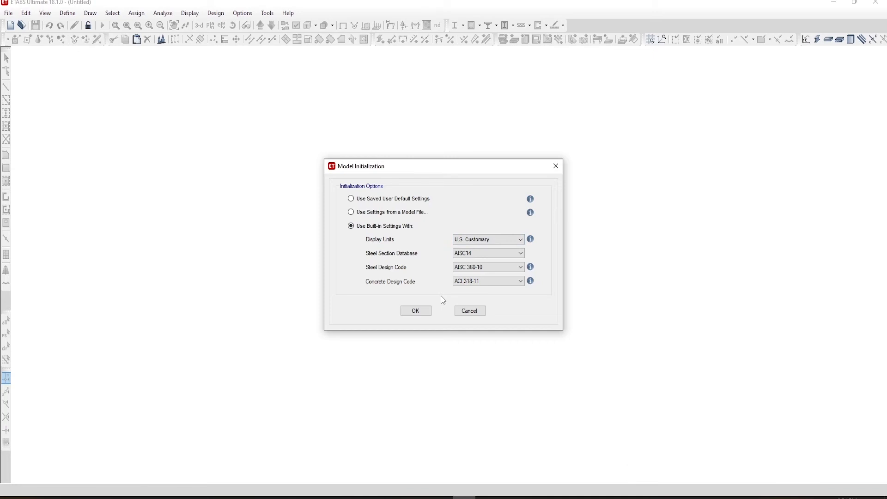
pyautogui.click(423, 312)
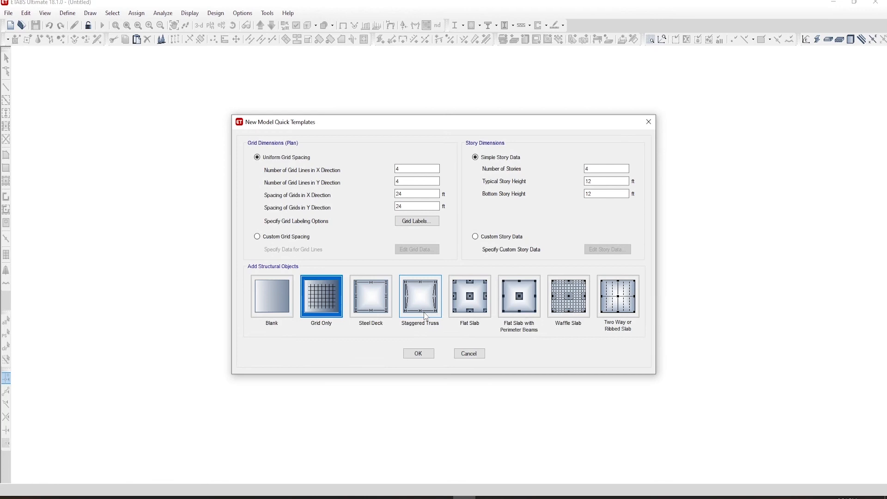
# - Set the template to 6 stories, 5 grid lines in the X direction and 18 ft grid spacing in Y
pyautogui.doubleClick(586, 168)
pyautogui.write('6')
pyautogui.doubleClick(407, 169)
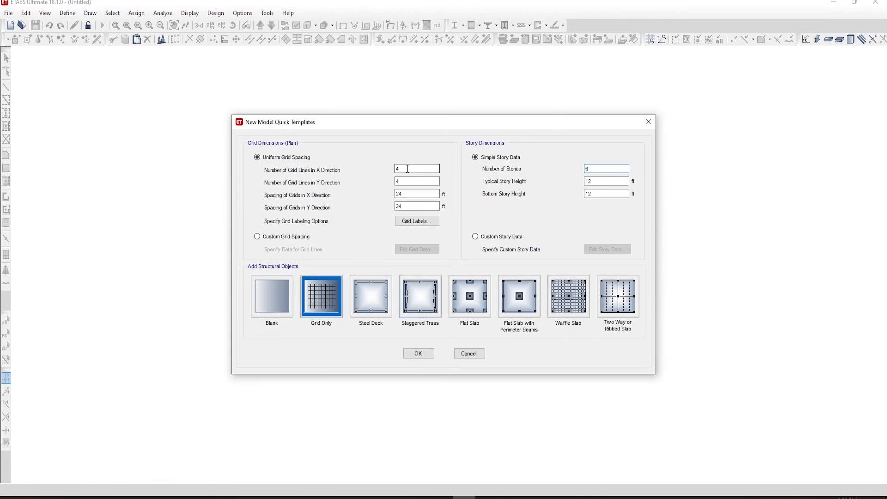
pyautogui.write('5')
pyautogui.click(411, 193)
pyautogui.doubleClick(400, 206)
pyautogui.write('18')
# - Choose the Flat Slab with Perimeter Beams template and set the drop panel size to 6 ft
pyautogui.click(527, 301)
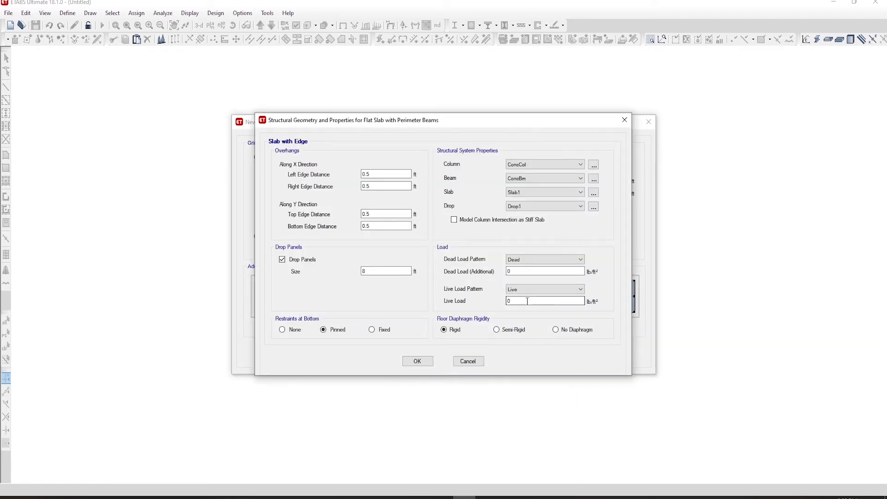
pyautogui.moveTo(384, 274); pyautogui.dragTo(353, 270)
pyautogui.write('6')
# - For the template's columns, add a concrete rectangular section named Concrete Column with a depth of 24 in
pyautogui.click(594, 165)
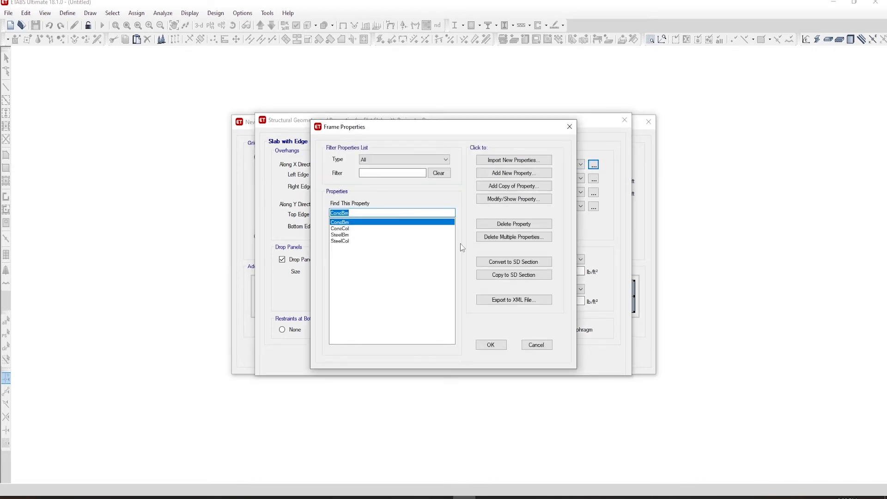
pyautogui.click(514, 174)
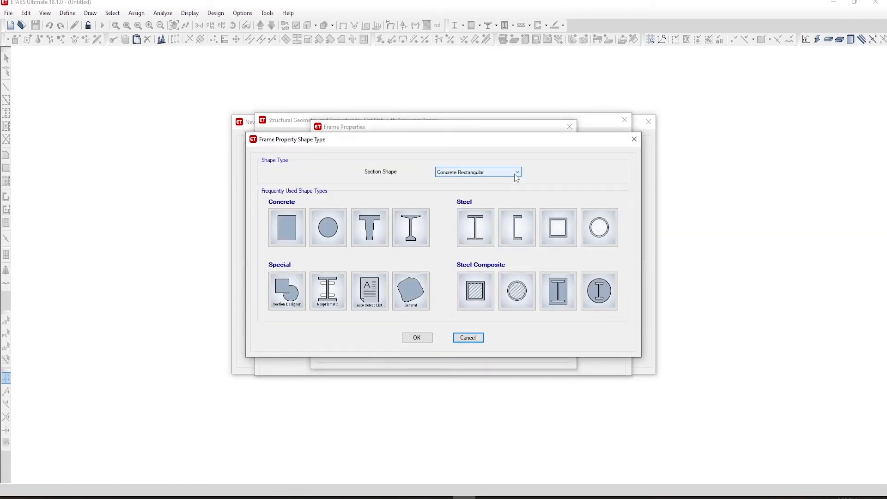
pyautogui.click(290, 231)
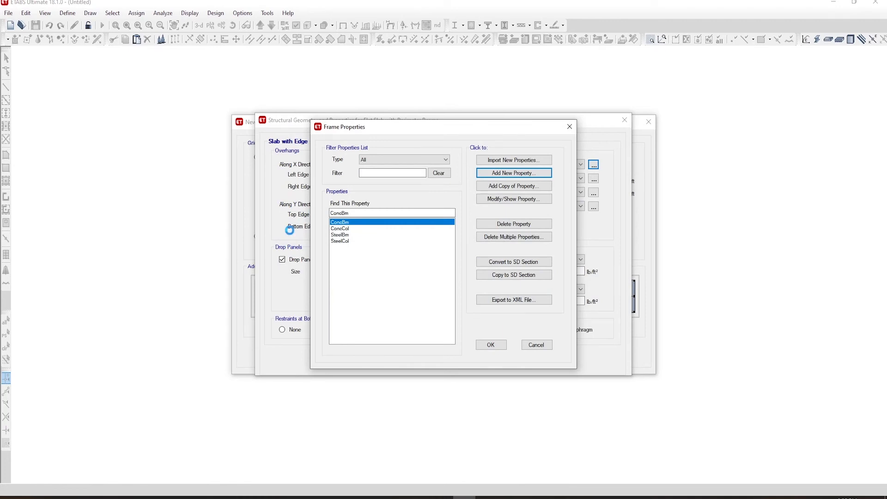
pyautogui.write('Concrete Column')
pyautogui.moveTo(437, 267); pyautogui.dragTo(426, 268)
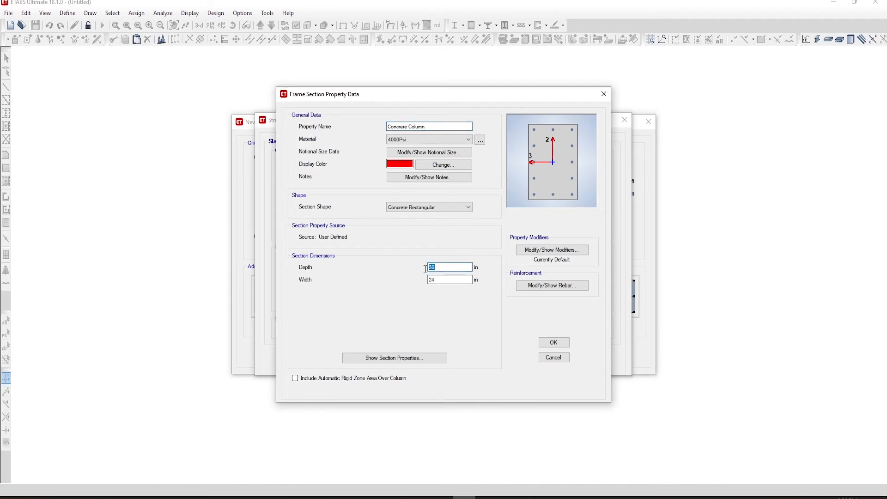
pyautogui.write('24')
# - Accept the column section's default stiffness modifiers and reinforcement data, and assign Concrete Column as the template's column property
pyautogui.click(551, 249)
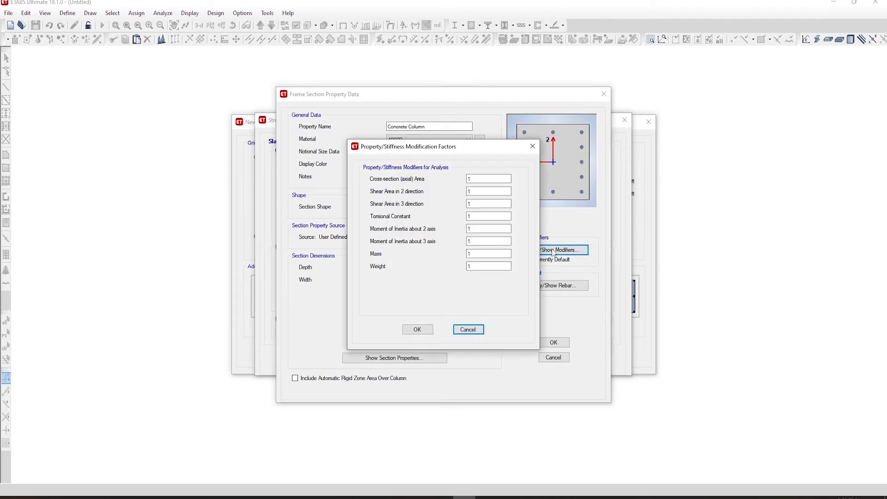
pyautogui.click(425, 330)
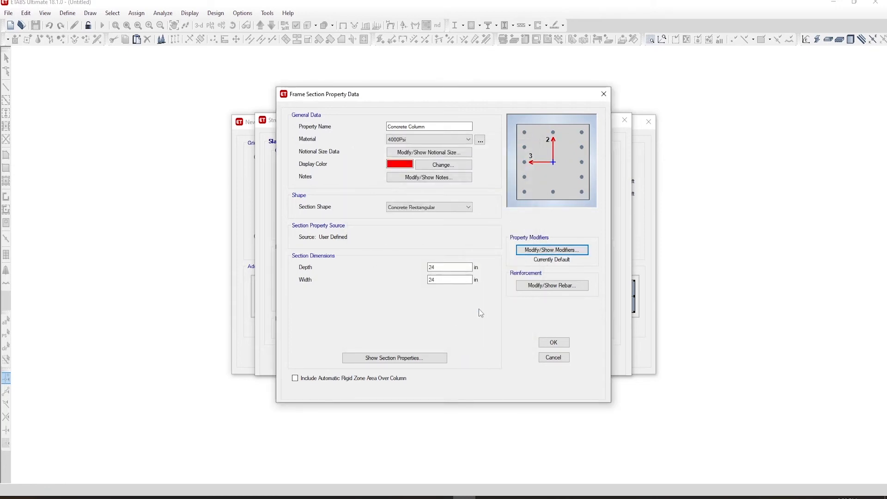
pyautogui.click(530, 290)
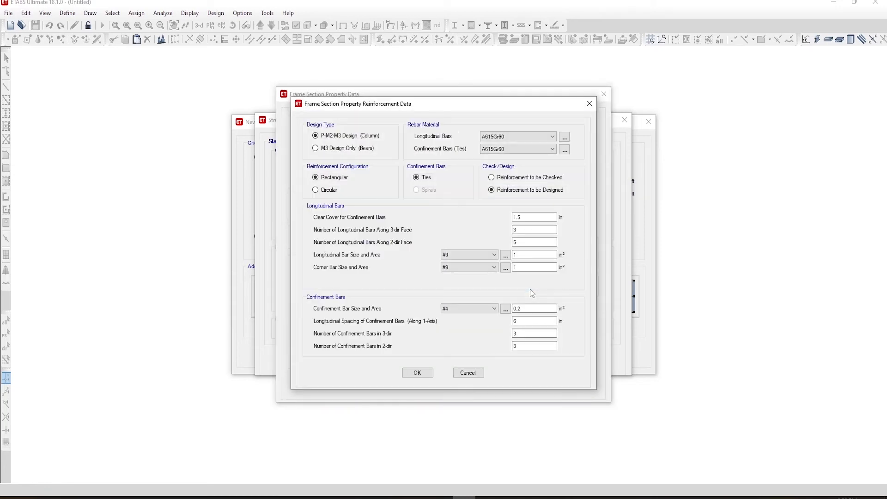
pyautogui.click(417, 372)
pyautogui.click(556, 342)
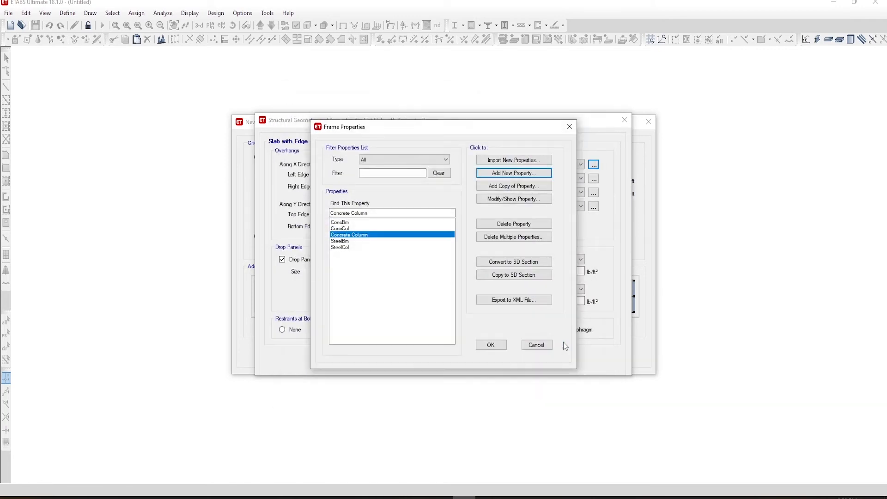
pyautogui.click(491, 346)
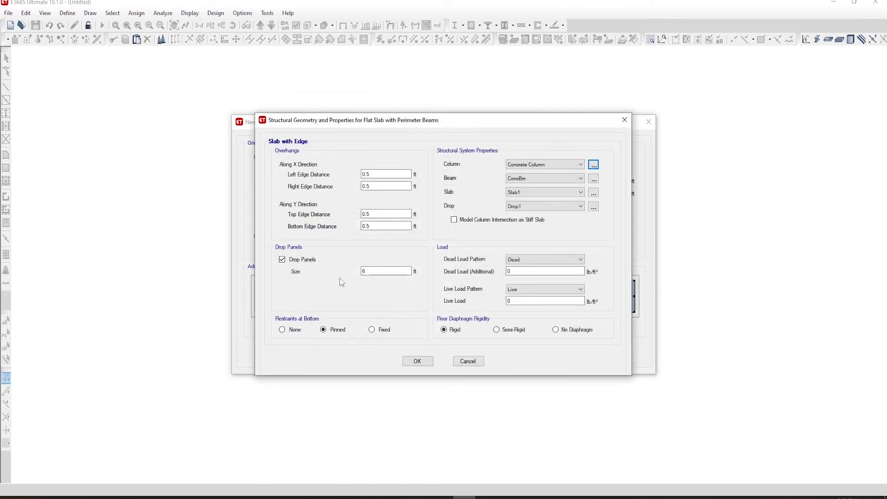
# - For the template's beams, add a concrete rectangular section named Concrete Beam with a depth of 30 in
pyautogui.click(593, 178)
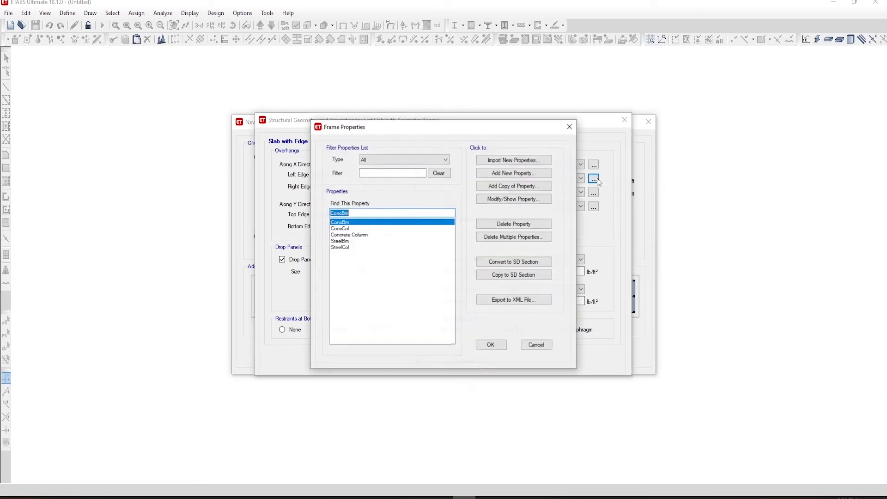
pyautogui.click(532, 172)
pyautogui.click(298, 231)
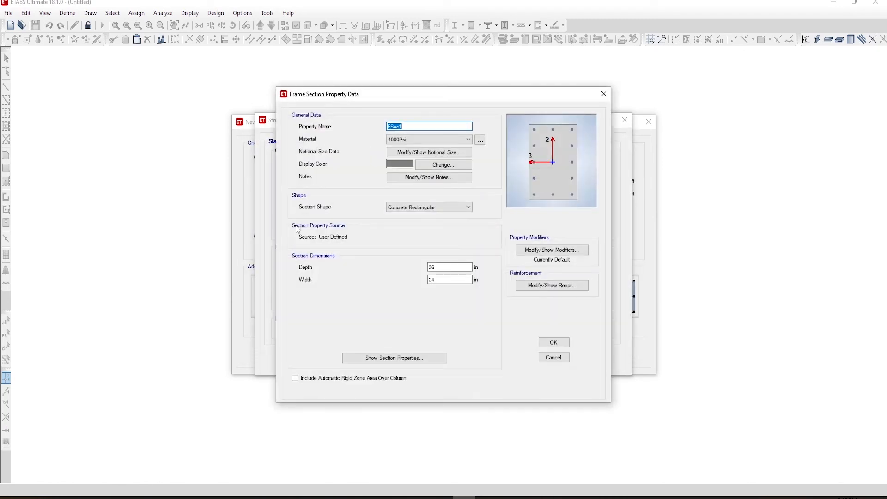
pyautogui.write('Concrete Beam')
pyautogui.click(440, 267)
pyautogui.press('BackSpace')
pyautogui.write('0')
# - Set the Concrete Beam reinforcement design type to M3 Design Only (Beam) and save the section
pyautogui.click(552, 285)
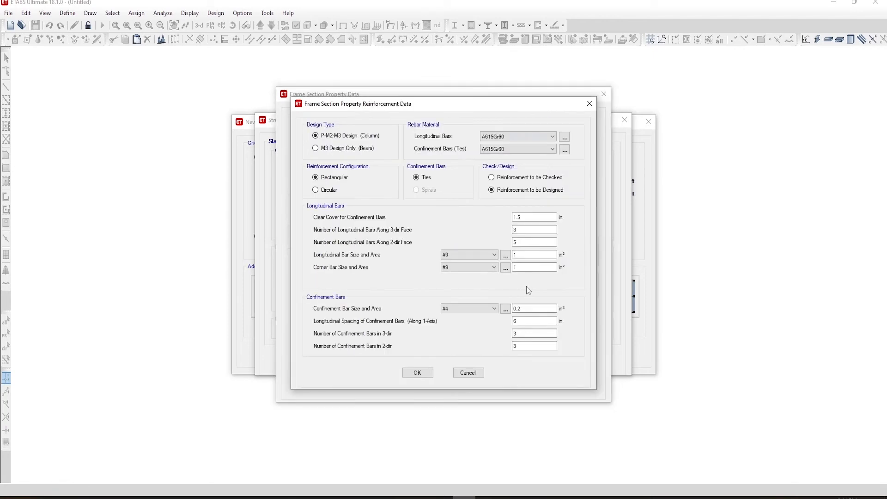
pyautogui.click(325, 148)
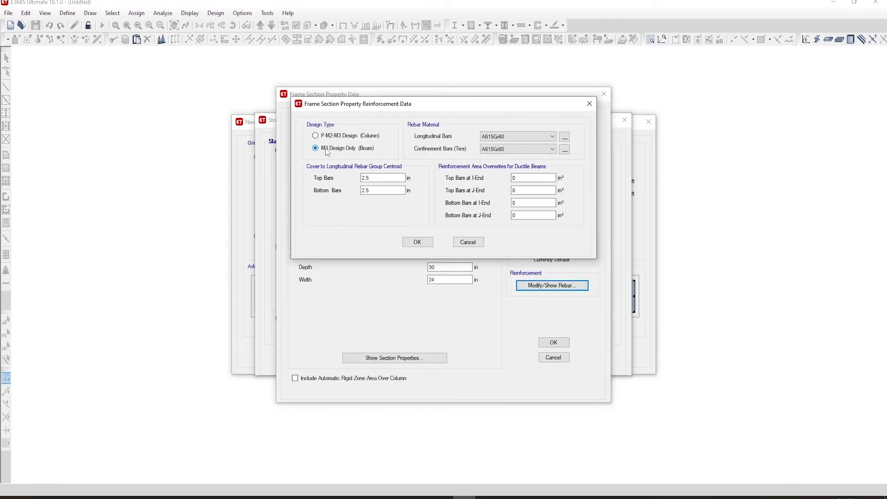
pyautogui.click(417, 242)
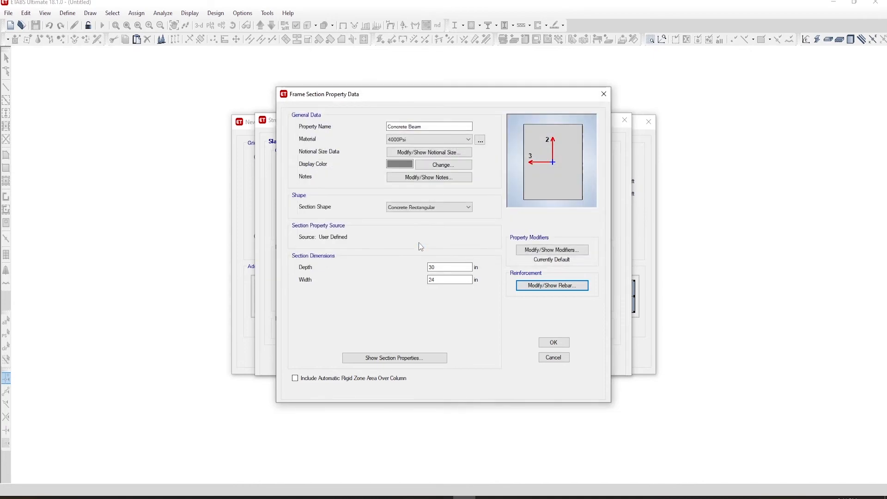
pyautogui.click(551, 343)
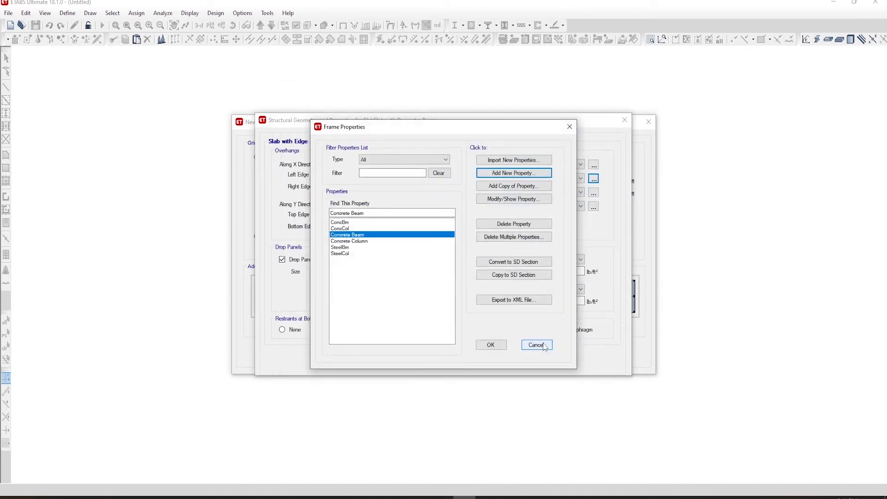
# - Assign Concrete Beam to the template's beams, with 25 lb/ft² additional dead load and 80 lb/ft² live load, and generate the flat slab model
pyautogui.click(491, 346)
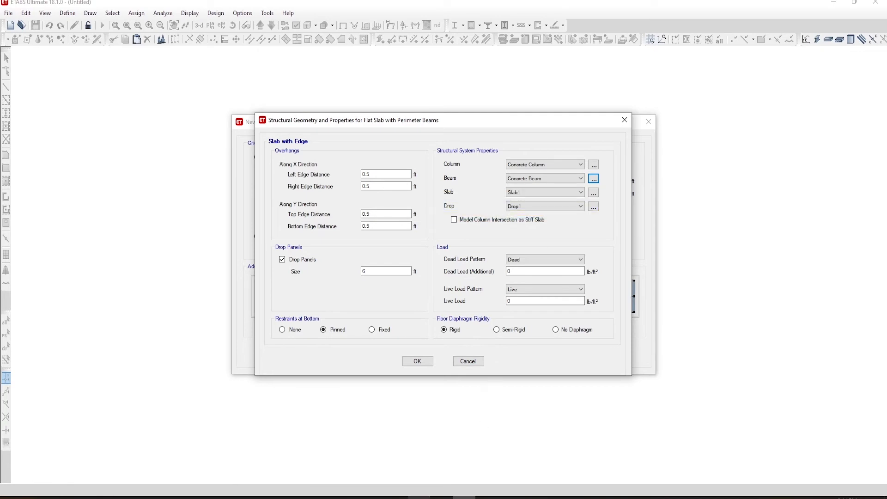
pyautogui.click(516, 271)
pyautogui.doubleClick(517, 271)
pyautogui.write('25')
pyautogui.doubleClick(510, 300)
pyautogui.write('80')
pyautogui.click(429, 361)
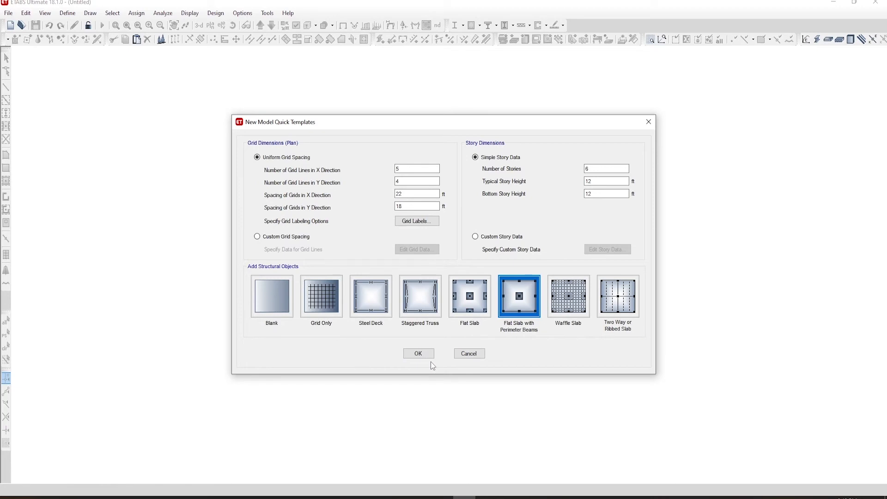
pyautogui.click(425, 355)
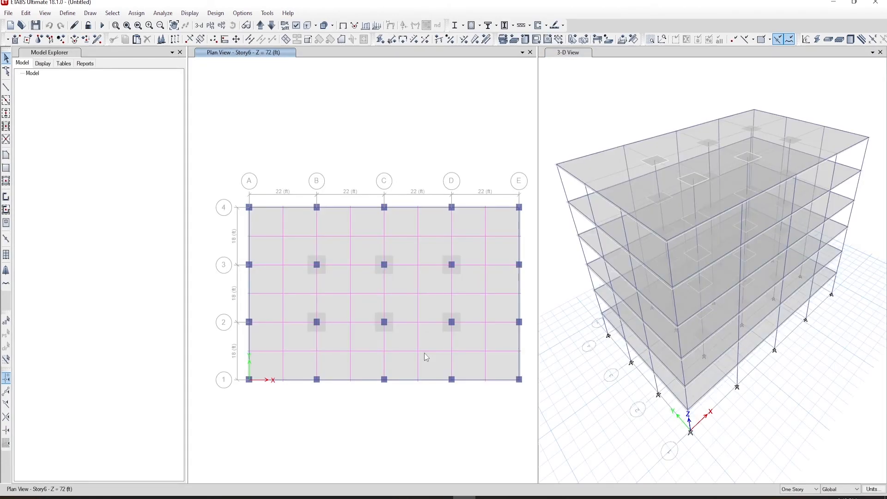
# - With edits applied to All Stories, draw a rectangular Opening in the slabs from grid point C-3 to grid point D-2
pyautogui.click(793, 489)
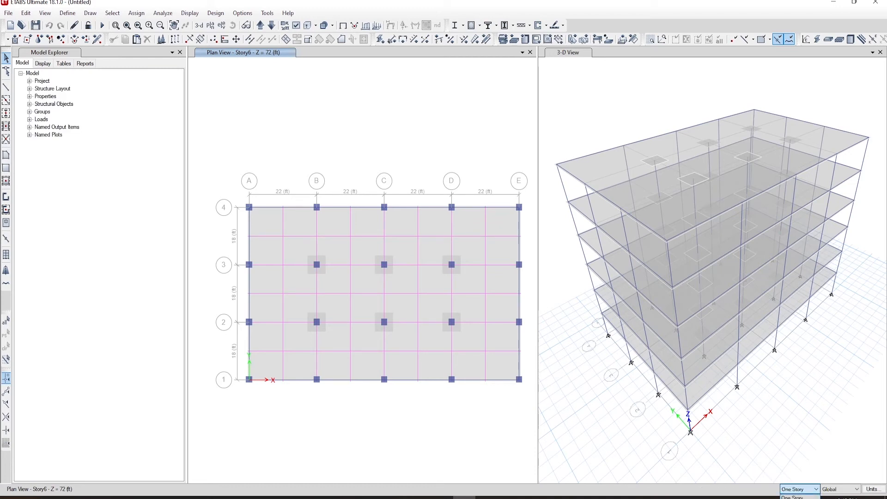
pyautogui.click(793, 498)
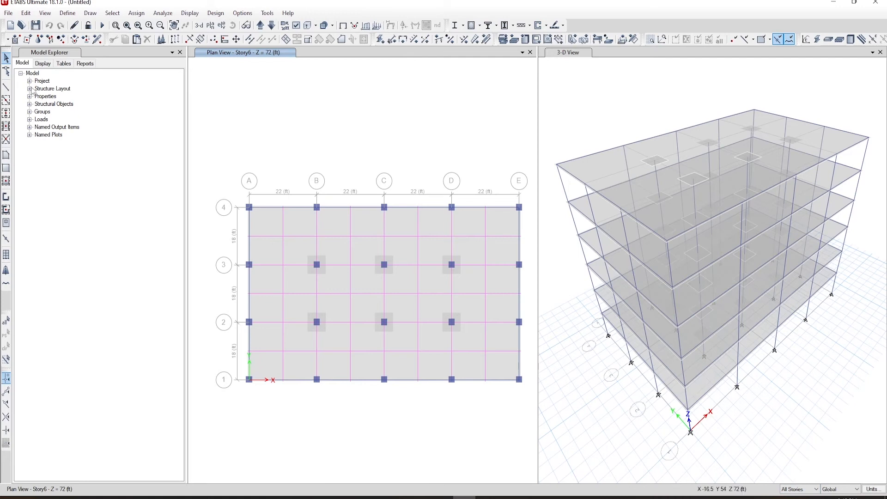
pyautogui.click(90, 14)
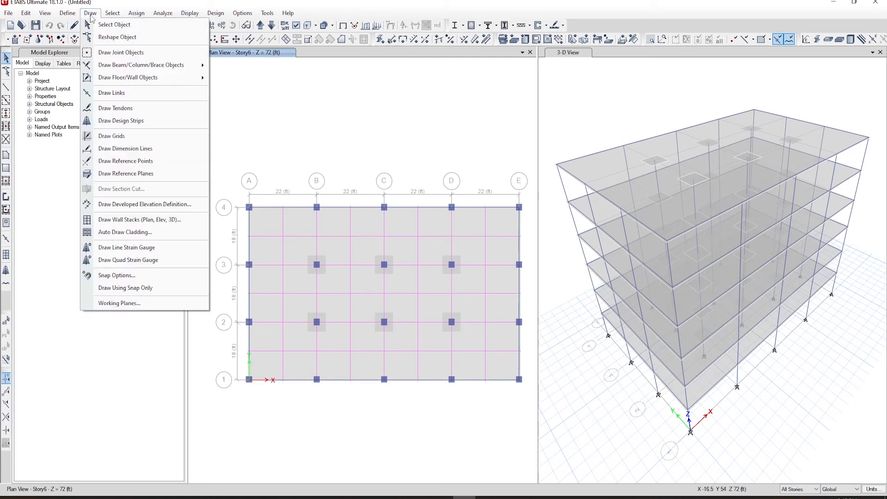
pyautogui.moveTo(116, 79)
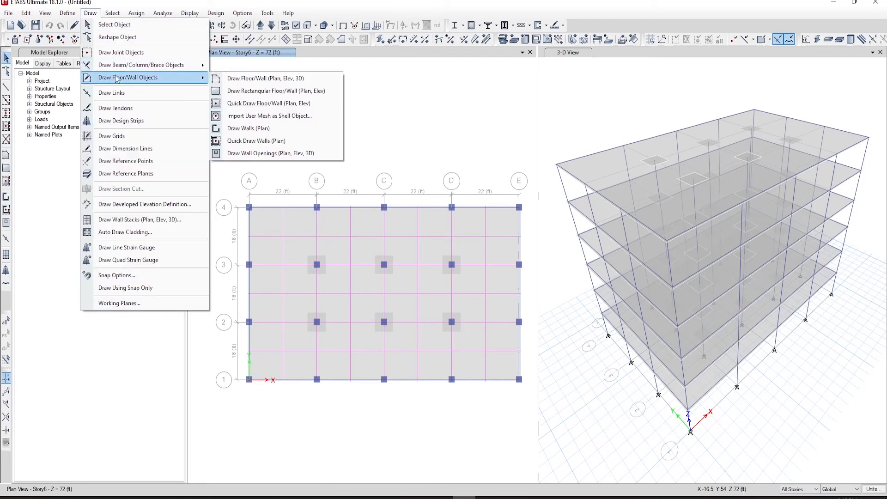
pyautogui.click(270, 94)
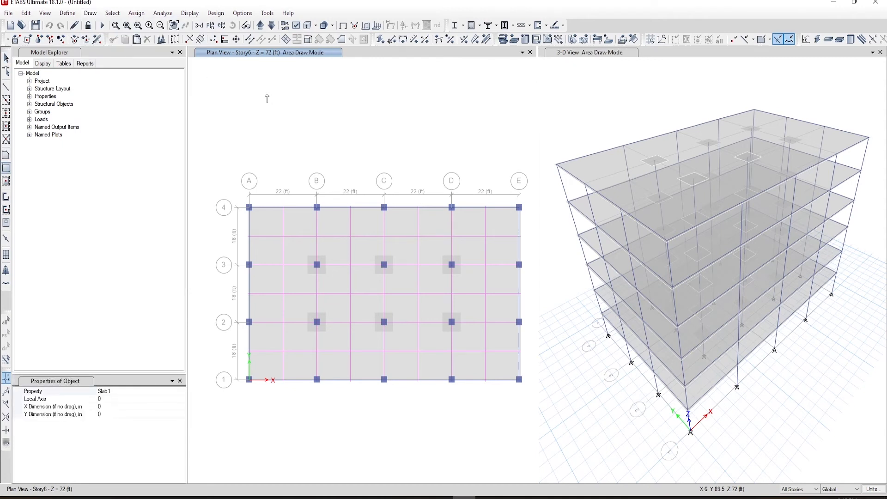
pyautogui.click(181, 392)
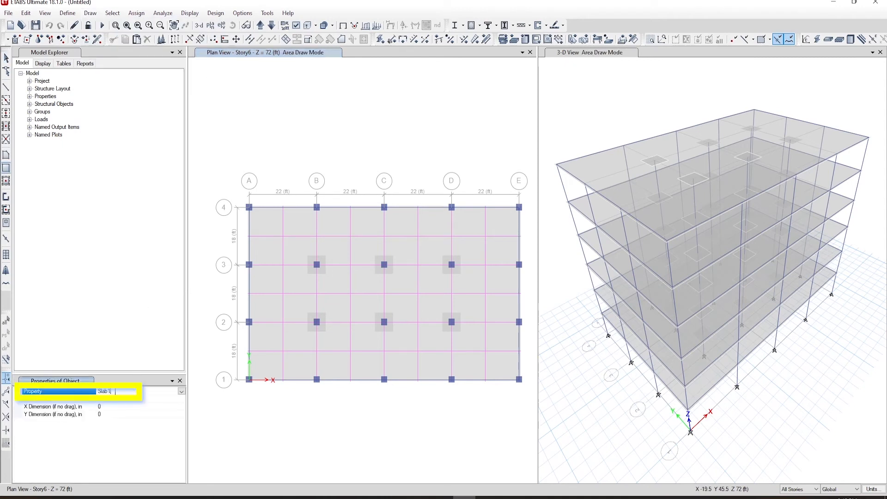
pyautogui.click(181, 392)
pyautogui.click(111, 419)
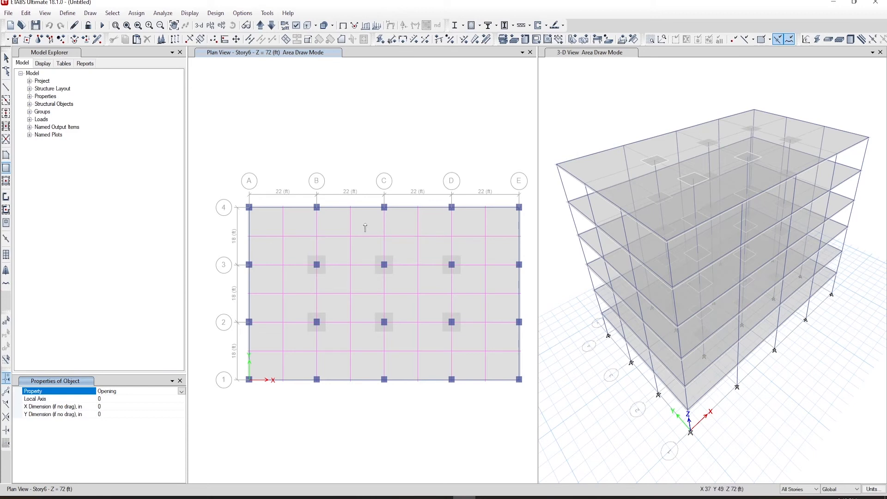
pyautogui.click(384, 265)
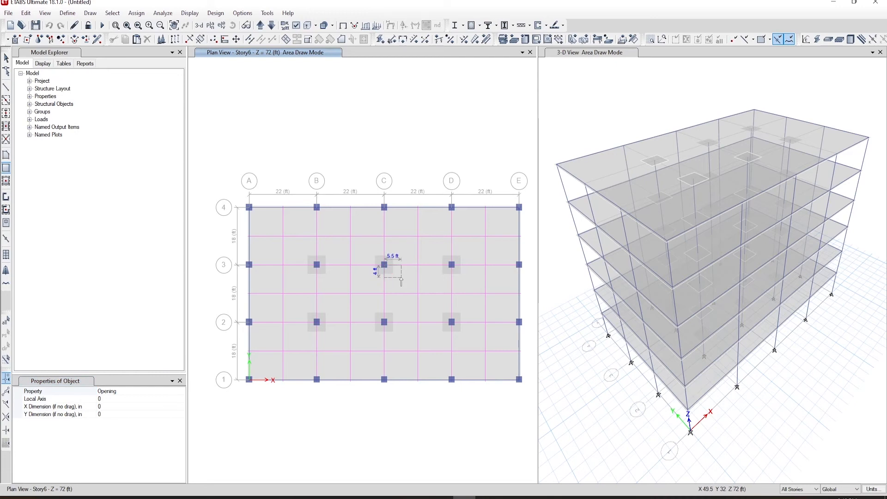
pyautogui.click(452, 322)
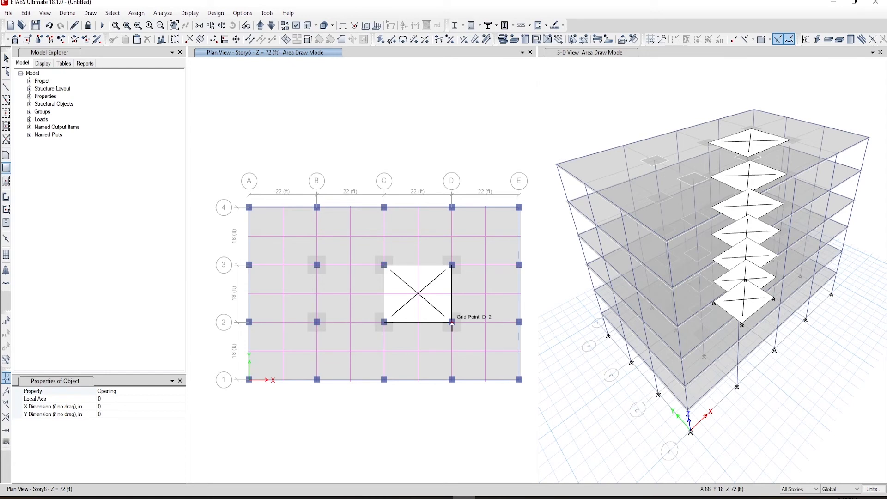
pyautogui.press('Escape')
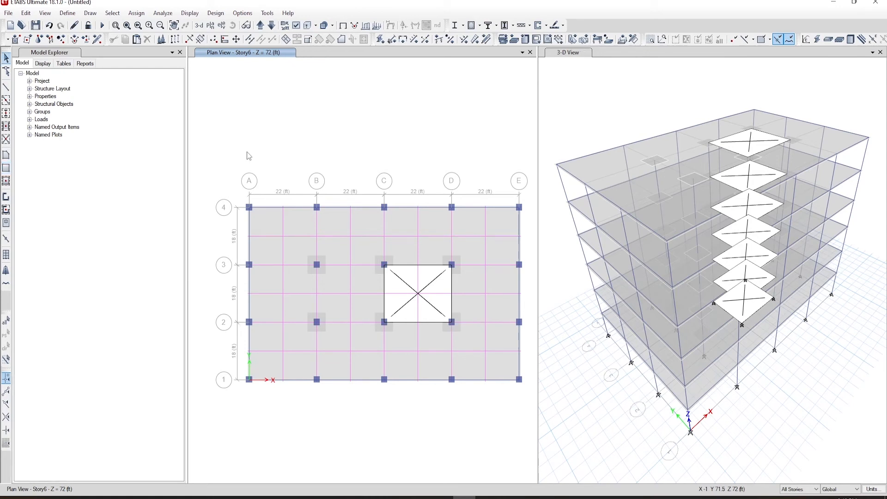
# - Delete the columns at the opening's four corners, grid points C-3, D-3, D-2 and C-2, on all stories
pyautogui.keyDown('ctrl'); pyautogui.click(385, 265); pyautogui.keyUp('ctrl')
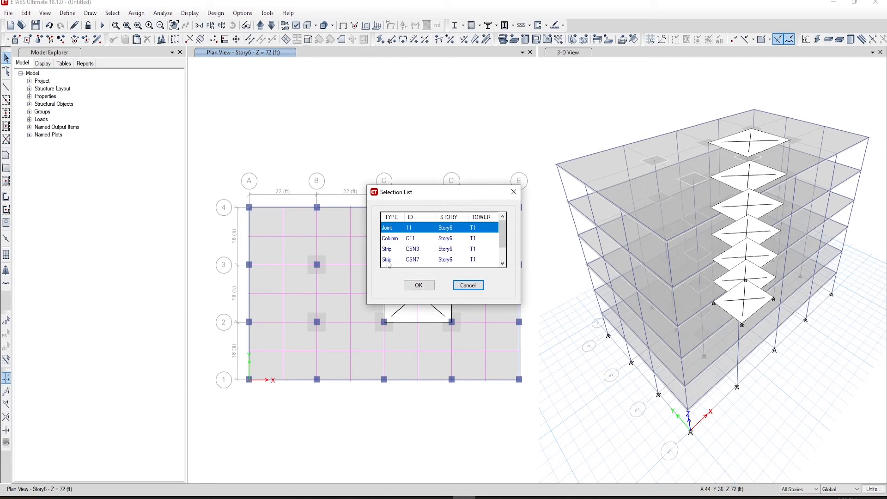
pyautogui.click(394, 238)
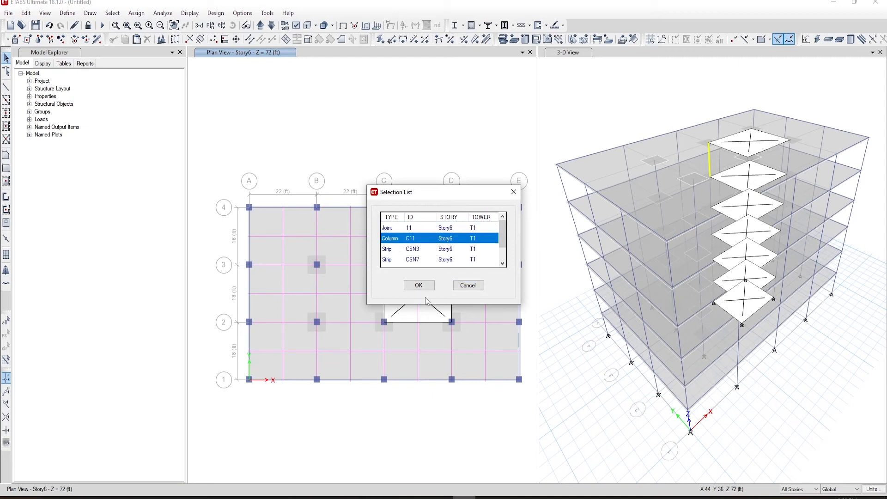
pyautogui.click(419, 285)
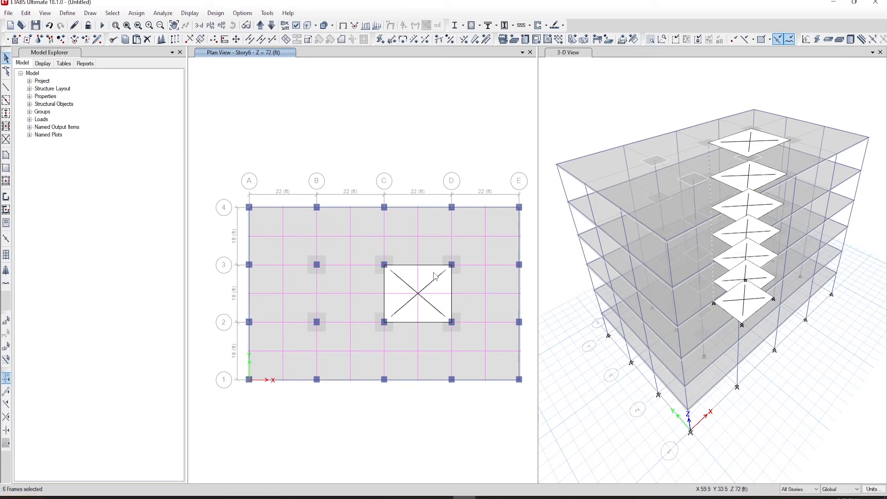
pyautogui.keyDown('ctrl'); pyautogui.click(451, 264); pyautogui.keyUp('ctrl')
pyautogui.click(393, 237)
pyautogui.click(418, 285)
pyautogui.keyDown('ctrl'); pyautogui.click(451, 321); pyautogui.keyUp('ctrl')
pyautogui.click(392, 238)
pyautogui.click(418, 285)
pyautogui.keyDown('ctrl'); pyautogui.click(383, 322); pyautogui.keyUp('ctrl')
pyautogui.click(393, 238)
pyautogui.click(418, 285)
pyautogui.click(26, 13)
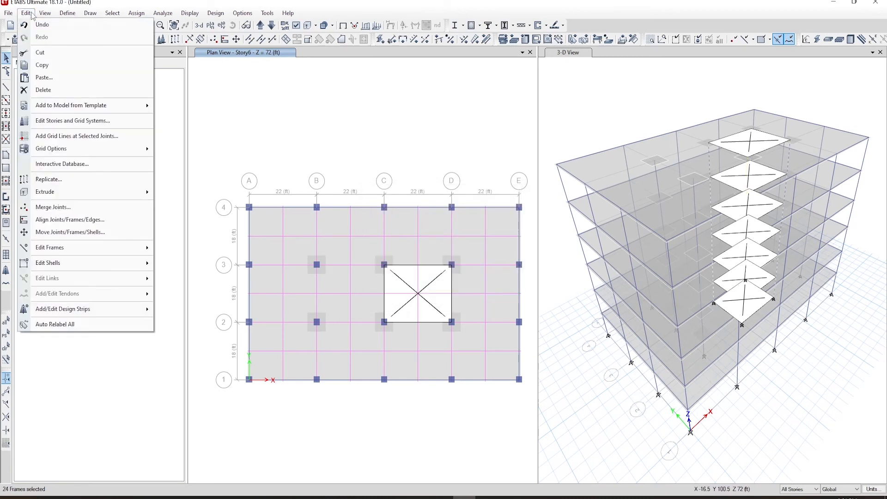
pyautogui.click(70, 91)
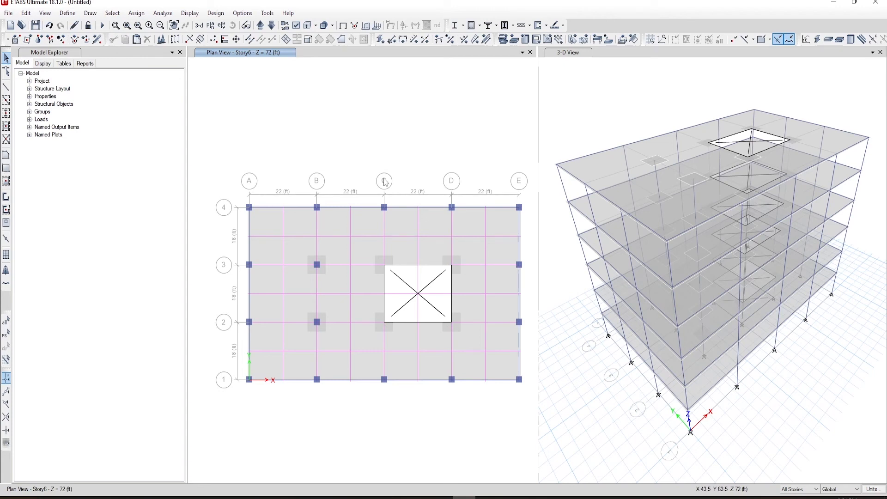
# - Start a new E-shaped wall stack with length LX of 18 ft and lengths LY1 and LY2 of 11 ft
pyautogui.click(90, 13)
pyautogui.click(112, 219)
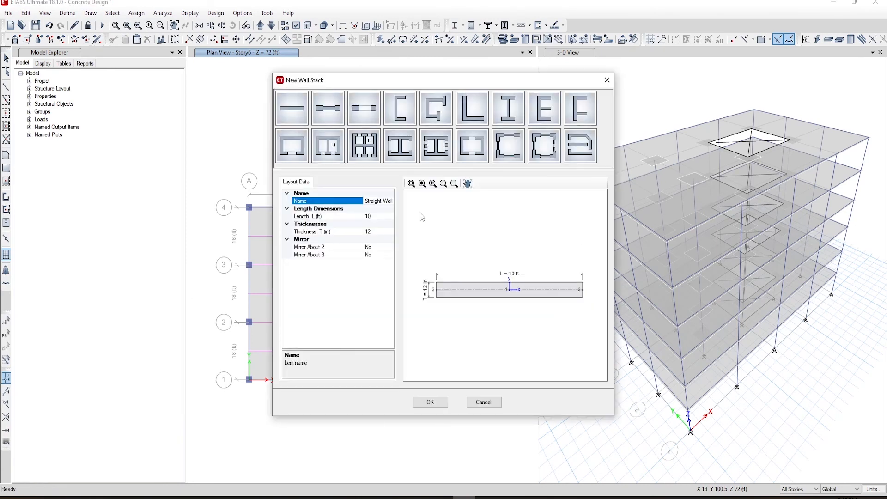
pyautogui.click(549, 115)
pyautogui.click(376, 215)
pyautogui.click(377, 215)
pyautogui.write('18')
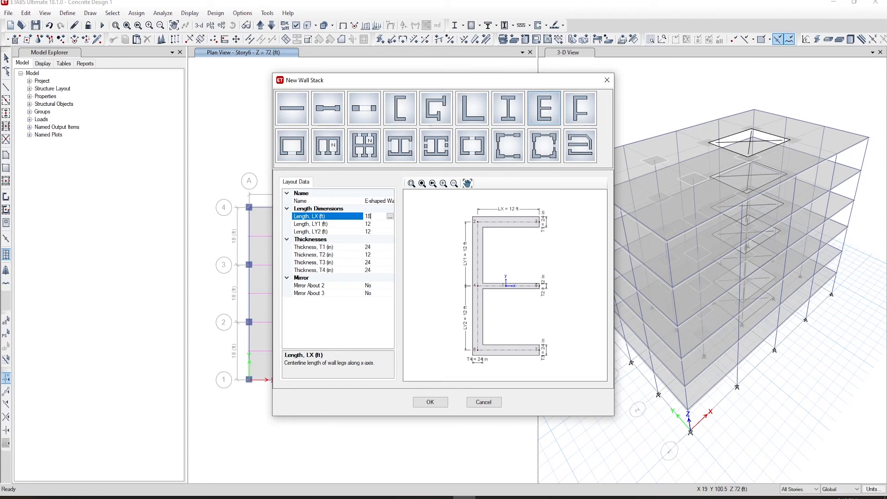
pyautogui.click(374, 224)
pyautogui.click(374, 224)
pyautogui.write('11')
pyautogui.click(378, 232)
pyautogui.press('BackSpace')
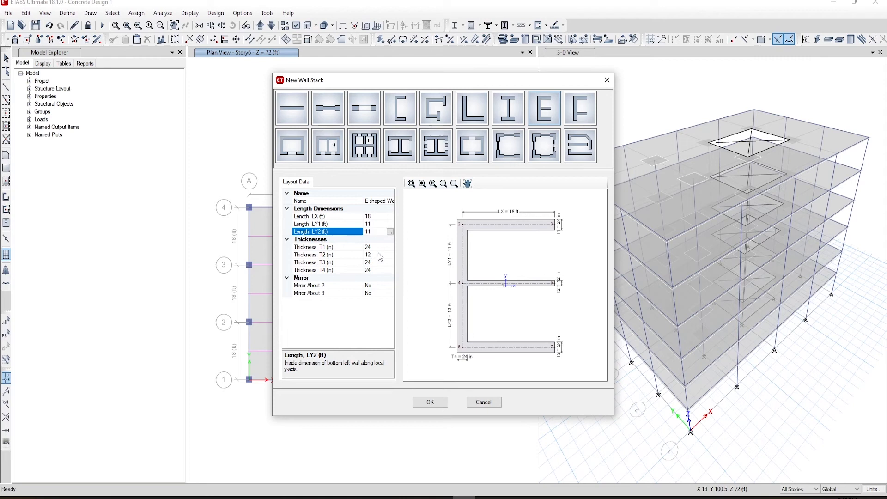
# - Set wall thicknesses T1, T2, T3 and T4 to 14 in and accept the E-shaped wall stack definition
pyautogui.doubleClick(371, 247)
pyautogui.write('14')
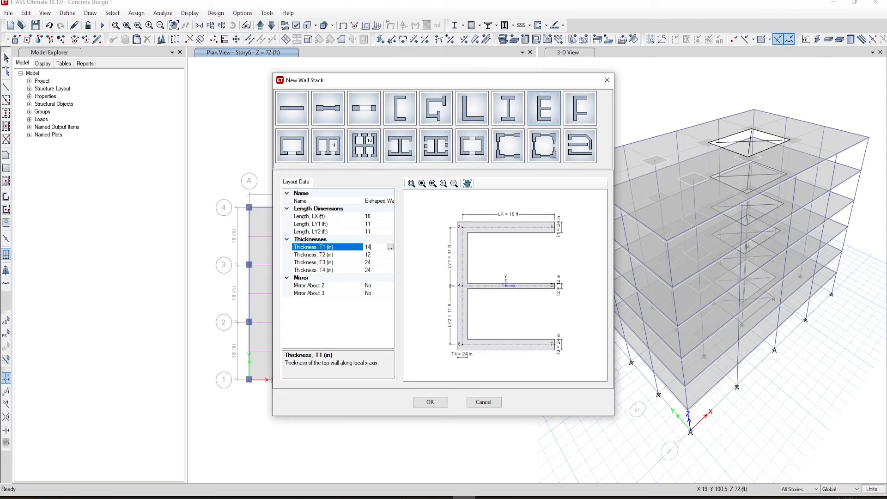
pyautogui.doubleClick(375, 255)
pyautogui.write('14')
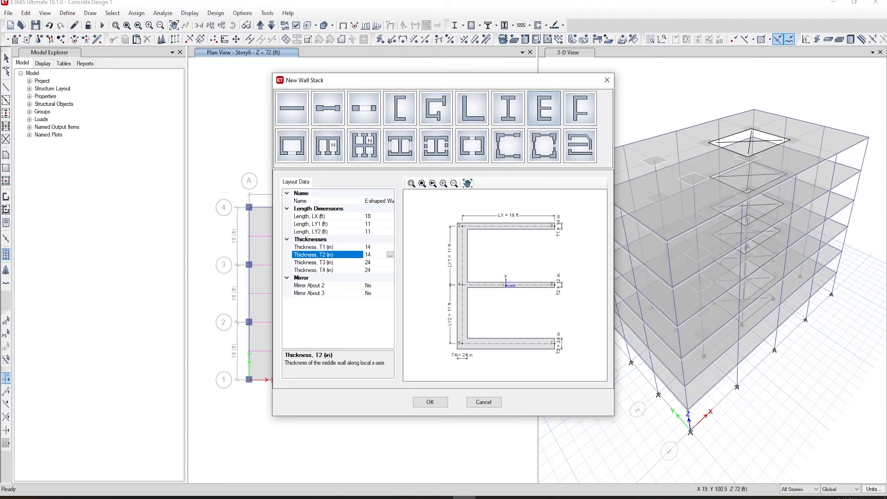
pyautogui.doubleClick(378, 262)
pyautogui.write('14')
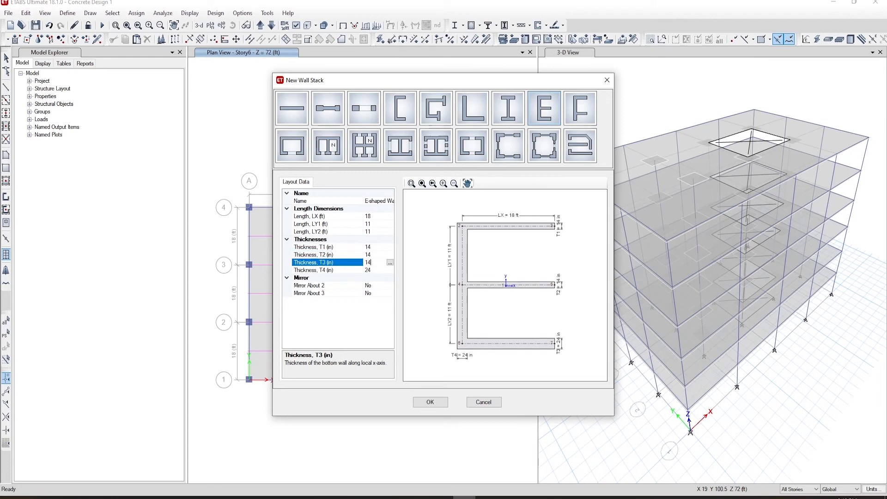
pyautogui.doubleClick(378, 270)
pyautogui.write('14')
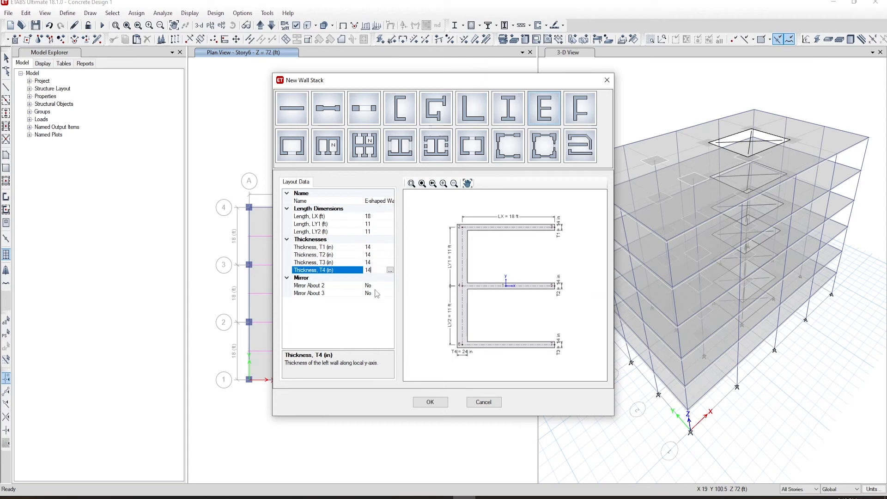
pyautogui.click(370, 321)
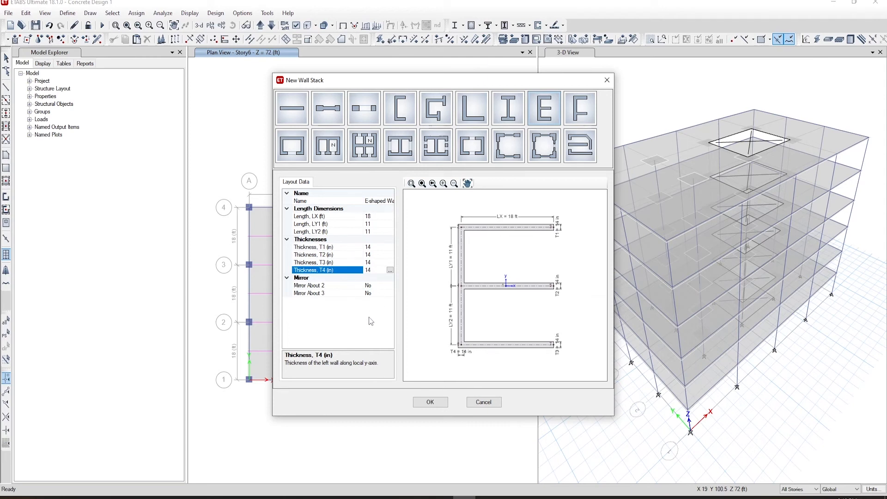
pyautogui.click(446, 405)
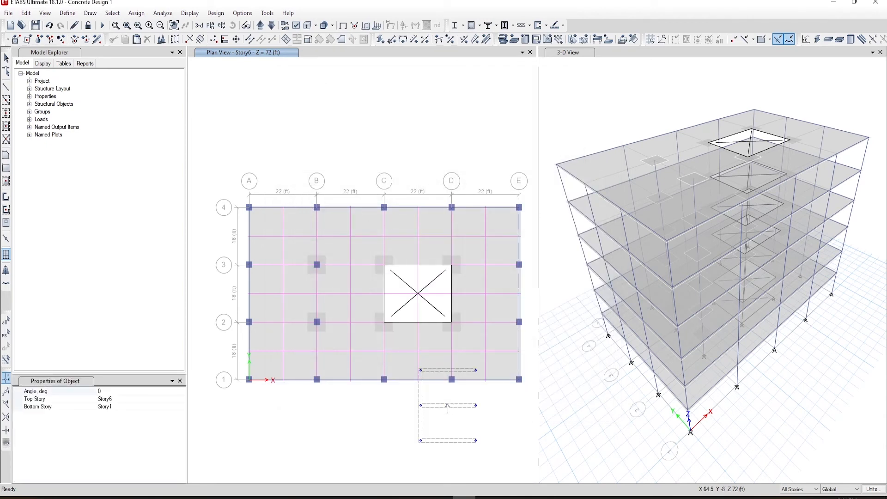
# - Rotate the wall stack to 90 degrees and place it from Story1 to Story6 in the slab opening between grids C-D and 2-3
pyautogui.click(100, 391)
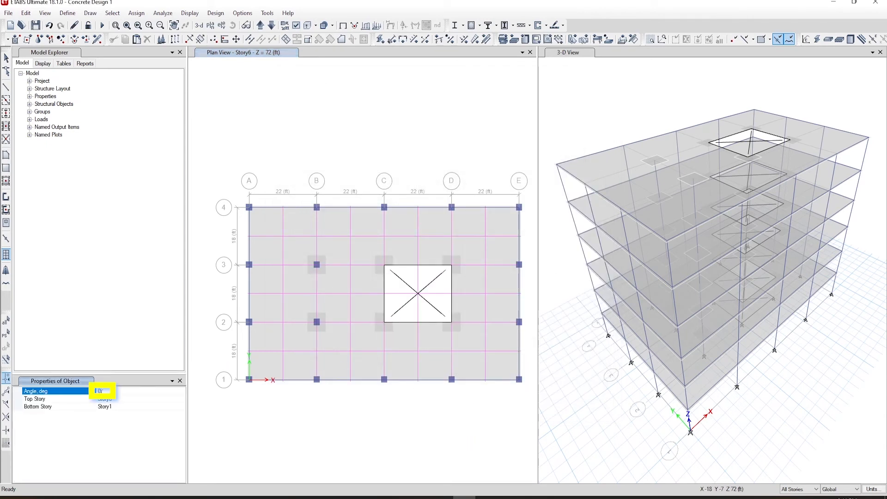
pyautogui.write('90')
pyautogui.press('Return')
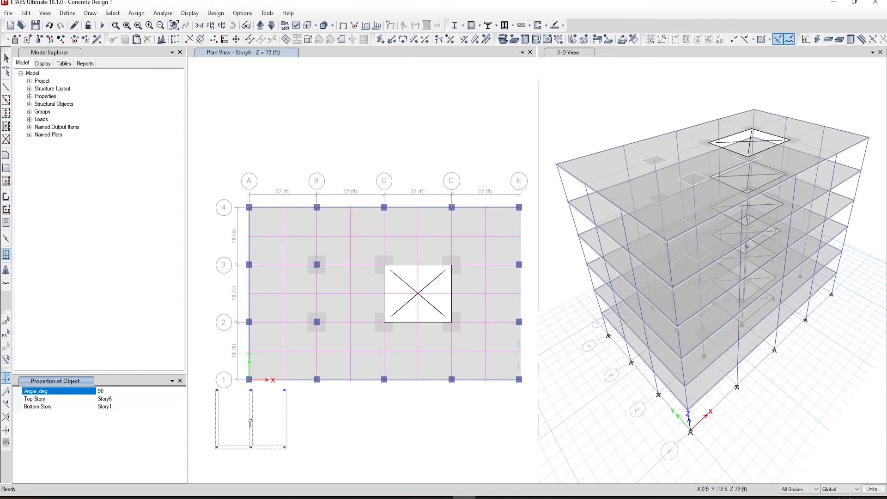
pyautogui.click(418, 299)
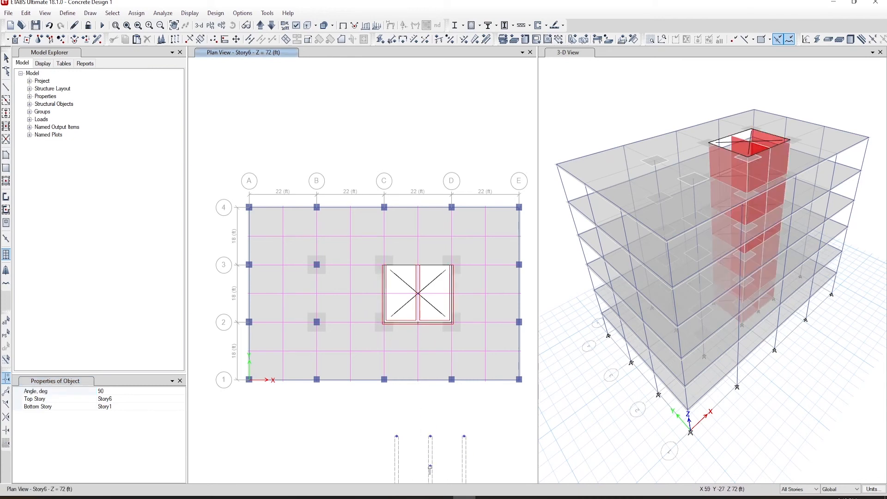
pyautogui.press('Escape')
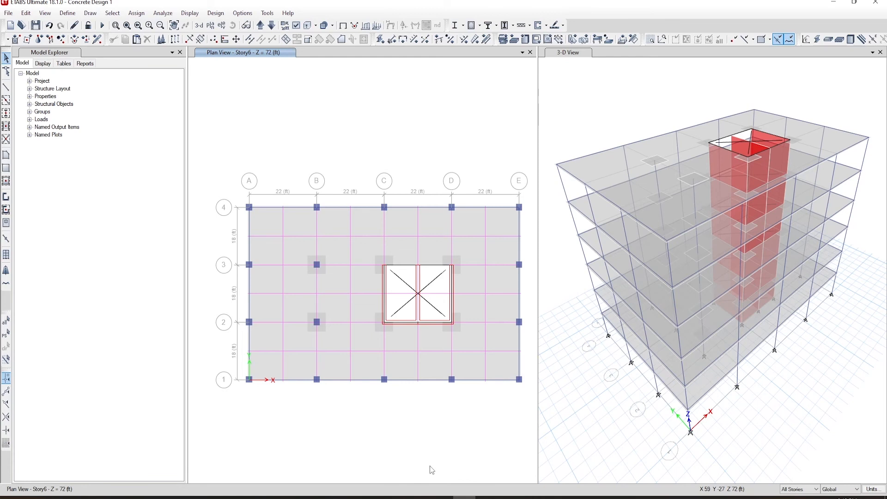
# - Open the load pattern definitions from the Loads branch of the model explorer
pyautogui.click(82, 192)
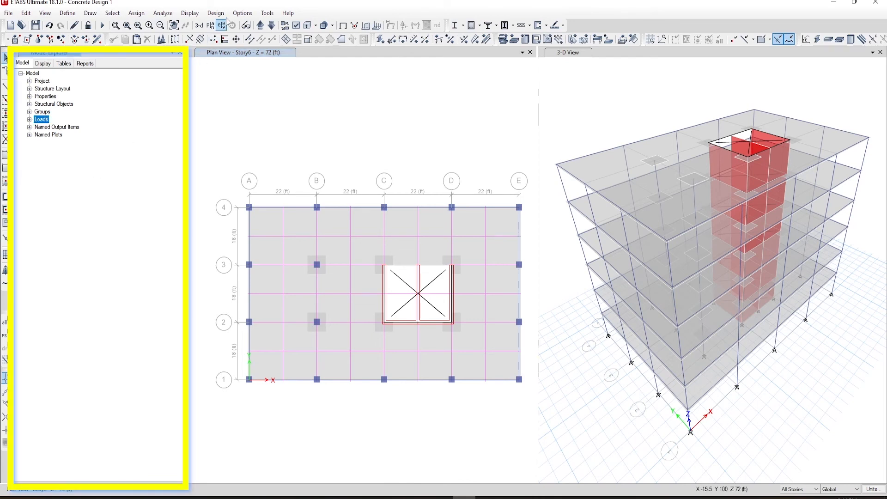
pyautogui.click(243, 13)
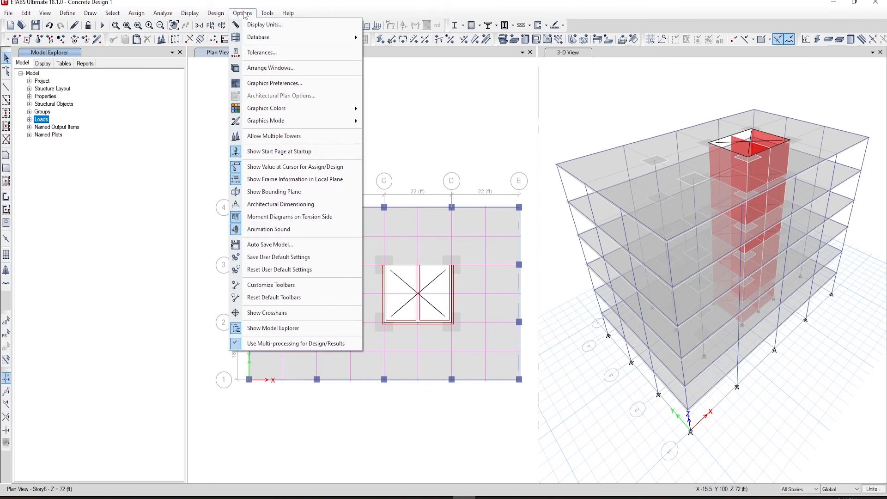
pyautogui.click(253, 329)
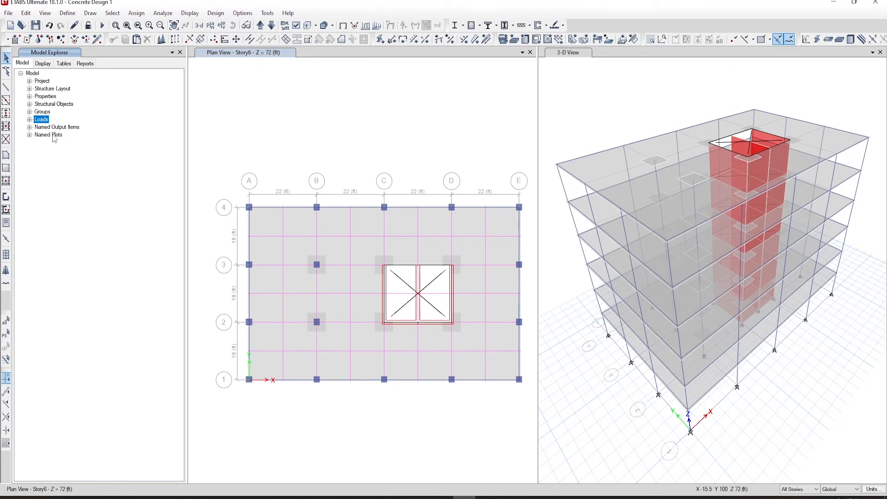
pyautogui.click(30, 120)
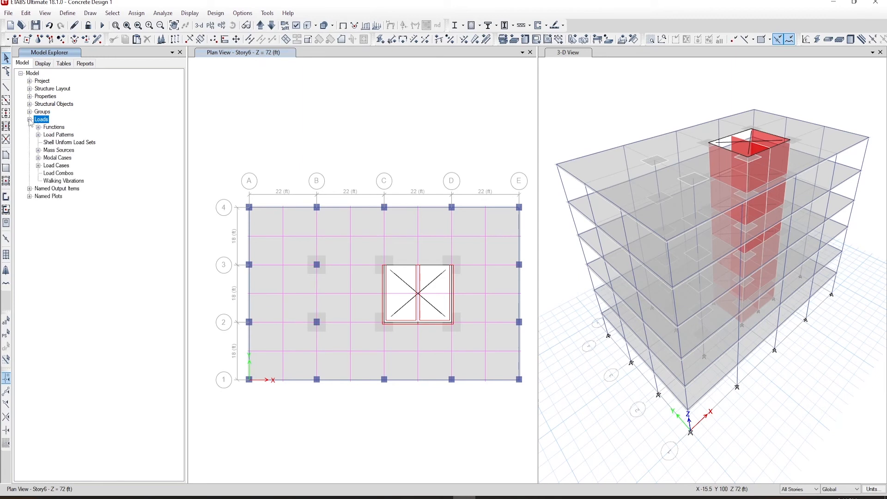
pyautogui.rightClick(58, 135)
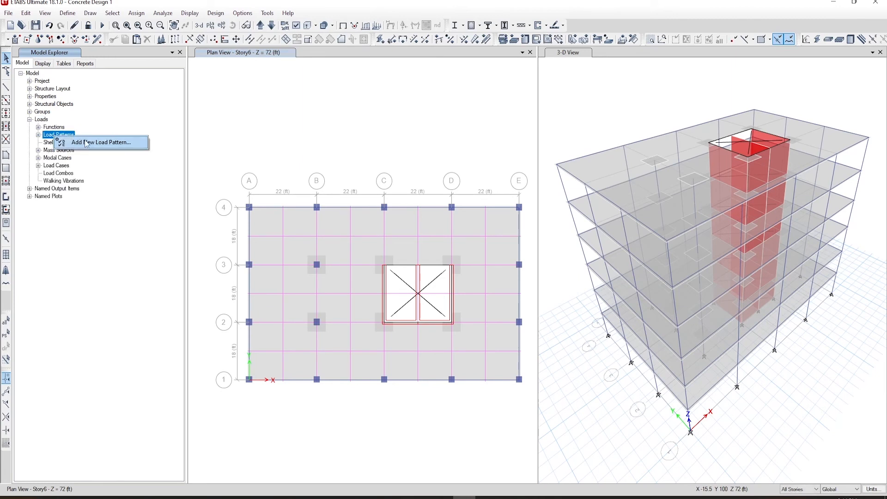
pyautogui.click(87, 142)
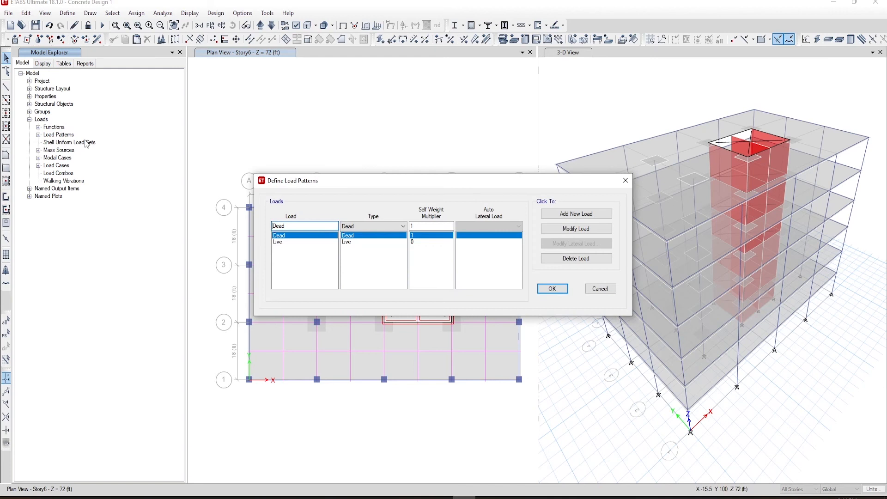
# - Add a load pattern named Wind of type Wind, with self weight multiplier 0 and ASCE 7-10 auto lateral load
pyautogui.click(279, 242)
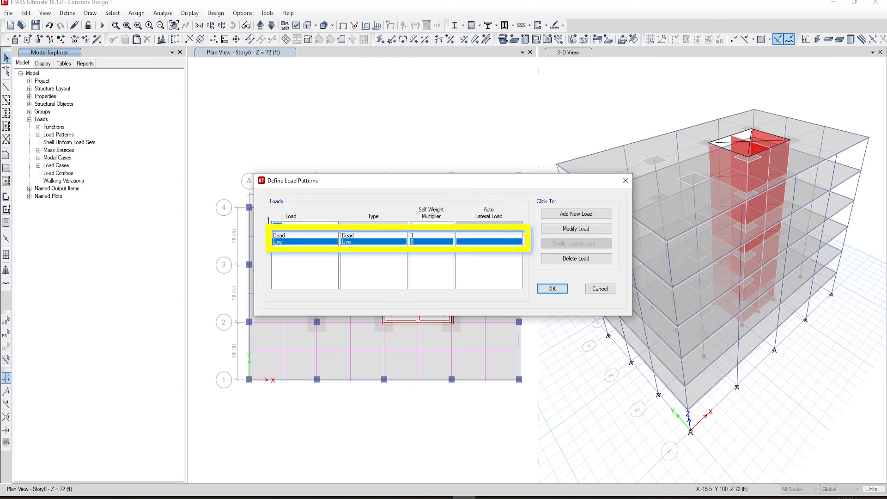
pyautogui.write('Wind')
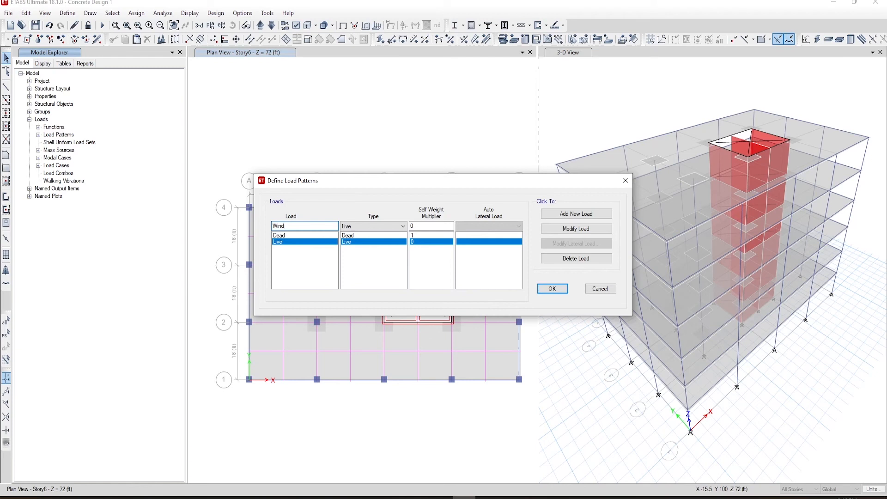
pyautogui.click(373, 226)
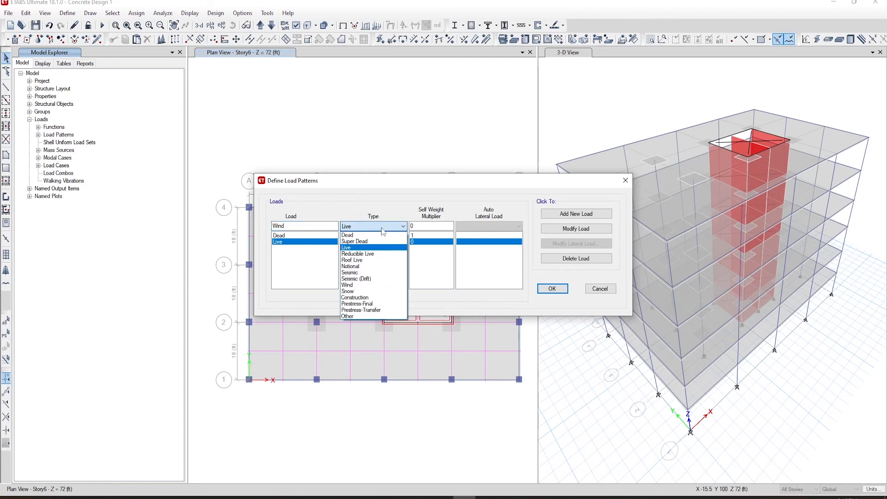
pyautogui.click(382, 285)
pyautogui.click(480, 227)
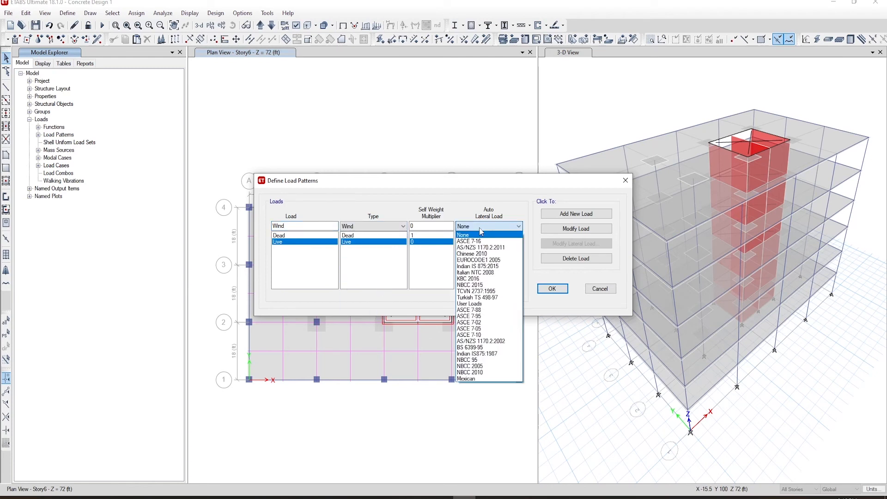
pyautogui.click(482, 335)
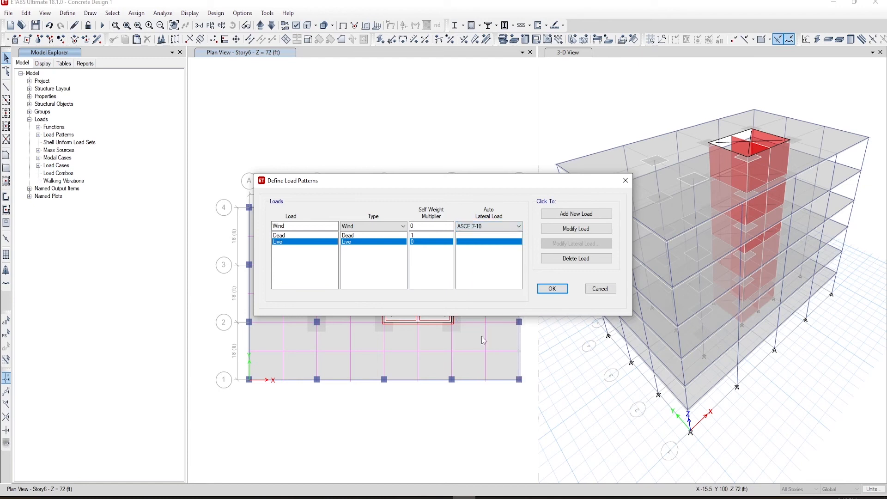
pyautogui.click(578, 215)
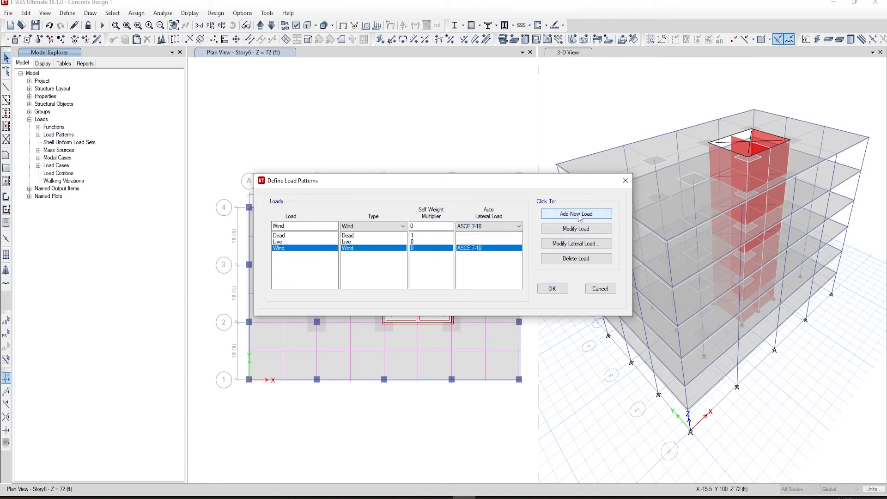
# - Review the Wind pattern's ASCE 7-10 parameters and its table of generated case sets, and accept the load pattern definitions
pyautogui.click(576, 243)
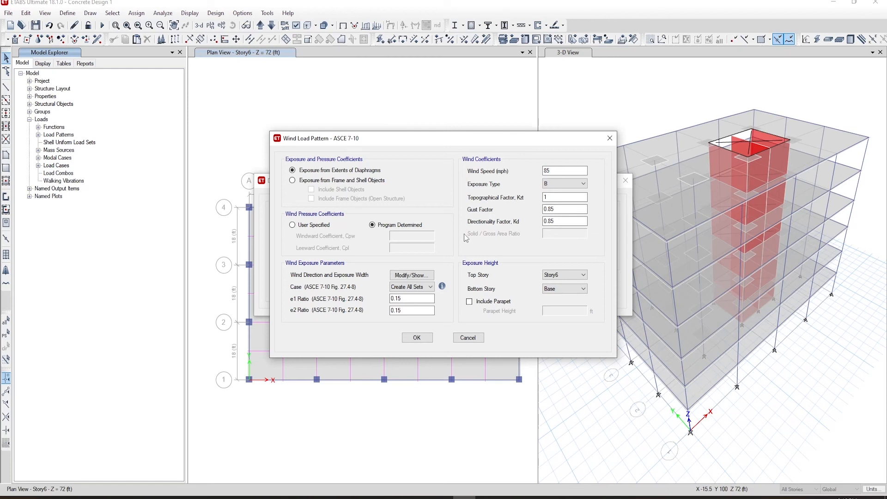
pyautogui.moveTo(442, 286)
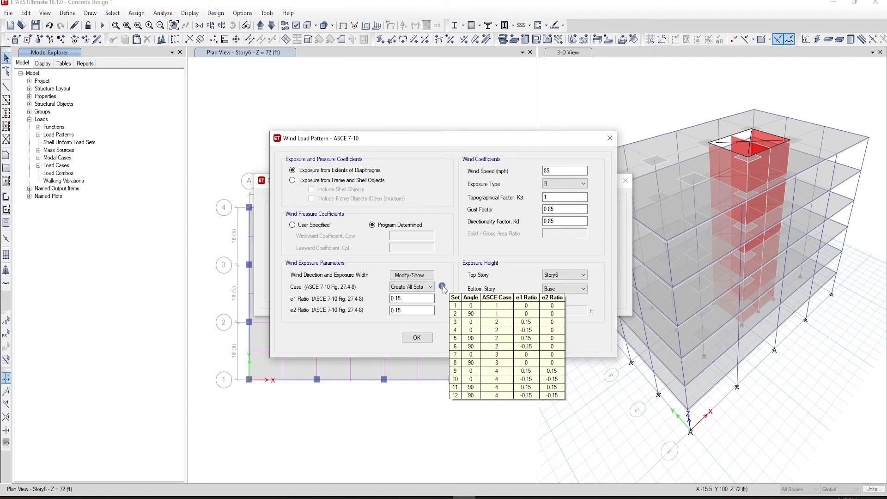
pyautogui.click(416, 337)
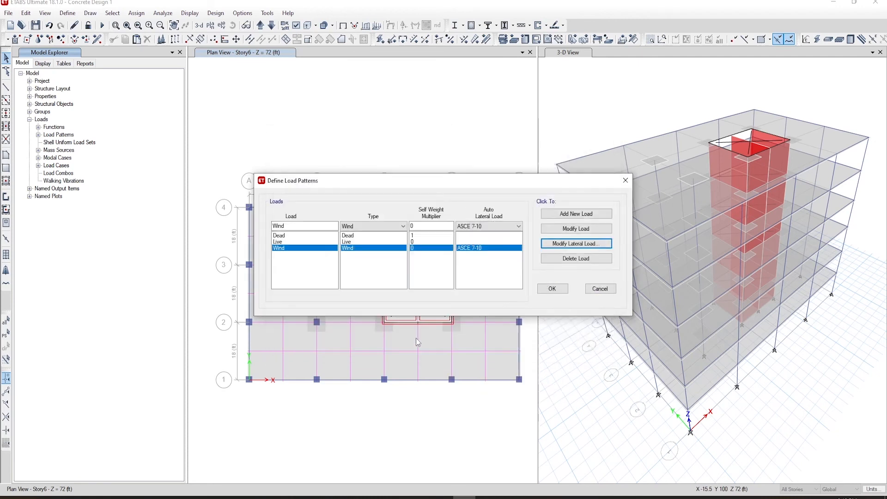
pyautogui.click(552, 289)
# - Set the Wind load case's preset P-Delta option to Non-iterative - Based on Mass and accept the load cases
pyautogui.click(68, 13)
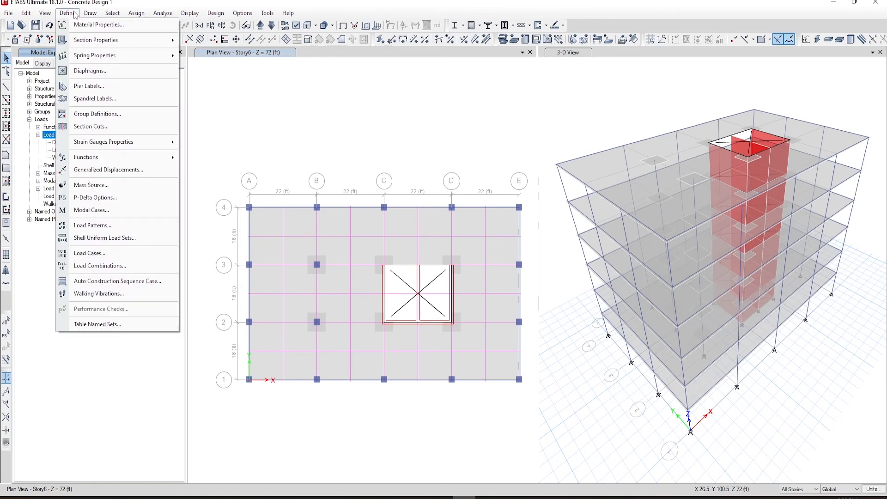
pyautogui.click(94, 254)
pyautogui.click(424, 234)
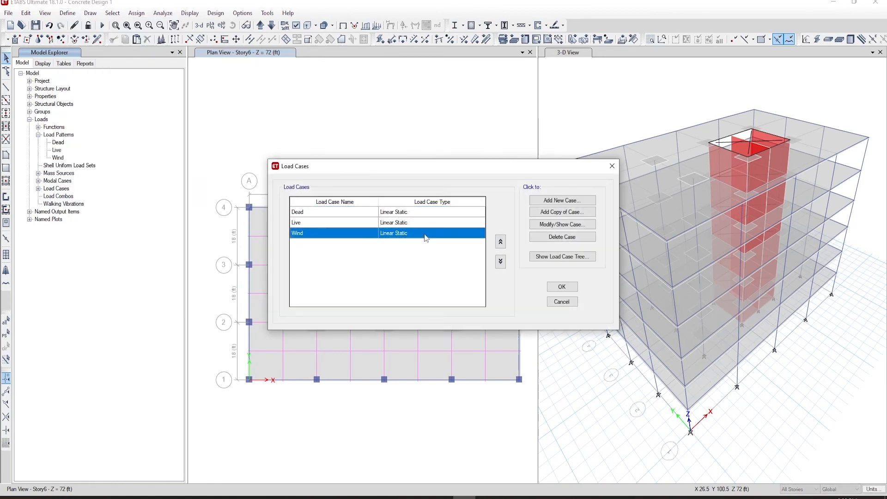
pyautogui.click(562, 224)
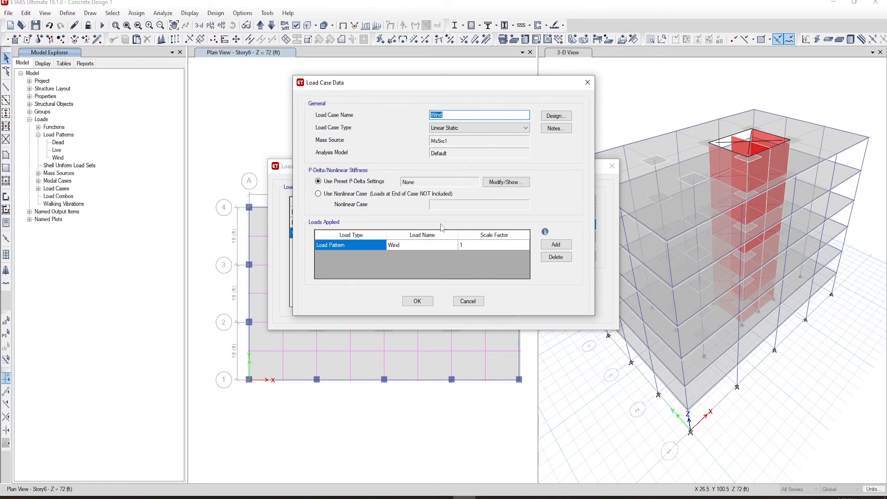
pyautogui.click(509, 185)
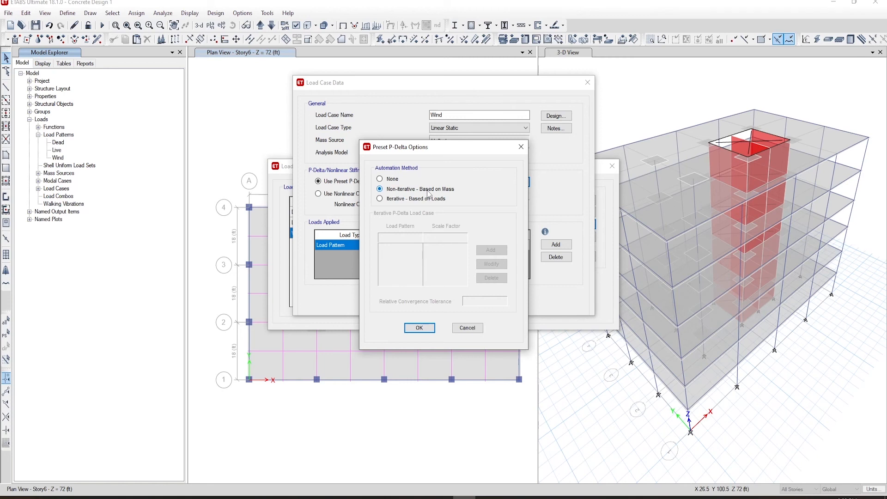
pyautogui.click(419, 327)
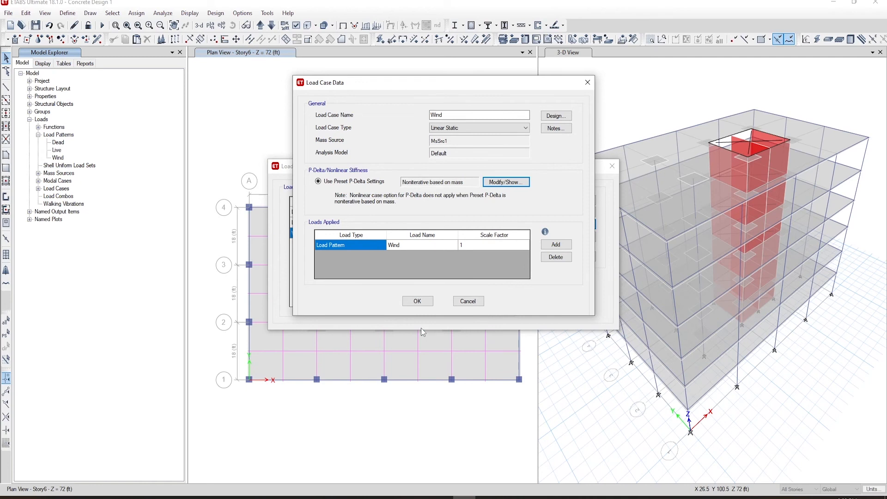
pyautogui.click(411, 301)
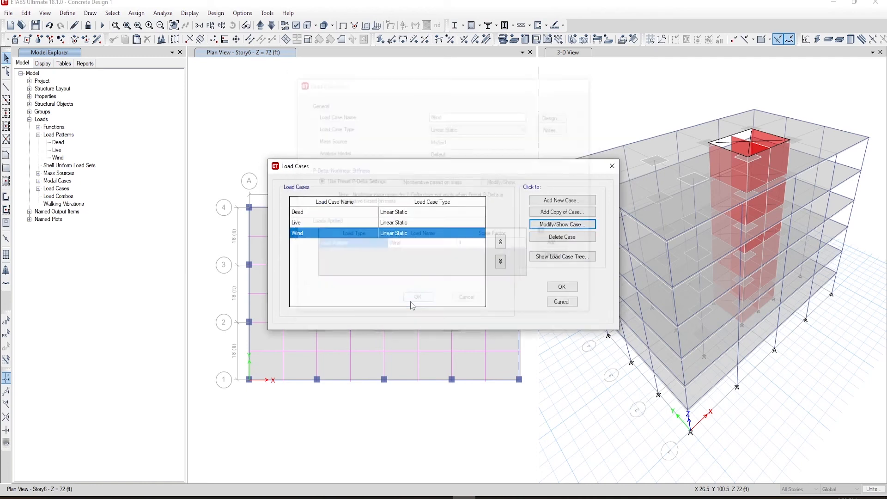
pyautogui.click(561, 287)
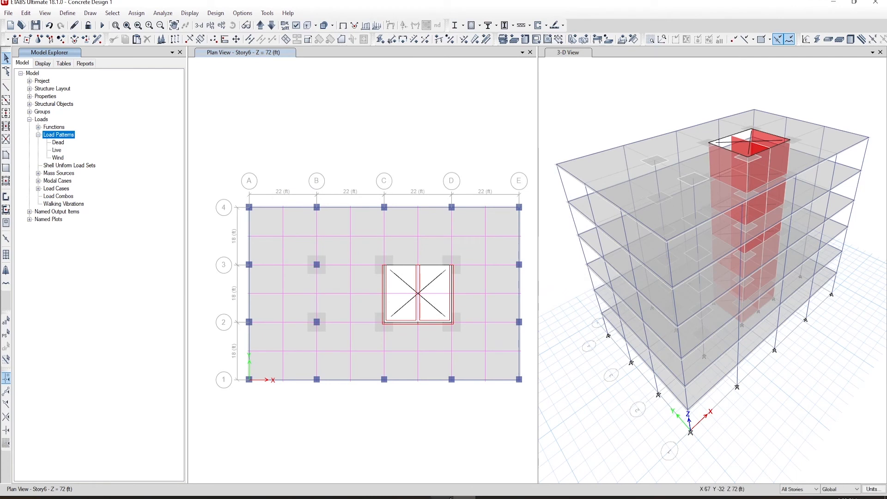
# - Set up a model check that includes all joint checks, all frame checks and shell overlaps
pyautogui.click(167, 14)
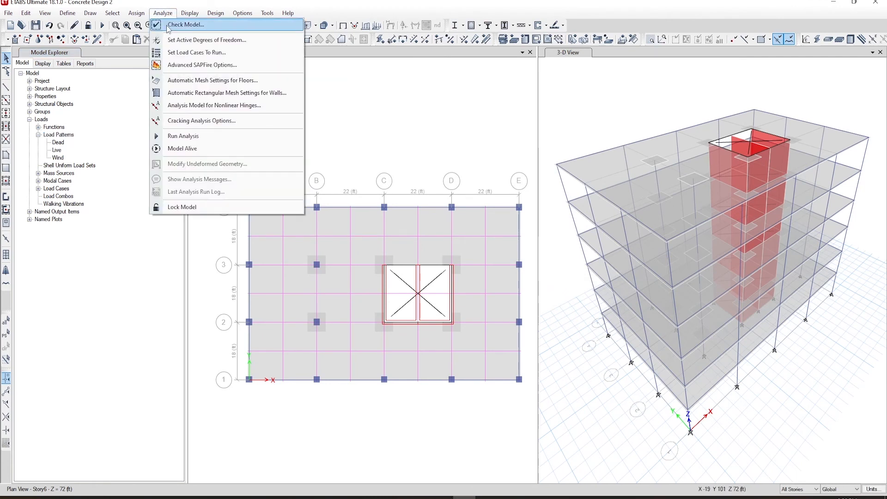
pyautogui.click(168, 25)
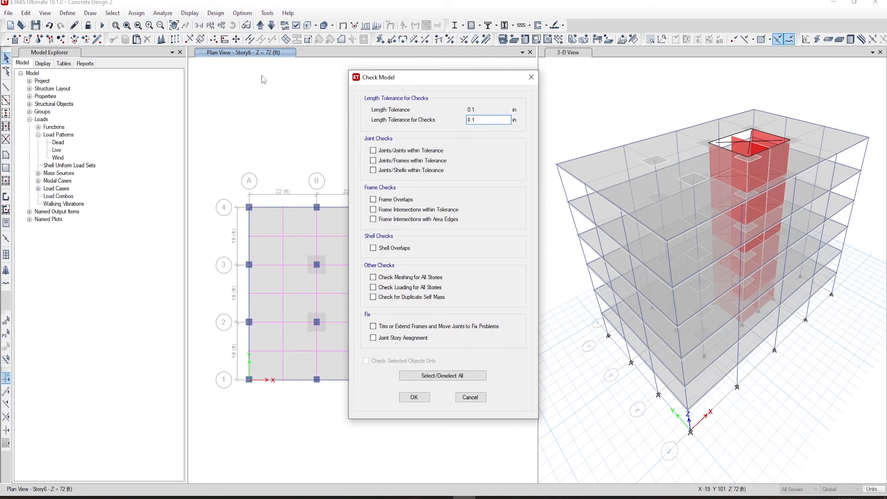
pyautogui.click(373, 150)
pyautogui.click(373, 160)
pyautogui.click(380, 170)
pyautogui.click(380, 199)
pyautogui.click(381, 209)
pyautogui.click(381, 218)
pyautogui.click(382, 248)
# - Include meshing and loading for all stories and duplicate self mass in the check, run it, and dismiss the report
pyautogui.click(386, 277)
pyautogui.click(387, 287)
pyautogui.click(387, 298)
pyautogui.click(414, 397)
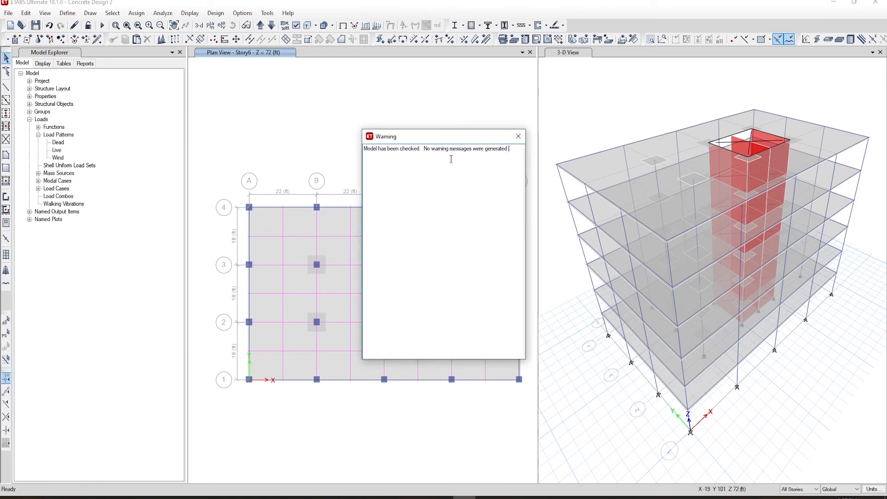
pyautogui.click(516, 138)
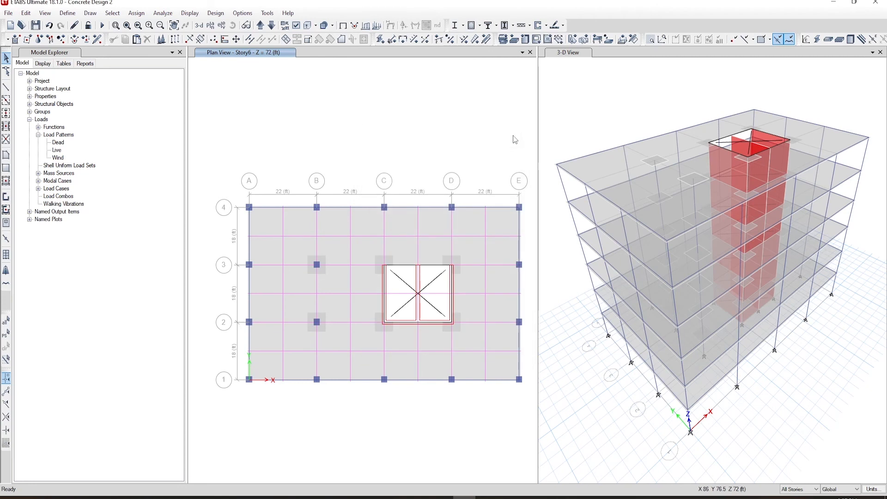
# - Run the analysis and display the Dead case's M11 shell resultant contours on the deformed shape in the 3-D view
pyautogui.click(161, 13)
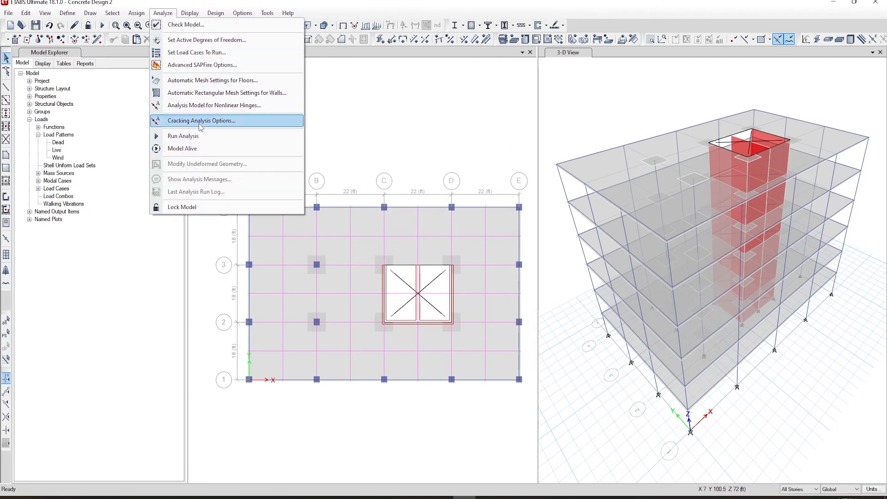
pyautogui.click(200, 137)
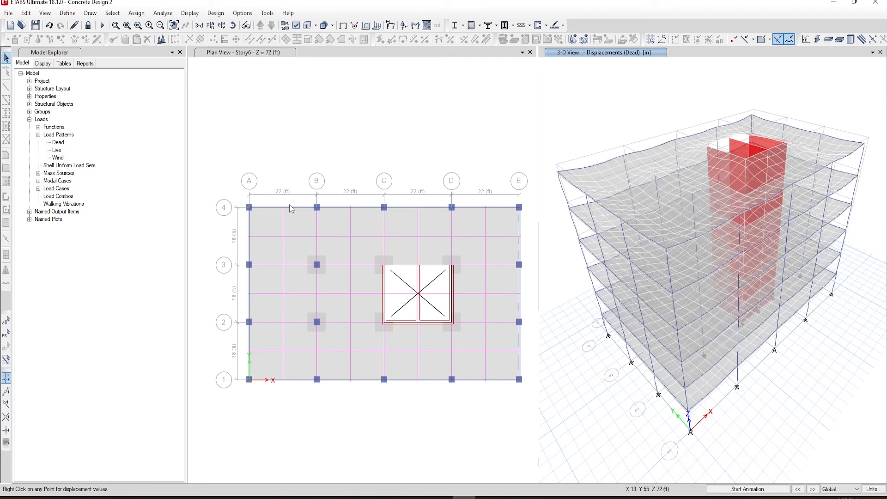
pyautogui.click(428, 26)
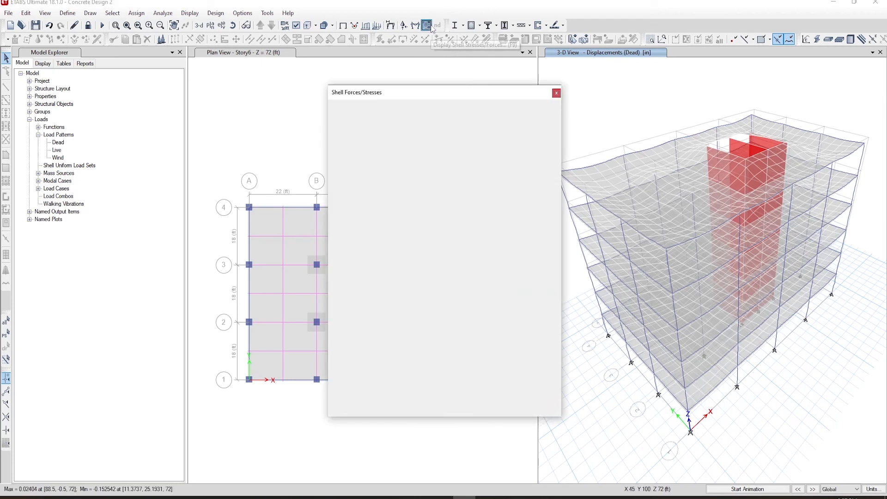
pyautogui.click(461, 197)
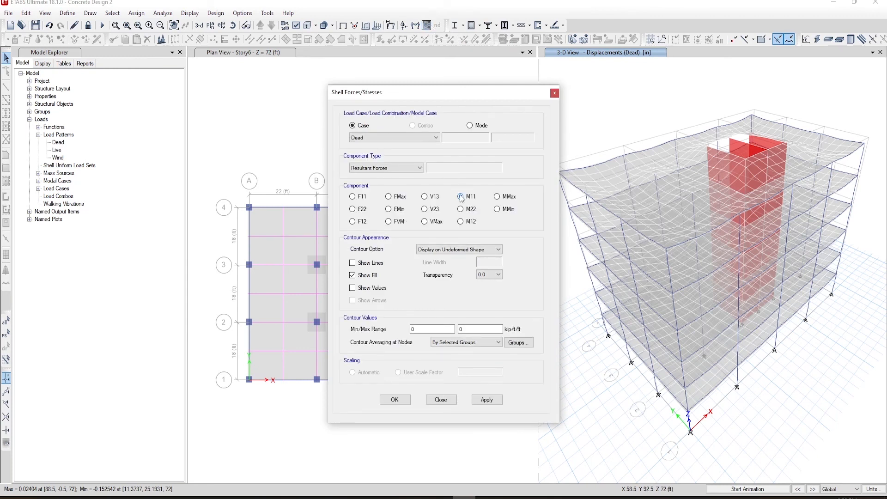
pyautogui.click(461, 197)
pyautogui.click(462, 250)
pyautogui.click(458, 263)
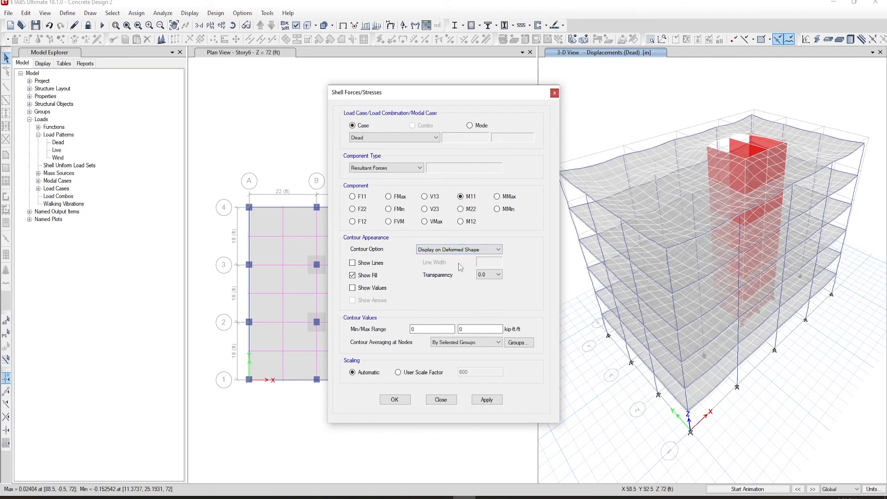
pyautogui.click(394, 400)
# - Display the deformed shape for step 1 of the Wind case in the Story6 plan view
pyautogui.click(390, 26)
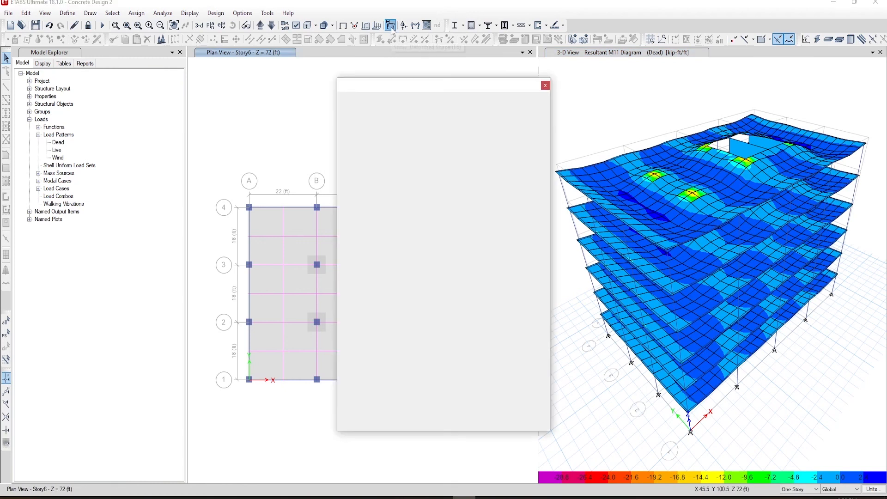
pyautogui.click(397, 130)
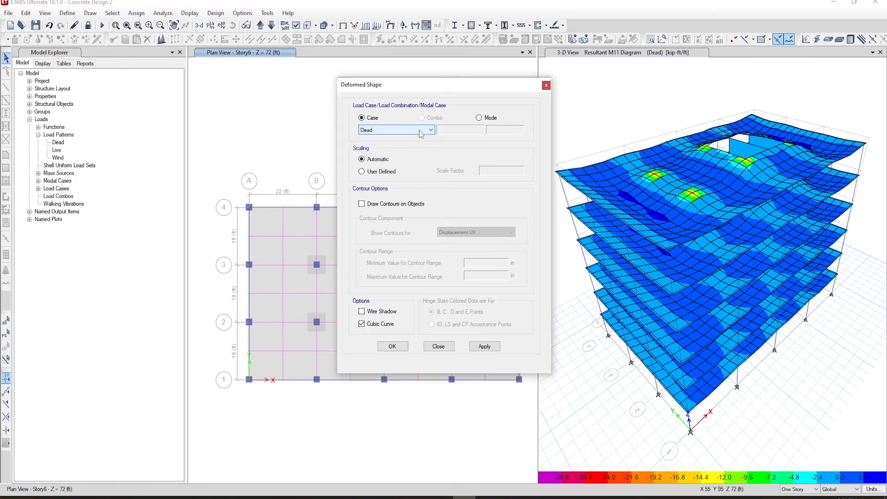
pyautogui.click(407, 148)
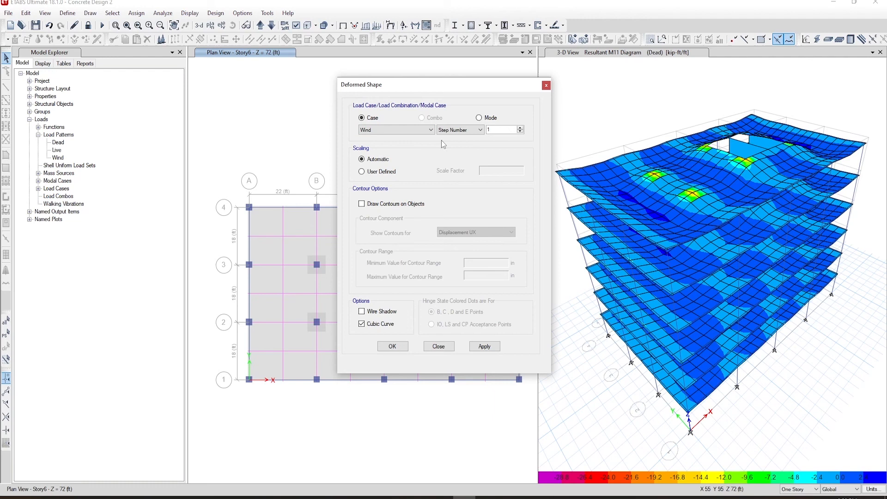
pyautogui.click(395, 347)
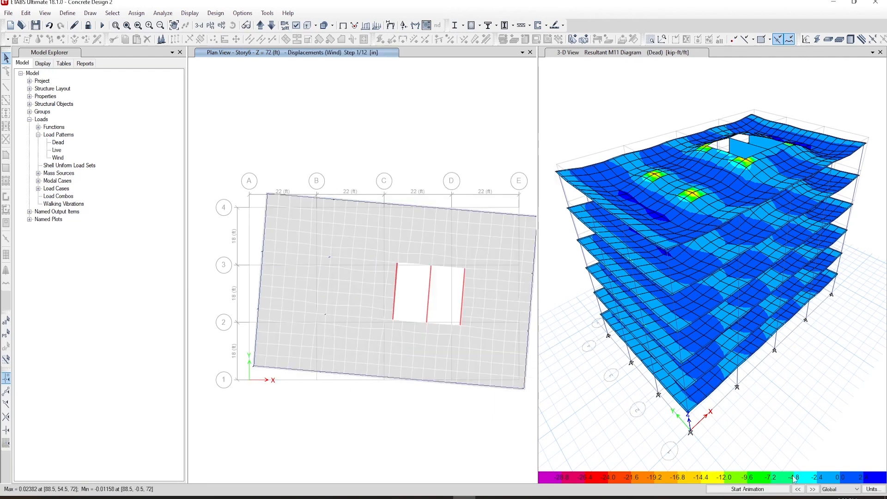
# - Step through the Wind case displacements in the Story6 plan view from step 1 up to step 5 and back to step 1
pyautogui.click(813, 489)
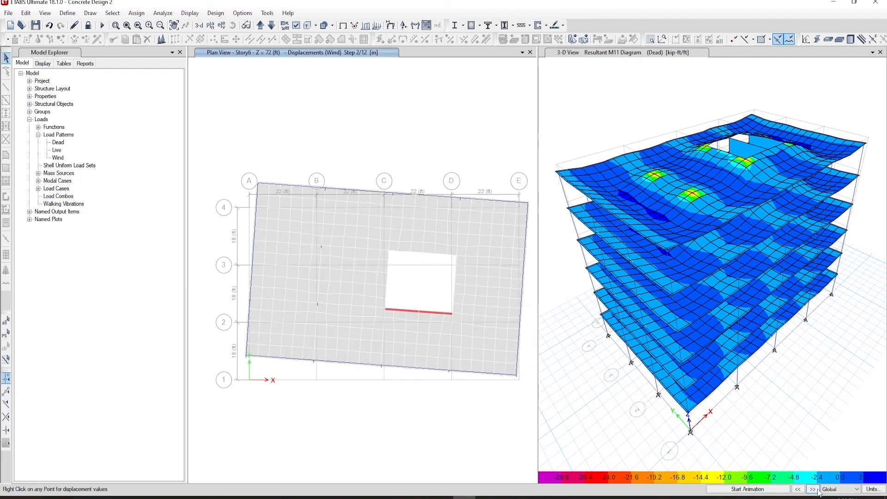
pyautogui.click(813, 489)
pyautogui.click(813, 489)
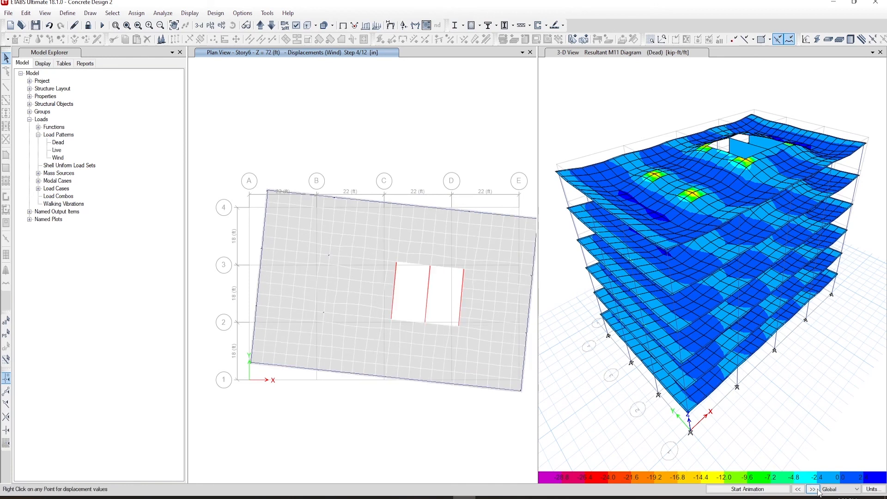
pyautogui.click(812, 489)
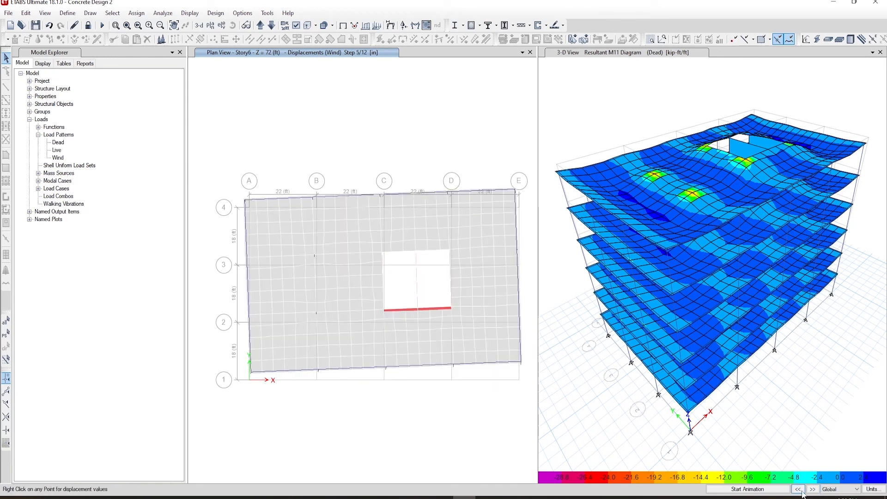
pyautogui.click(798, 491)
pyautogui.click(798, 491)
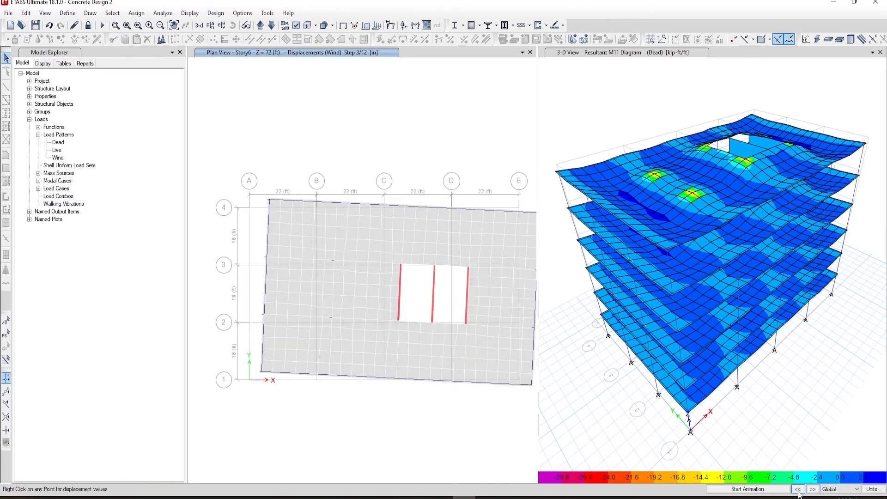
pyautogui.click(798, 491)
pyautogui.click(798, 491)
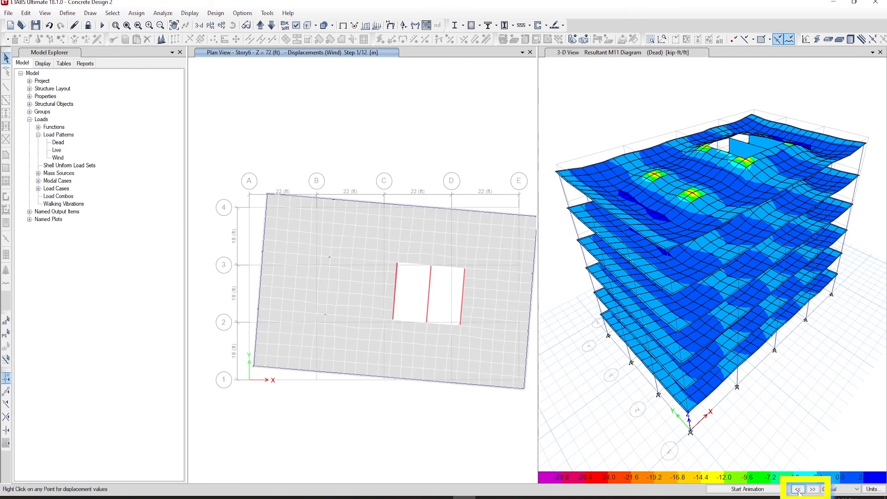
# - Restore the undeformed shape in the Story6 plan view and review the ACI 318-11 concrete frame design preferences, accepting them as they are
pyautogui.click(342, 25)
pyautogui.click(215, 13)
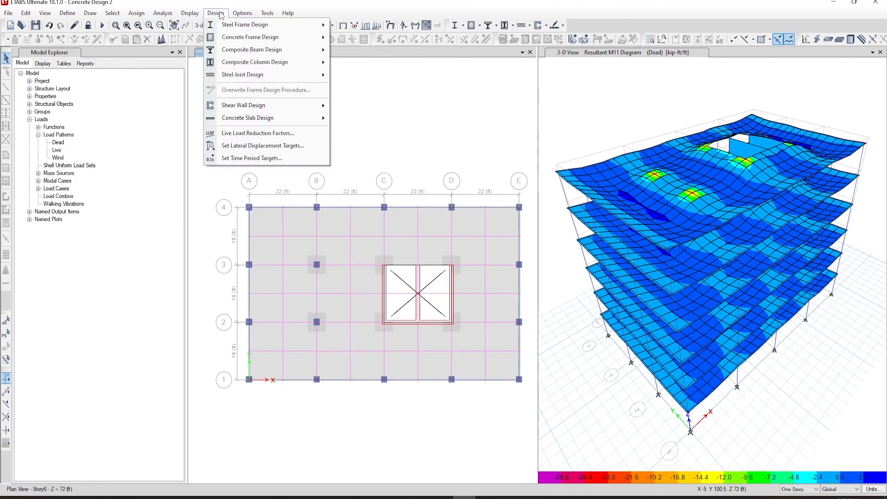
pyautogui.moveTo(289, 39)
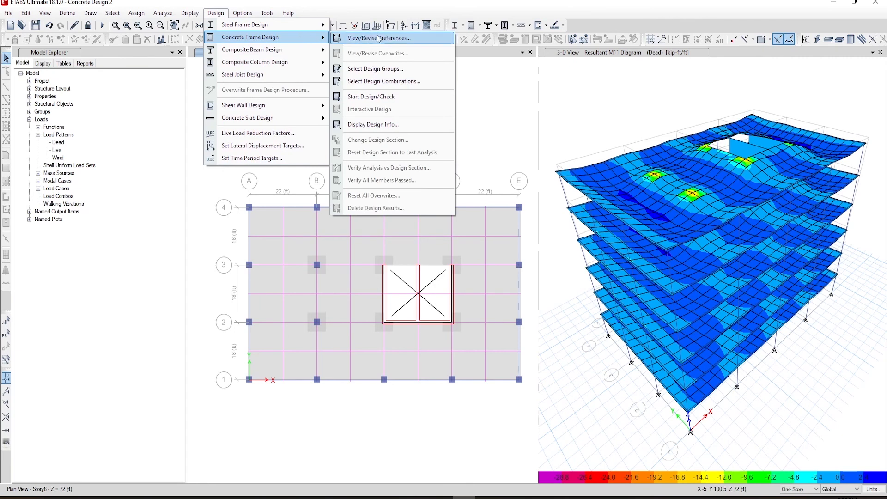
pyautogui.click(394, 39)
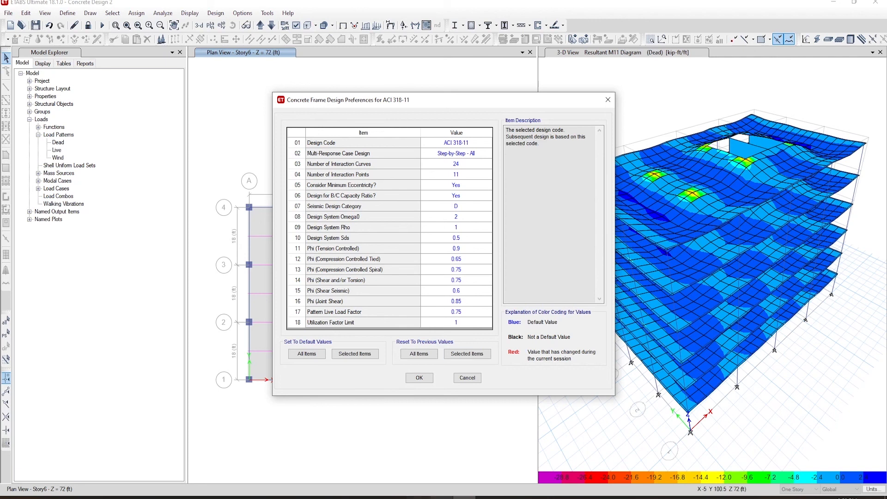
pyautogui.click(425, 378)
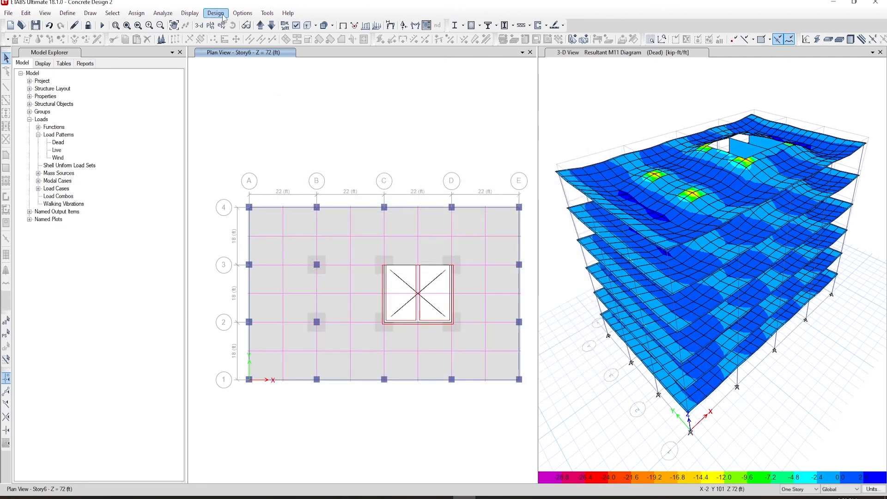
# - Run the concrete frame design check on the model
pyautogui.click(223, 16)
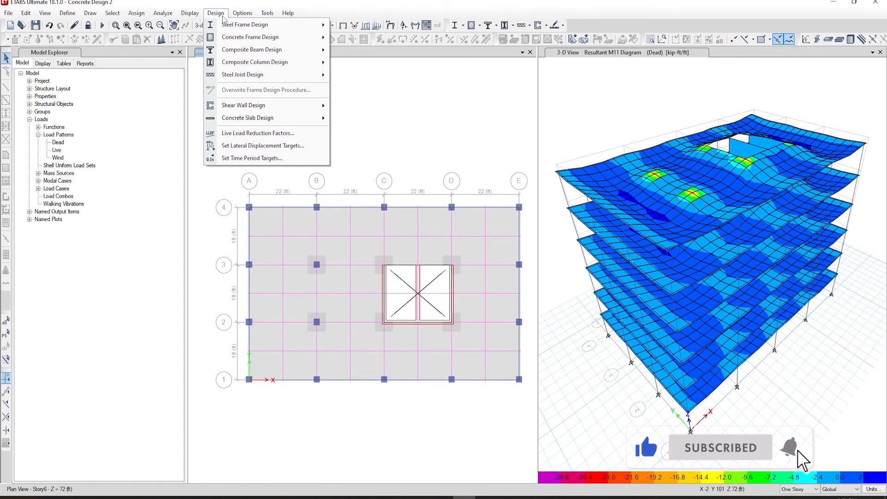
pyautogui.moveTo(240, 38)
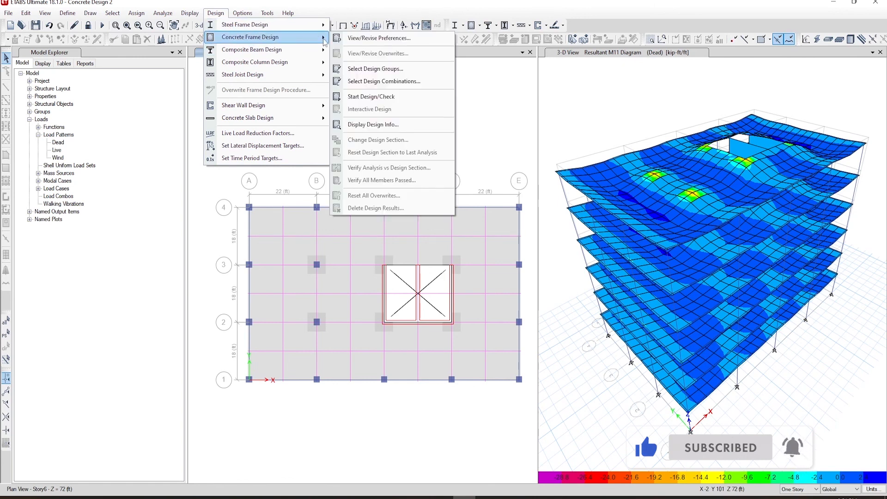
pyautogui.click(400, 97)
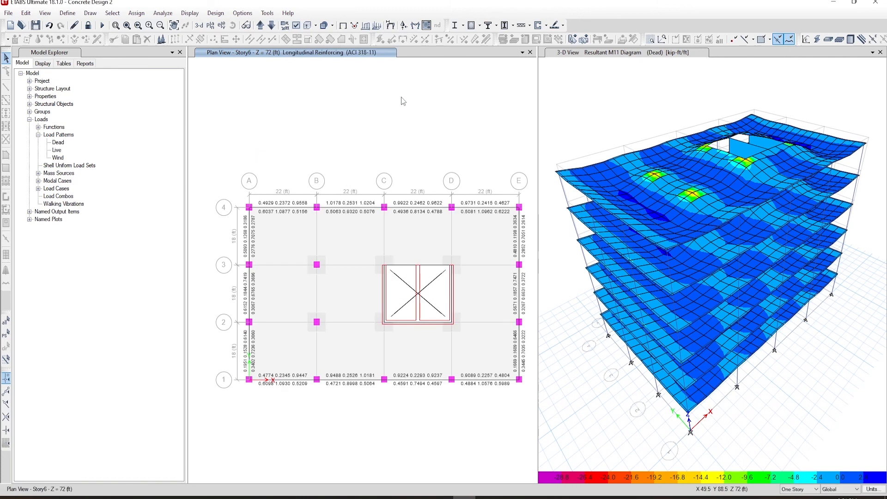
# - On Story5, review the summary and envelope design details of the grid 4 beam between grids B and C, then close them
pyautogui.click(271, 25)
pyautogui.rightClick(343, 209)
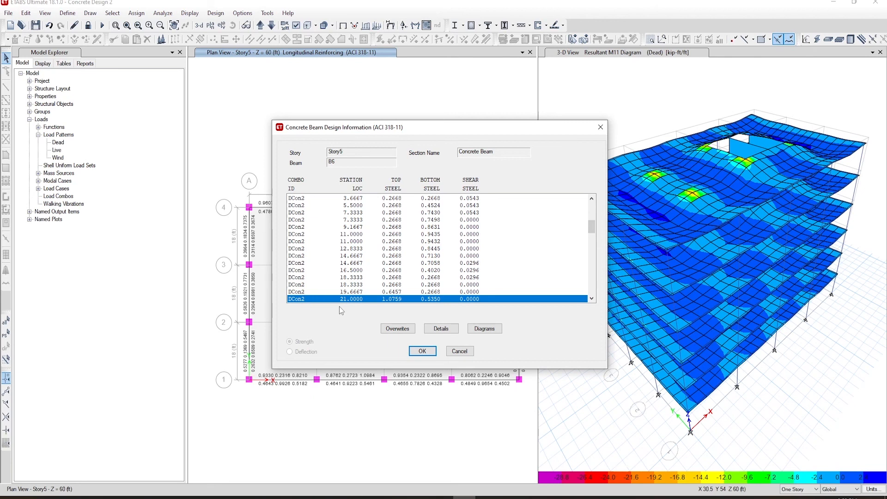
pyautogui.click(439, 332)
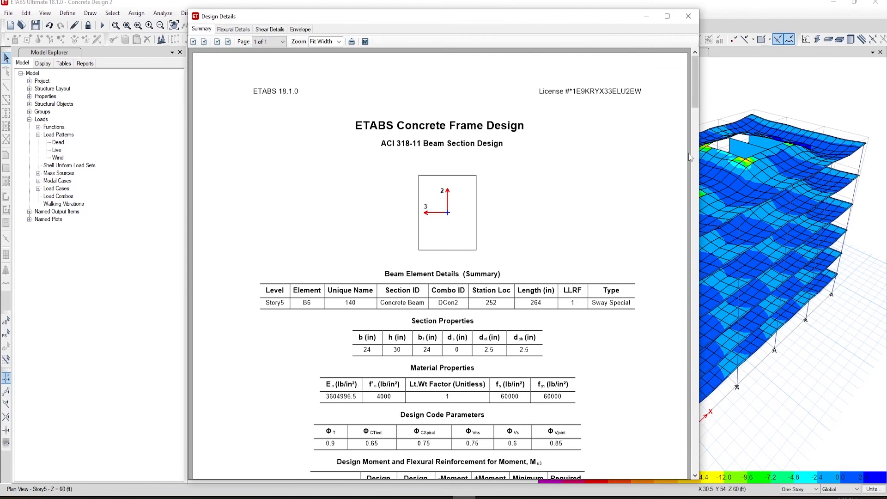
pyautogui.moveTo(692, 95); pyautogui.dragTo(692, 355)
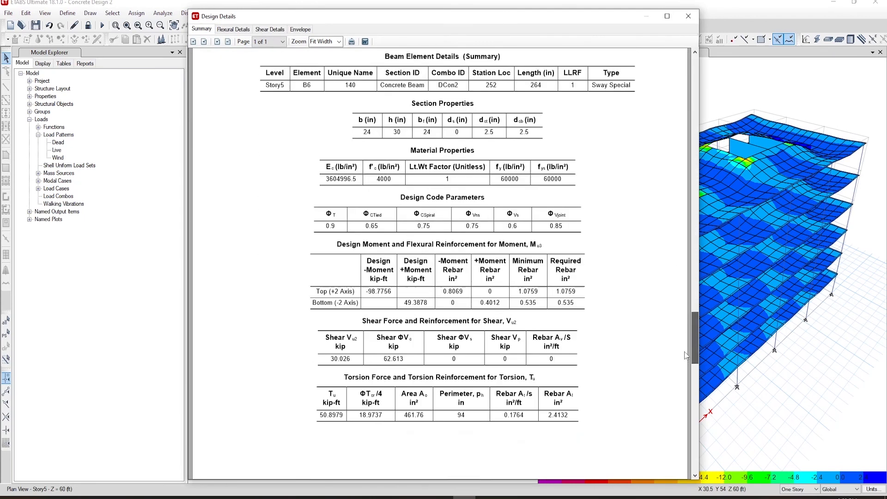
pyautogui.click(300, 29)
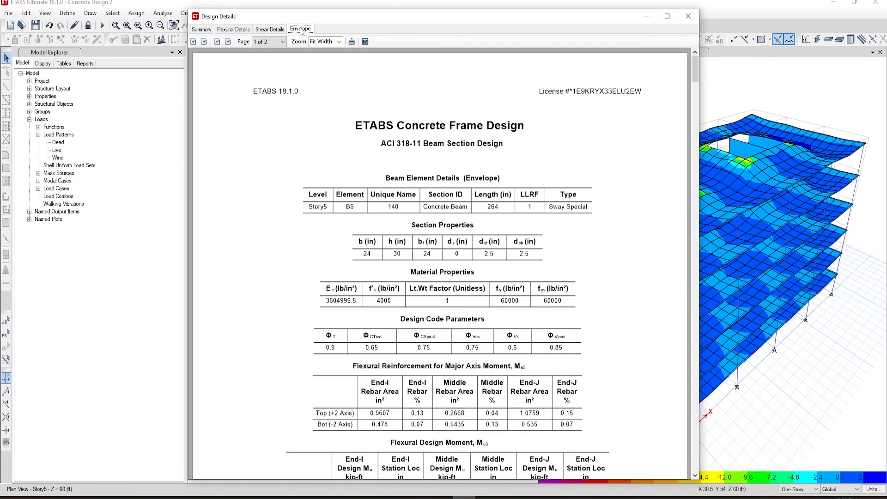
pyautogui.click(688, 18)
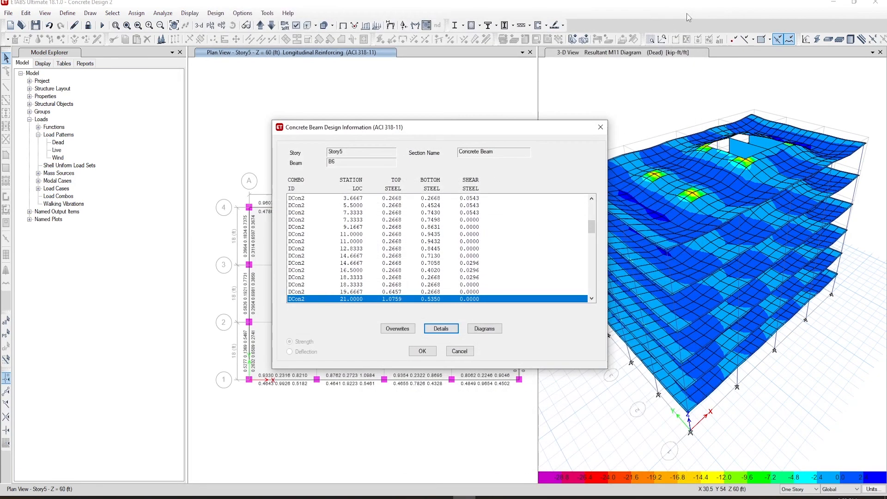
pyautogui.click(422, 352)
# - Show the elevation view along grid A and verify whether all concrete frame members passed the design check
pyautogui.click(223, 25)
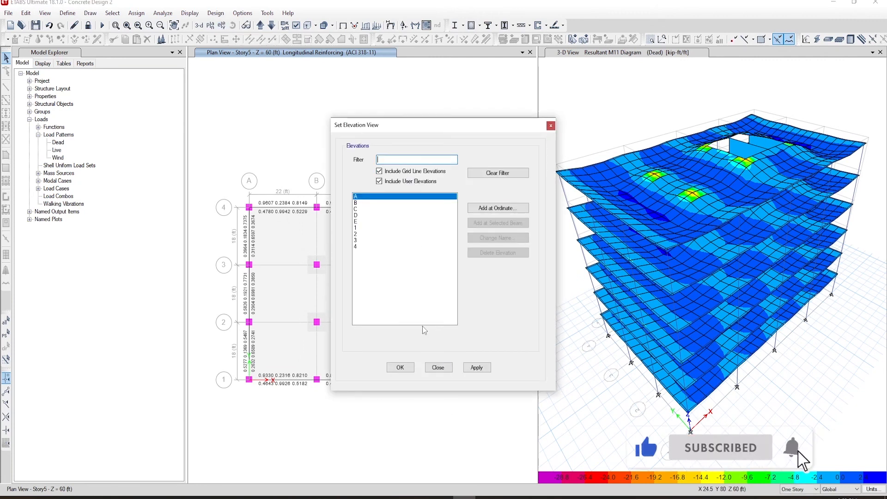
pyautogui.click(400, 367)
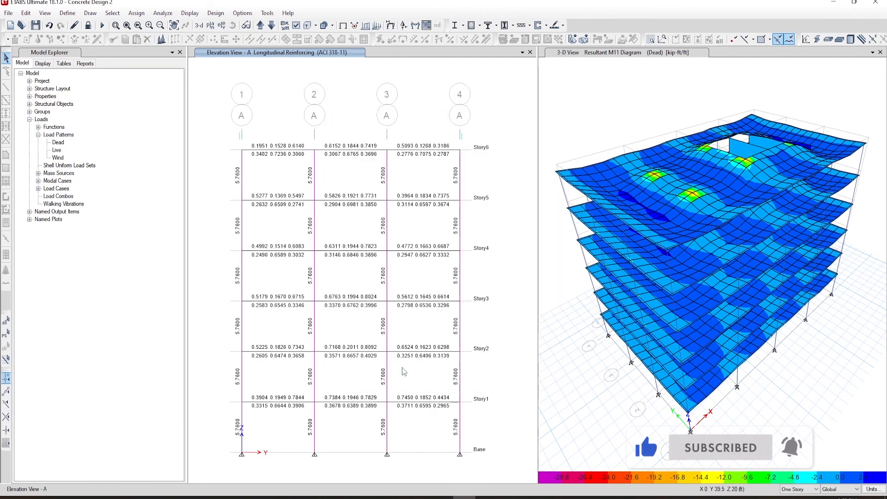
pyautogui.click(215, 13)
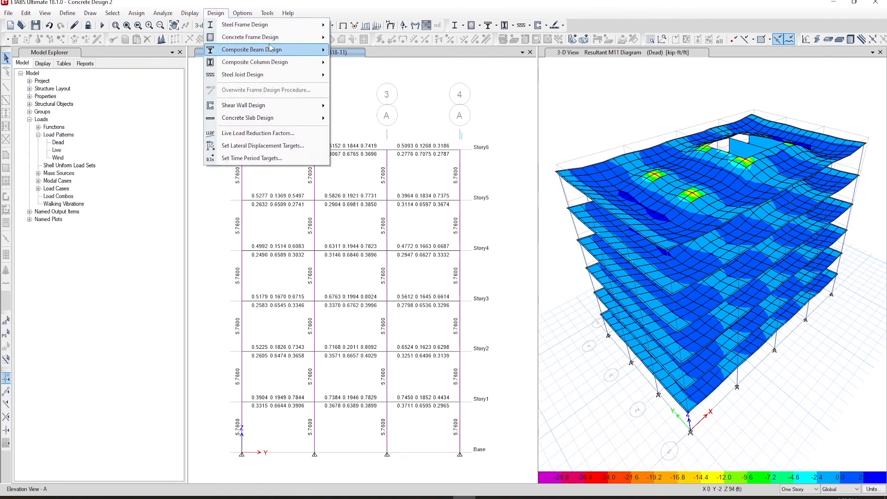
pyautogui.moveTo(289, 40)
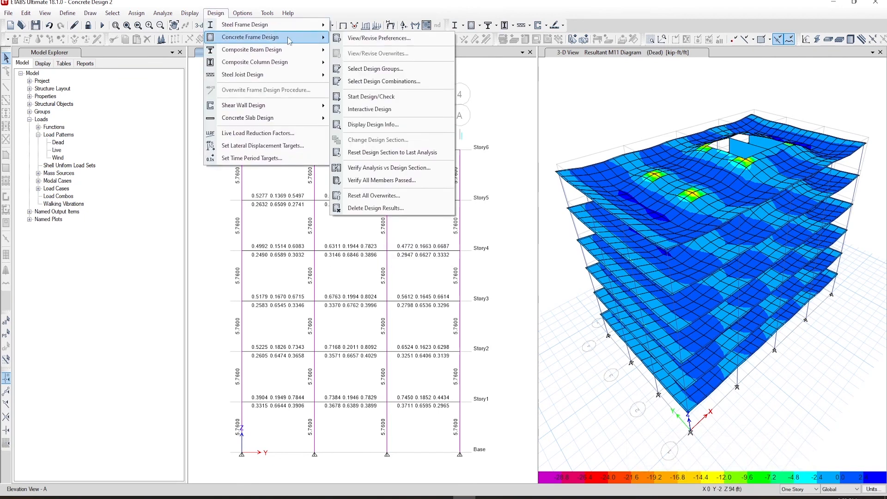
pyautogui.click(401, 180)
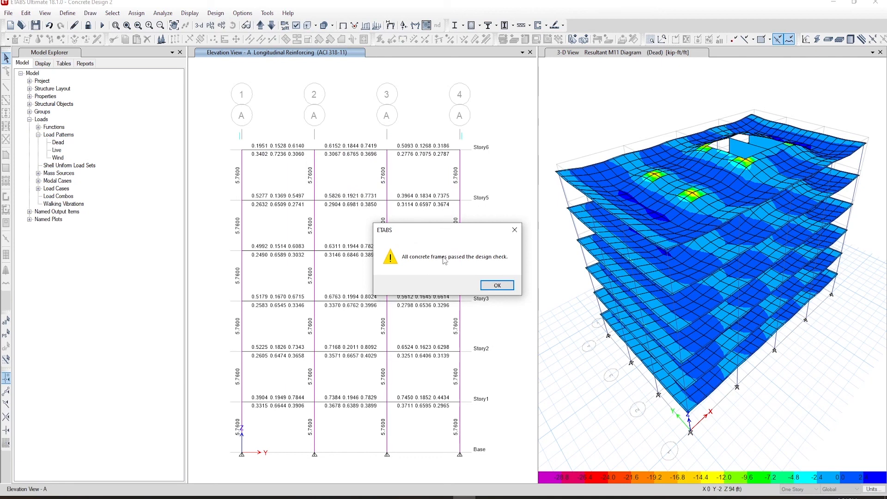
pyautogui.click(497, 286)
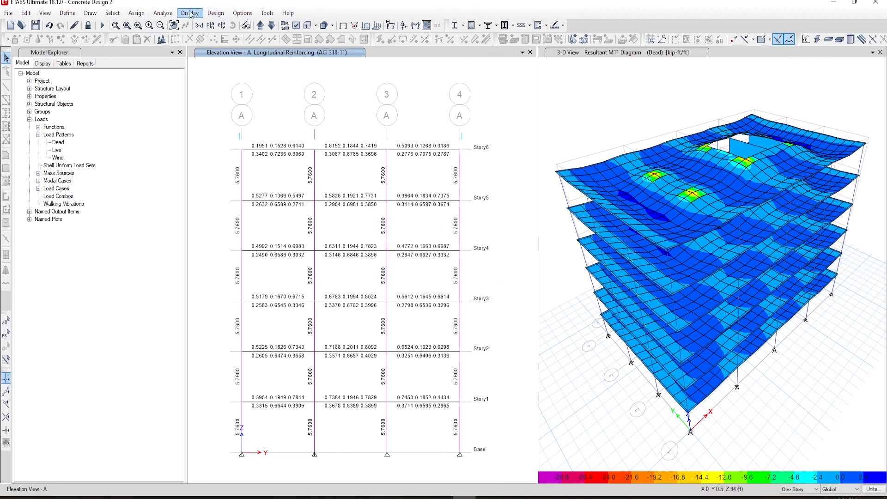
# - Clear the reinforcing display from elevation A and return the 3-D view to the undeformed shape
pyautogui.click(135, 13)
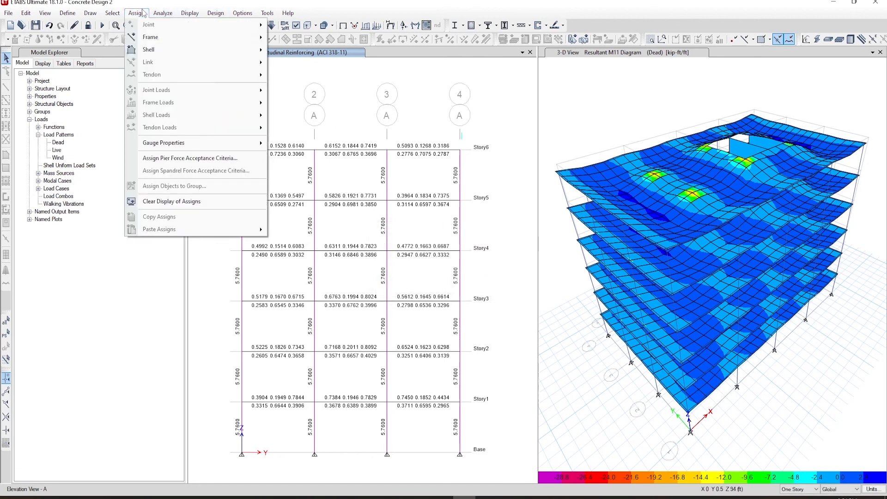
pyautogui.click(199, 202)
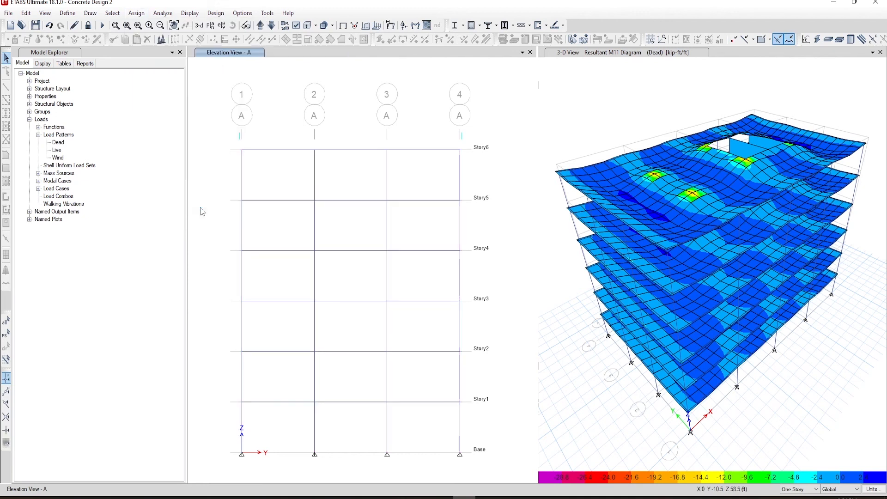
pyautogui.click(595, 53)
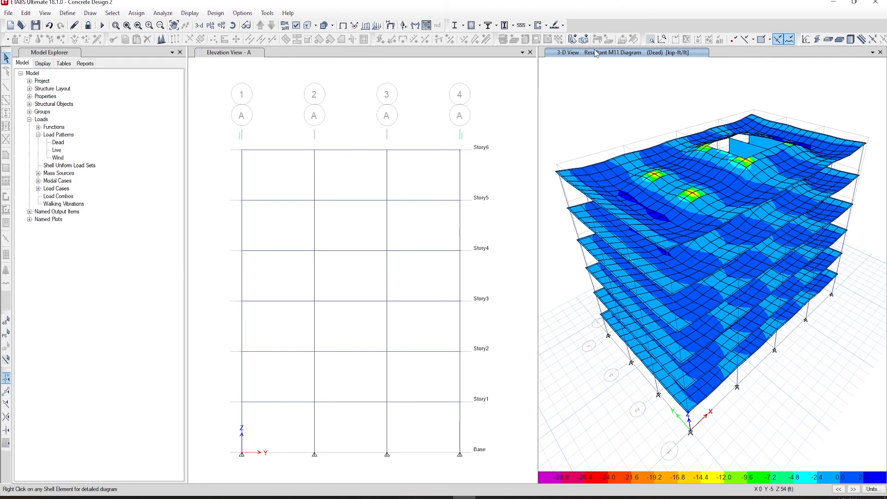
pyautogui.click(190, 13)
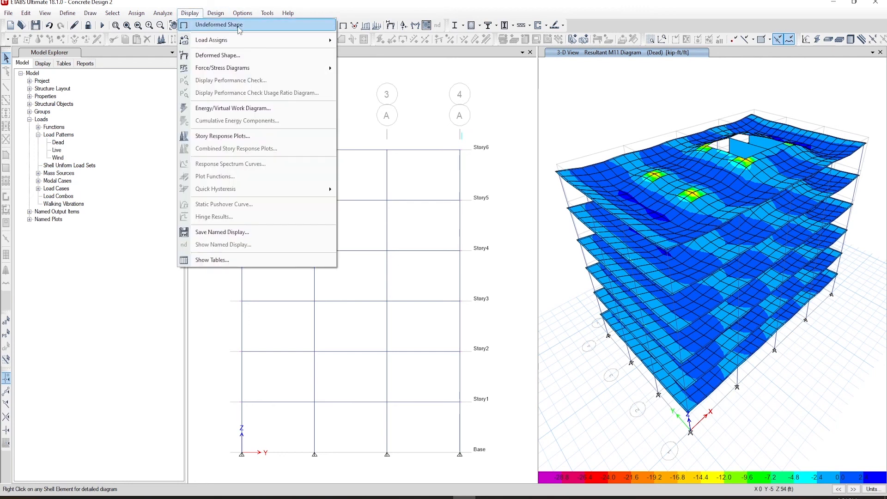
pyautogui.click(218, 25)
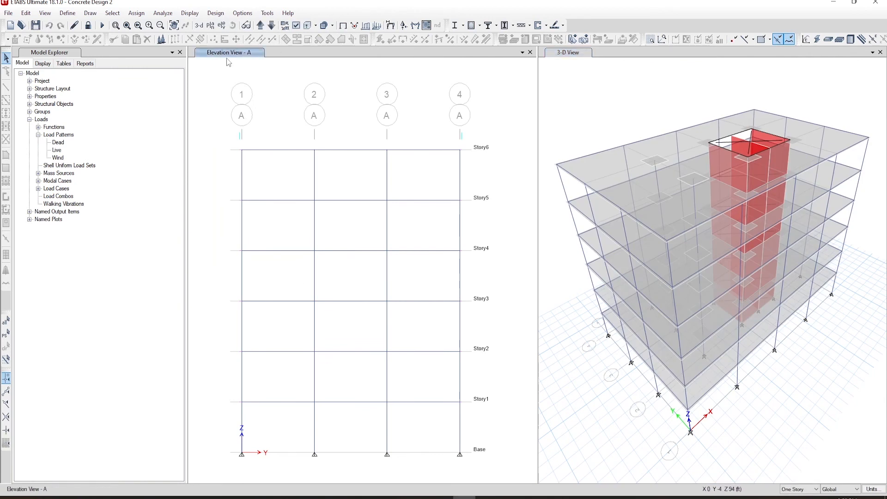
# - In the Story6 plan view, select all walls by object type and show only the selected objects
pyautogui.click(211, 26)
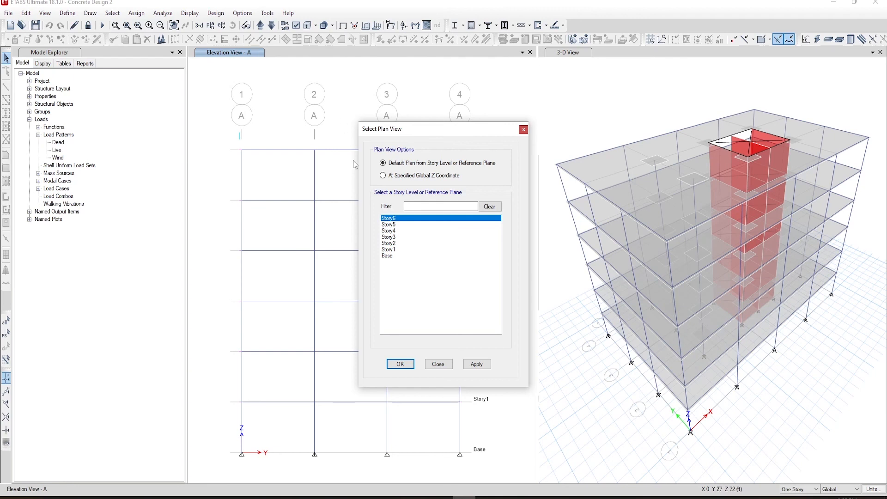
pyautogui.click(399, 364)
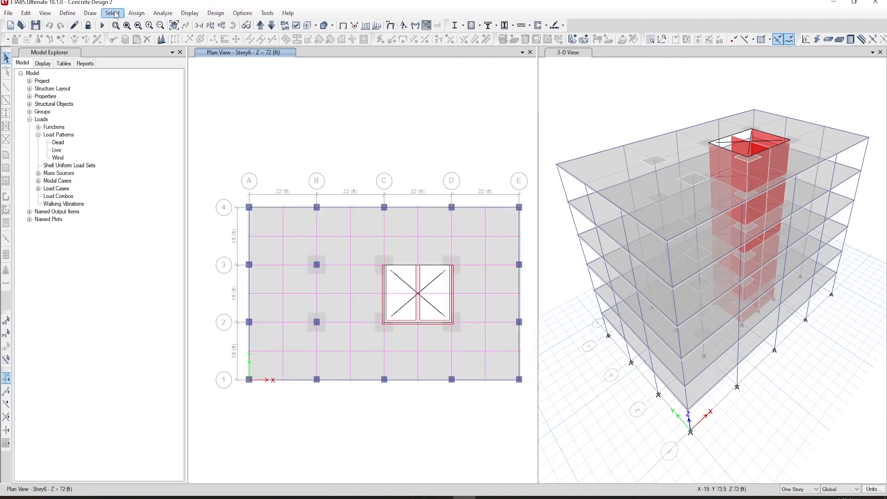
pyautogui.click(112, 13)
pyautogui.moveTo(121, 28)
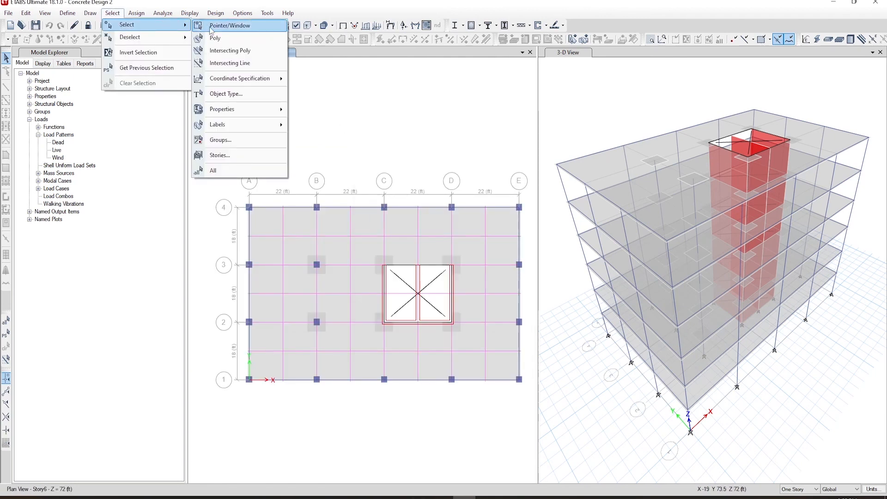
pyautogui.click(248, 93)
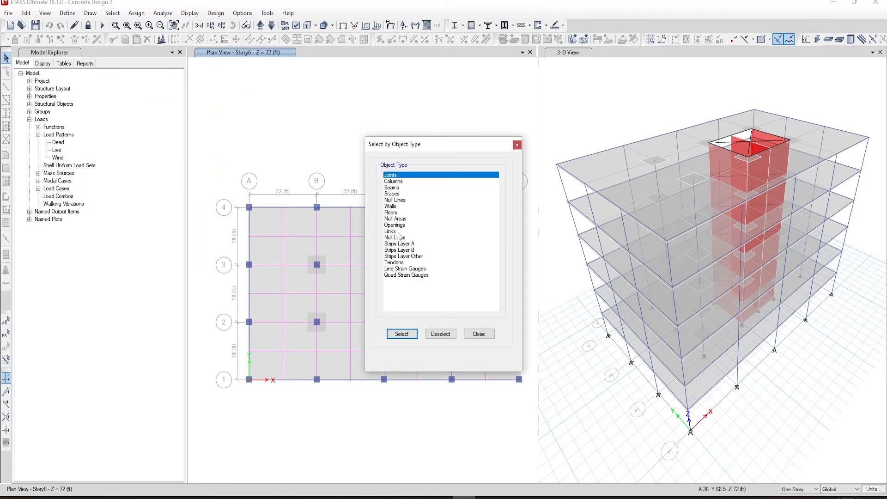
pyautogui.click(391, 206)
pyautogui.click(402, 333)
pyautogui.click(479, 334)
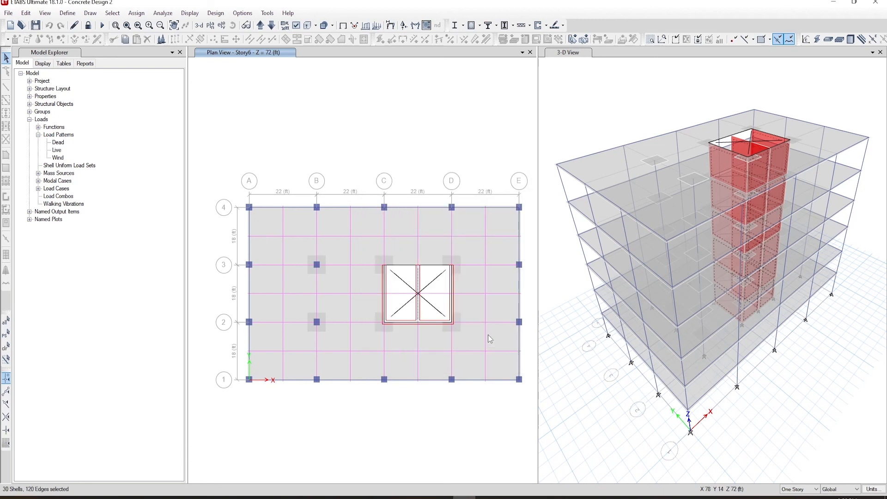
pyautogui.click(45, 12)
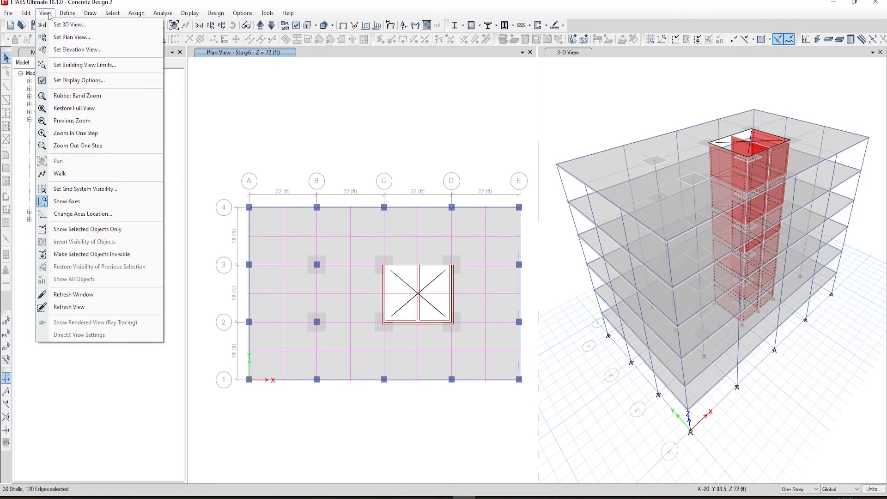
pyautogui.click(99, 229)
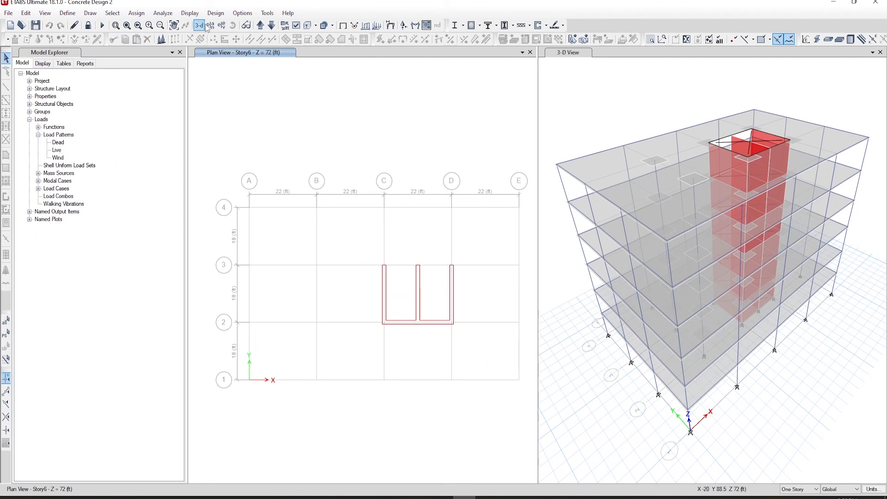
# - Add wall pier labels P3 and P4 to the existing pier label definitions
pyautogui.click(67, 13)
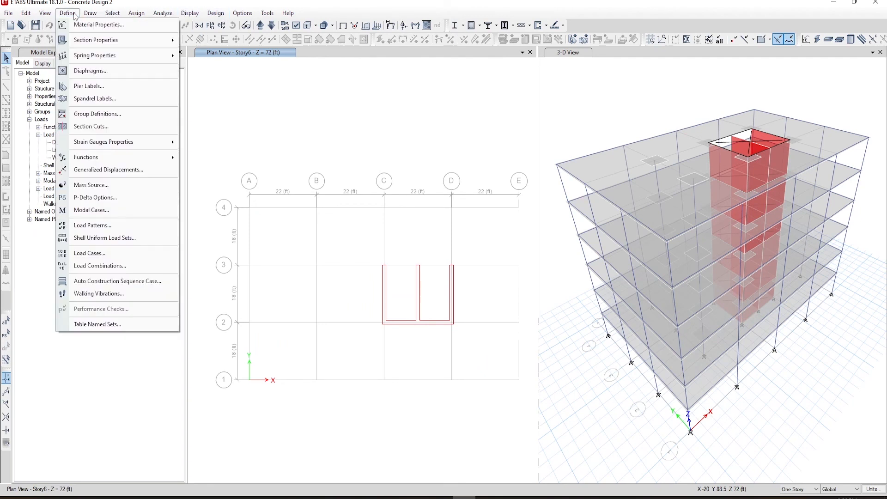
pyautogui.click(101, 86)
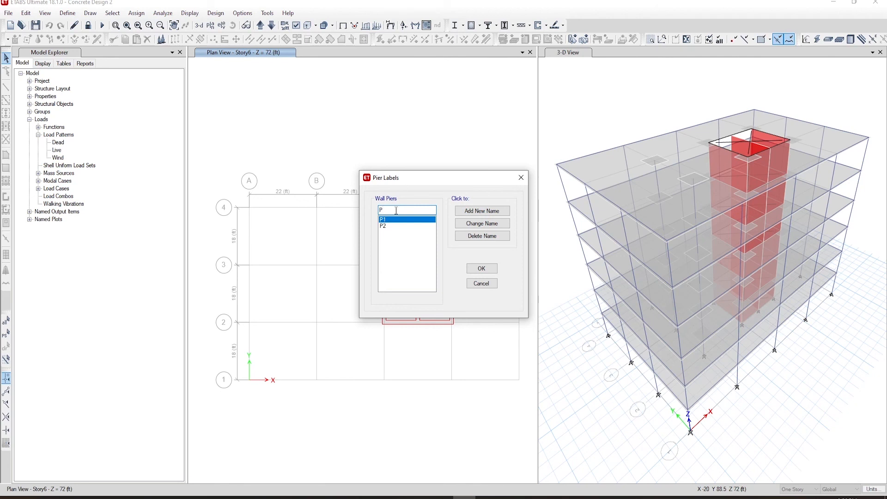
pyautogui.click(482, 211)
pyautogui.click(394, 213)
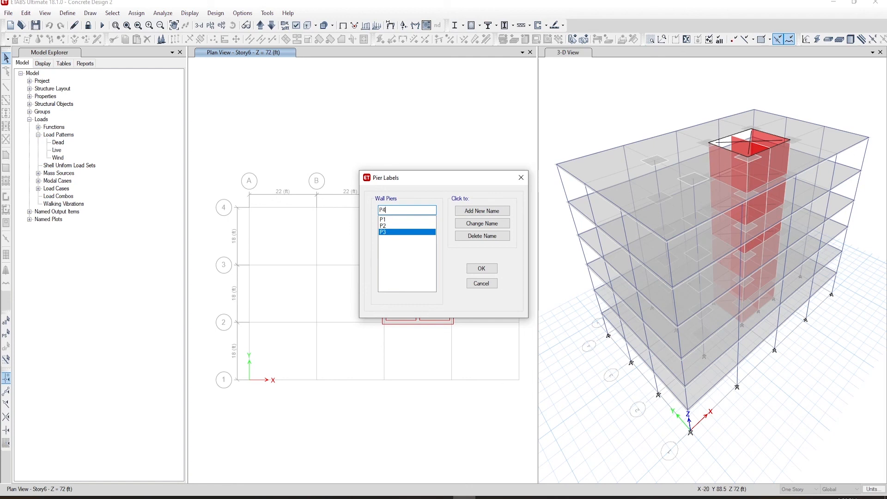
pyautogui.click(459, 211)
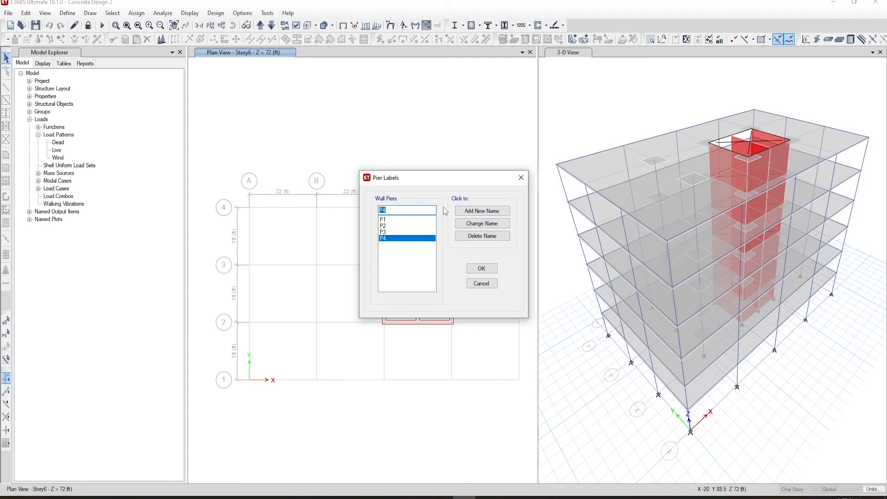
pyautogui.click(478, 269)
# - Assign pier label P1 to the core wall on grid C between grids 2 and 3 on all stories
pyautogui.click(136, 13)
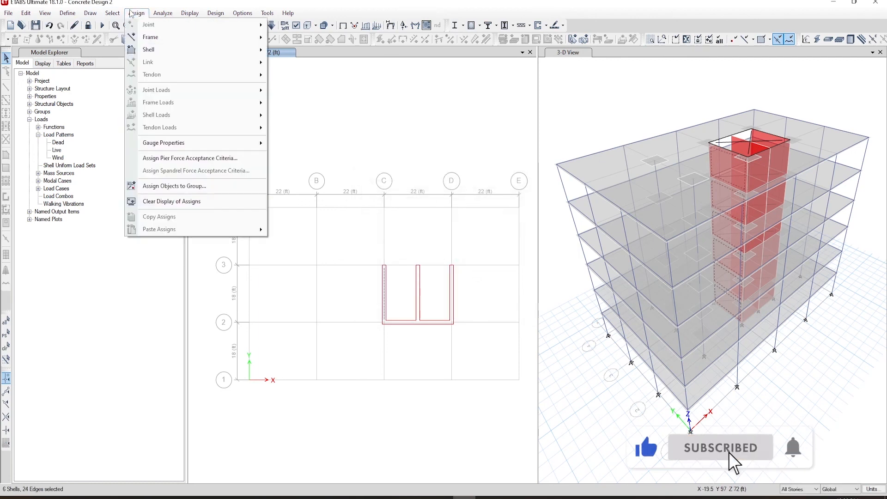
pyautogui.moveTo(226, 51)
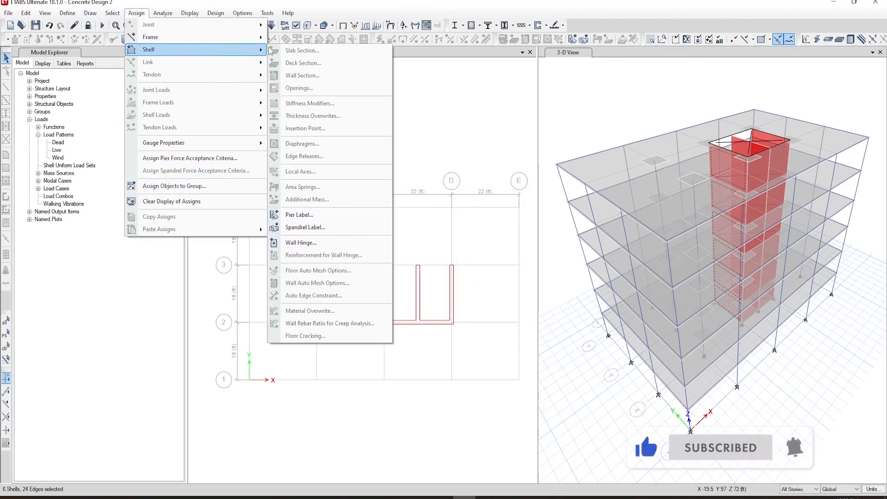
pyautogui.click(329, 214)
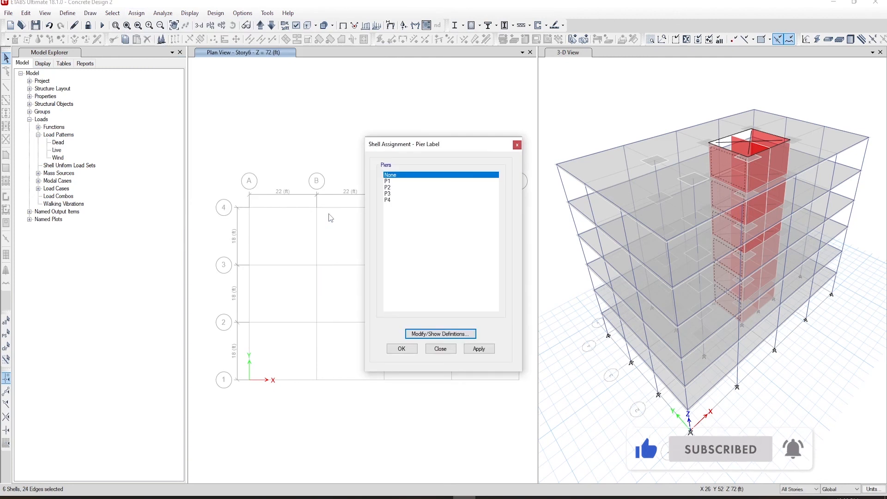
pyautogui.click(387, 181)
pyautogui.moveTo(459, 144); pyautogui.dragTo(566, 143)
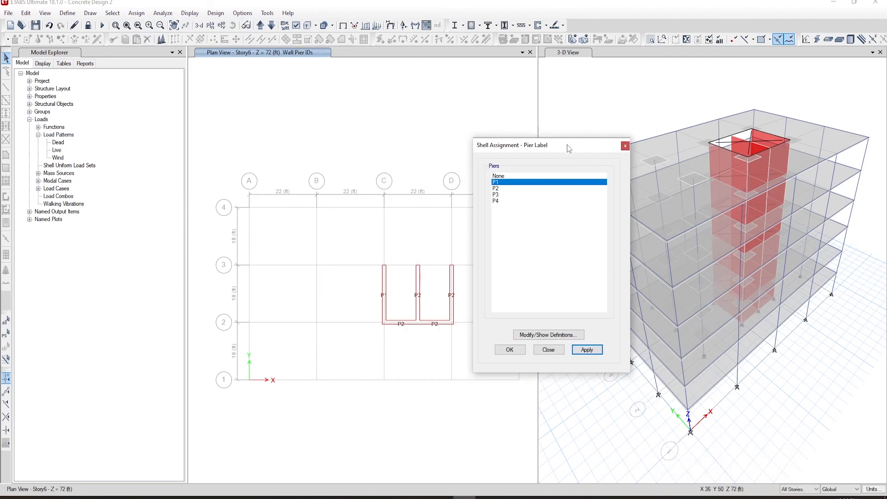
# - Assign pier label P2 to the middle core wall and P3 to the core wall on grid D, on all stories
pyautogui.click(419, 294)
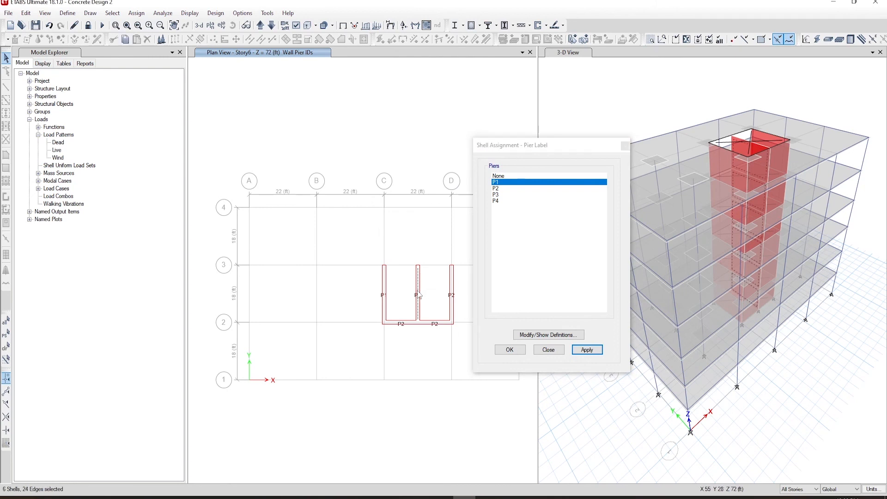
pyautogui.click(496, 189)
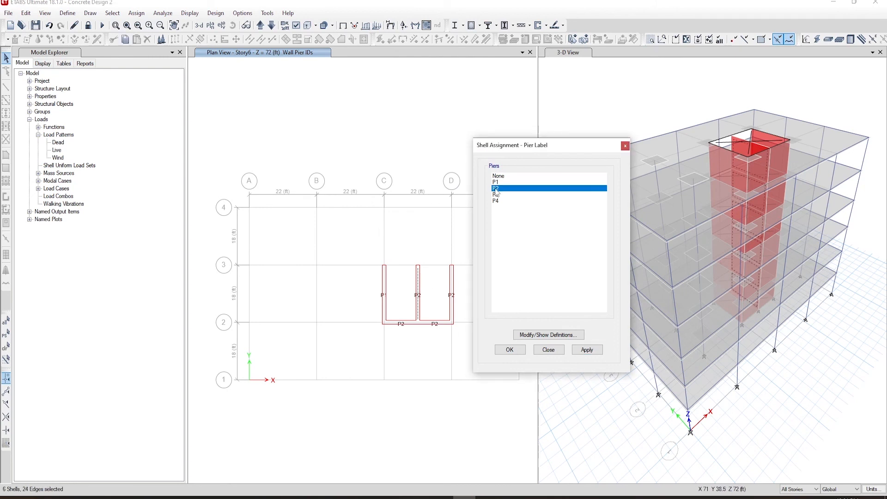
pyautogui.click(587, 350)
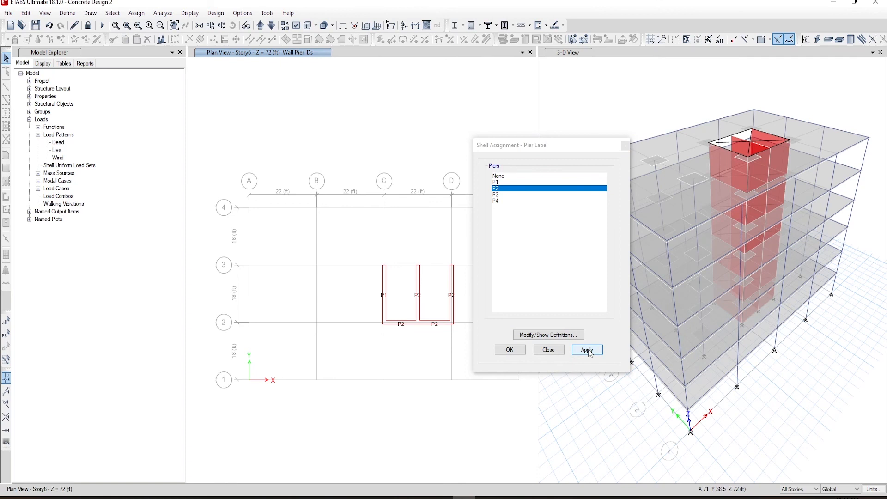
pyautogui.click(452, 281)
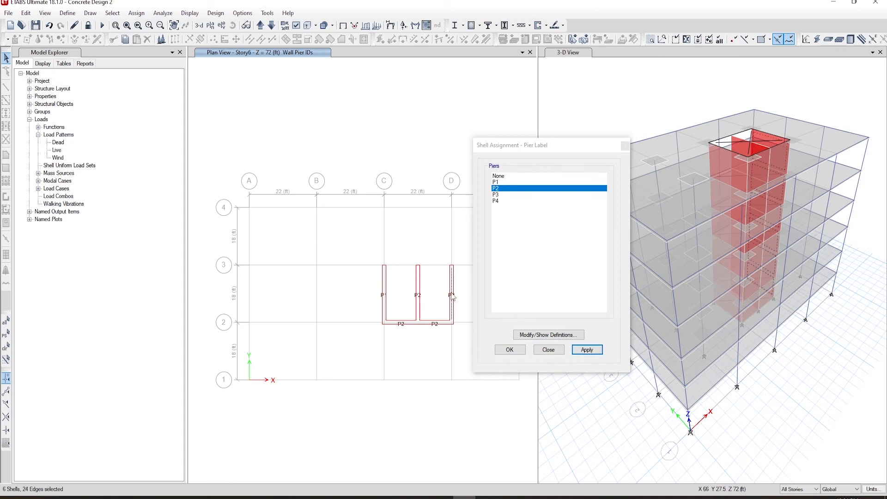
pyautogui.click(496, 194)
pyautogui.click(595, 350)
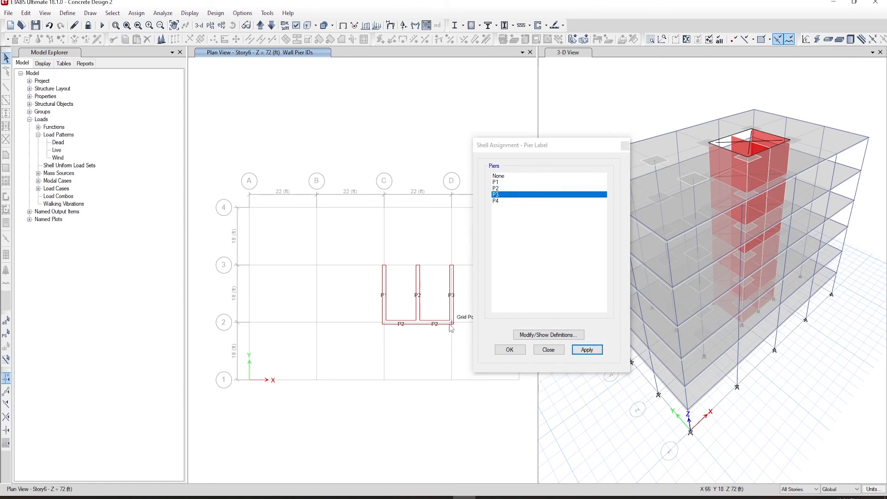
# - Assign pier label P4 to both core wall segments along grid 2 between grids C and D on all stories
pyautogui.click(409, 323)
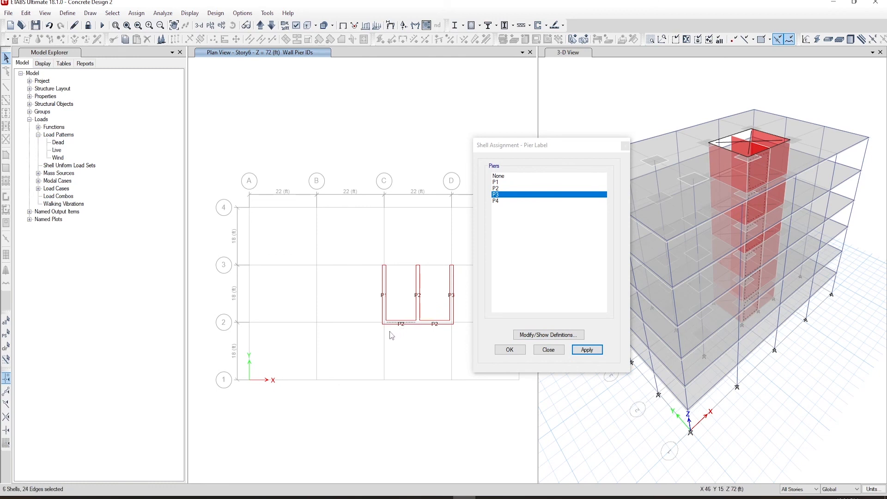
pyautogui.moveTo(386, 332); pyautogui.dragTo(465, 320)
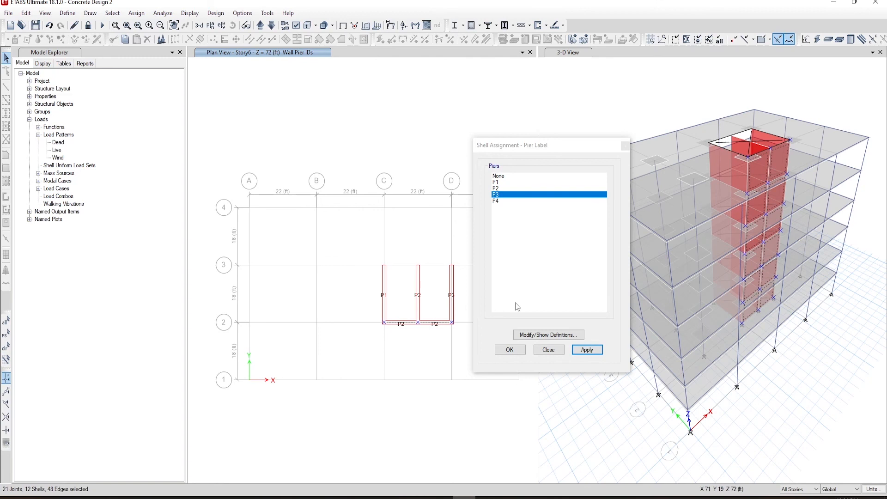
pyautogui.click(505, 202)
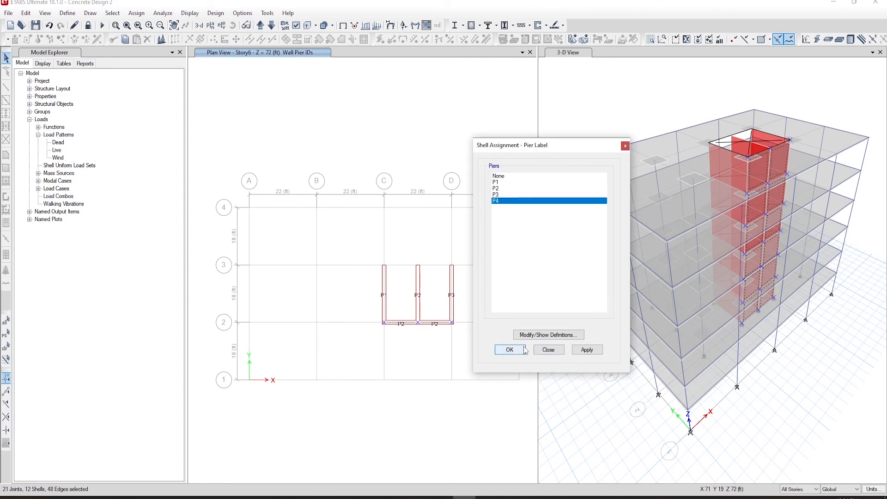
pyautogui.click(585, 351)
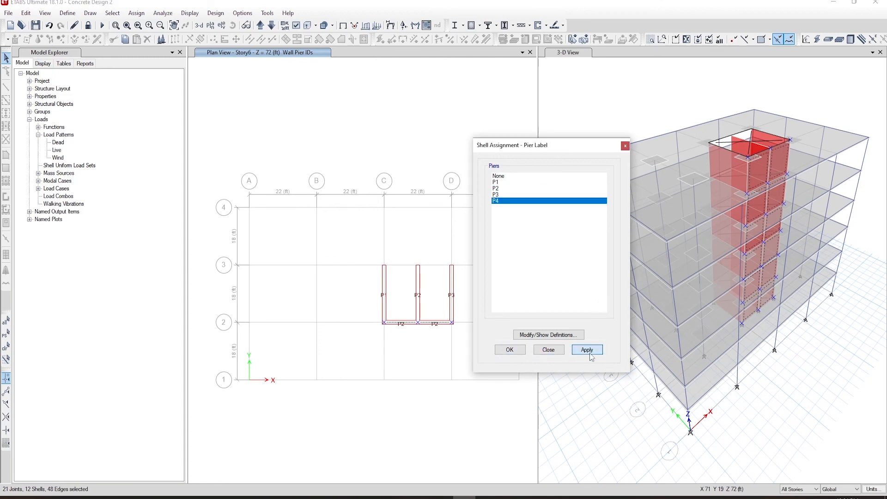
pyautogui.click(542, 352)
# - Accept the ACI 318-11 shear wall design preferences and run the shear wall design check
pyautogui.click(216, 13)
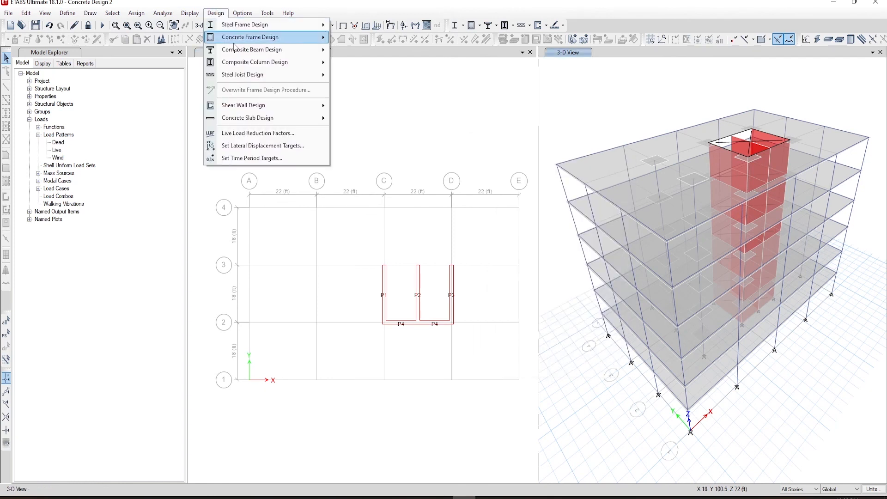
pyautogui.moveTo(285, 110)
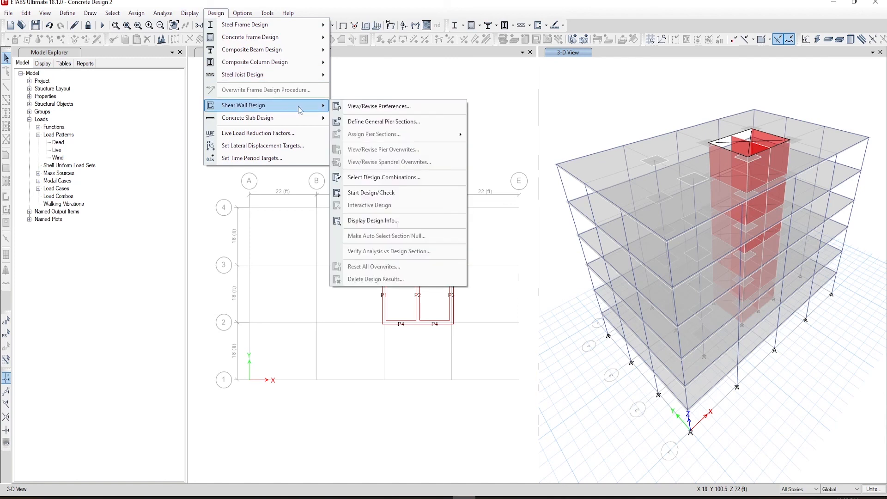
pyautogui.click(397, 109)
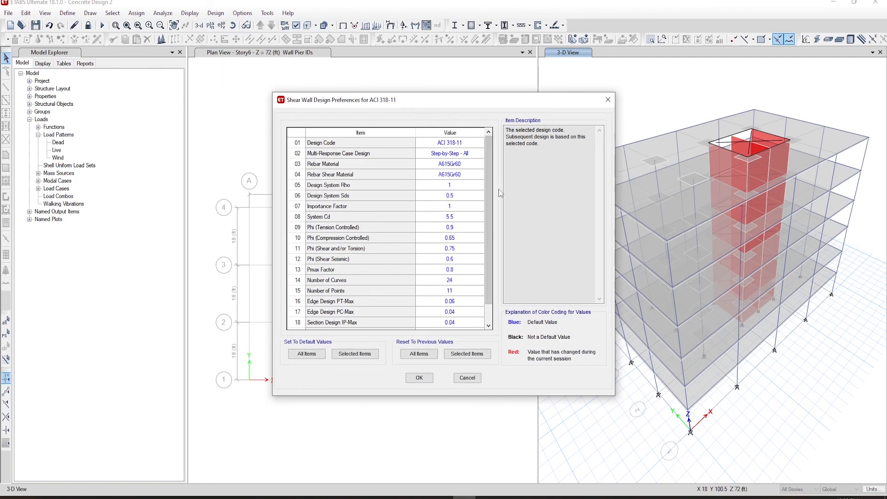
pyautogui.click(424, 378)
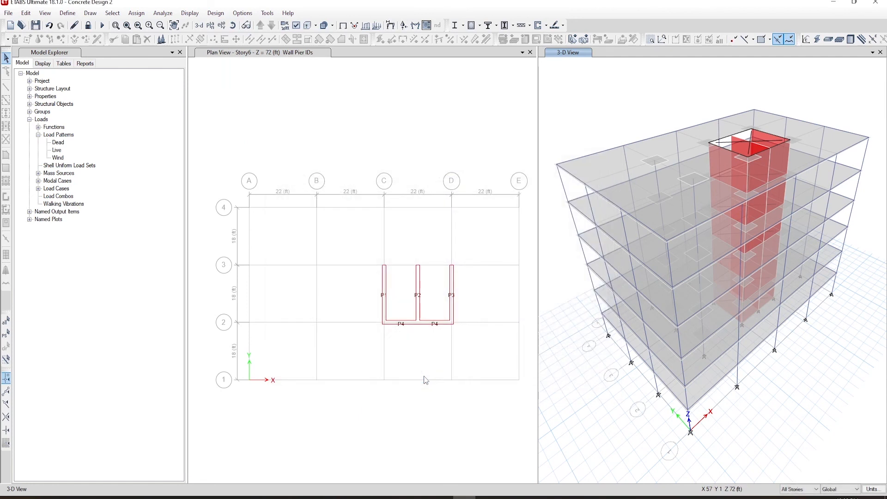
pyautogui.click(218, 15)
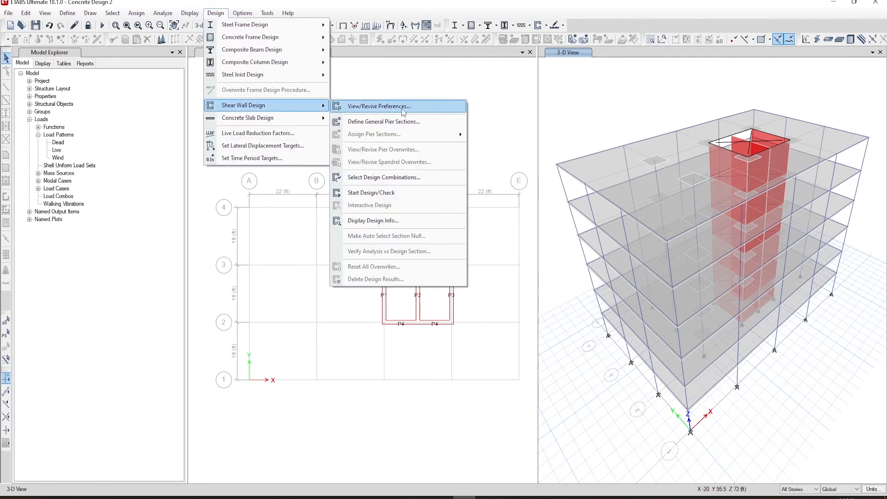
pyautogui.click(400, 192)
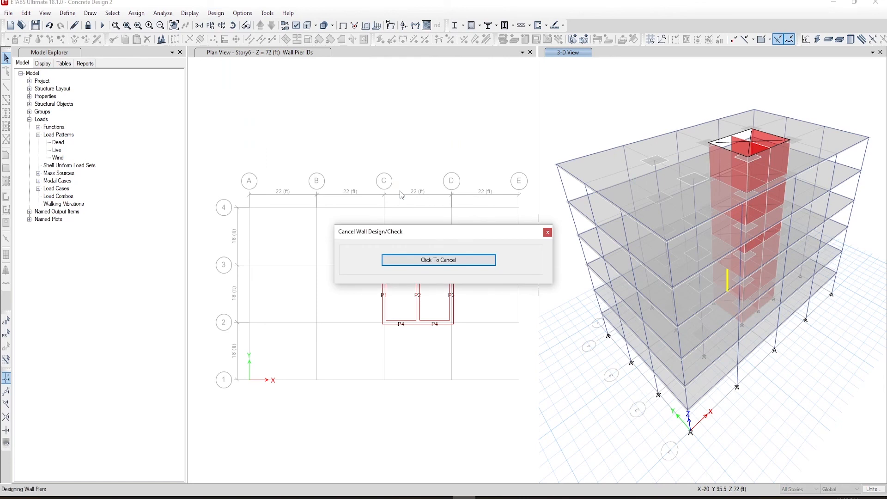
# - Show the isolated core walls in a 3-D view in place of the plan and clear their pier label display
pyautogui.click(199, 26)
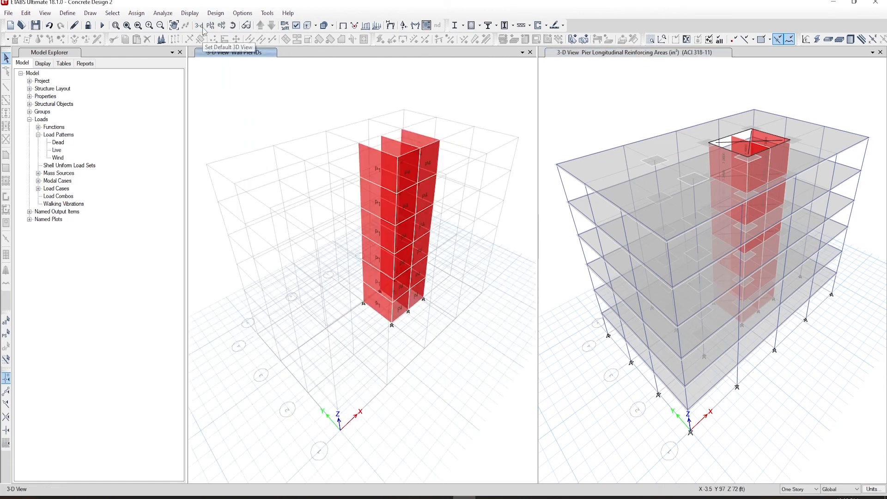
pyautogui.click(138, 14)
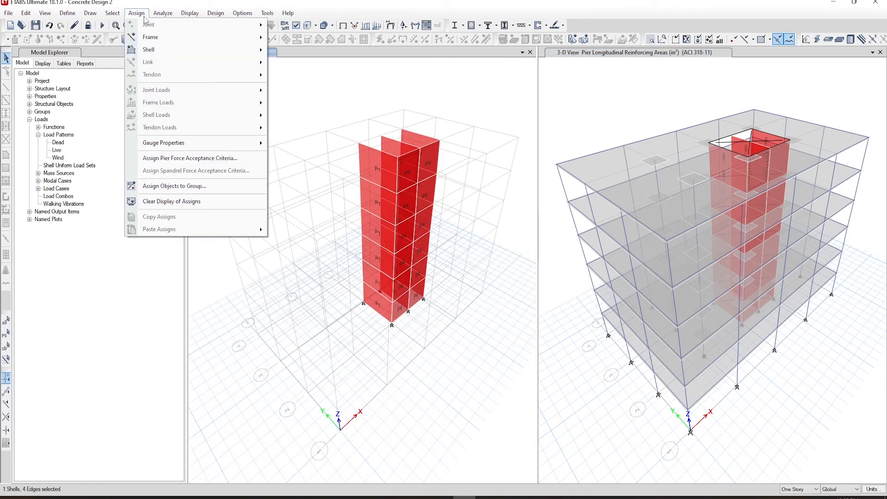
pyautogui.click(187, 202)
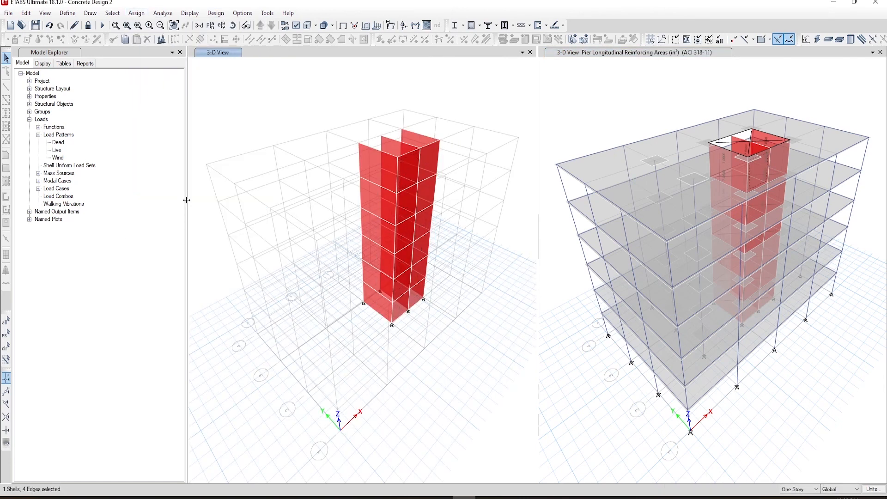
# - Return to the Story6 plan view and show all objects in it again
pyautogui.click(211, 27)
pyautogui.click(402, 365)
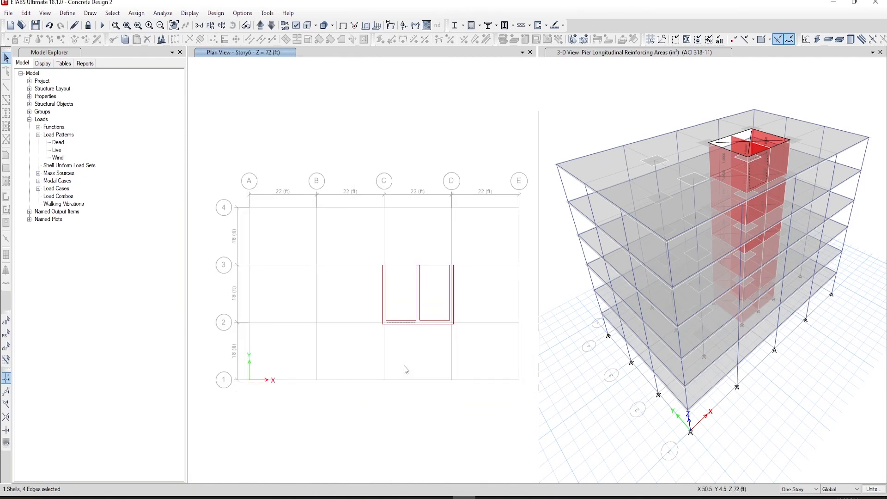
pyautogui.click(45, 14)
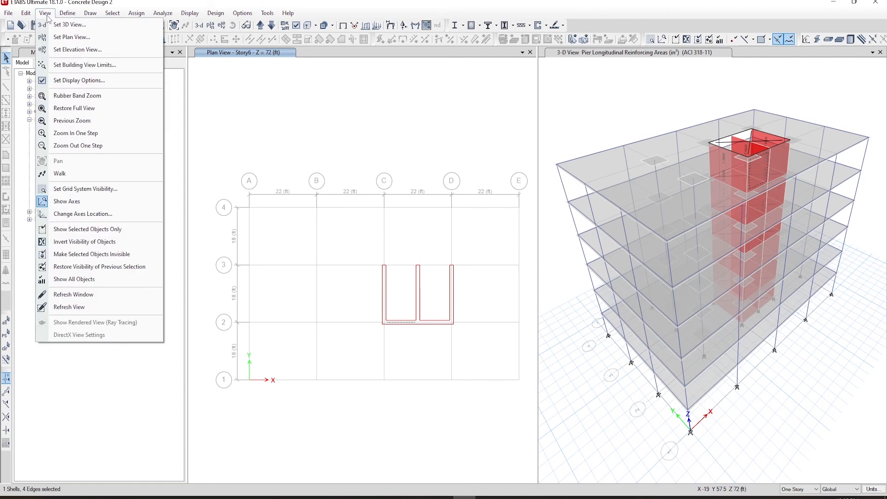
pyautogui.click(104, 279)
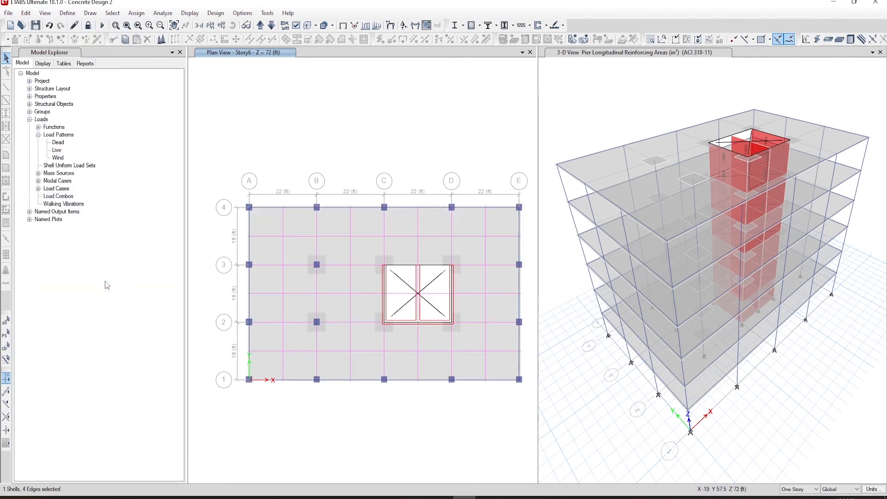
# - Display the Shear Wall Pier Design Summary - ACI 318-11 table from the shear wall design output
pyautogui.click(63, 64)
pyautogui.click(29, 96)
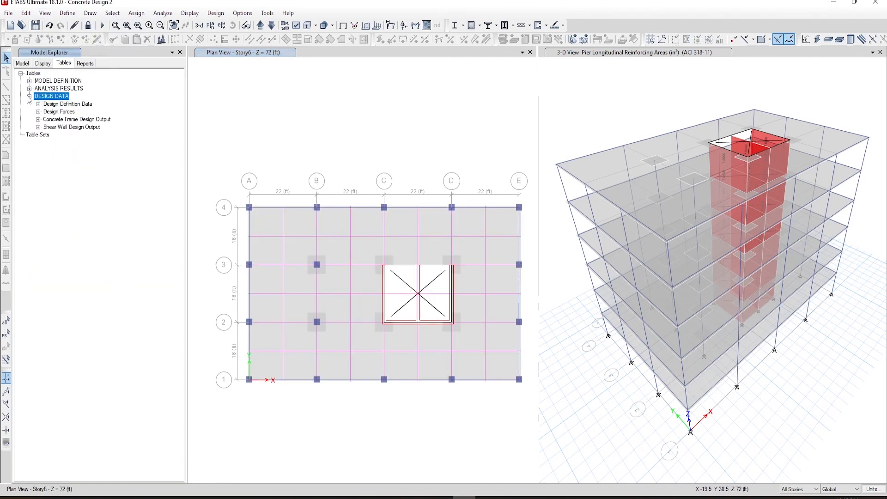
pyautogui.click(39, 127)
pyautogui.click(47, 135)
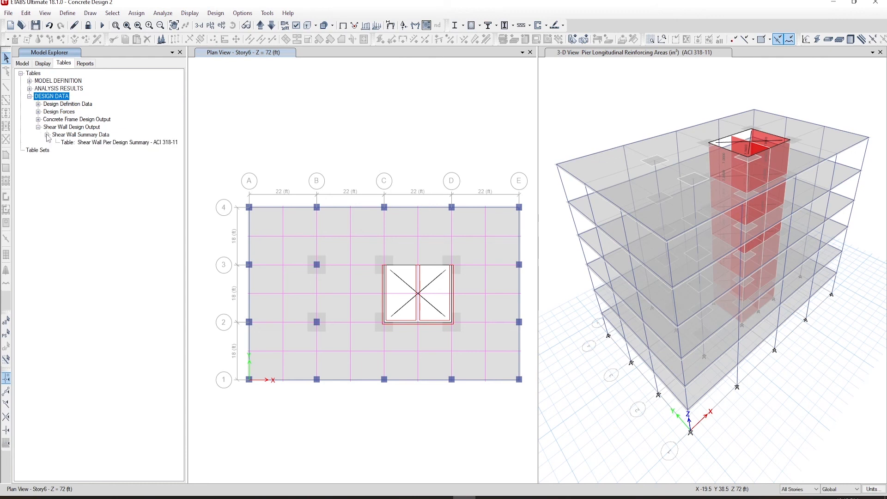
pyautogui.click(79, 143)
pyautogui.rightClick(79, 145)
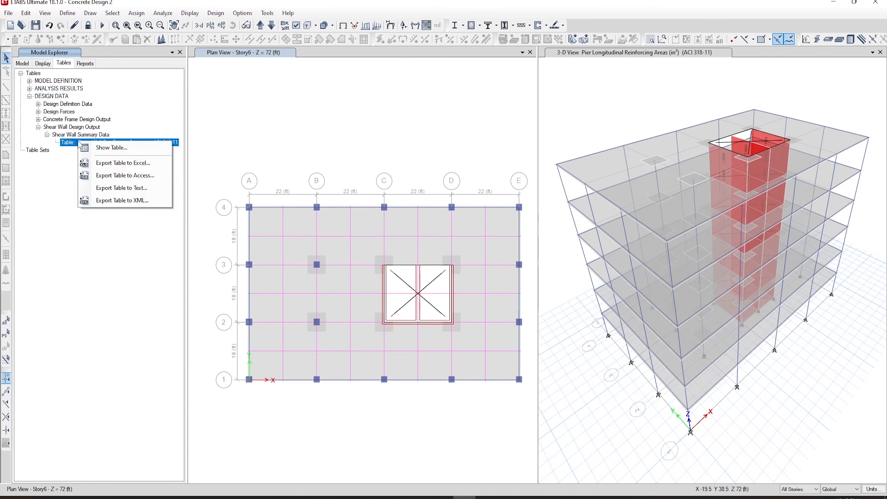
pyautogui.click(88, 151)
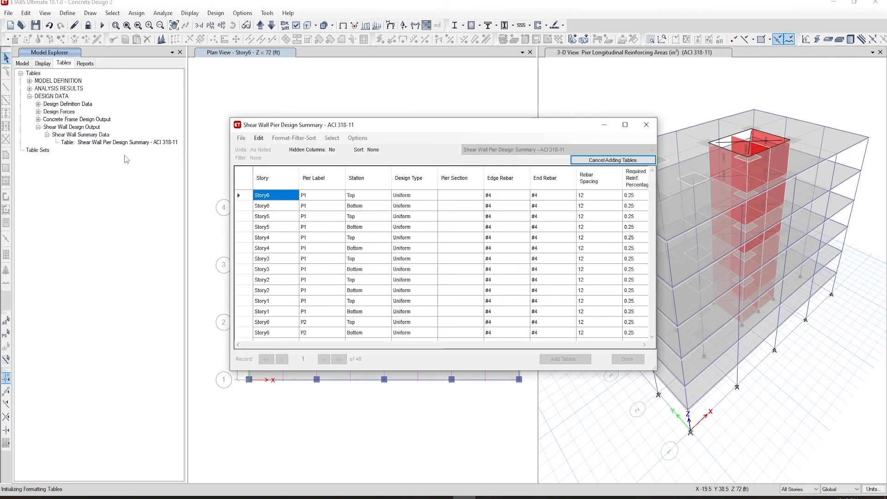